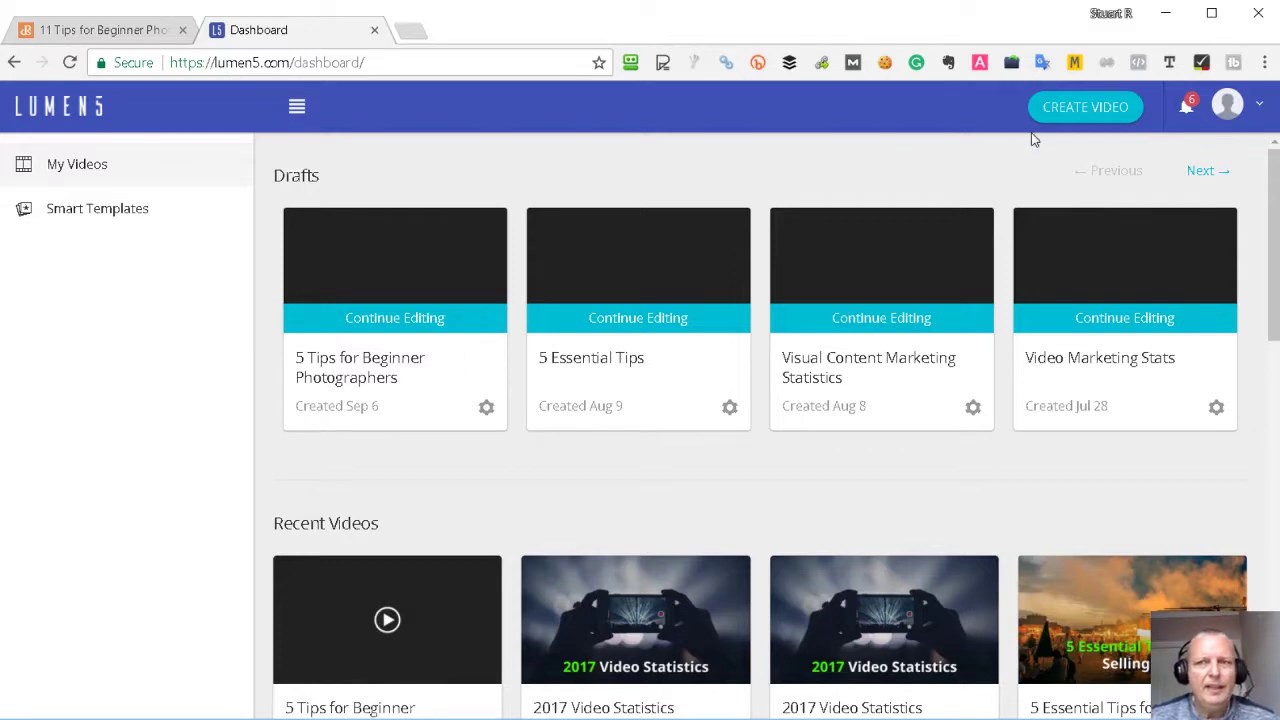
Start a new video and create it from the copied link of the Digital Photography School article "11 Tips for Beginner Photographers"
click(1085, 116)
click(100, 30)
click(218, 70)
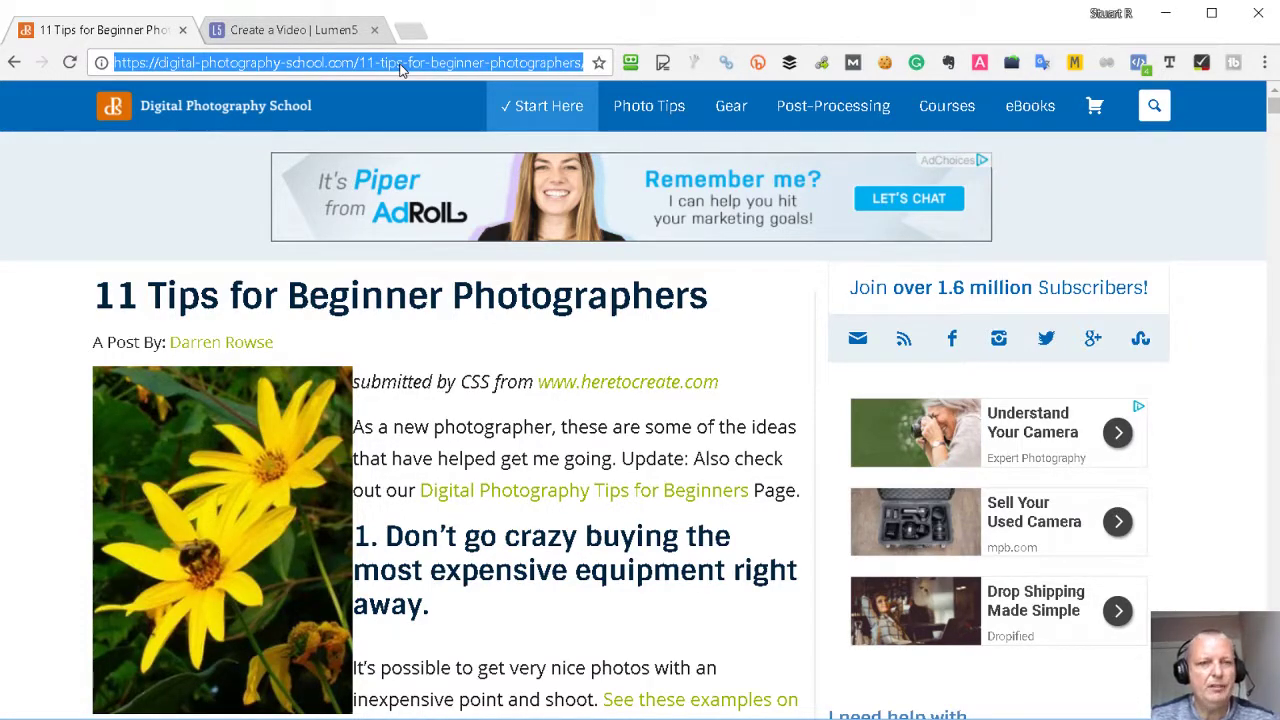
click(290, 30)
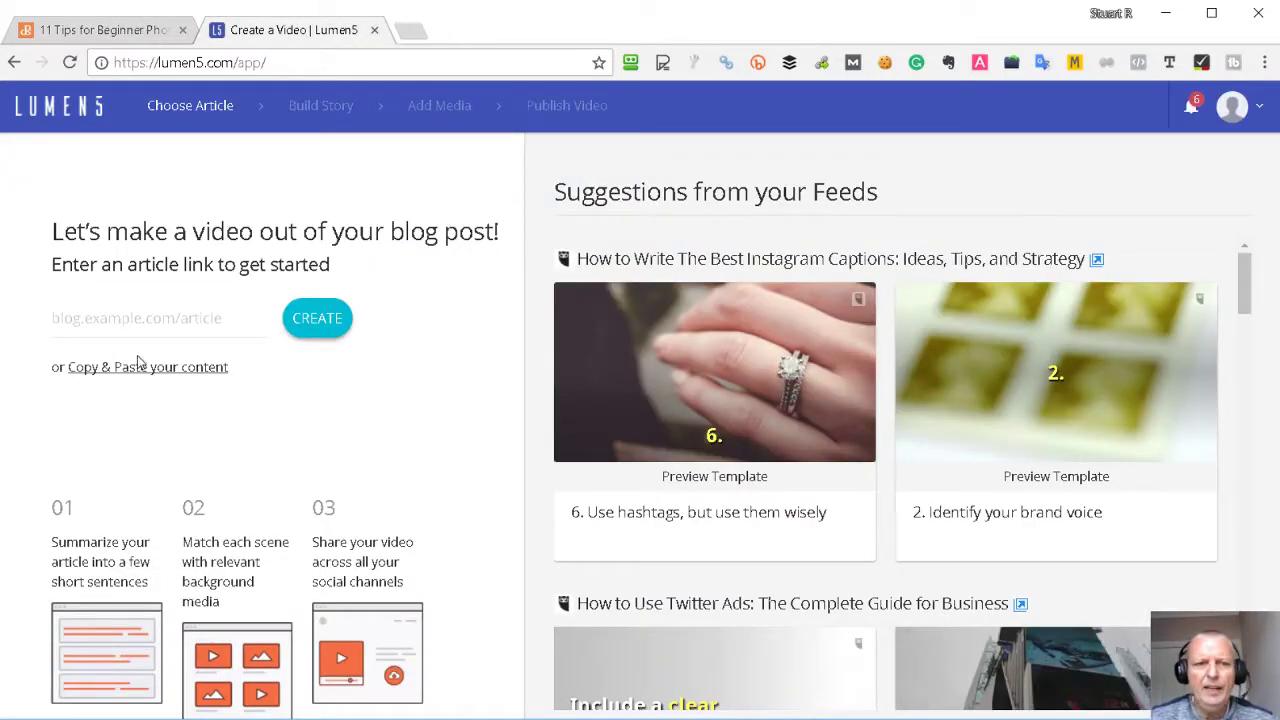
click(74, 324)
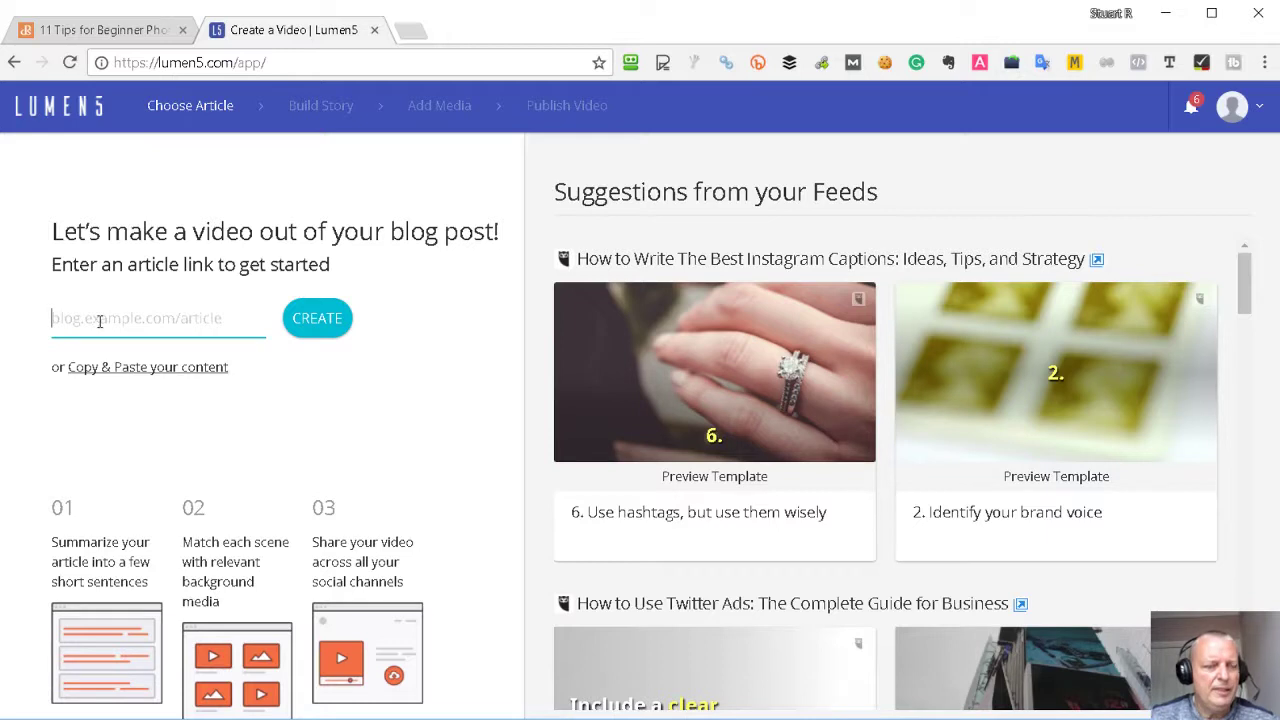
key(ctrl+v)
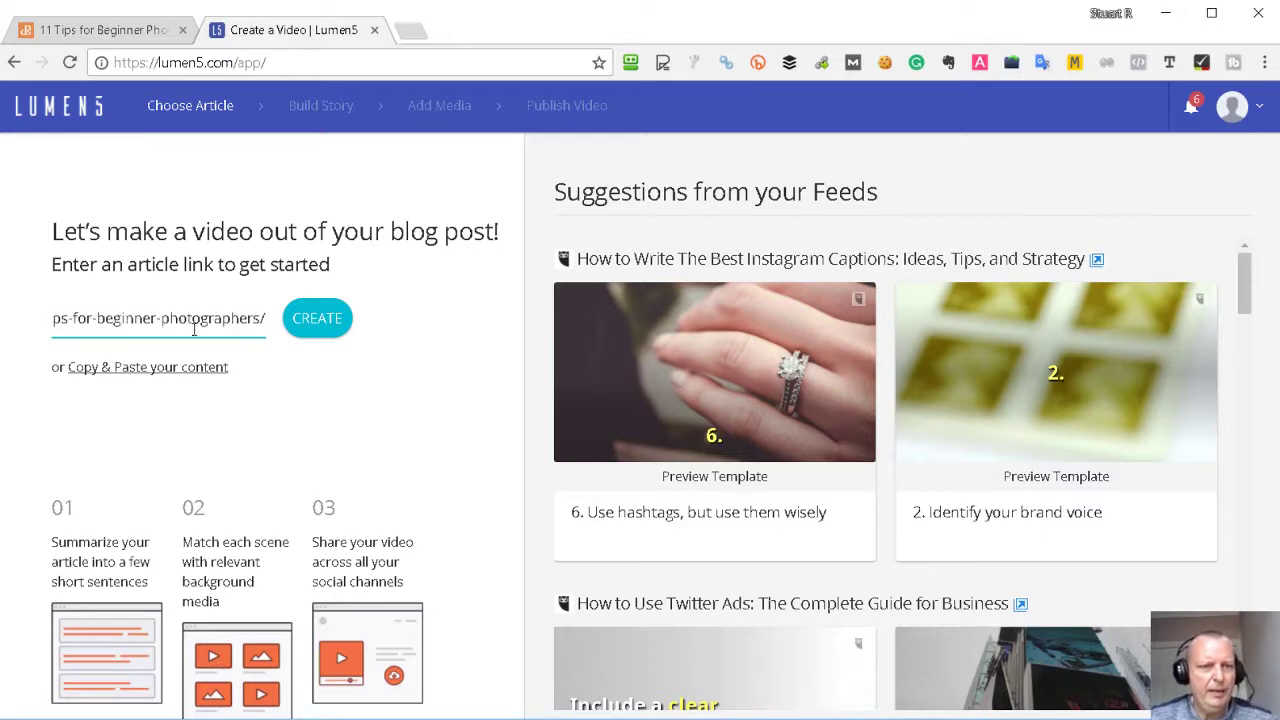
click(317, 319)
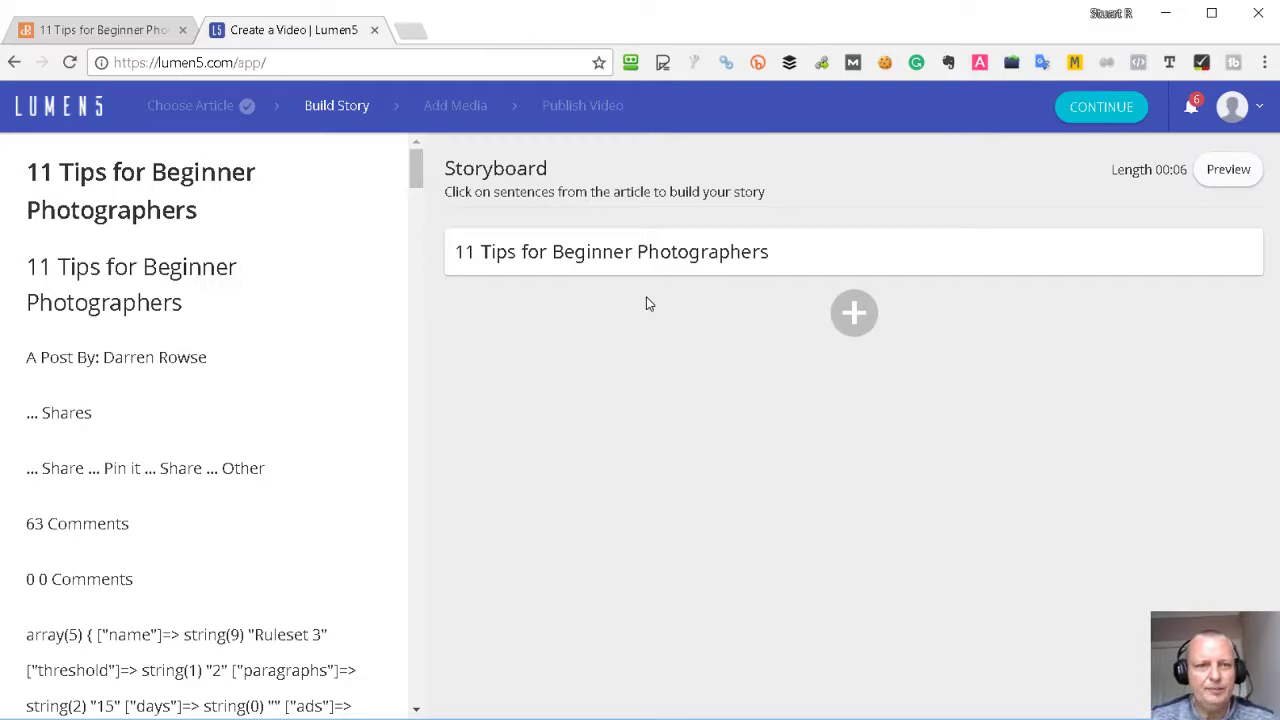
Look through the imported article text to review the headings of its numbered tips
scroll(200, 360, down, 1)
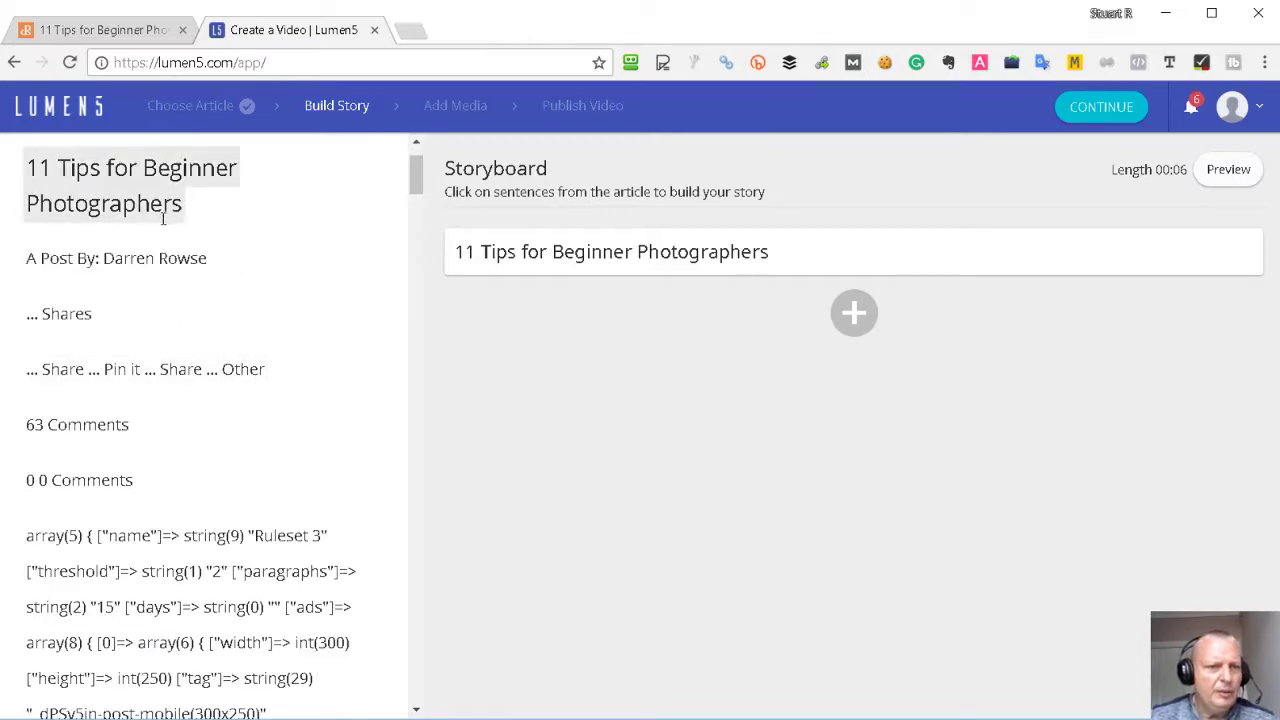
scroll(211, 360, down, 15)
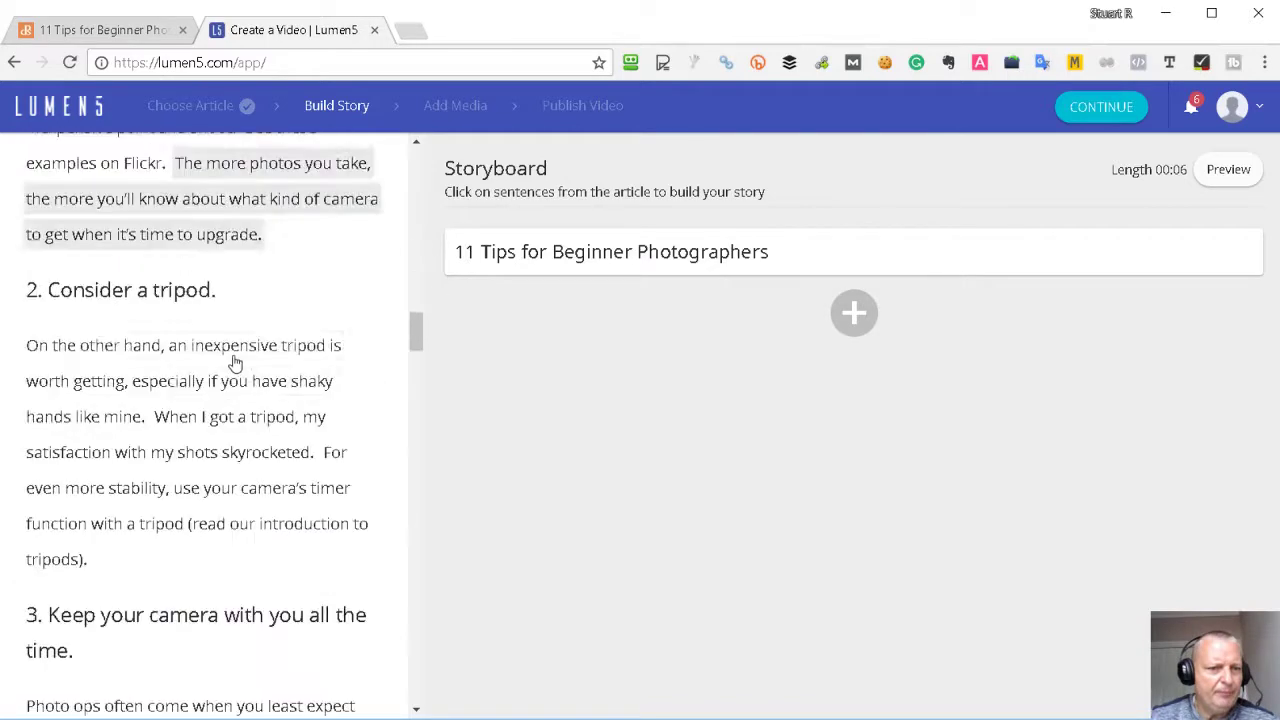
scroll(233, 363, up, 2)
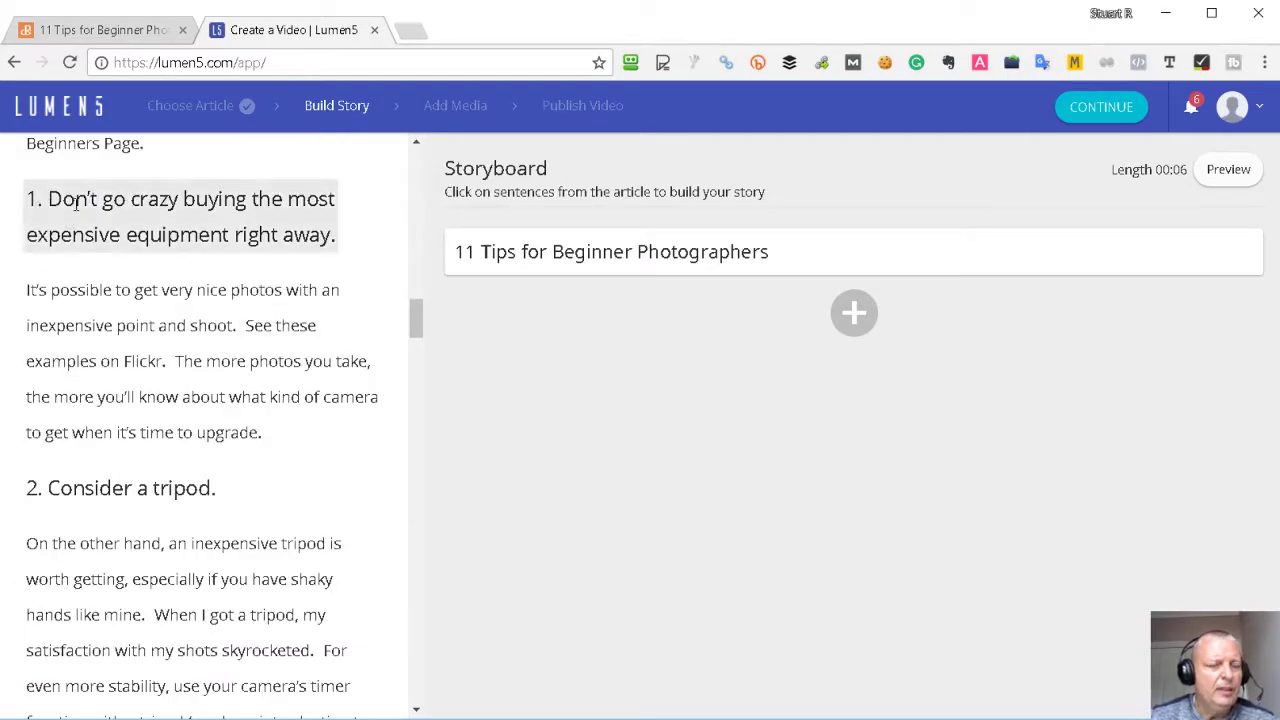
scroll(70, 300, down, 2)
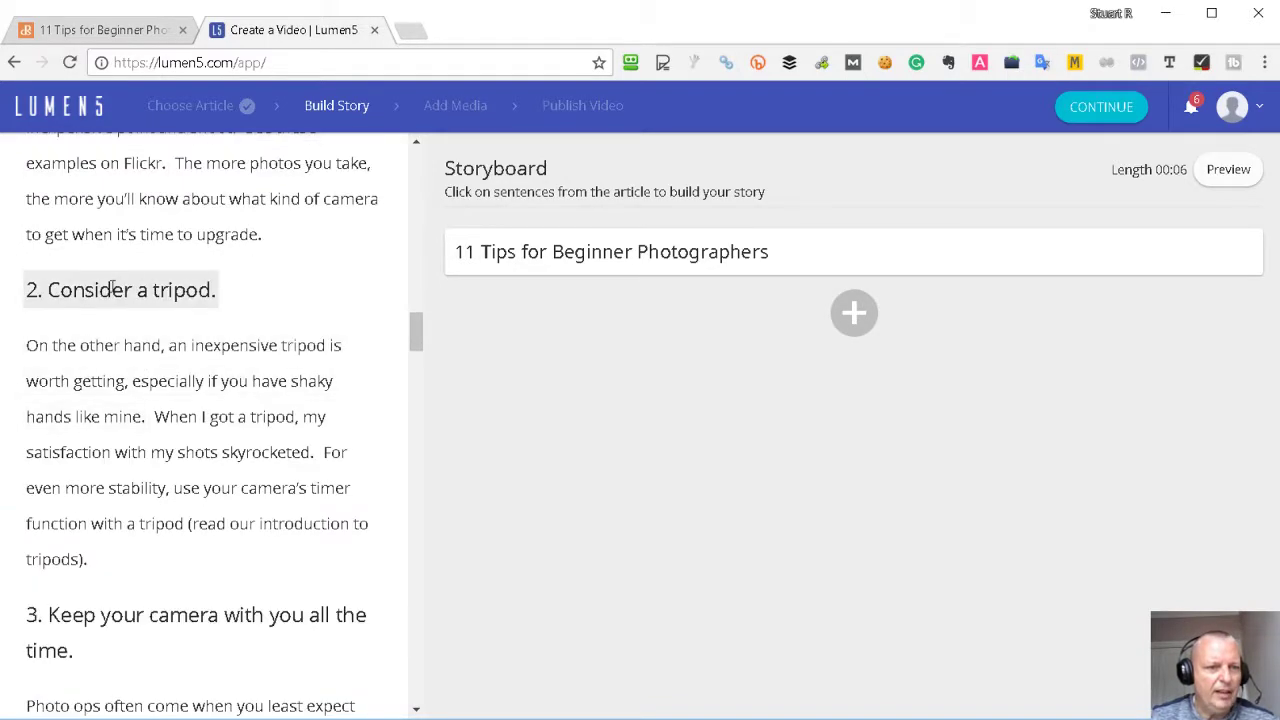
scroll(206, 371, down, 6)
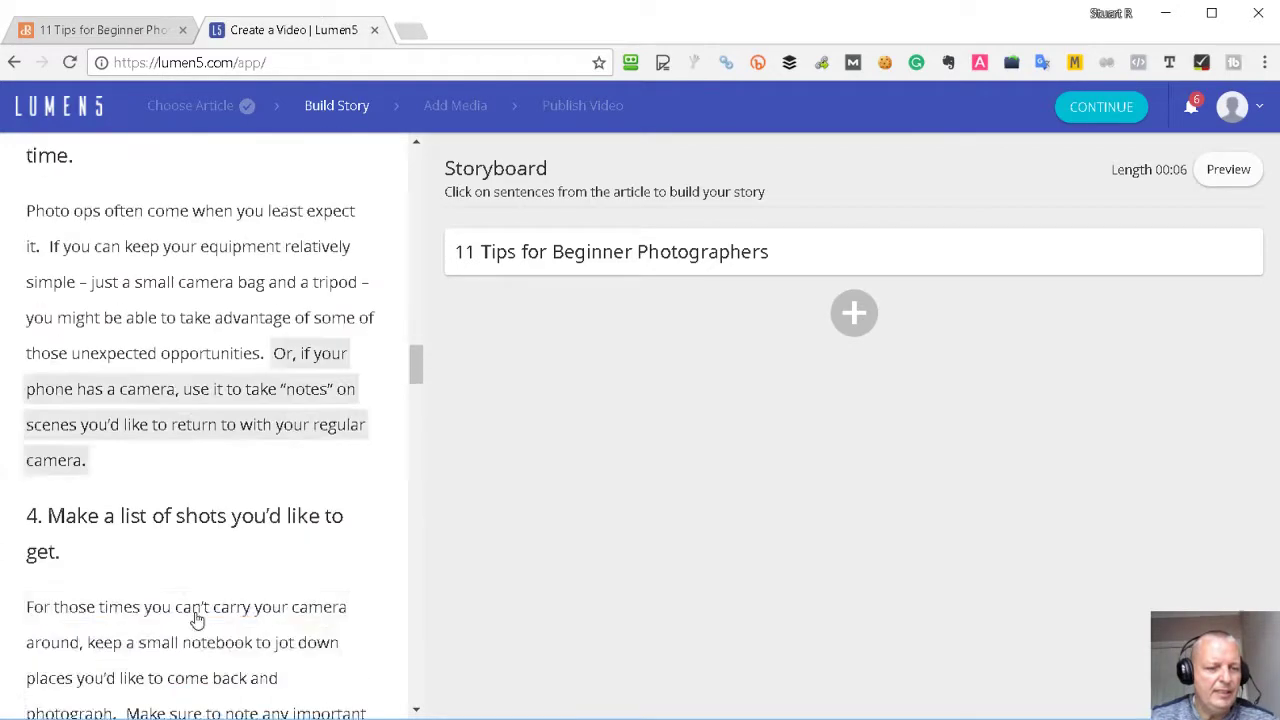
scroll(209, 346, up, 3)
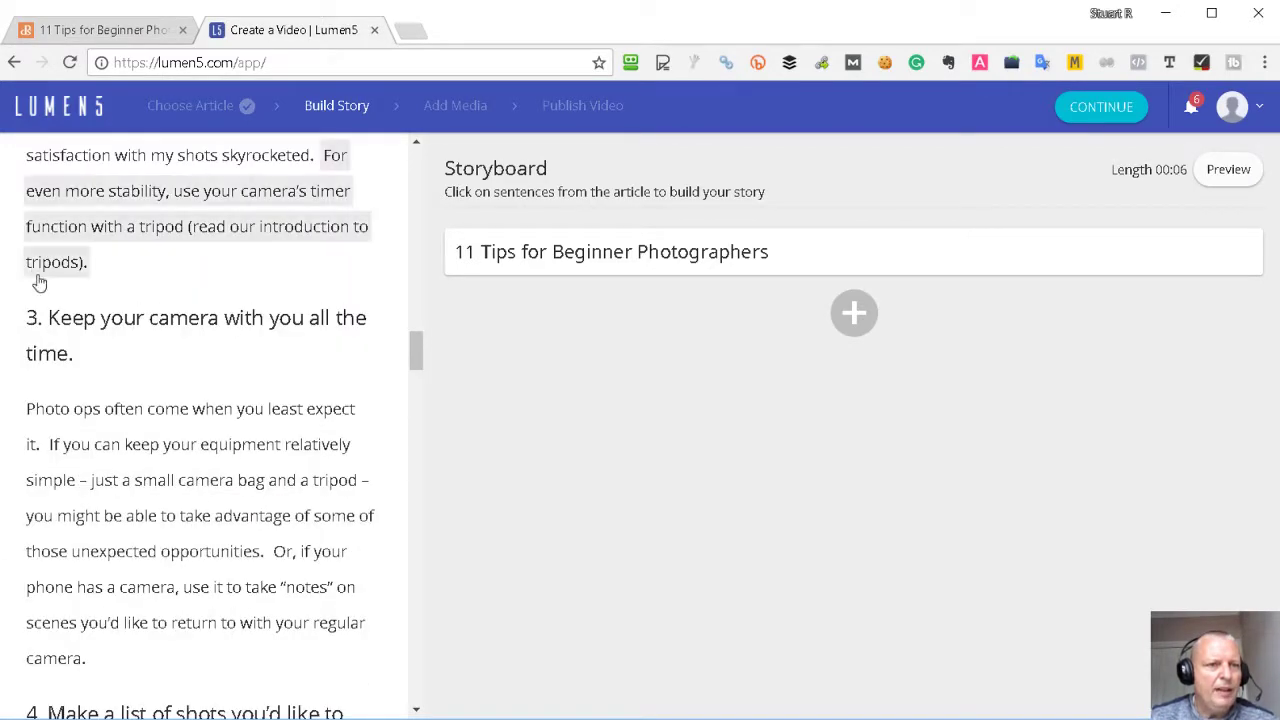
scroll(90, 318, up, 2)
scroll(90, 318, up, 3)
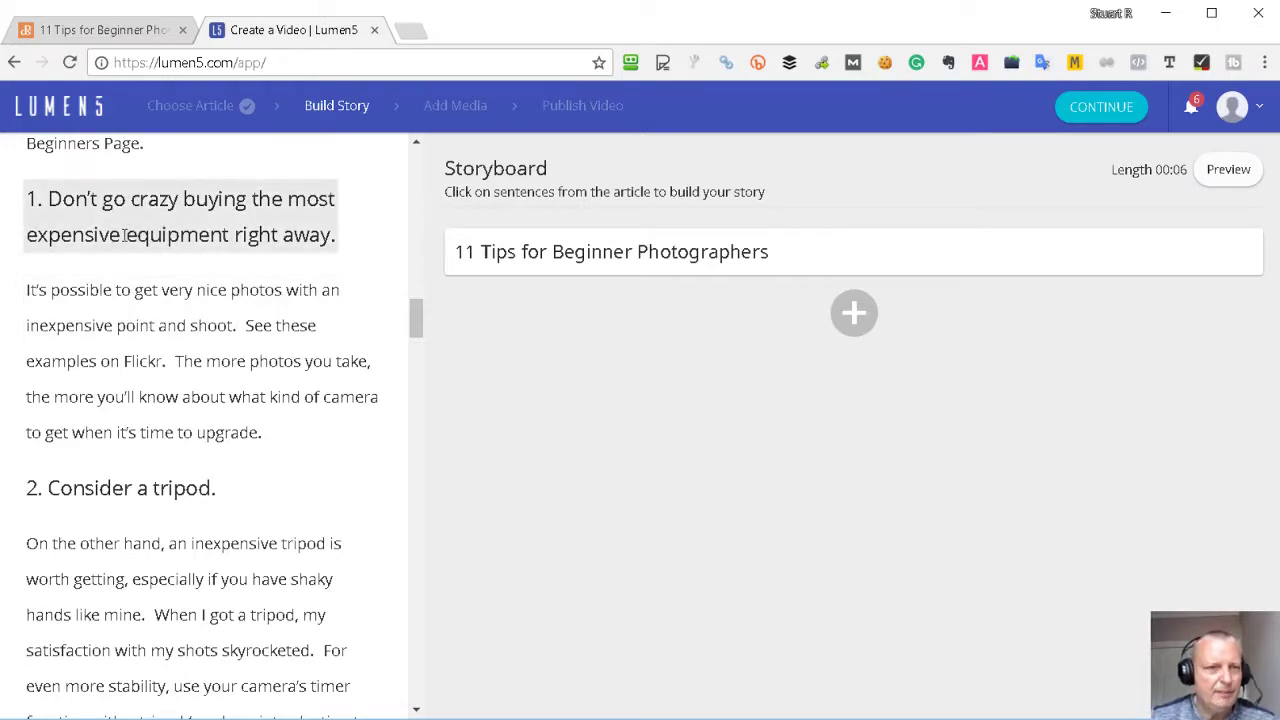
Add the article's headings for tips 1 to 4 to the storyboard, one scene each
click(155, 224)
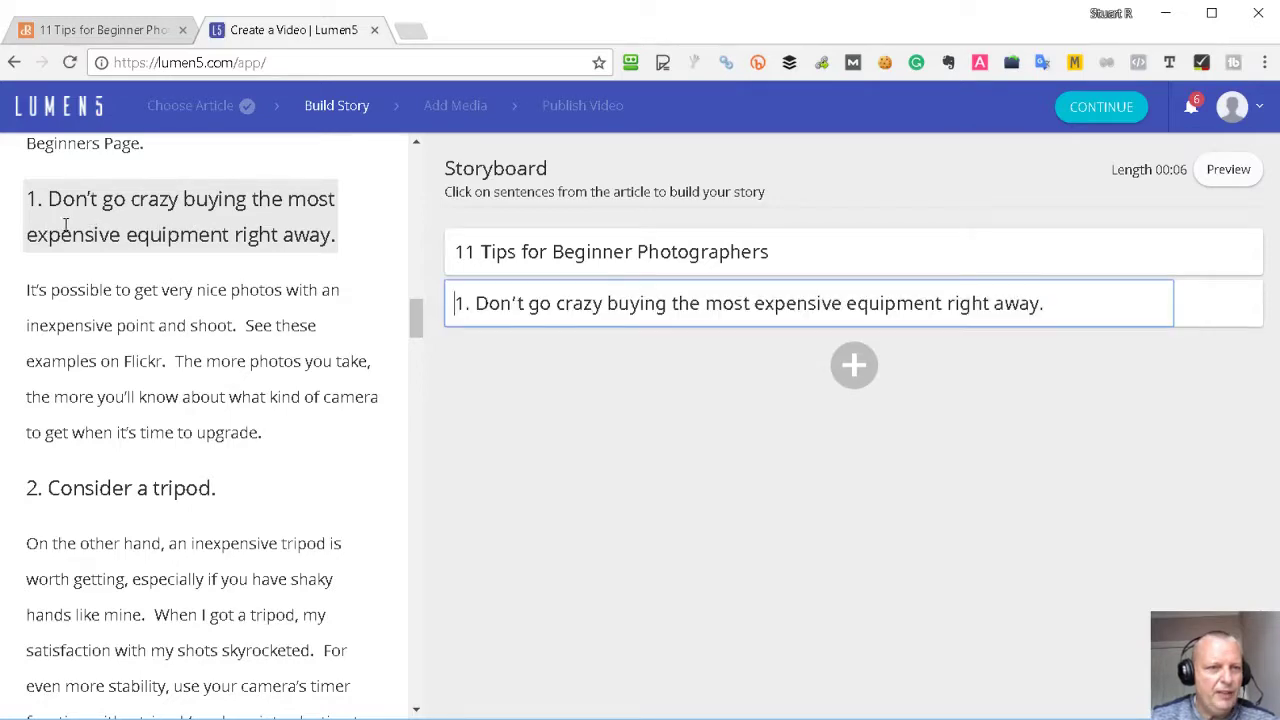
click(100, 488)
scroll(280, 355, down, 3)
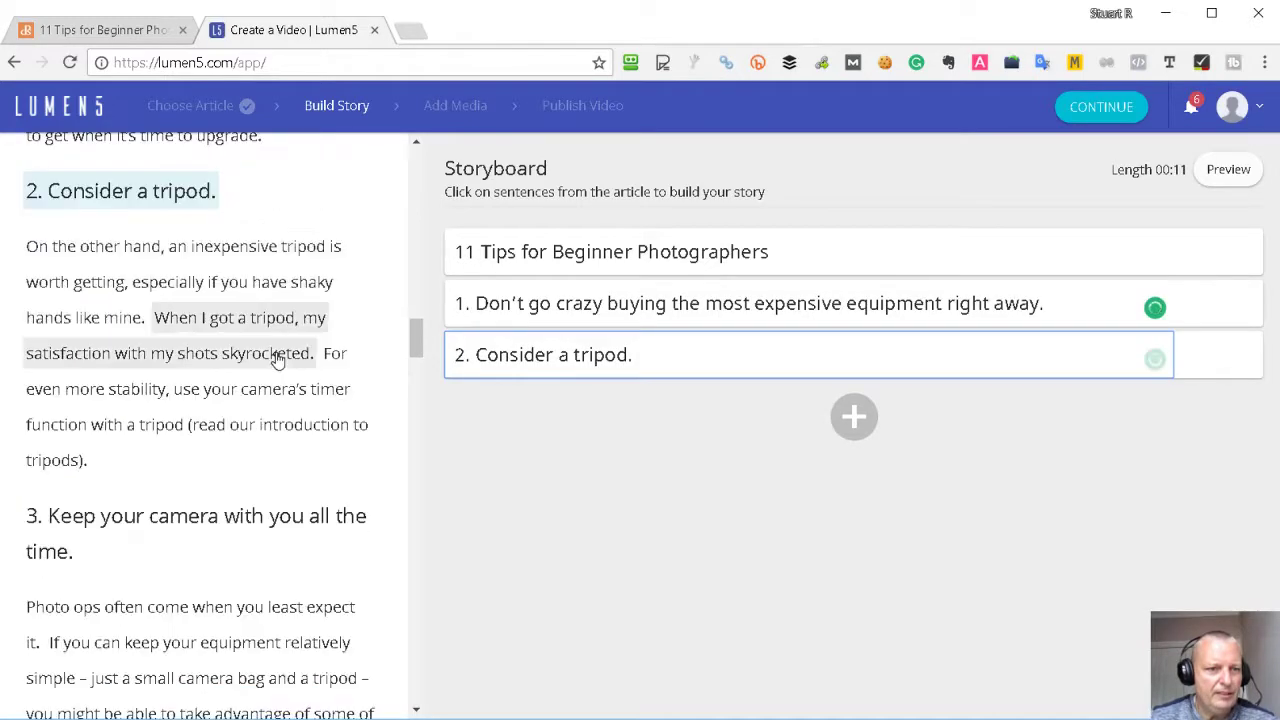
click(165, 515)
scroll(245, 387, down, 2)
scroll(245, 387, down, 5)
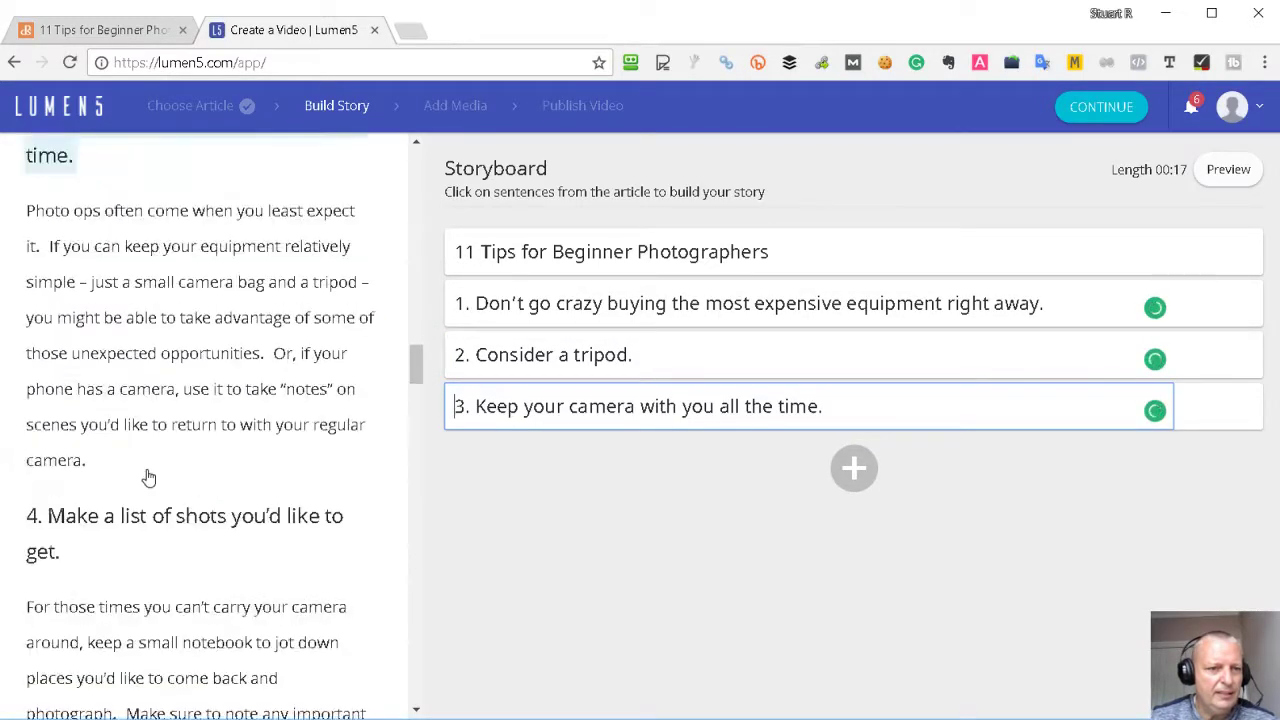
click(134, 331)
Add the headings of tips 5, 6 and 7 from the article to the storyboard
scroll(222, 337, down, 2)
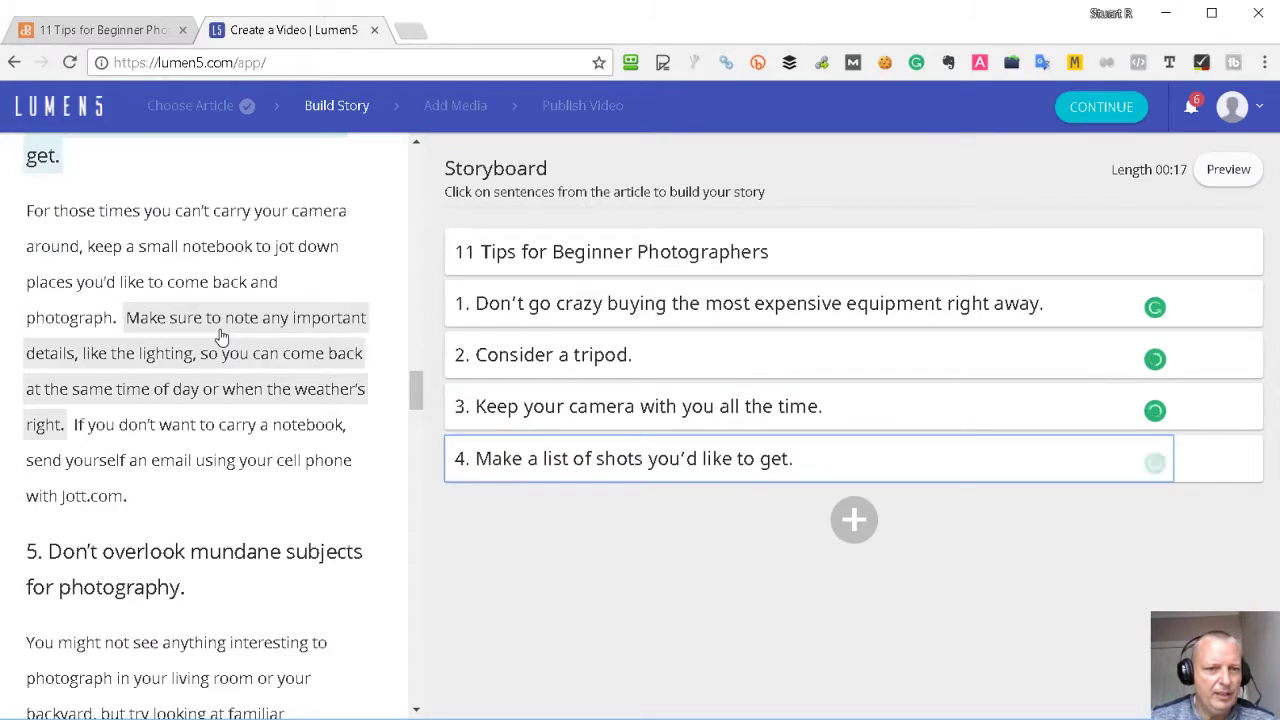
scroll(230, 400, down, 1)
click(240, 455)
scroll(243, 414, down, 3)
scroll(200, 425, down, 1)
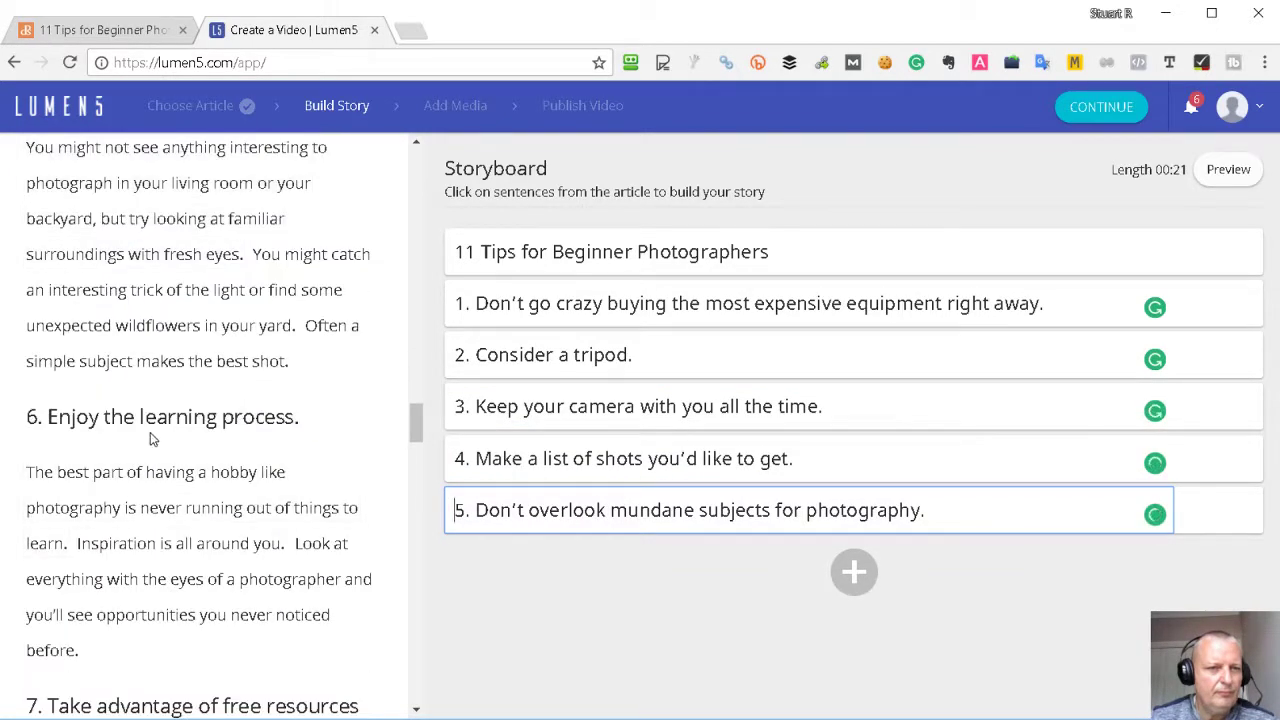
click(150, 420)
scroll(148, 470, down, 2)
click(145, 503)
Add the headings of tips 8 to 11 from the article to the end of the storyboard
scroll(180, 430, down, 3)
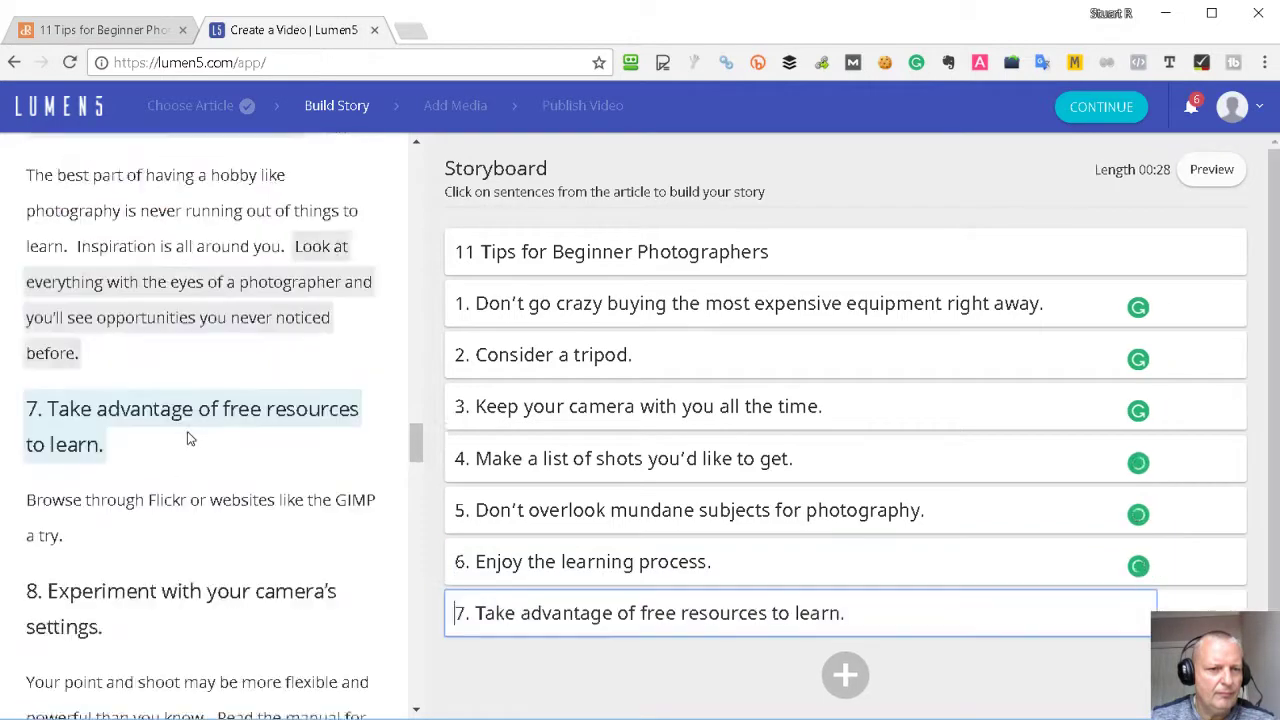
click(172, 395)
scroll(177, 398, down, 2)
scroll(175, 398, down, 2)
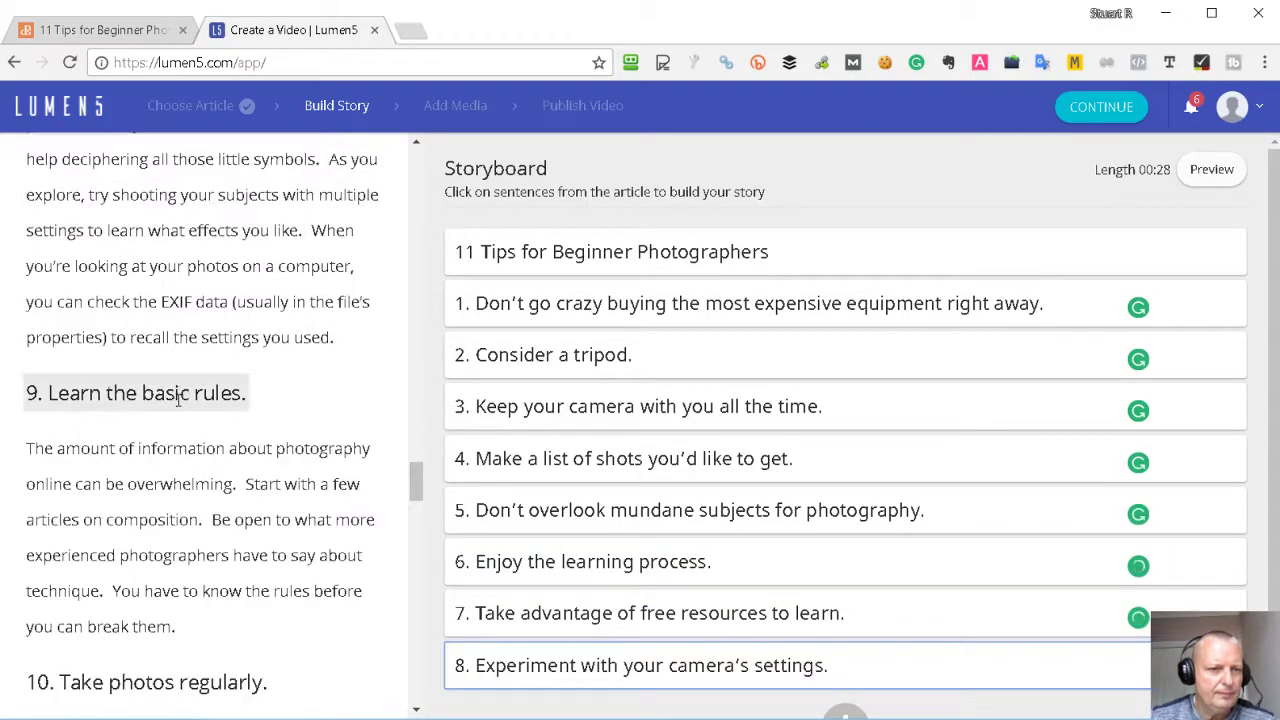
click(174, 392)
scroll(174, 392, down, 2)
click(163, 484)
scroll(180, 450, down, 3)
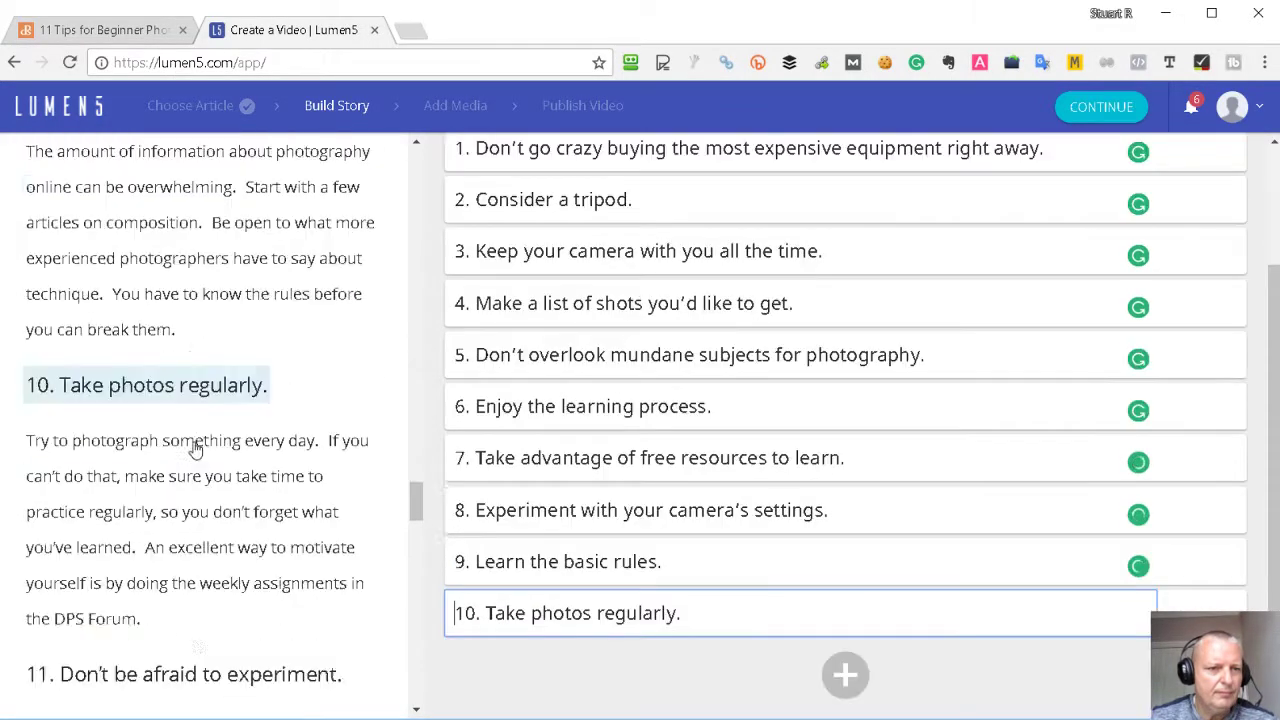
click(210, 476)
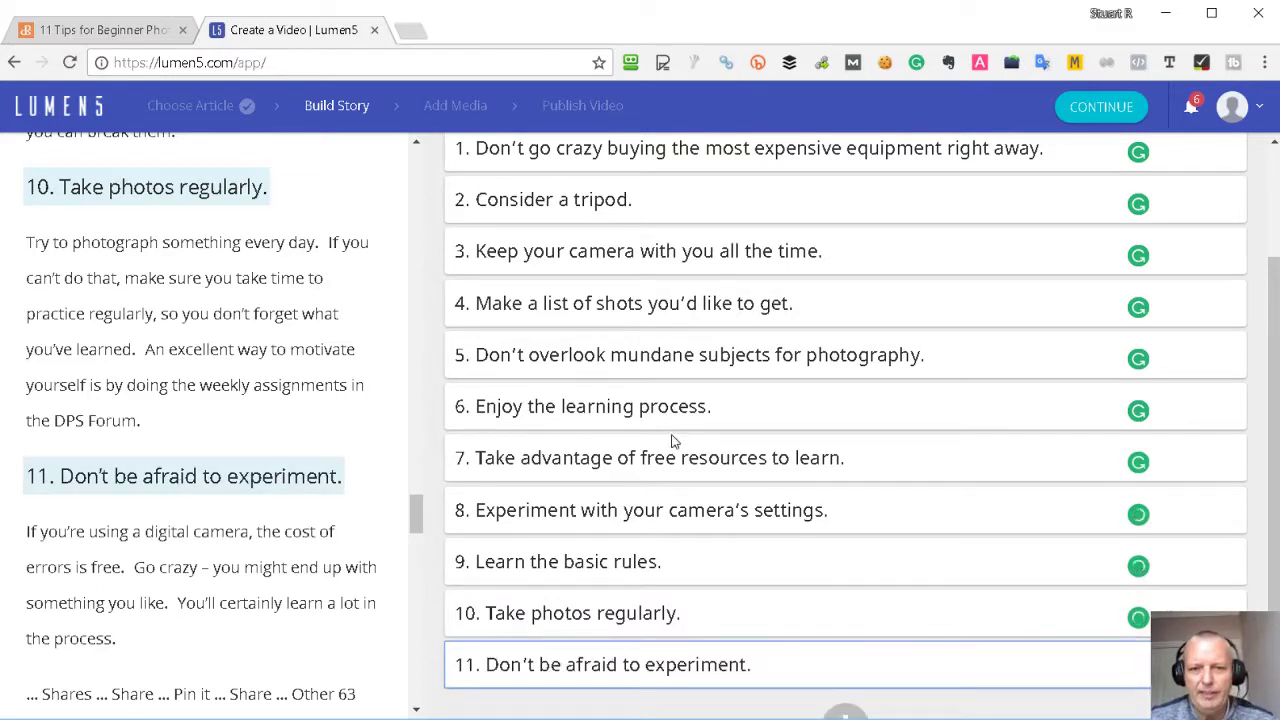
Delete tips 1, 2, 4, 5, 8 and 9 from the storyboard
scroll(640, 300, up, 1)
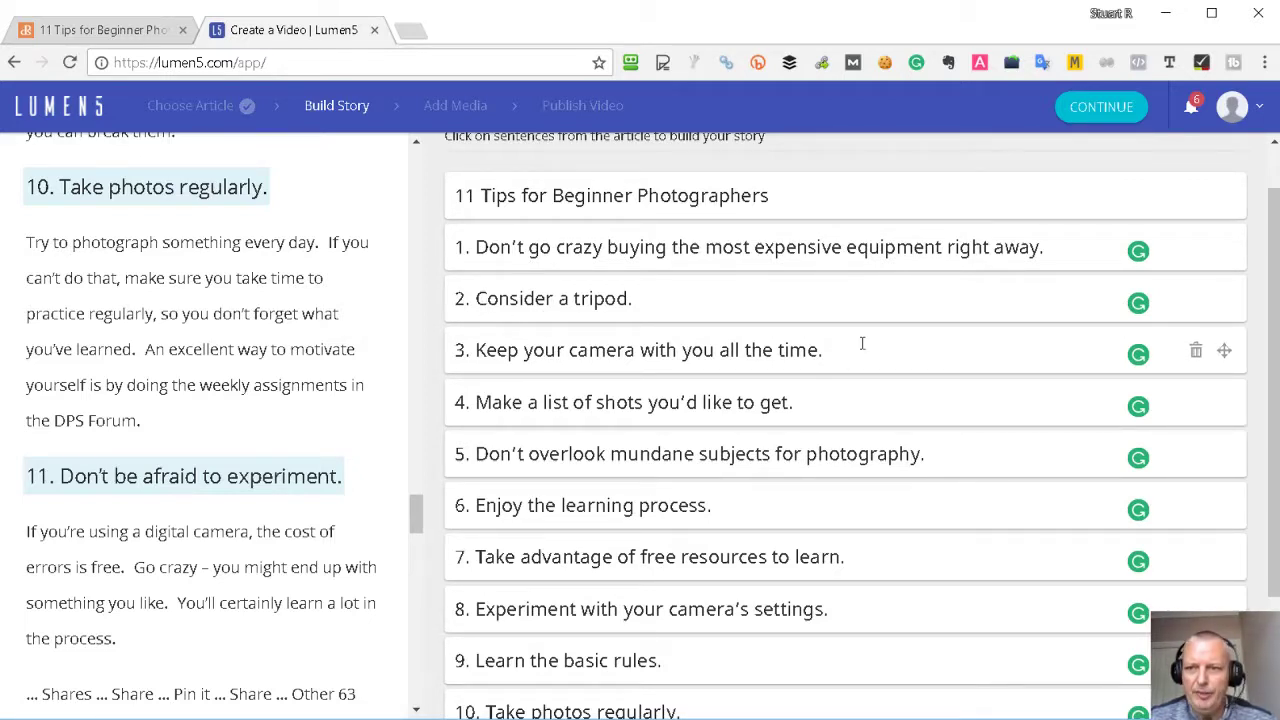
click(1195, 298)
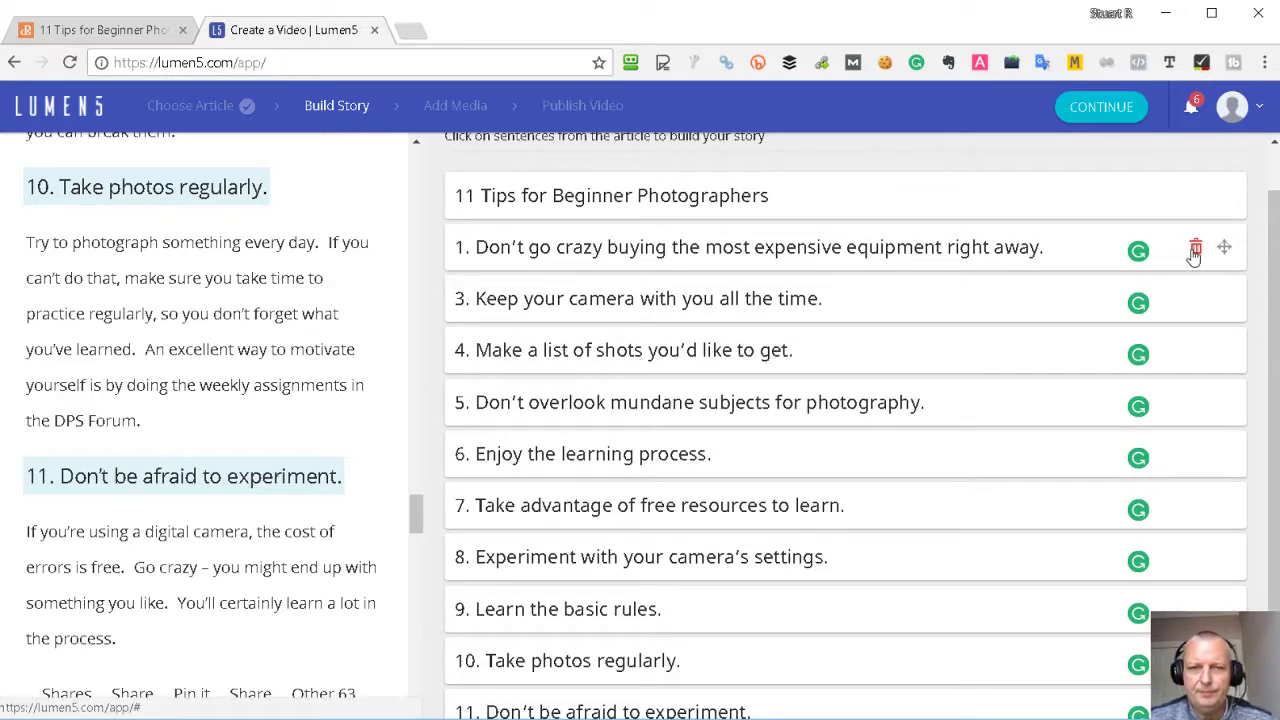
click(1195, 249)
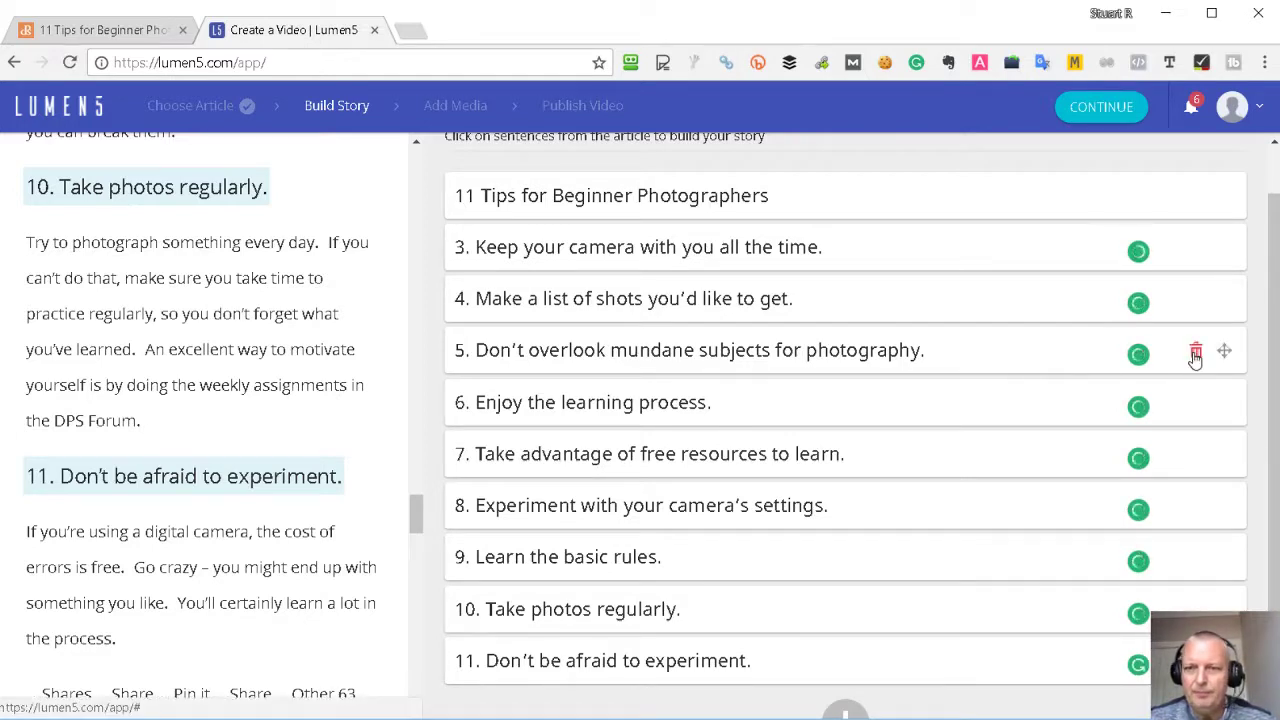
click(1196, 351)
click(1196, 305)
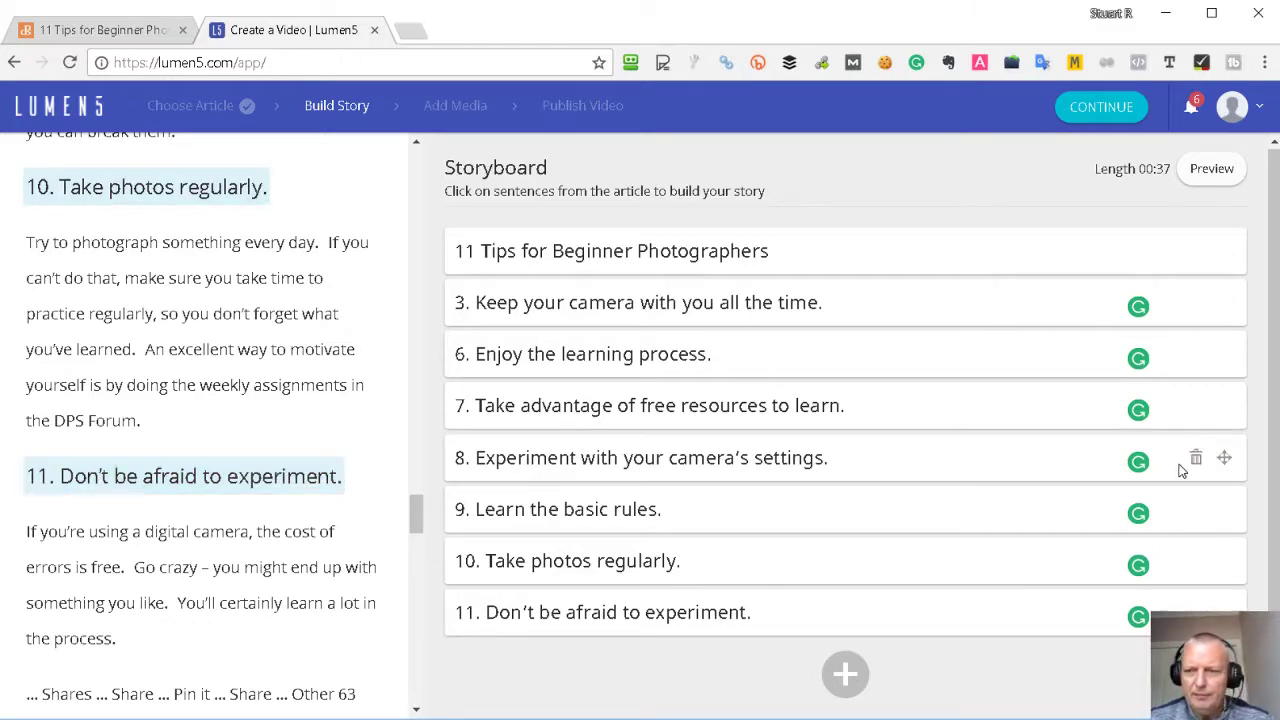
click(1195, 457)
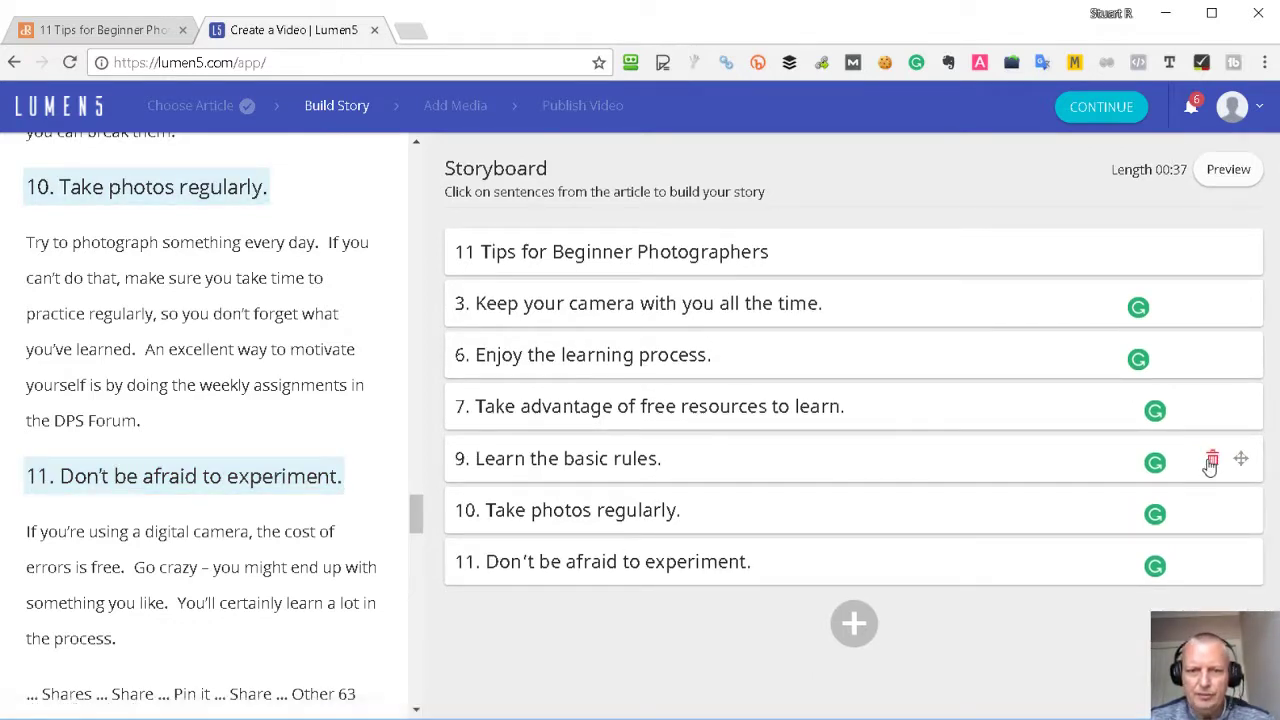
click(1213, 462)
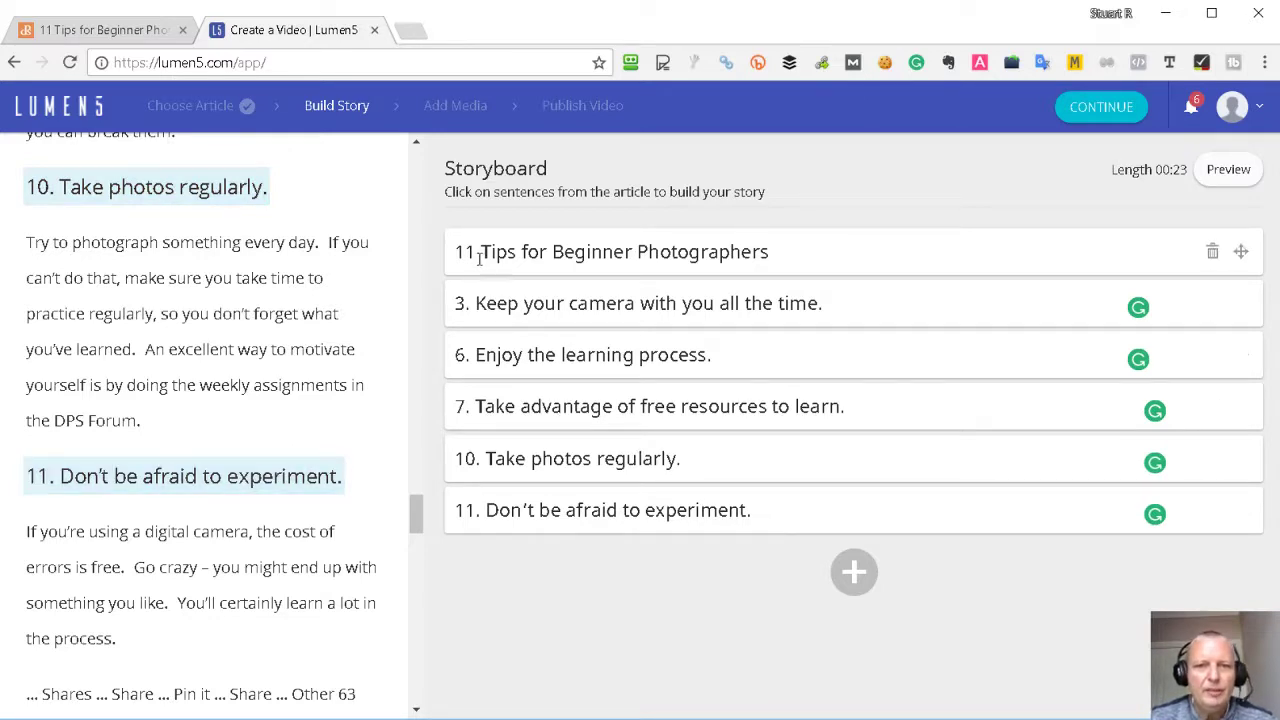
Remove the leading numbers from storyboard tips 3, 6 and 7, keeping the sentences starting with "Keep", "Enjoy" and "Take"
drag(477, 303, 445, 306)
key(BackSpace)
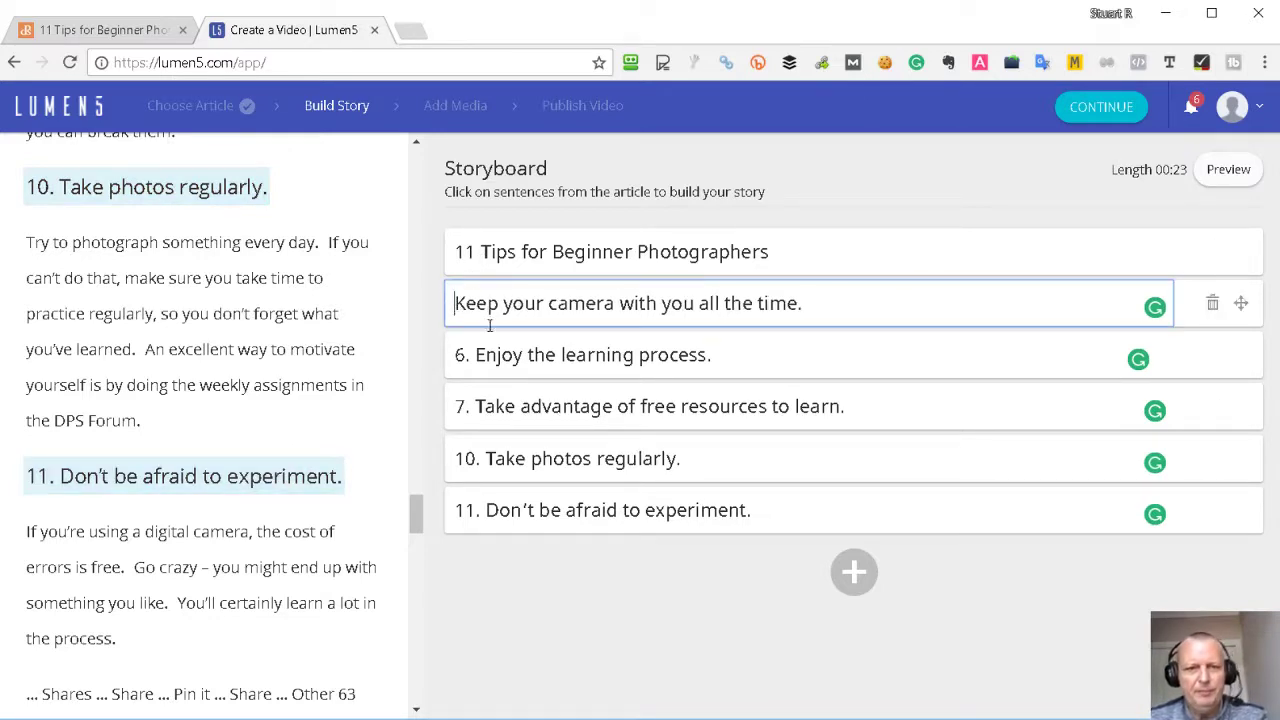
click(466, 354)
drag(470, 355, 452, 355)
key(BackSpace)
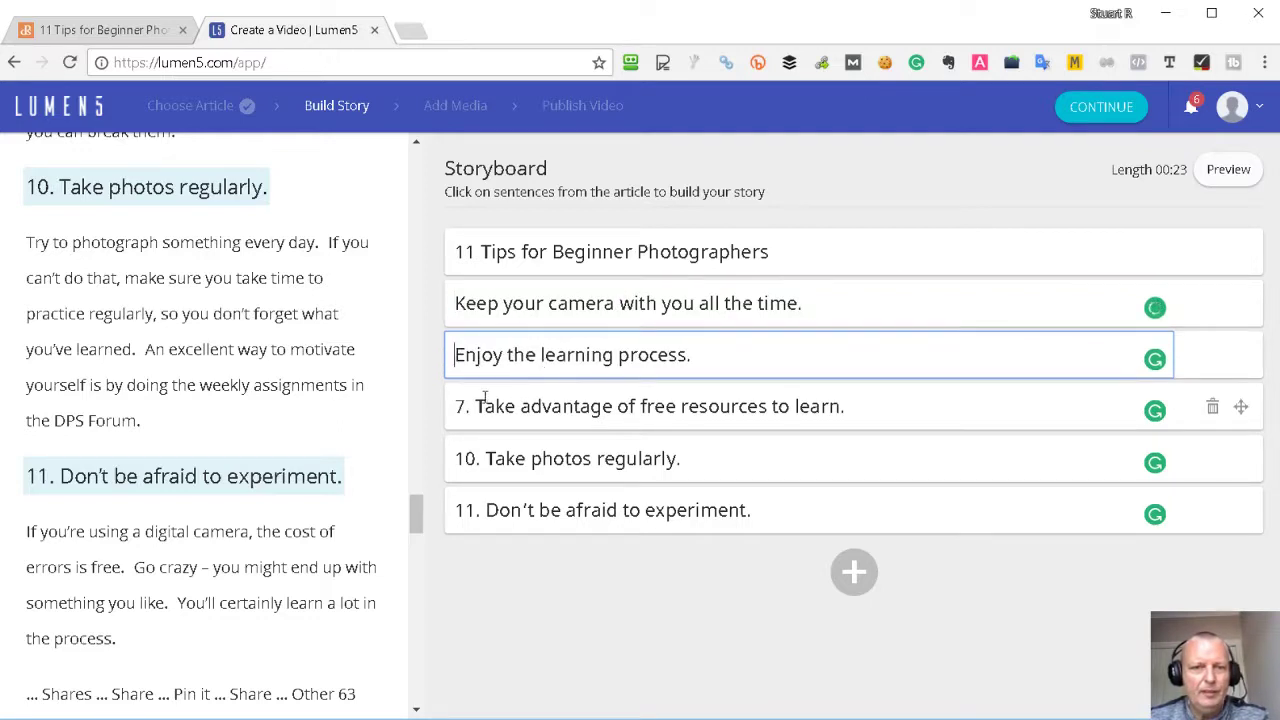
drag(477, 406, 445, 406)
key(BackSpace)
key(Delete)
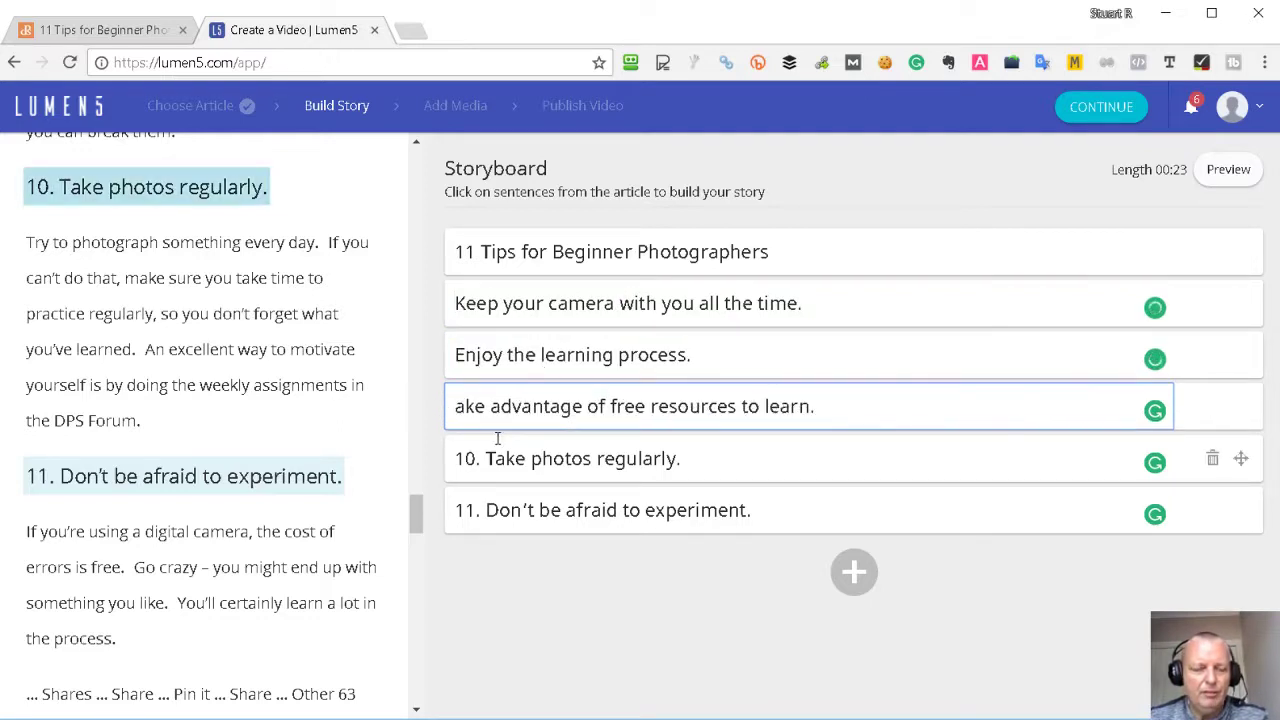
text(T)
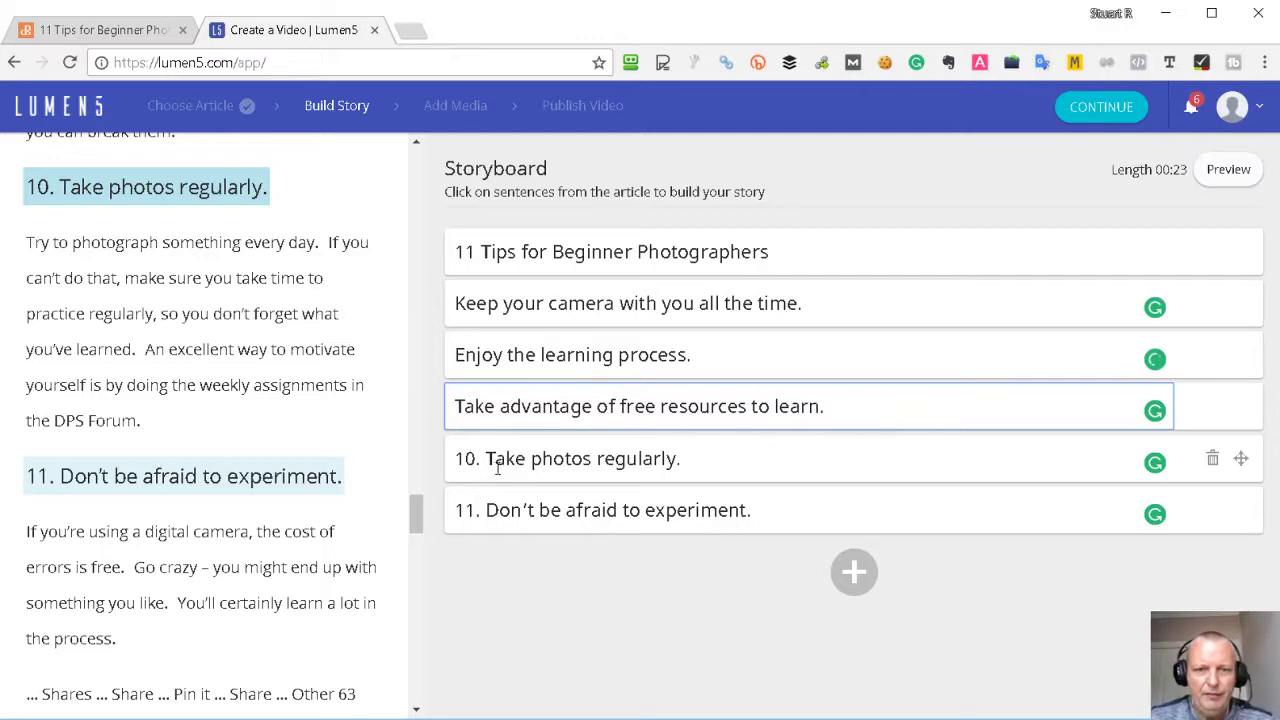
Remove the leading numbers from tips 10 and 11, and shorten the title line to "Tips for Beginner Photographers"
drag(490, 460, 414, 457)
key(BackSpace)
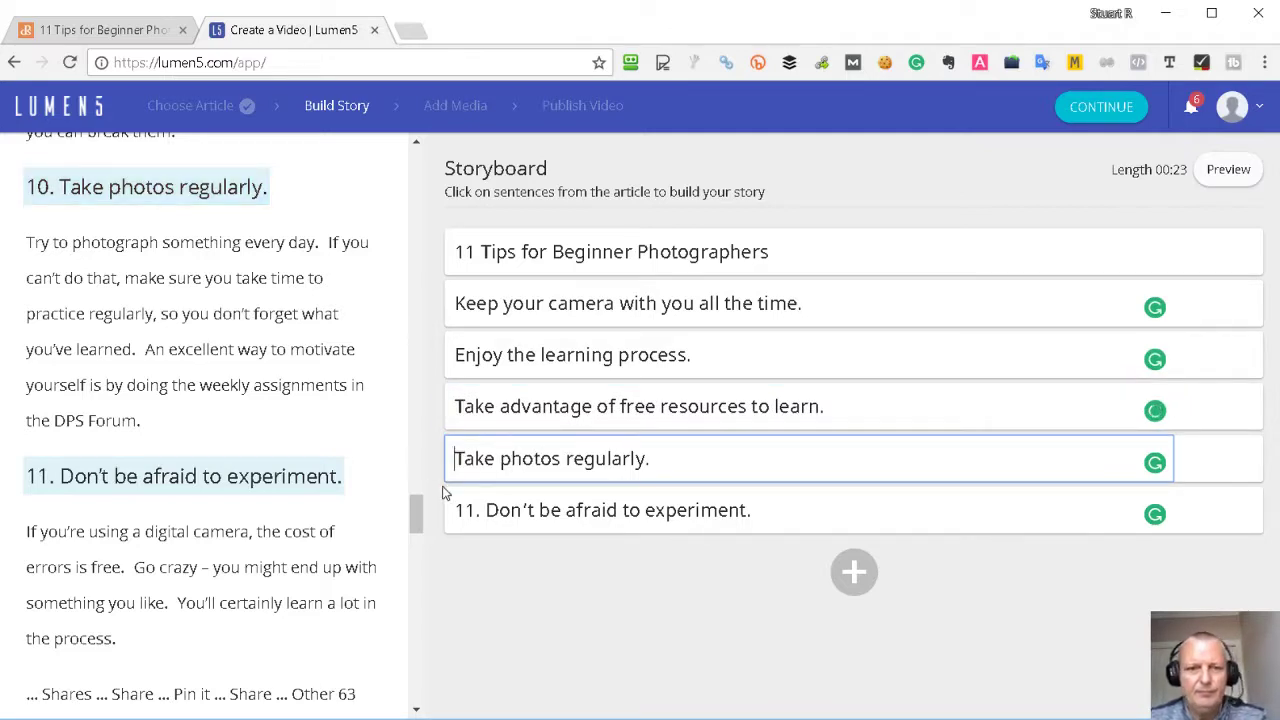
drag(488, 513, 446, 511)
key(BackSpace)
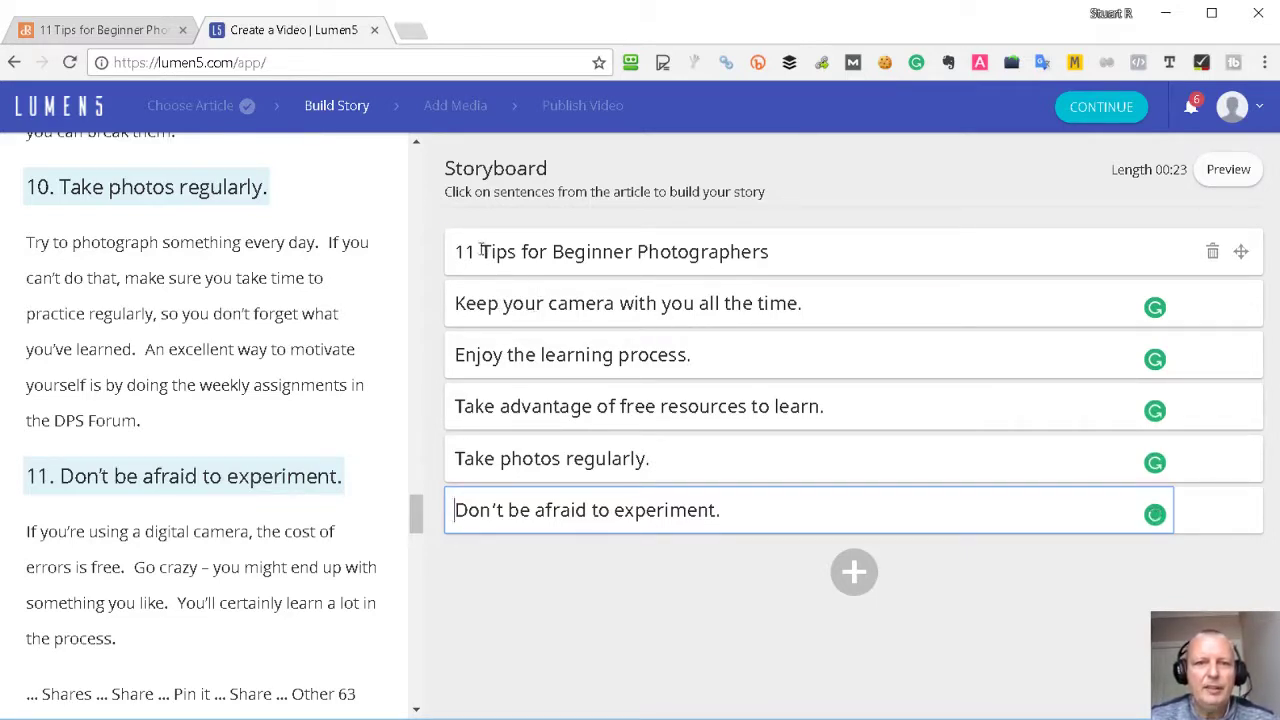
drag(482, 252, 437, 254)
key(BackSpace)
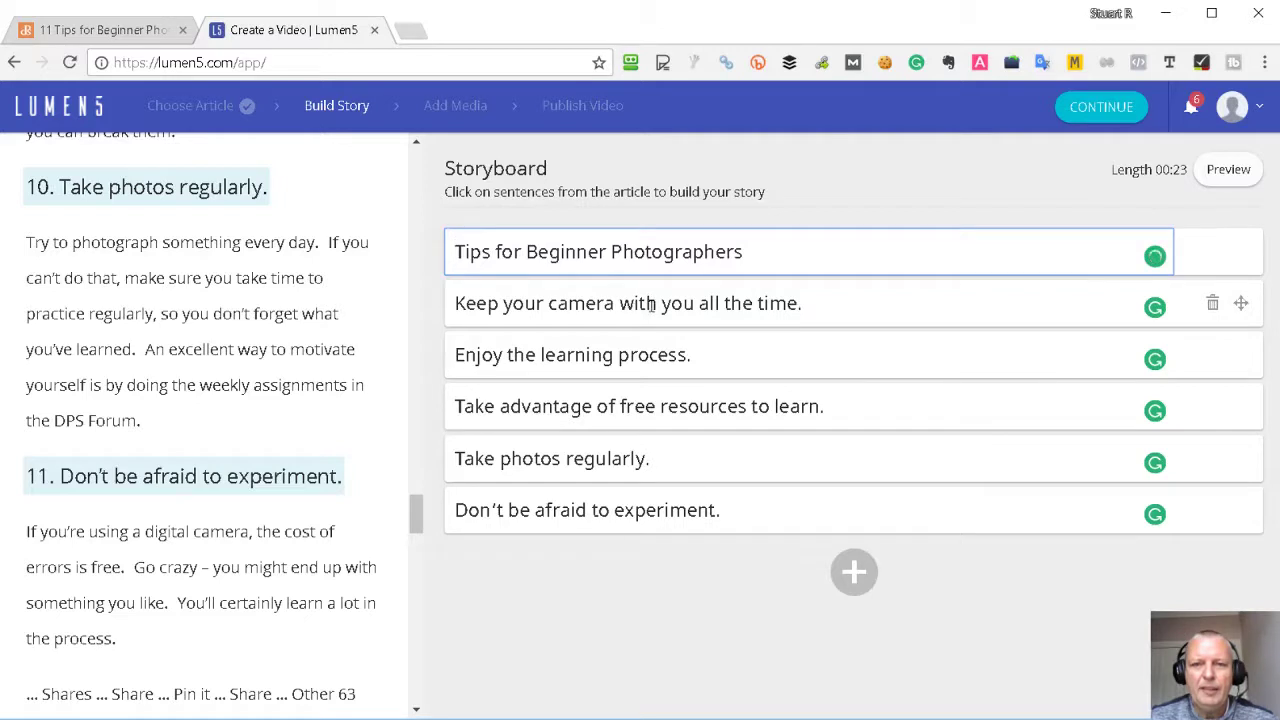
Insert "Always take" at the start of the storyboard line "Keep your camera with you all the time."
click(456, 303)
text(A)
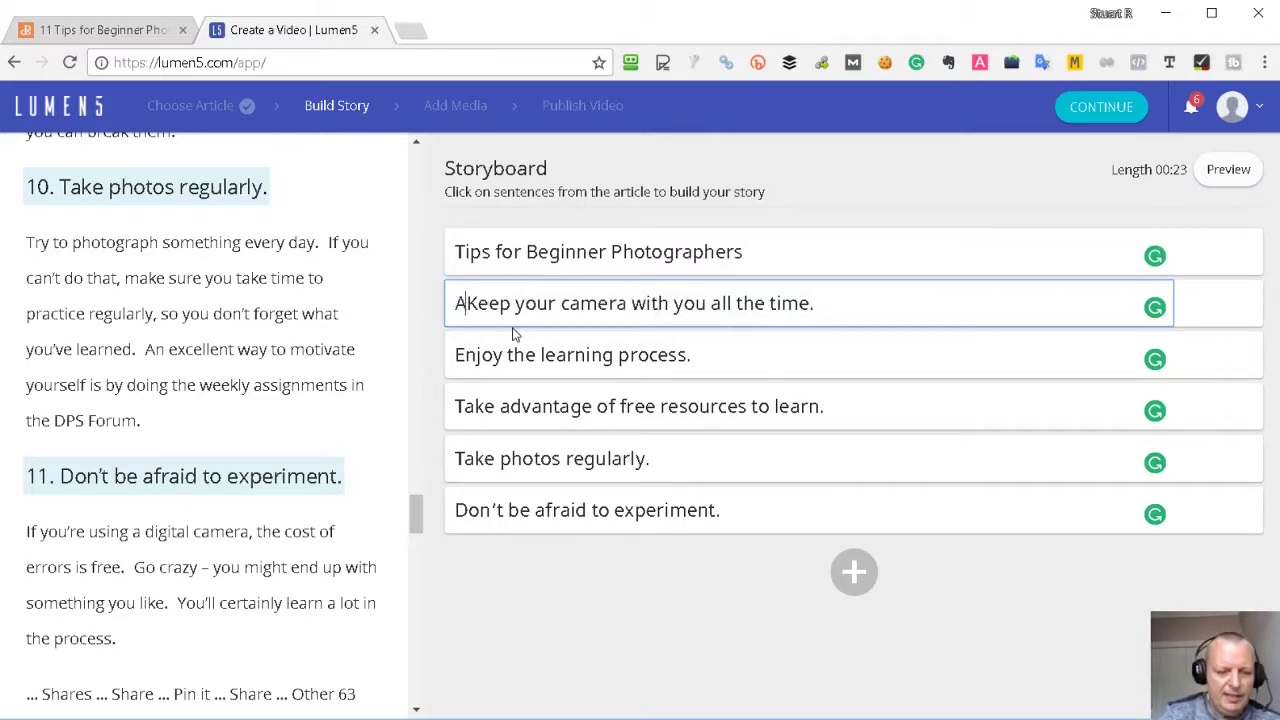
text(lays)
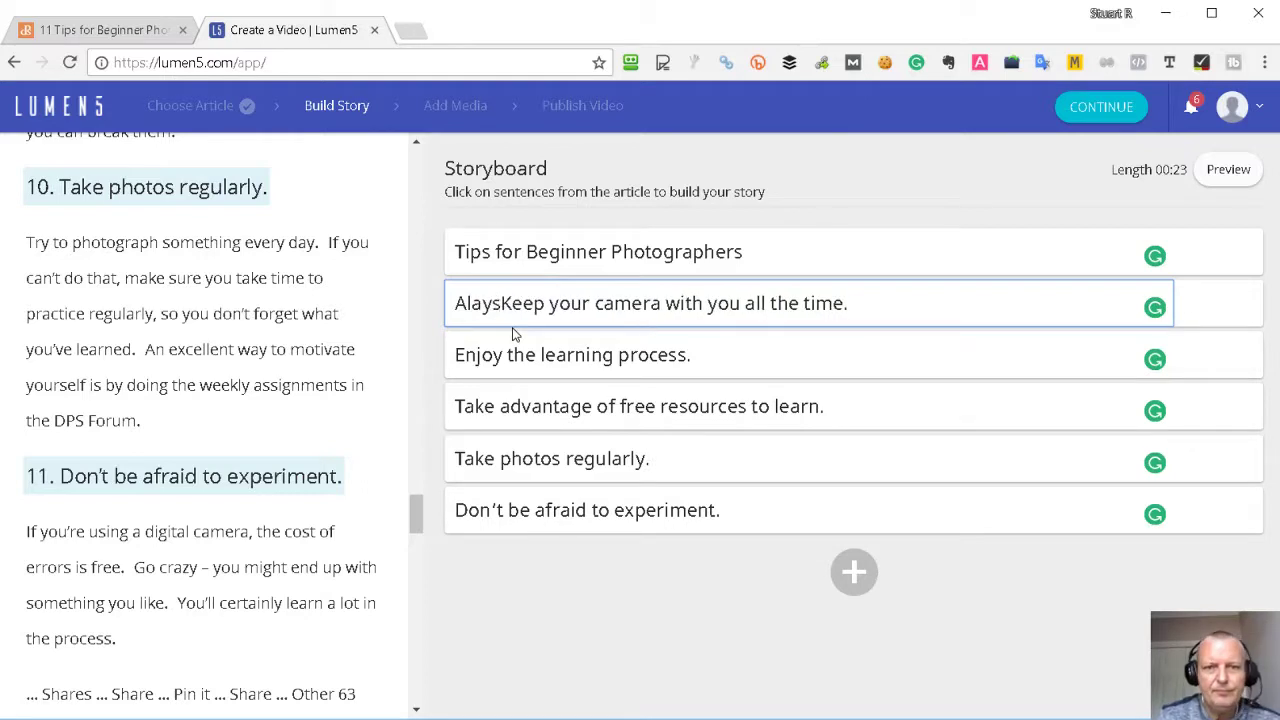
key(BackSpace)
key(BackSpace)
key(BackSpace)
text(wa)
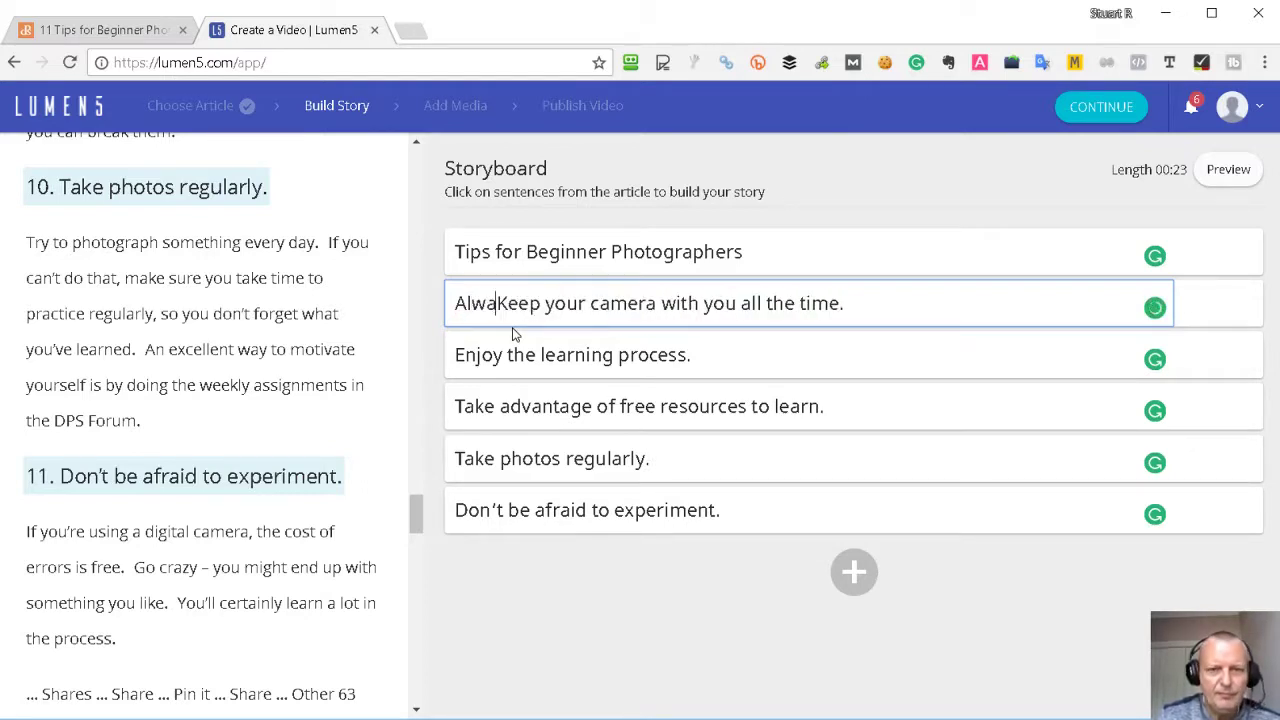
text(ys )
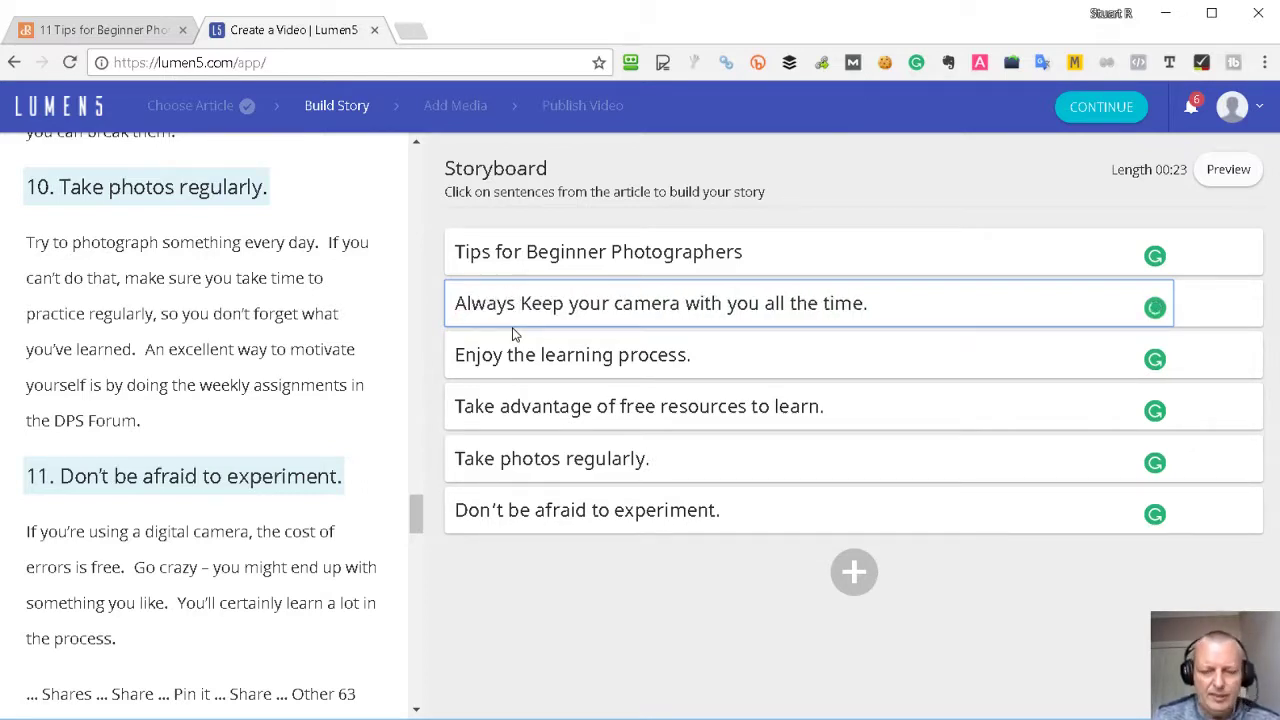
text(take)
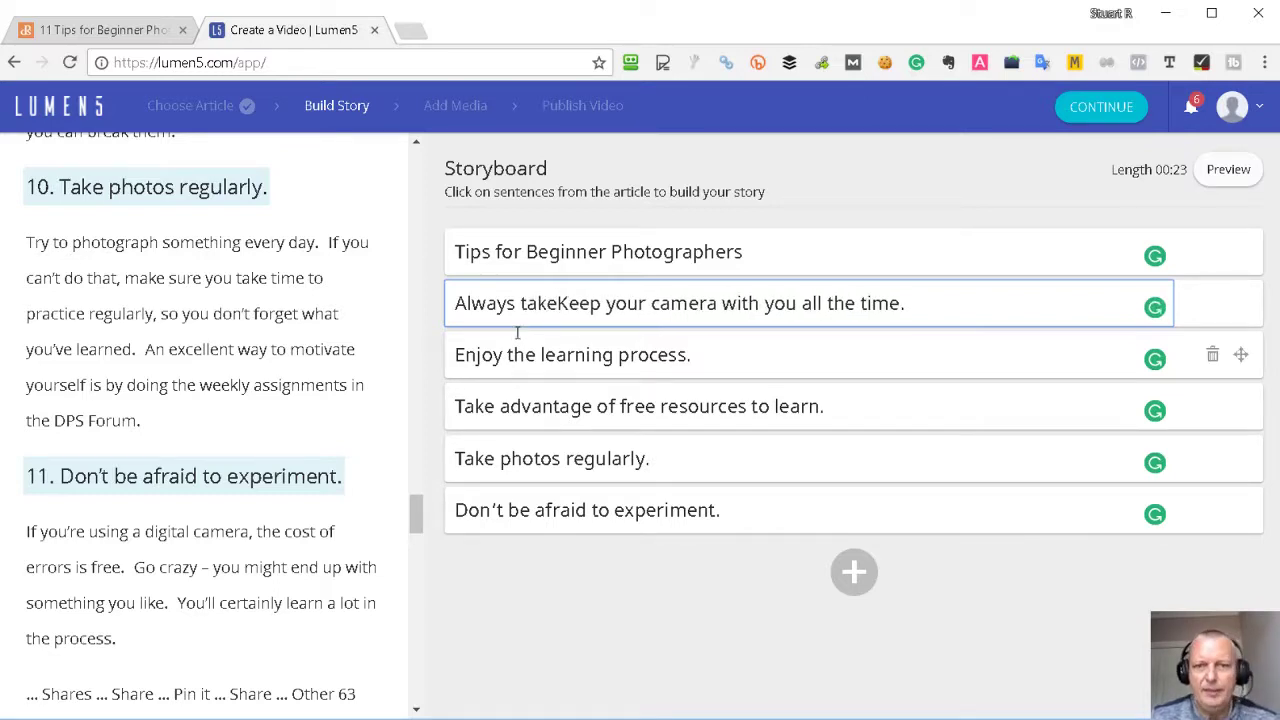
Remove "Keep" and "with you all the time." from the camera tip, leaving "Always take your camera"
double_click(576, 302)
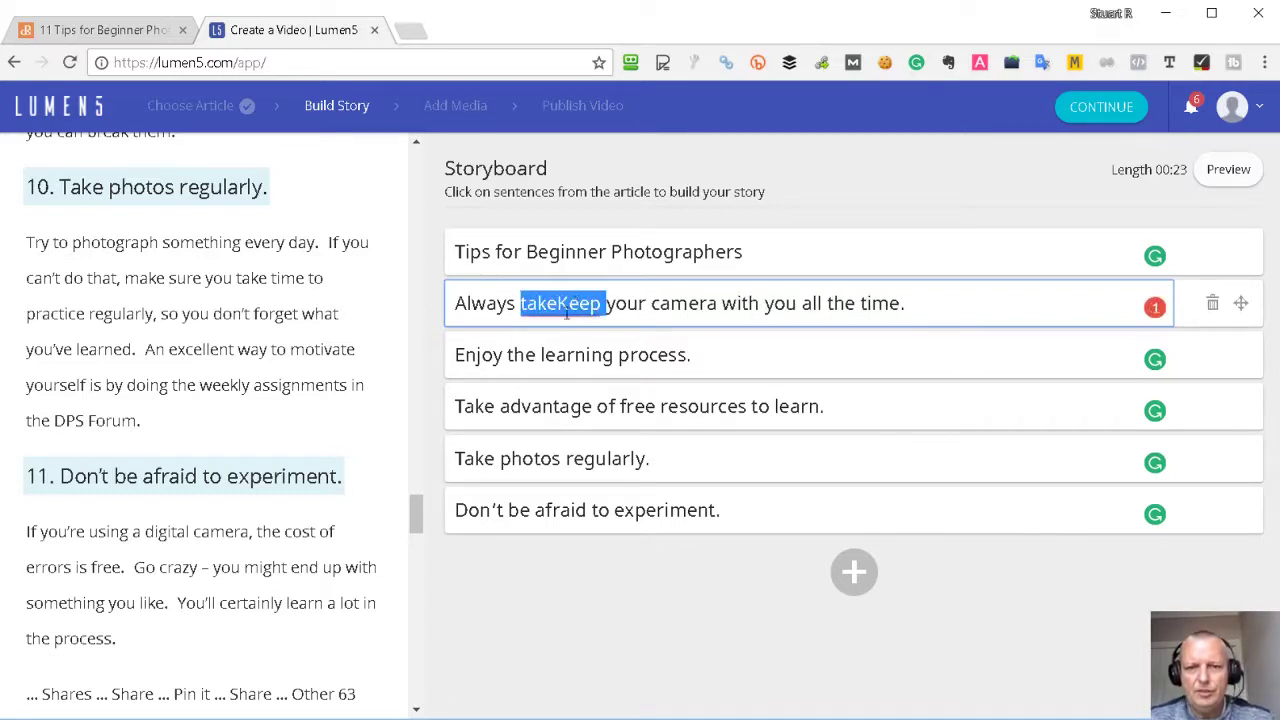
click(578, 303)
key(BackSpace)
key(BackSpace)
key(BackSpace)
key(Delete)
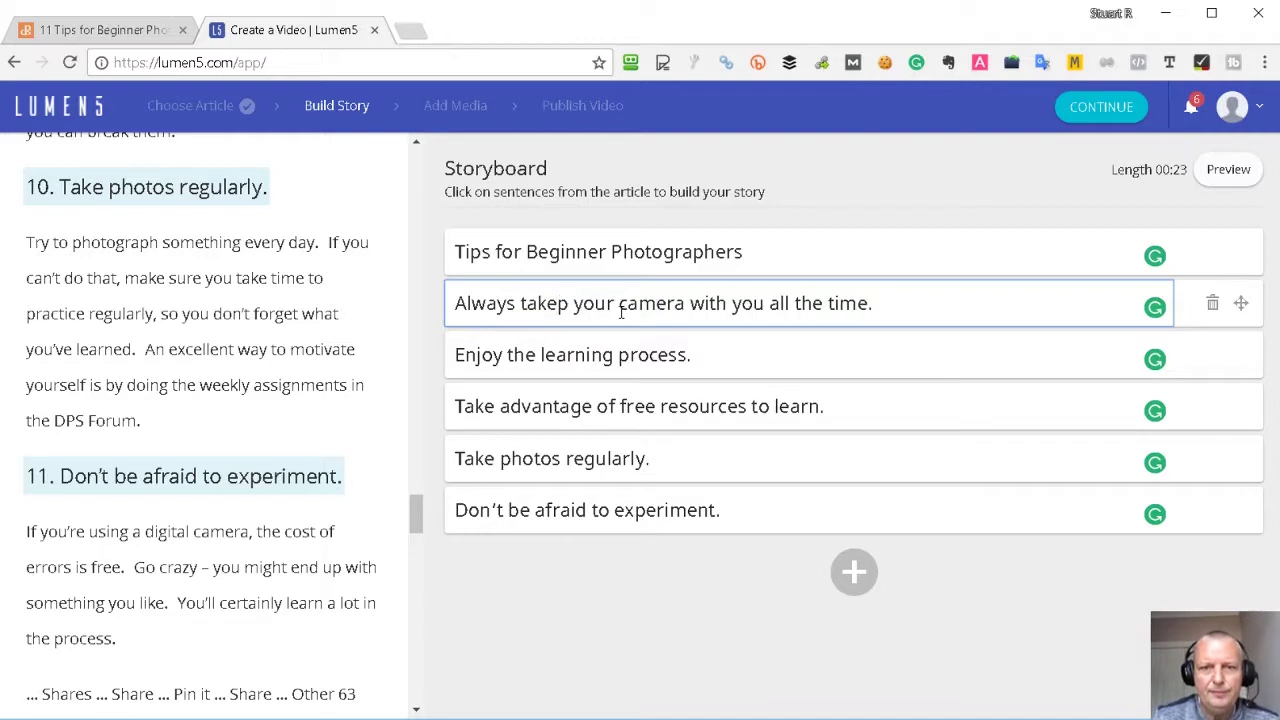
drag(677, 304, 928, 305)
key(BackSpace)
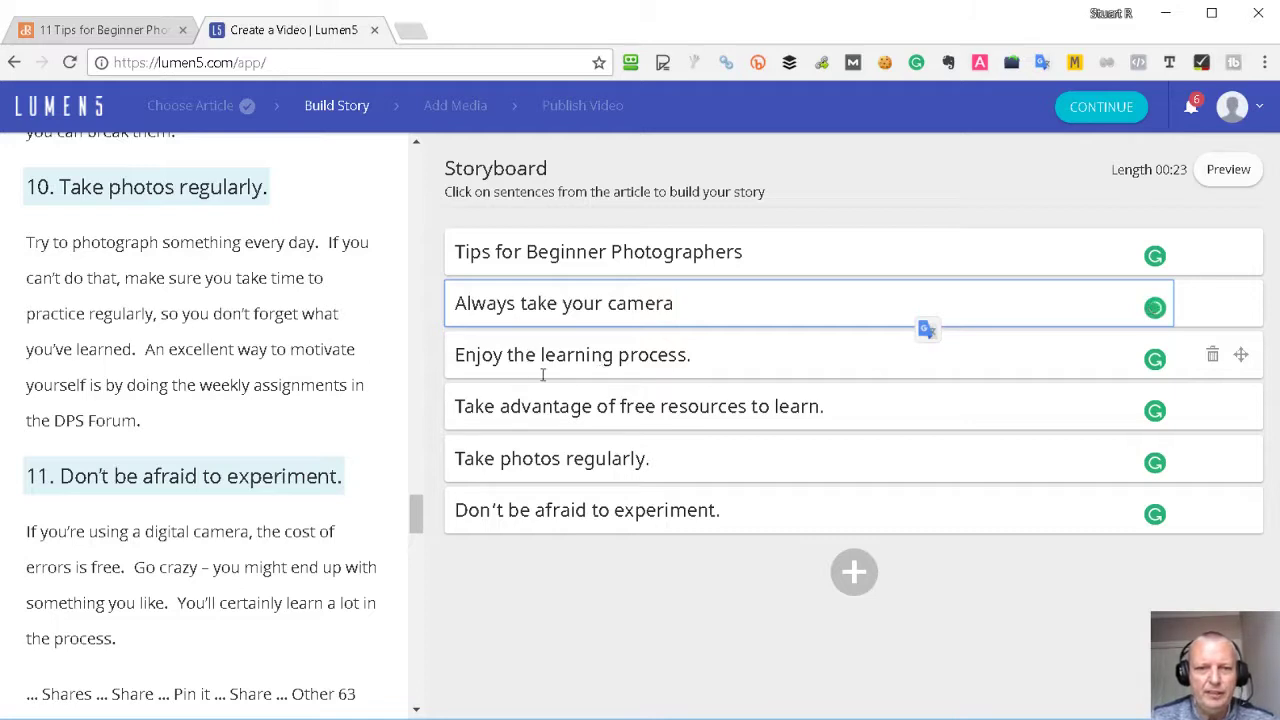
Shorten the learning process tip to "Enjoy learning"
drag(508, 354, 711, 360)
key(BackSpace)
key(BackSpace)
Reword the free resources tip as "Use free resources to learn" and remove the full stop after "Take photos regularly"
click(499, 408)
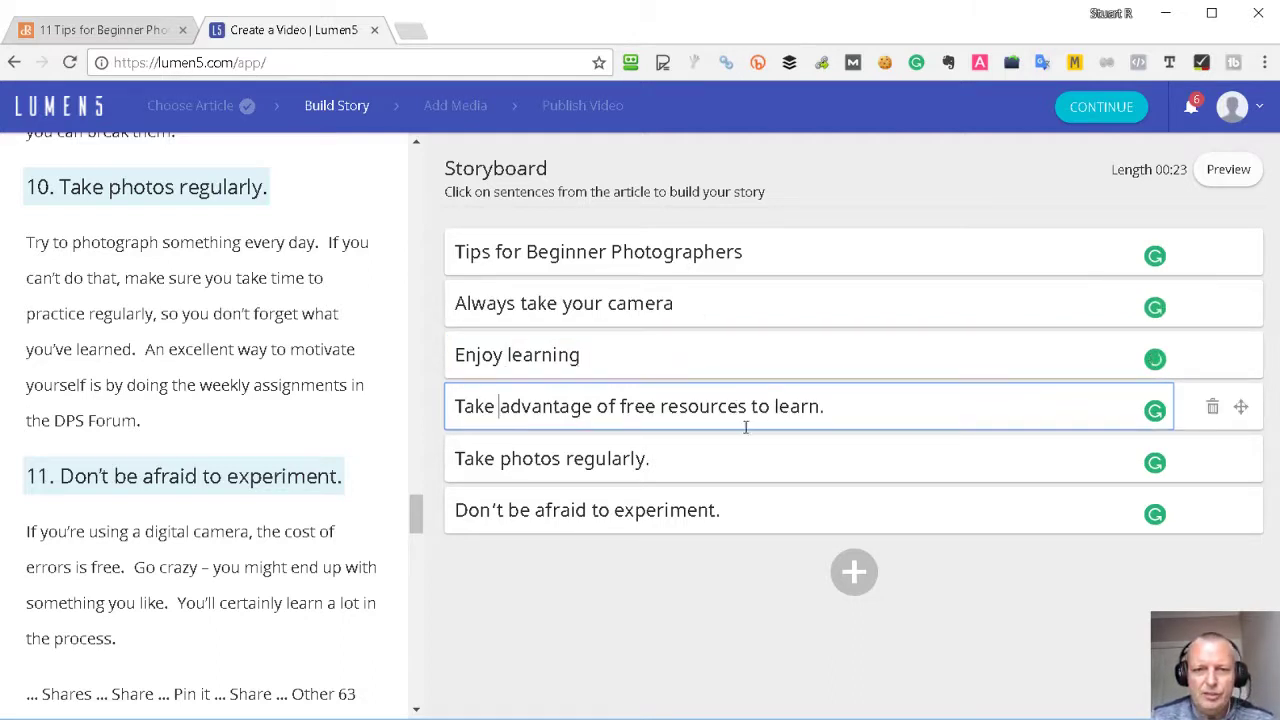
drag(616, 413, 305, 405)
text(Use)
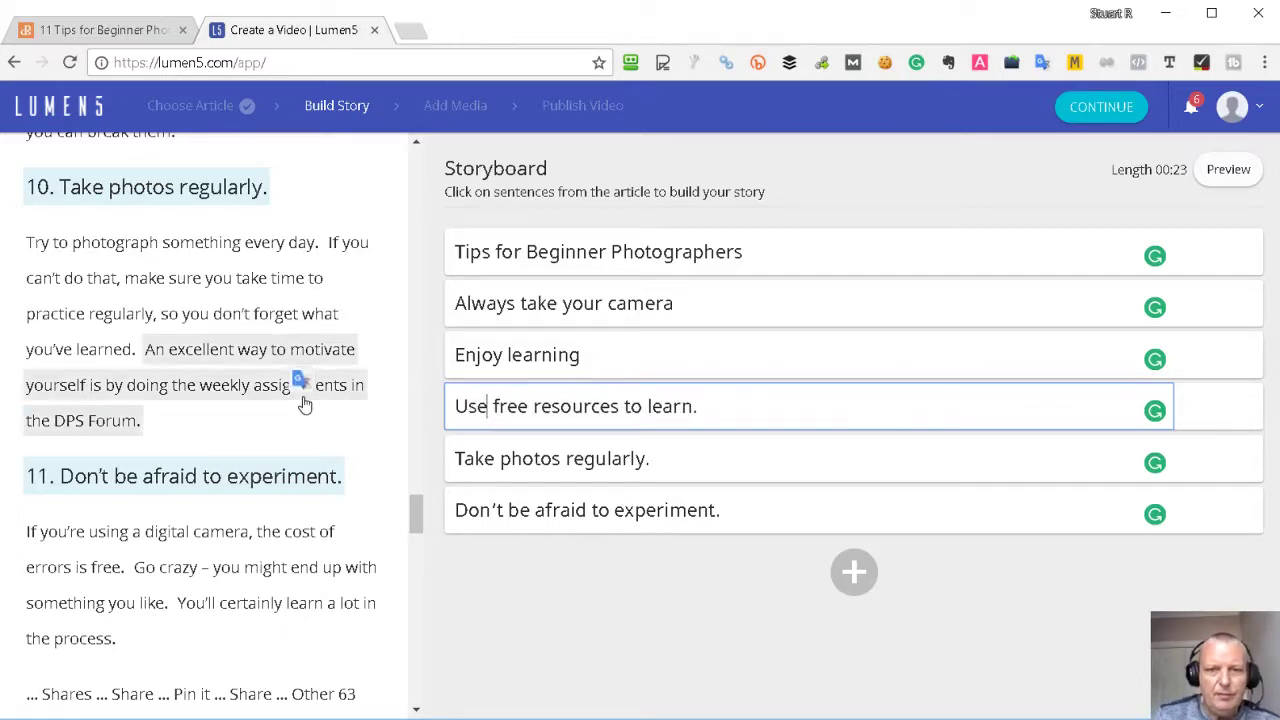
click(700, 414)
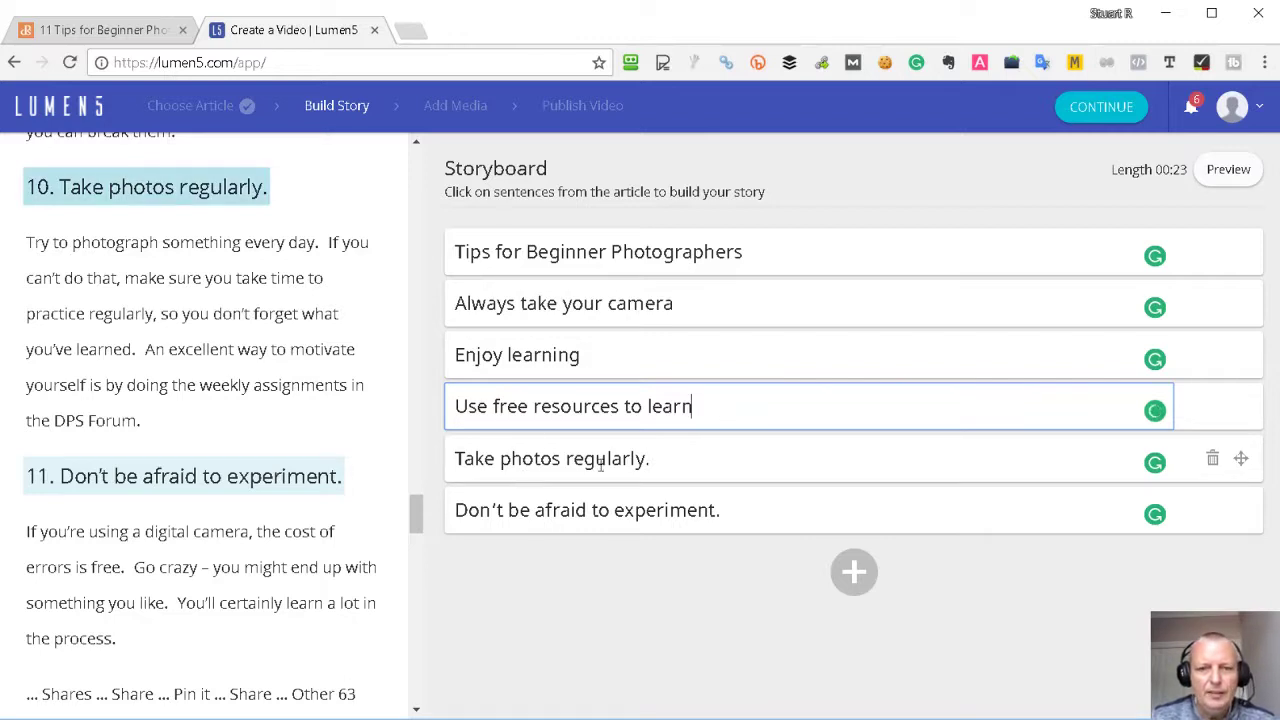
click(658, 465)
key(BackSpace)
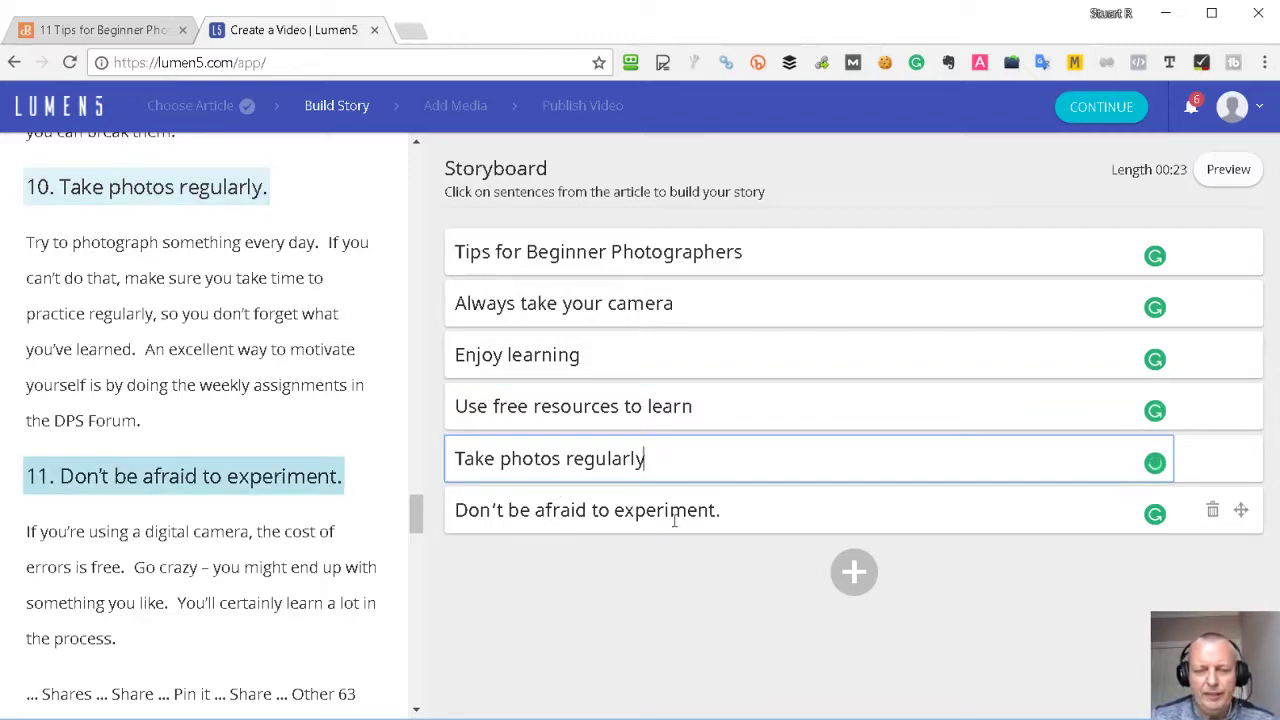
Reword the last storyboard tip as "Keep experimenting"
drag(611, 511, 429, 500)
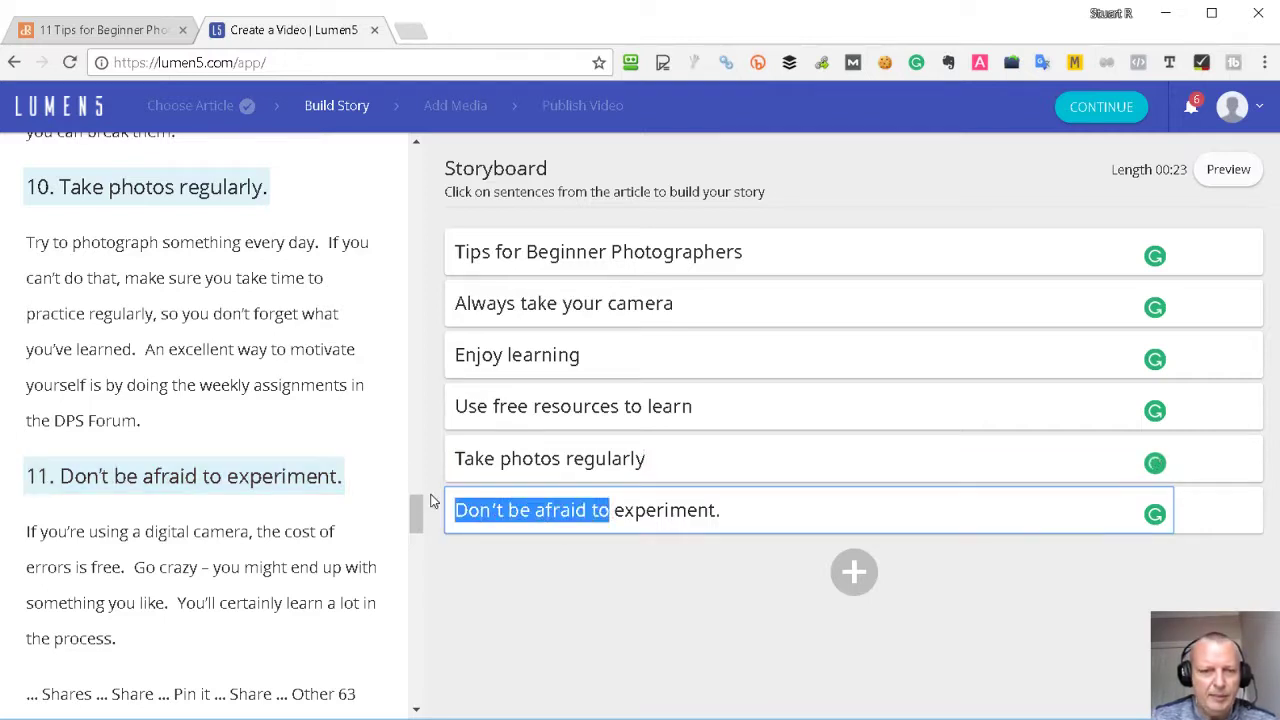
text(Keep experiment)
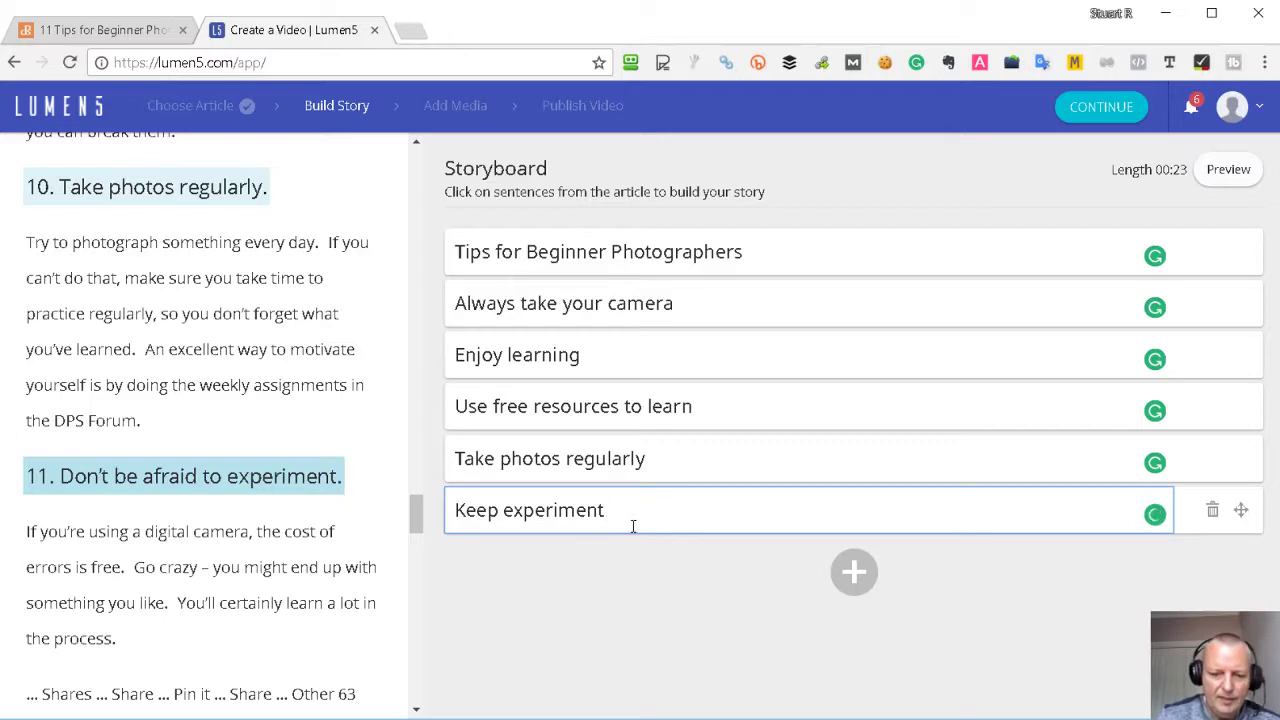
text(ing)
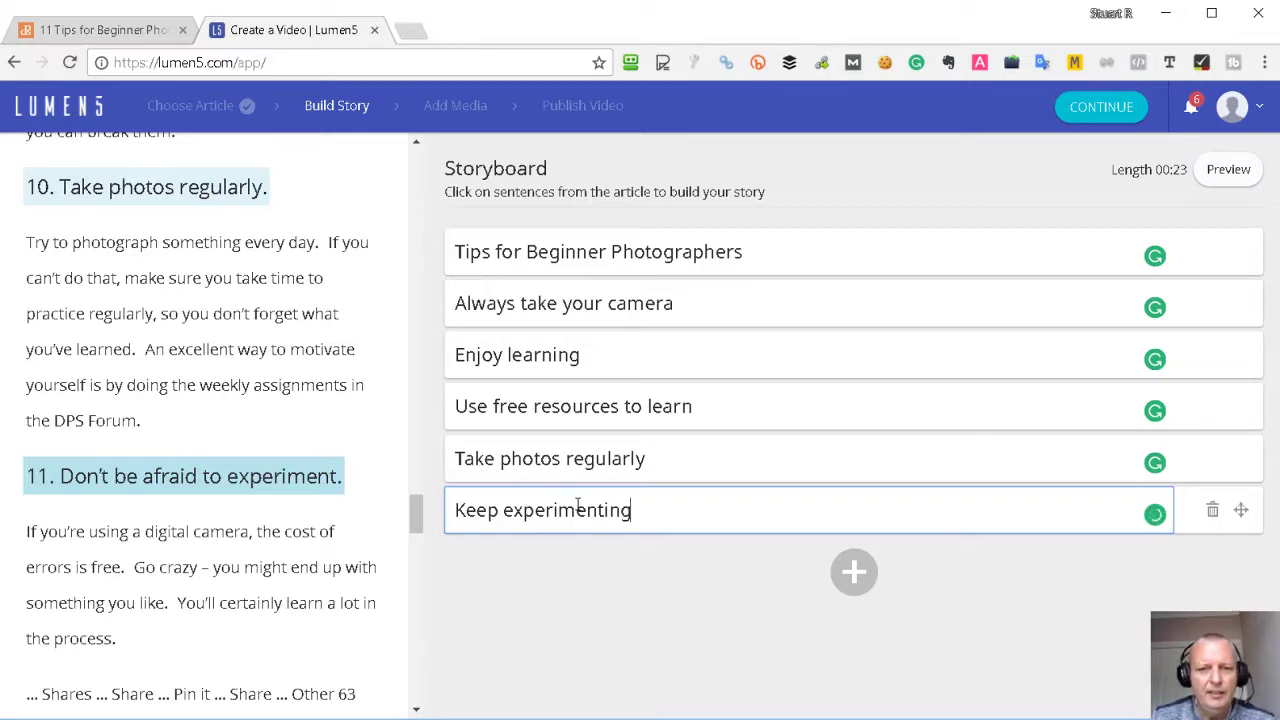
click(666, 469)
click(711, 414)
click(580, 362)
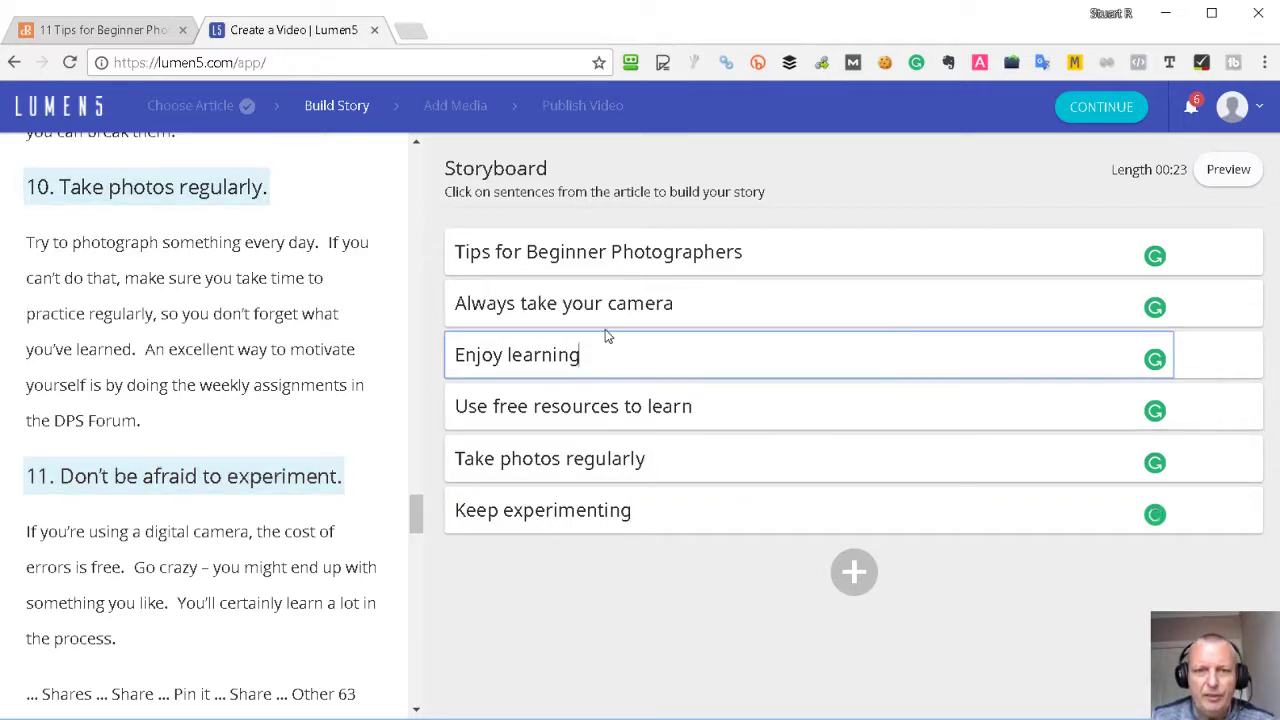
click(683, 302)
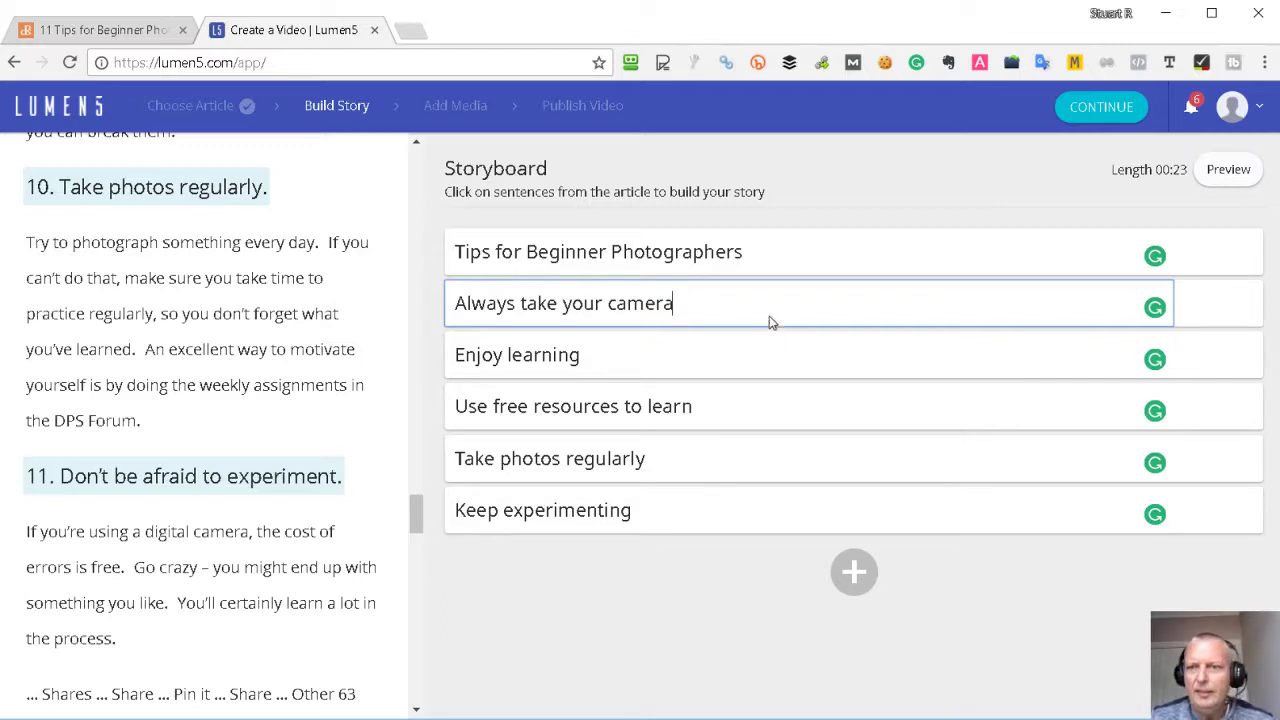
Continue from the finished storyboard to the Add Media stage and look over the generated scenes
click(1107, 113)
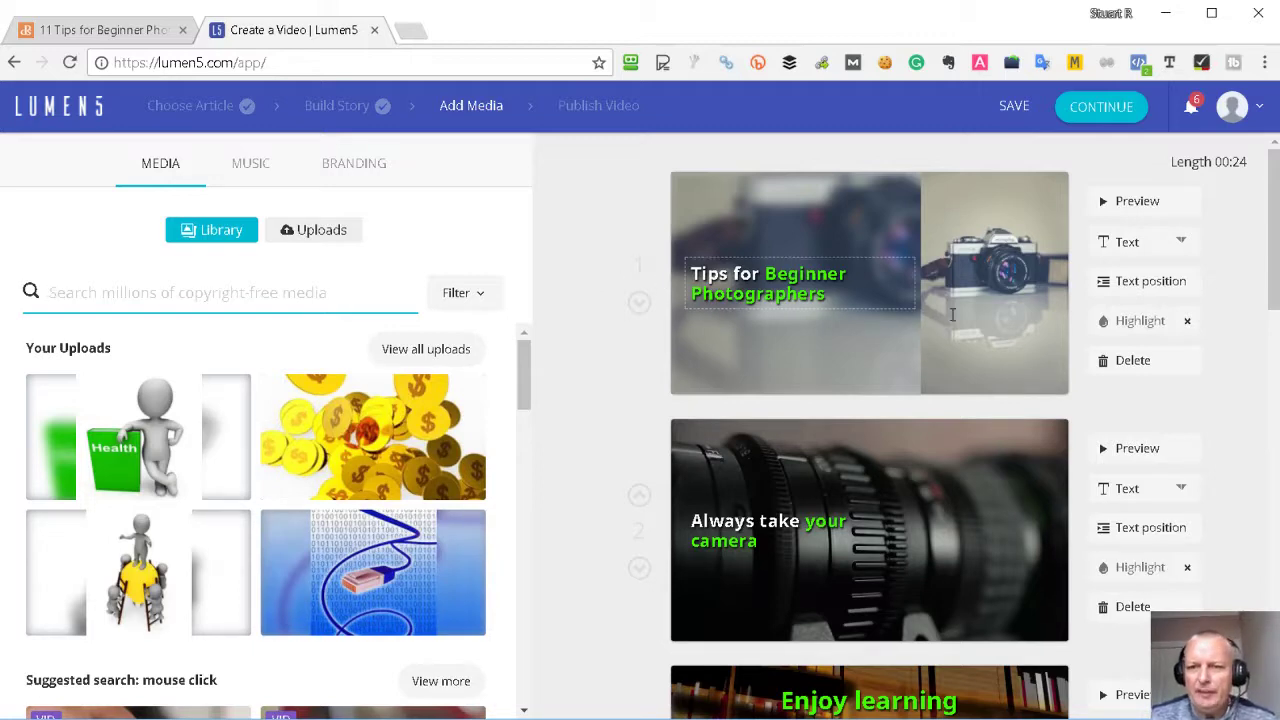
scroll(946, 426, down, 2)
scroll(843, 283, up, 2)
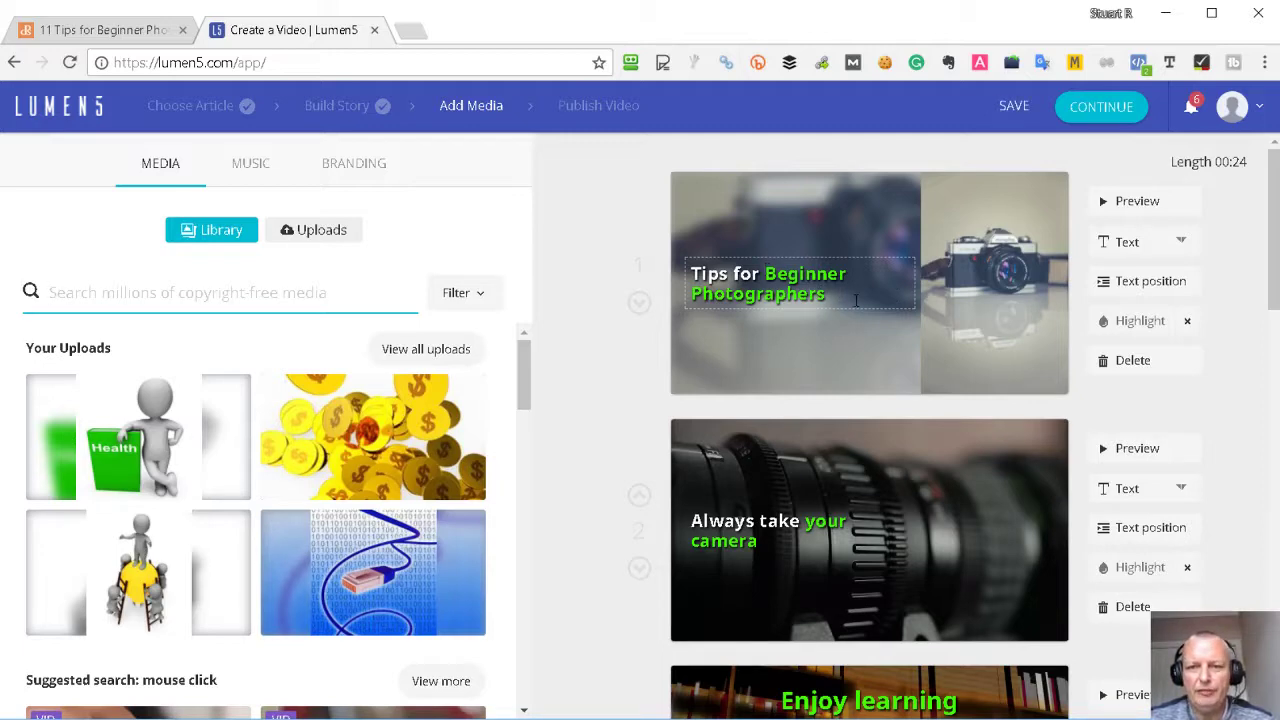
Search the media library for "photographer" and use the photo of the woman in a red headband as scene 1's background
click(172, 294)
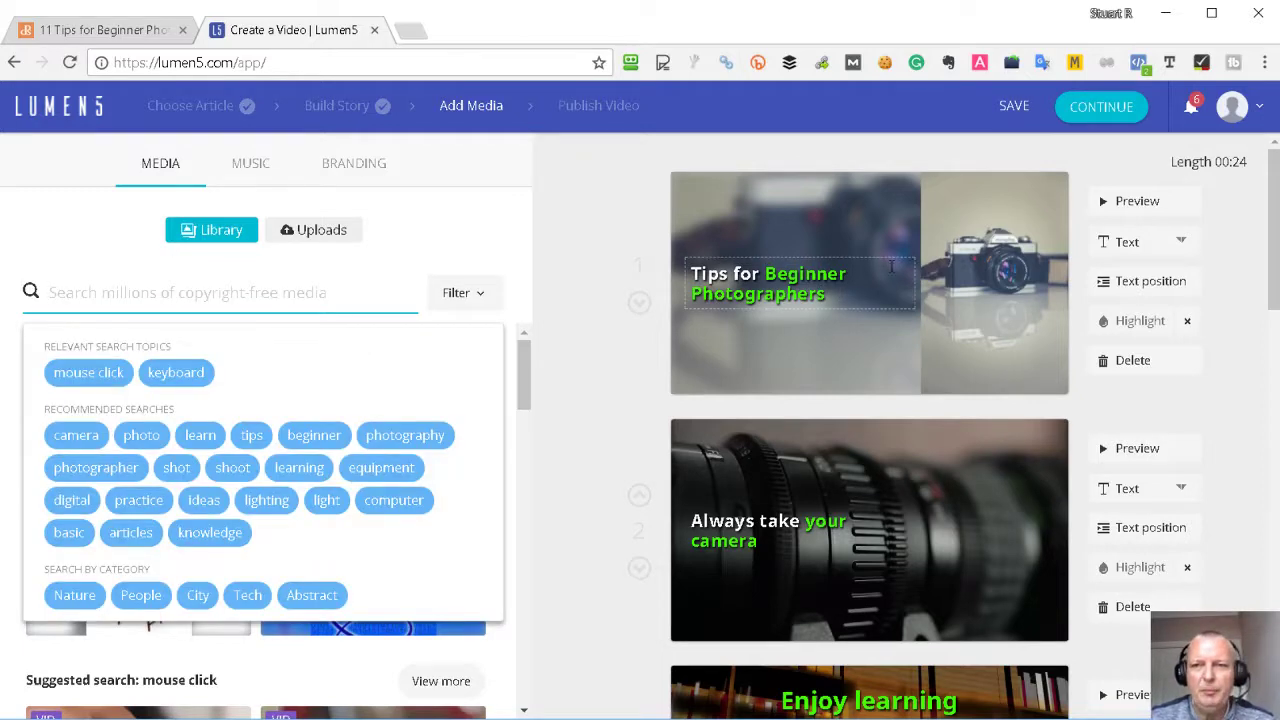
click(251, 292)
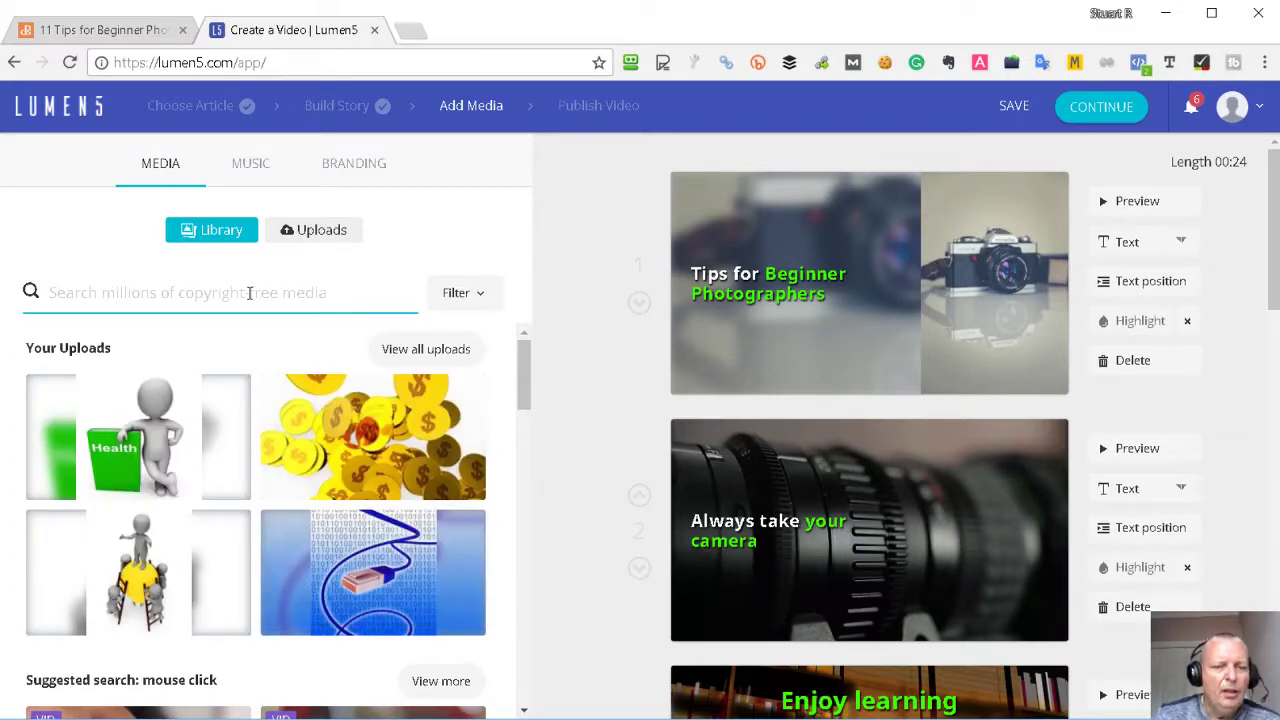
click(108, 294)
click(108, 296)
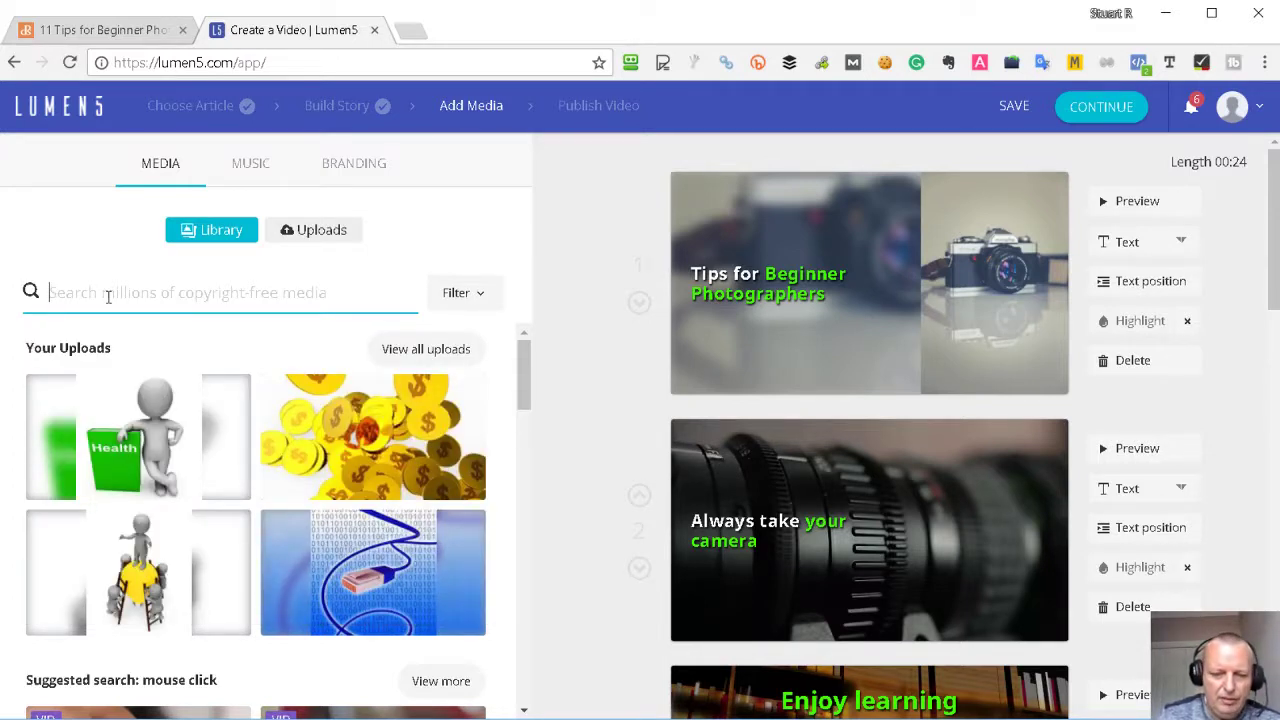
text(photogr)
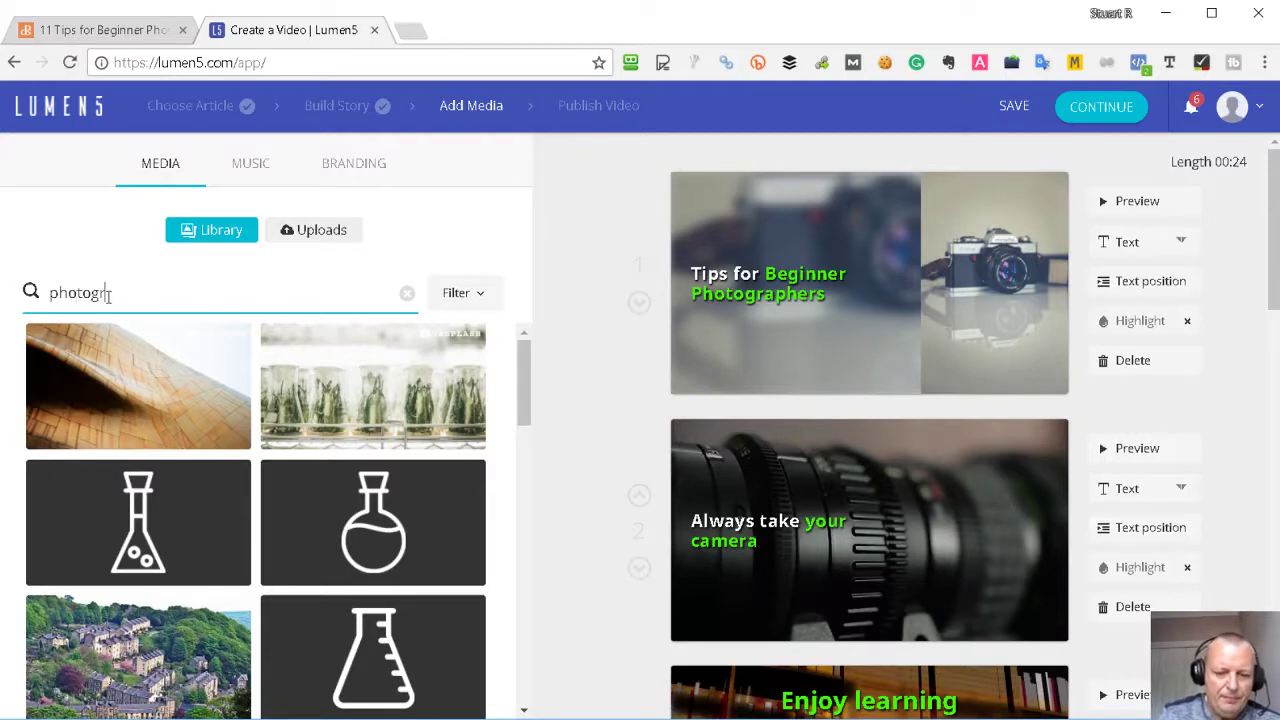
text(apher)
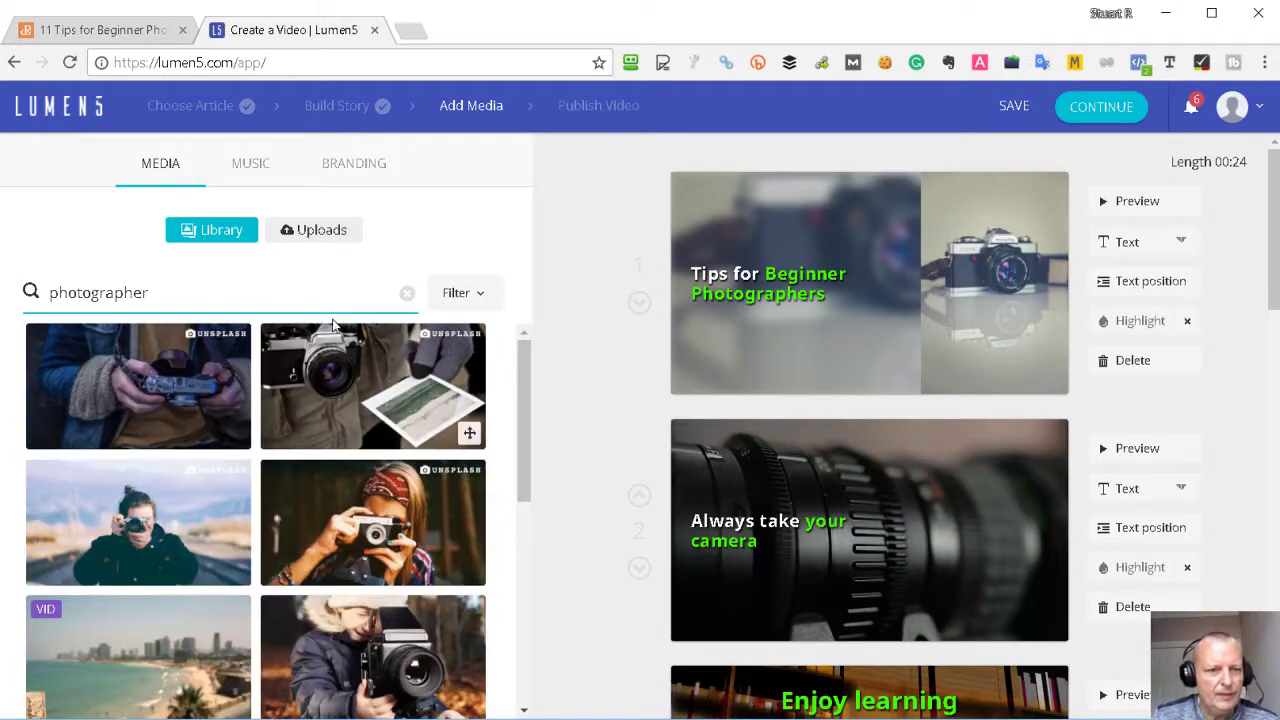
scroll(209, 575, down, 5)
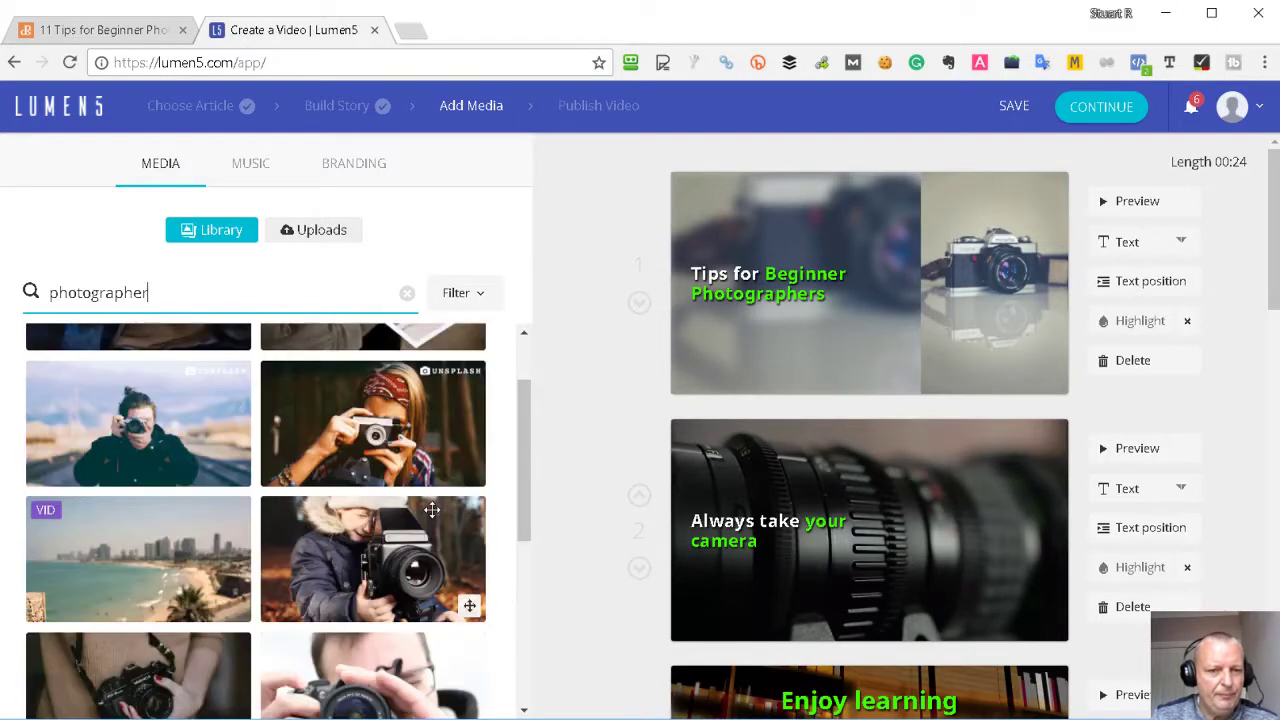
scroll(250, 575, down, 3)
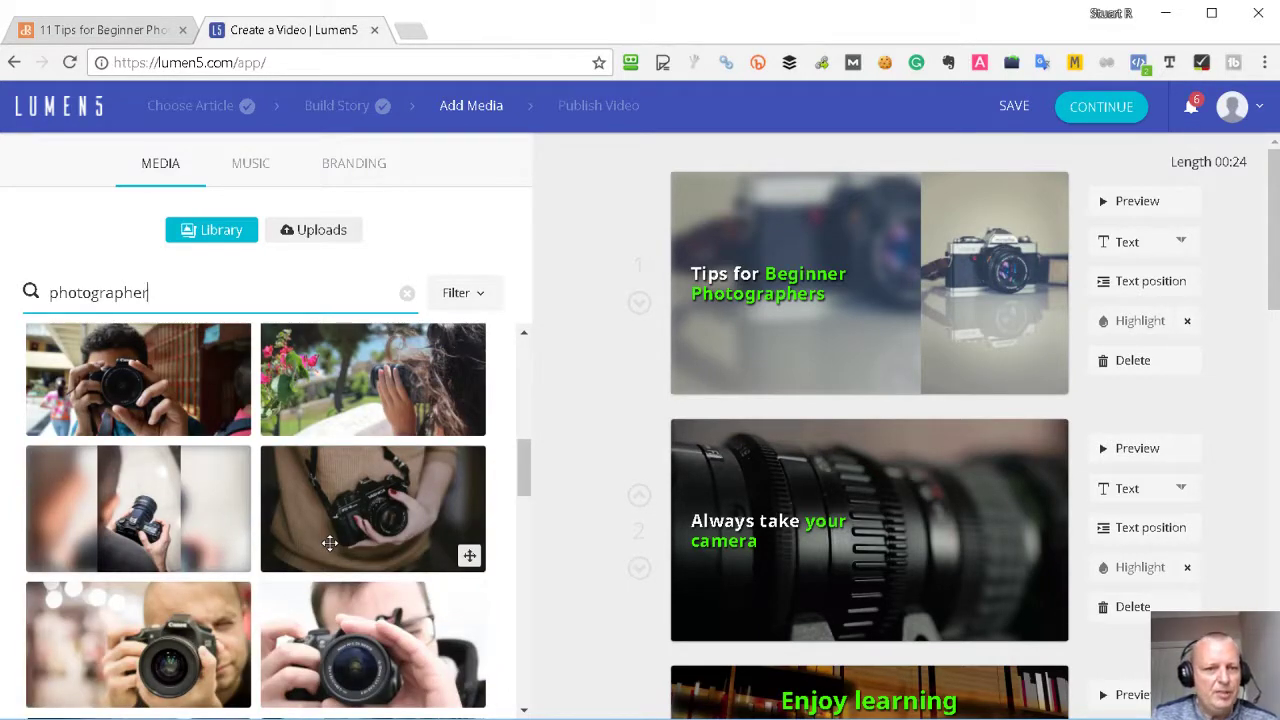
scroll(329, 543, up, 5)
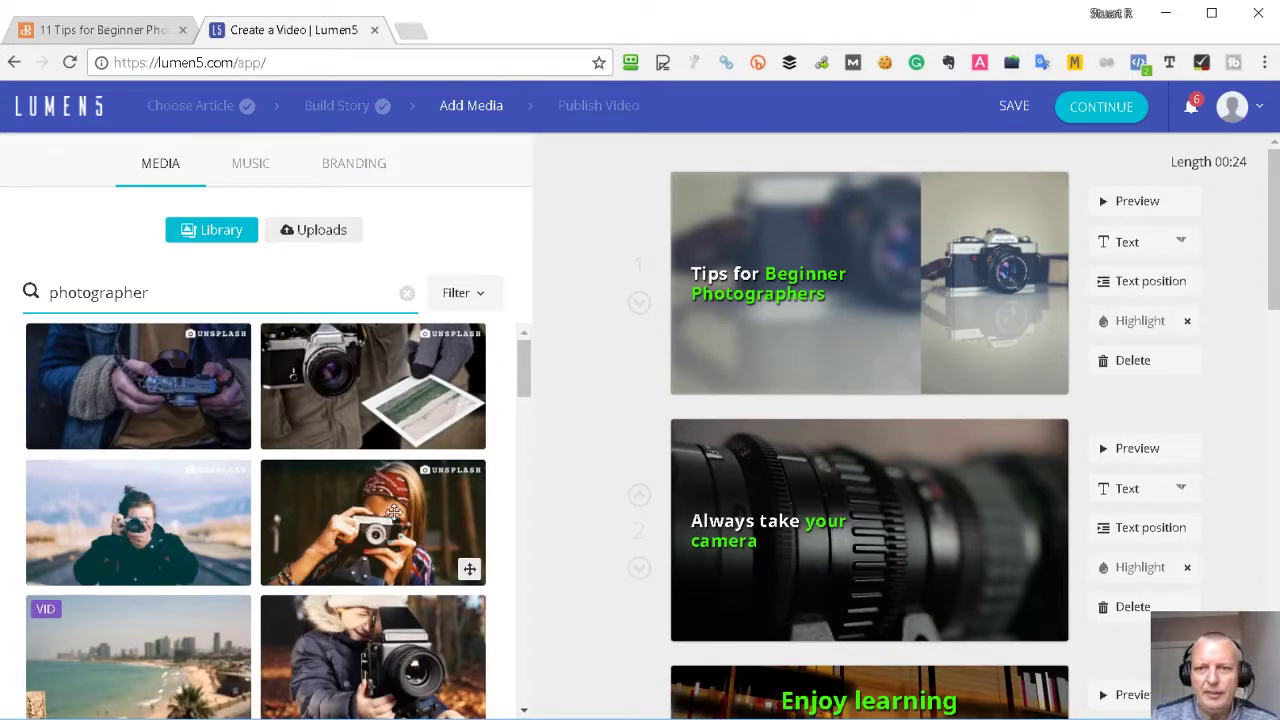
drag(394, 512, 915, 305)
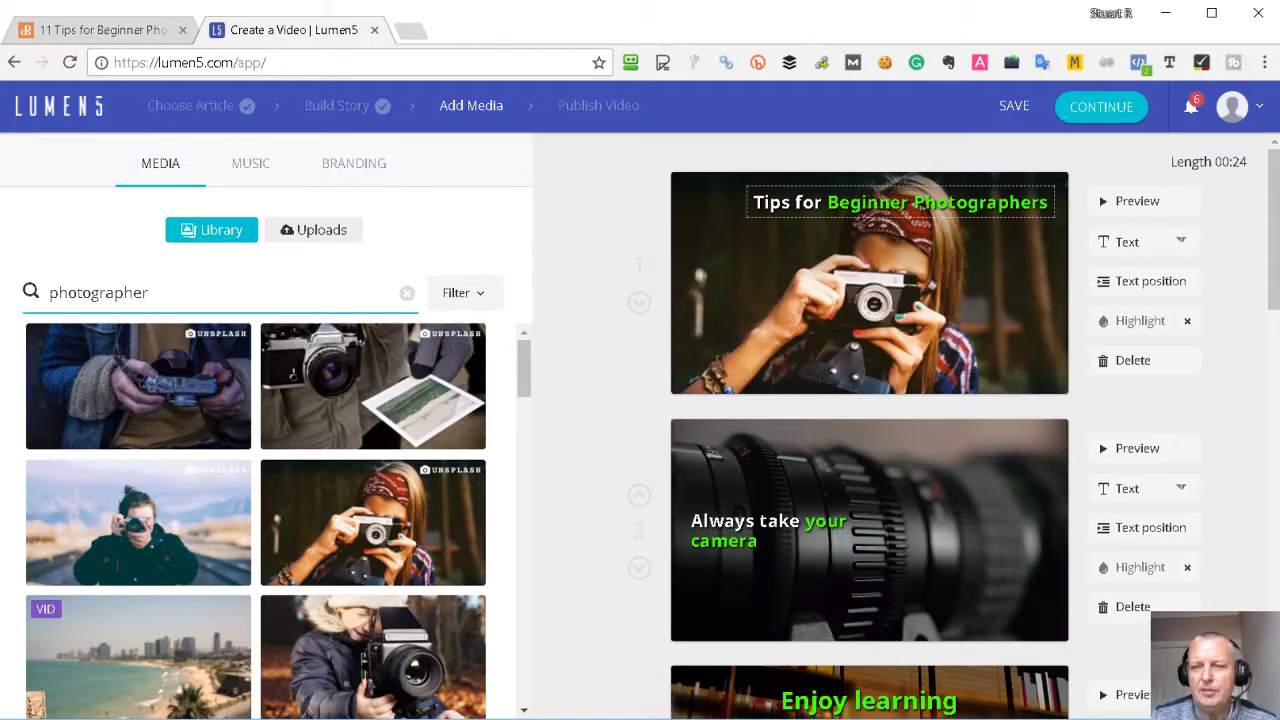
Set scene 1's text style to Title and change its text position to the top centre of the image
click(1124, 250)
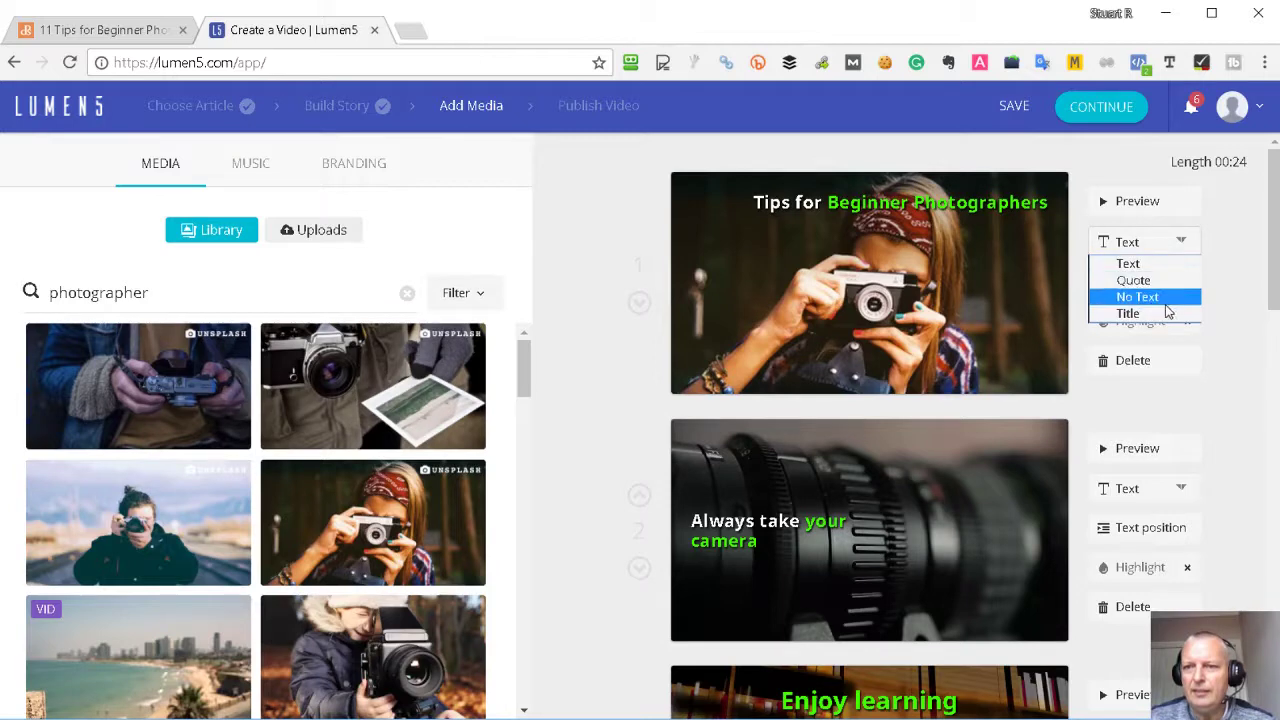
click(1128, 313)
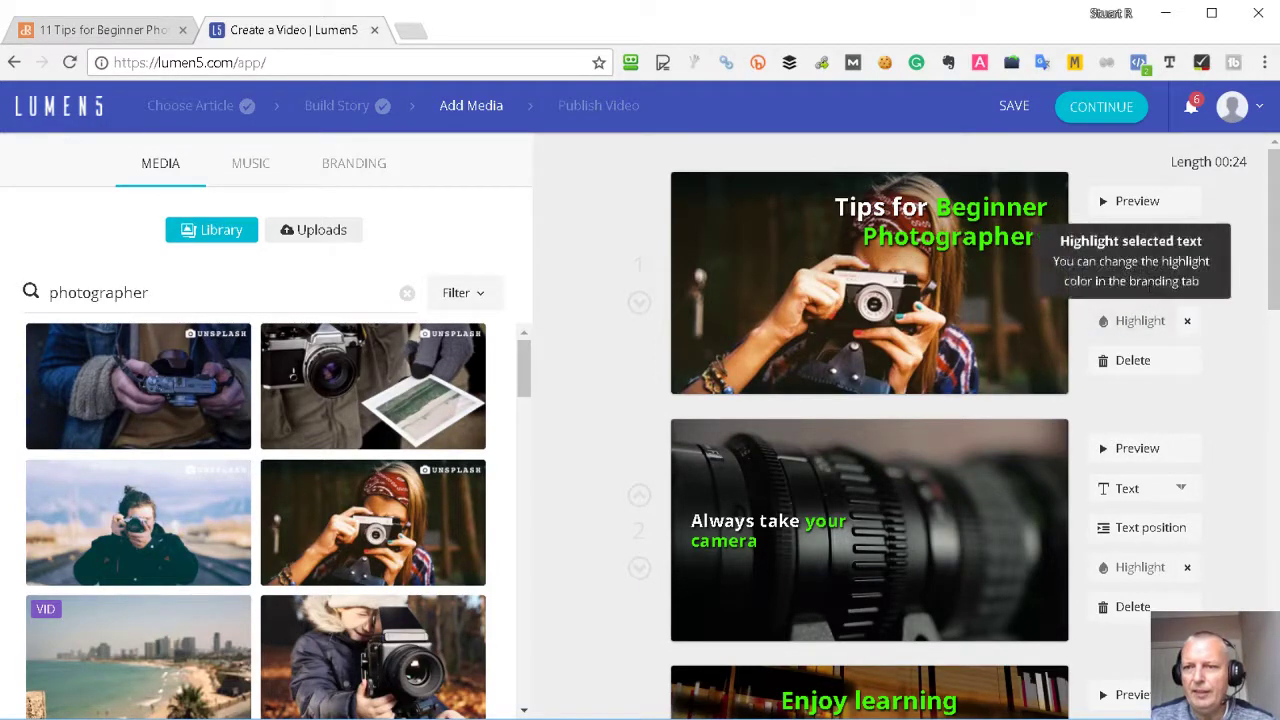
click(1172, 288)
click(1153, 326)
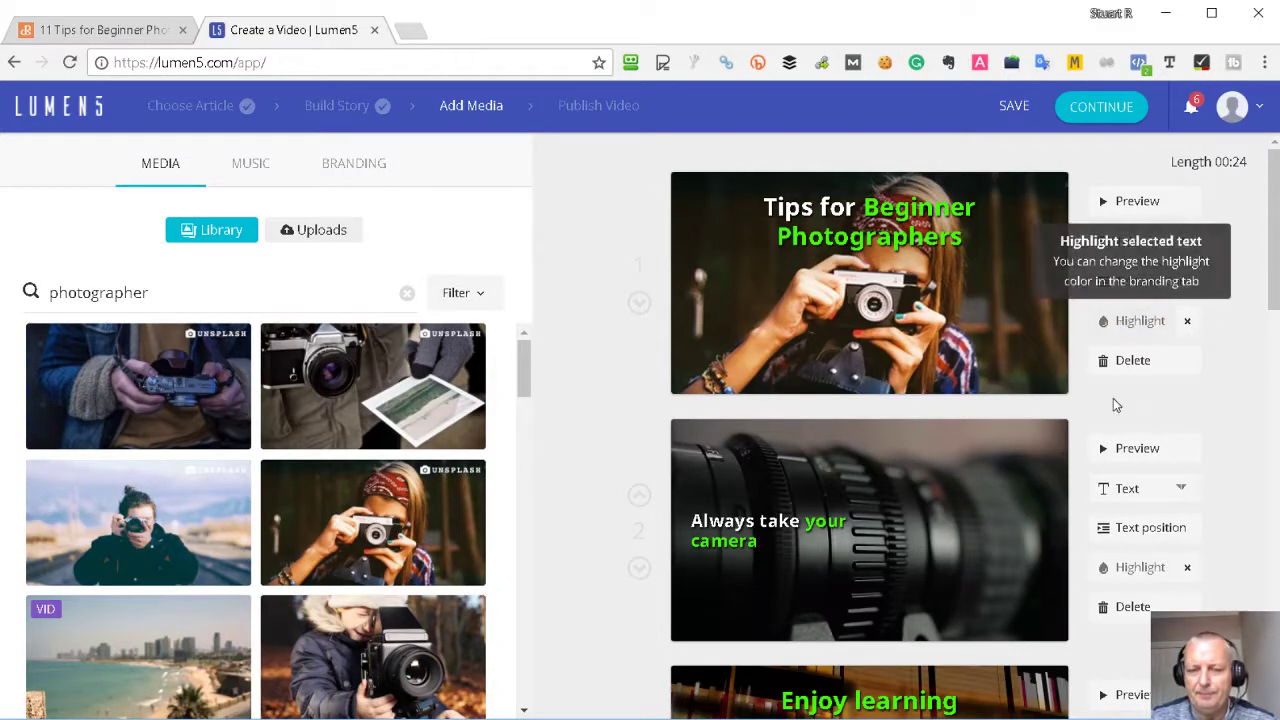
Search the media library for "camera" and use the photo of a hand holding up a phone as scene 2's background
scroll(1105, 458, down, 1)
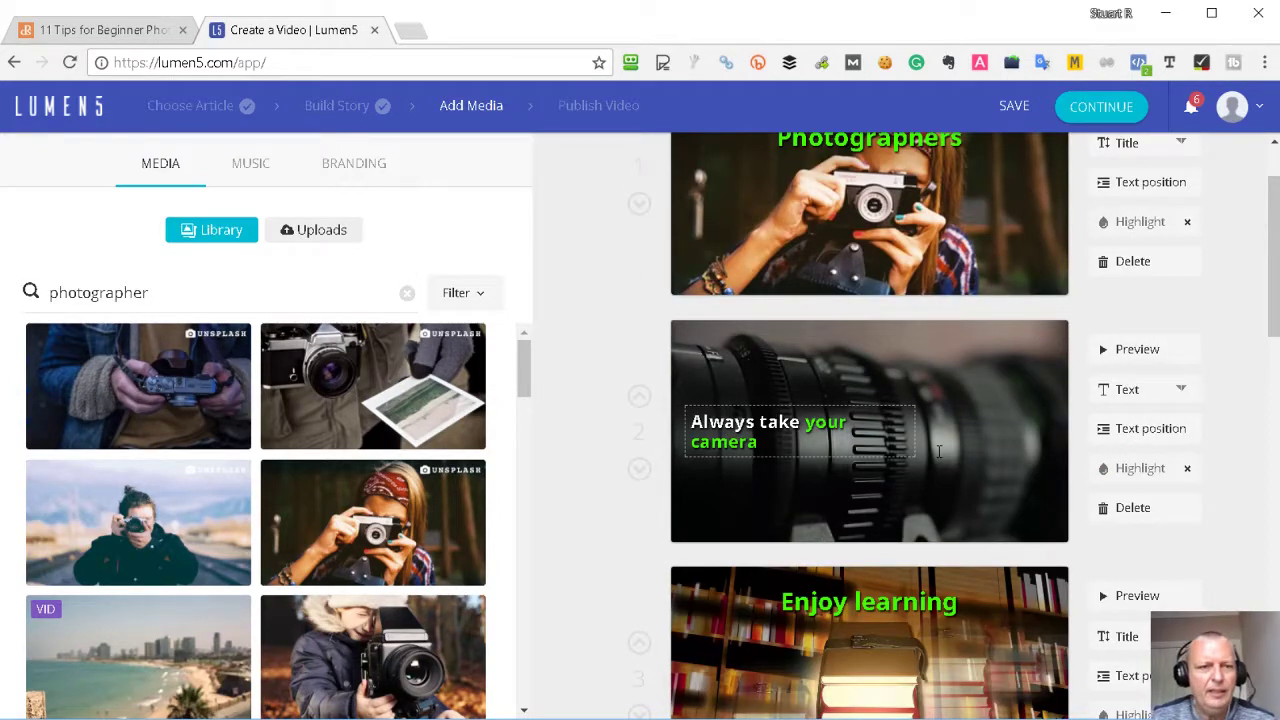
drag(206, 288, 28, 284)
text(ca)
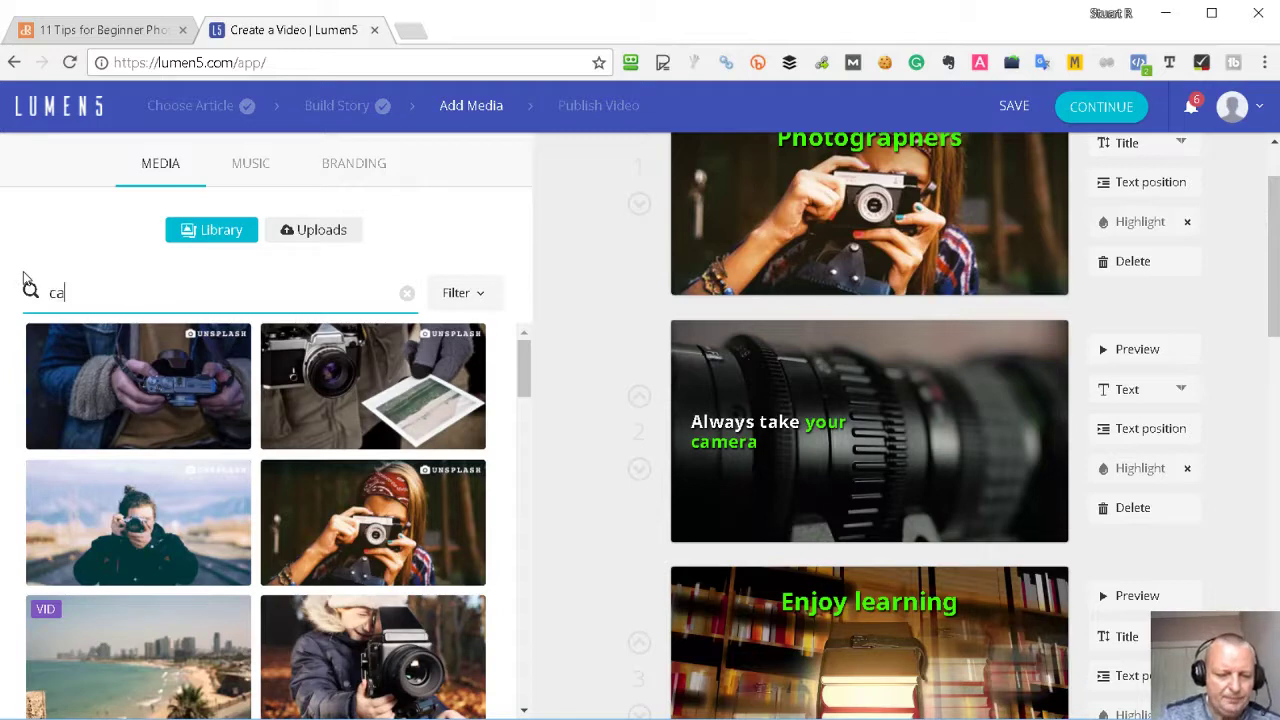
text(mera)
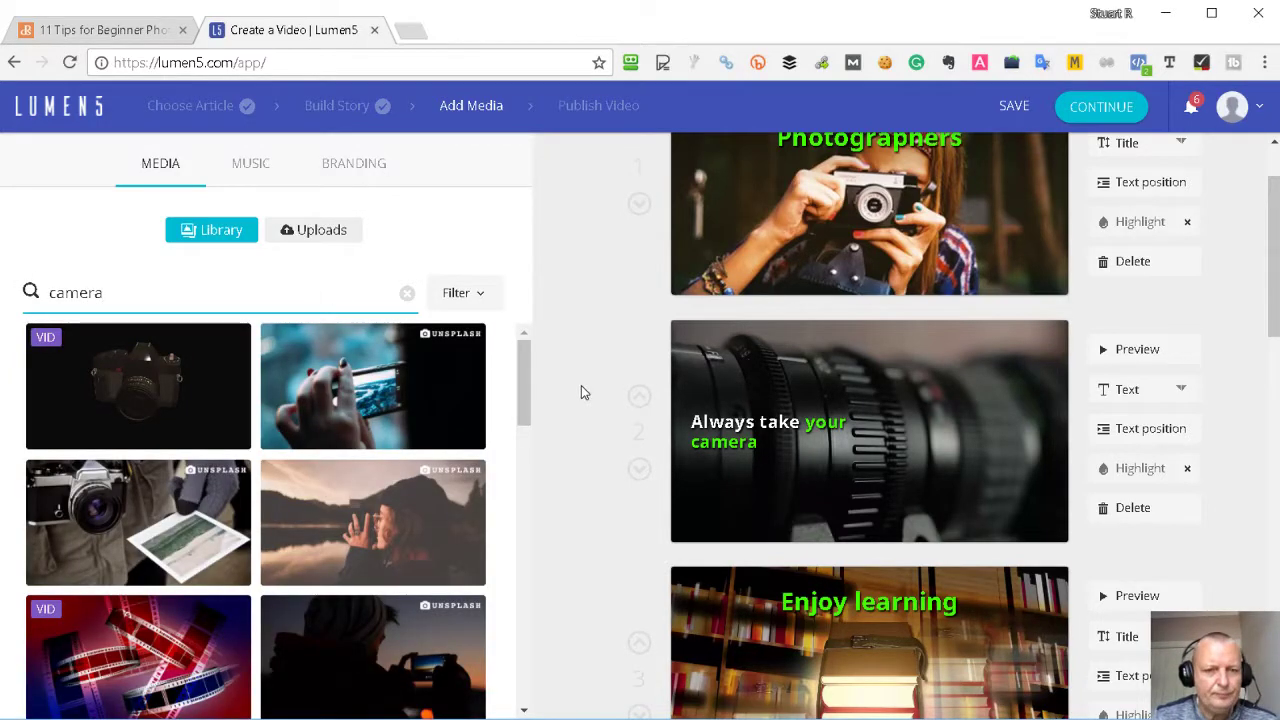
scroll(581, 385, down, 1)
scroll(510, 395, down, 5)
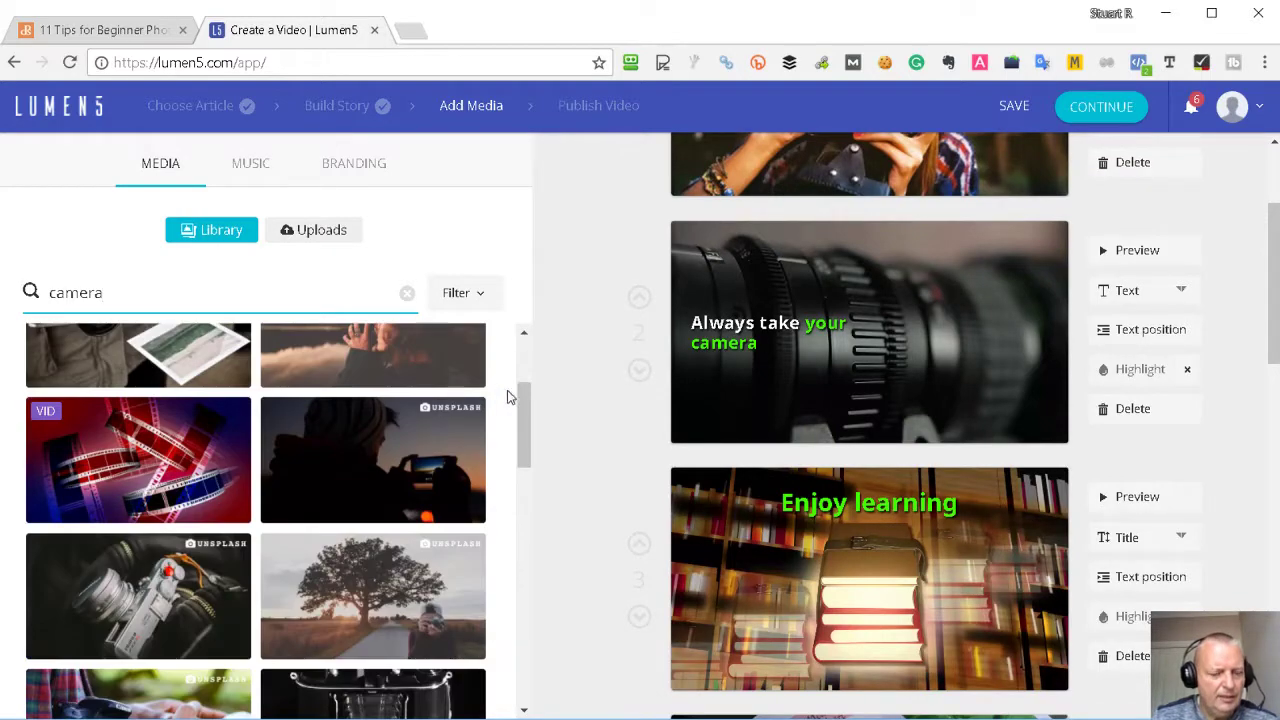
scroll(499, 413, down, 4)
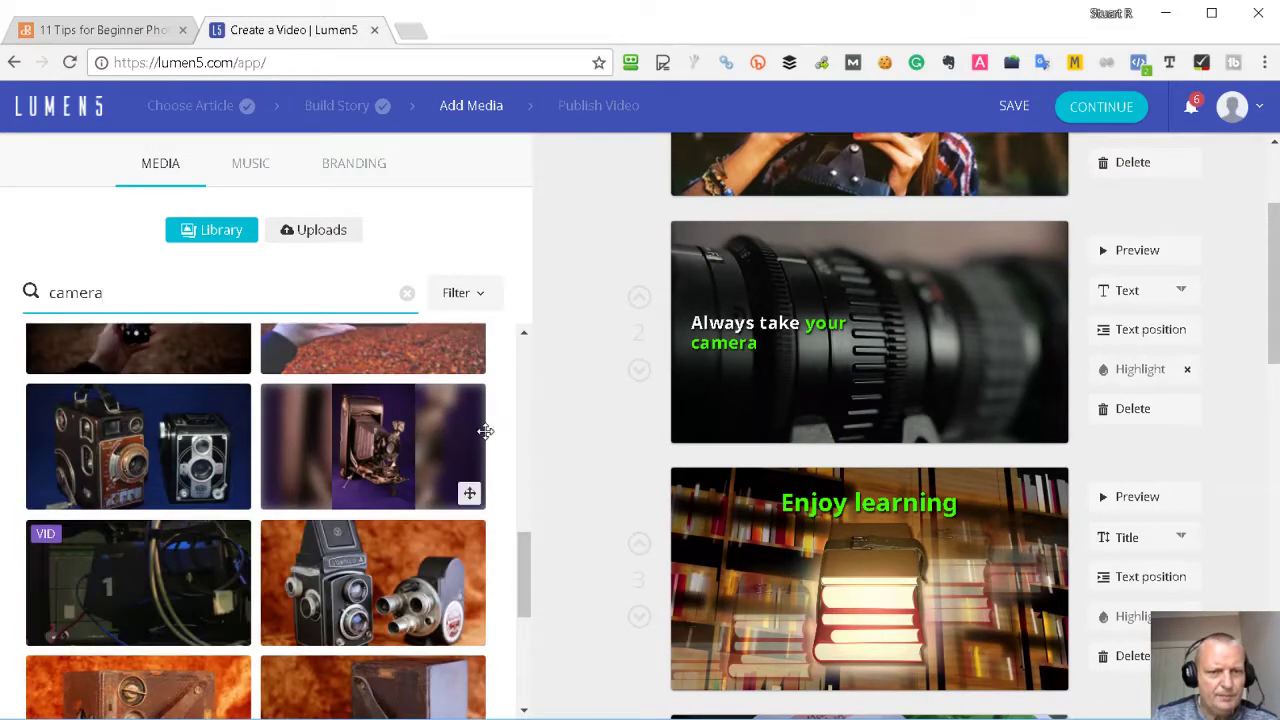
scroll(484, 428, up, 2)
scroll(484, 428, down, 1)
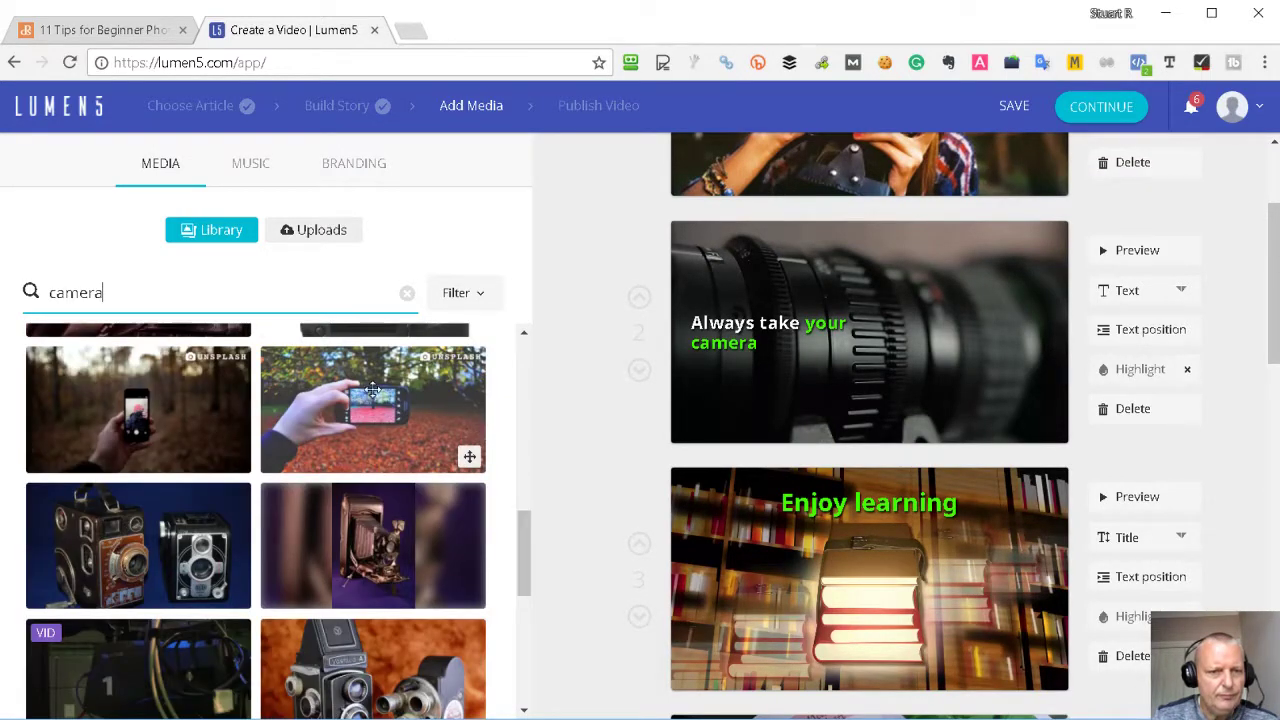
scroll(470, 420, down, 5)
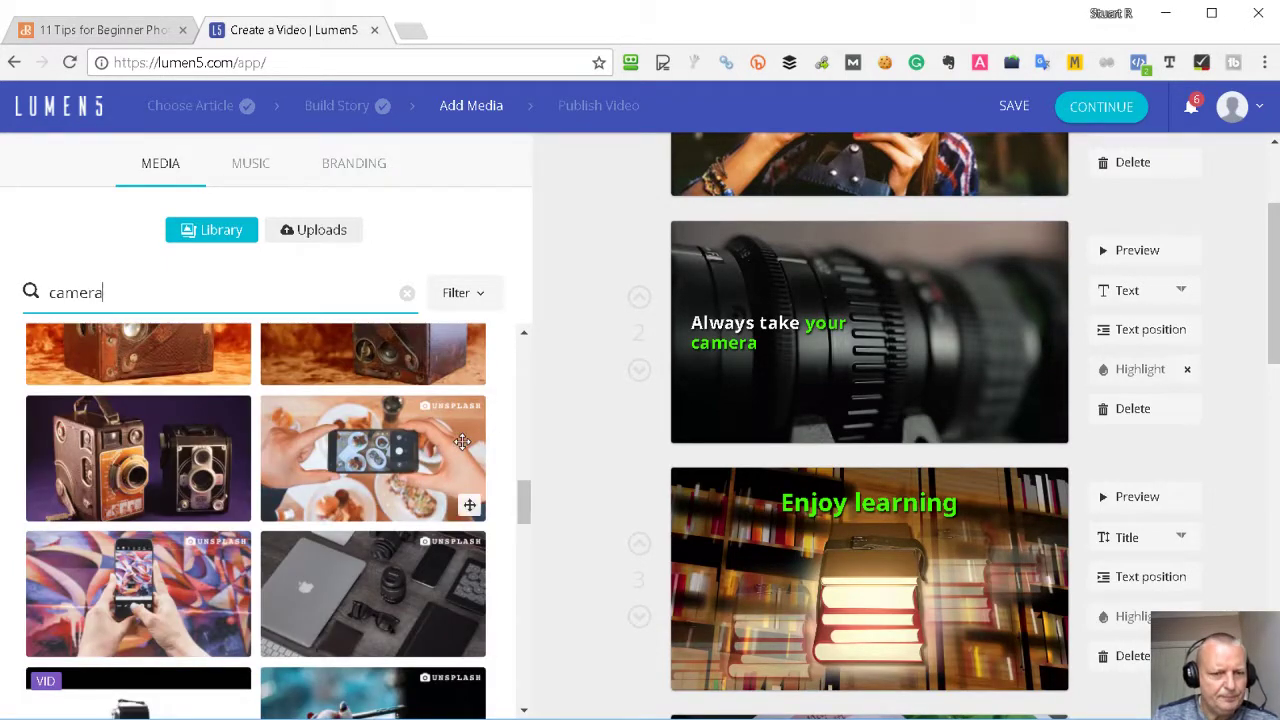
scroll(475, 432, up, 12)
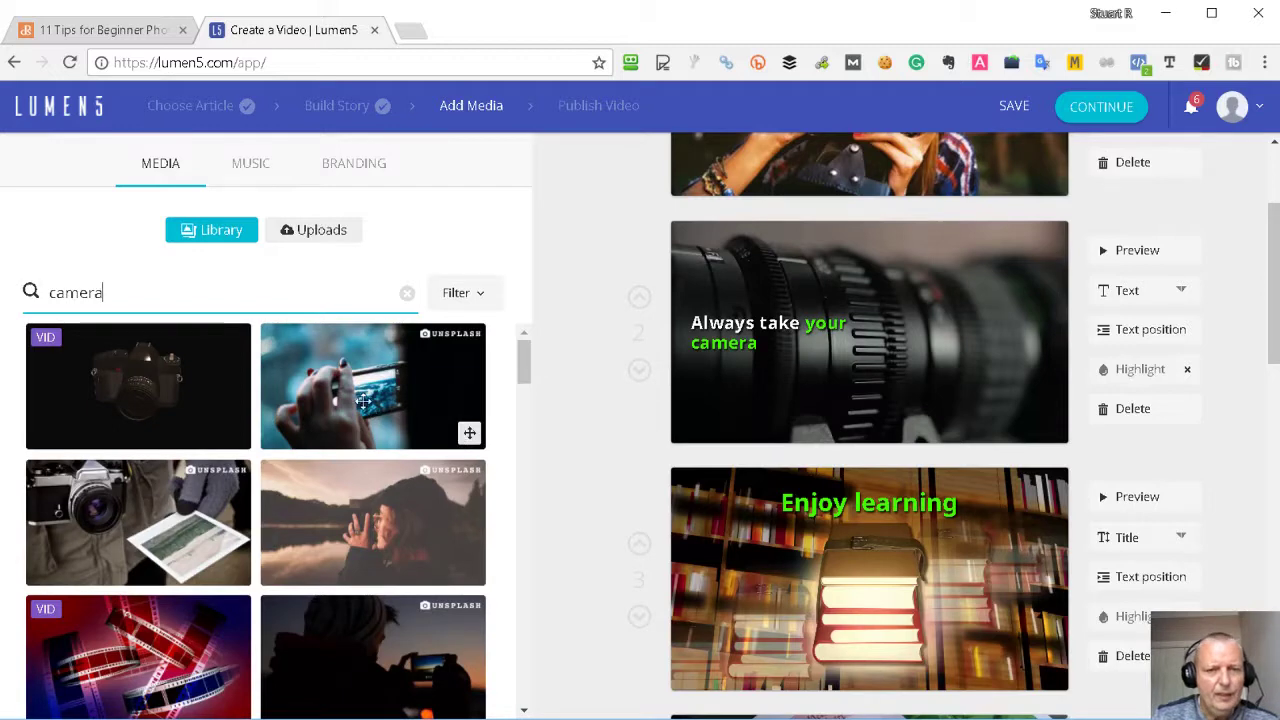
drag(398, 381, 830, 330)
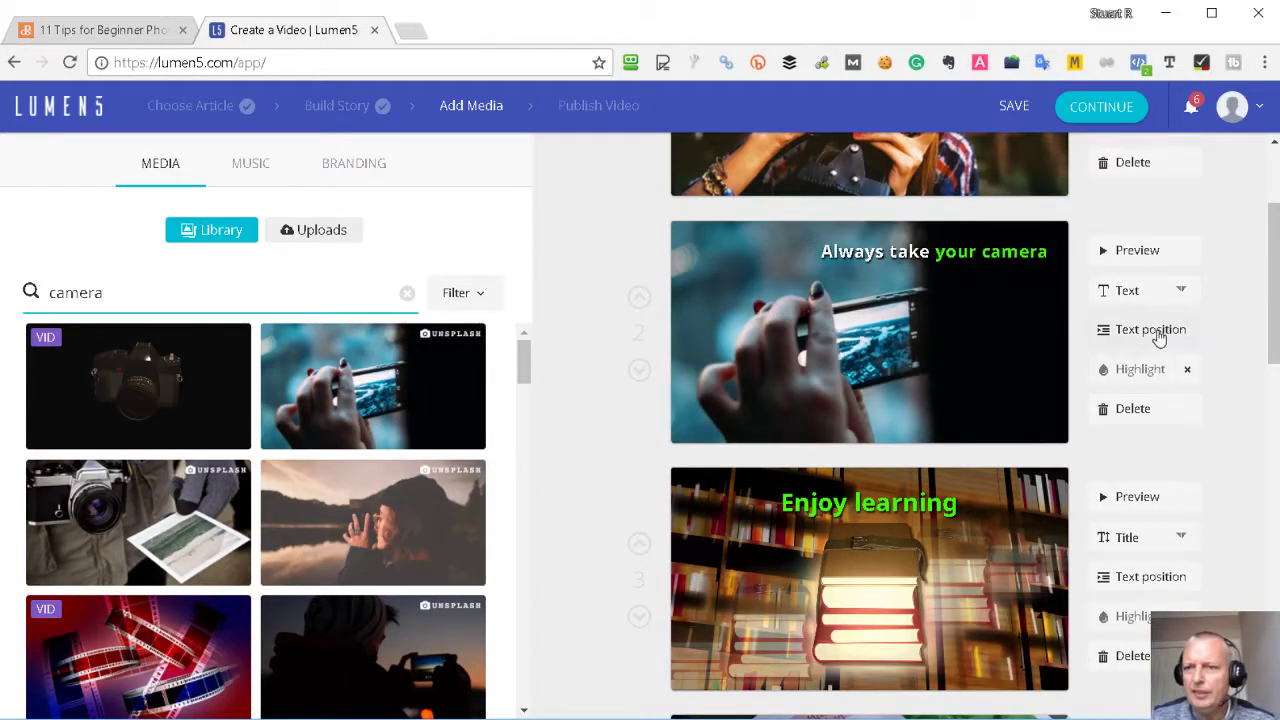
Try the Quote text style on scene 2 and settle on the Title style
click(1171, 292)
click(1150, 366)
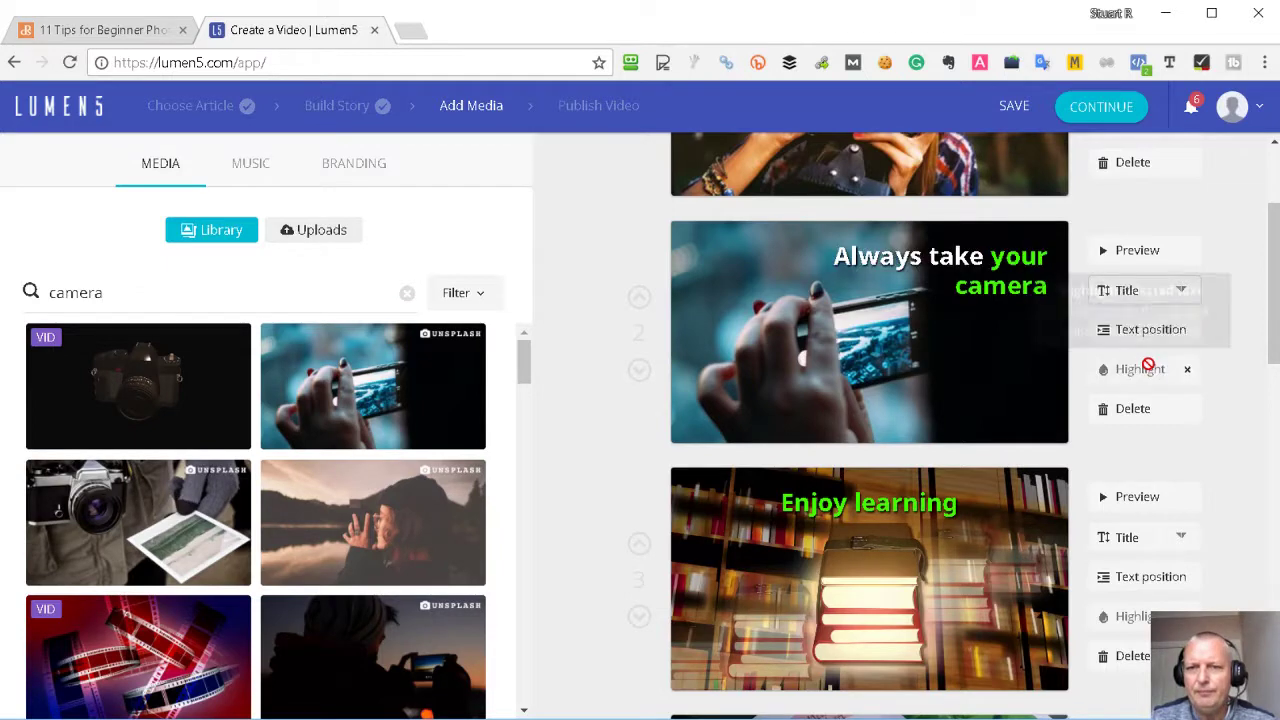
click(1160, 308)
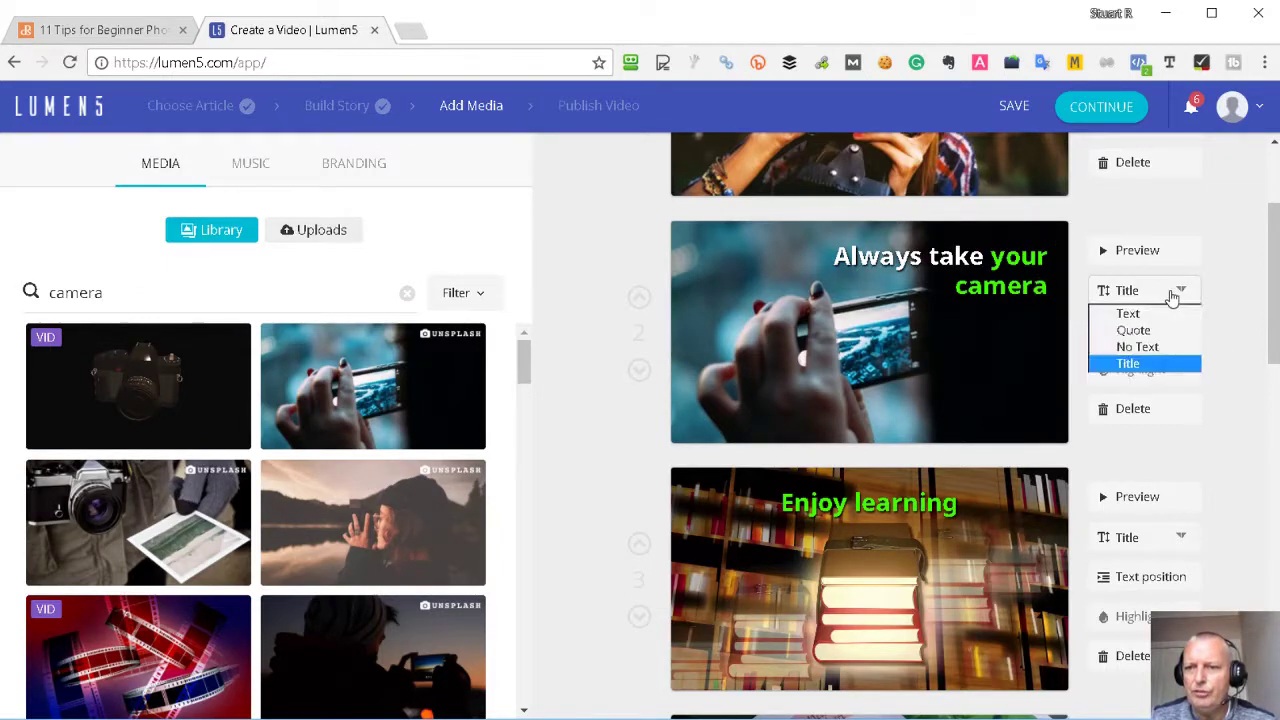
click(1149, 329)
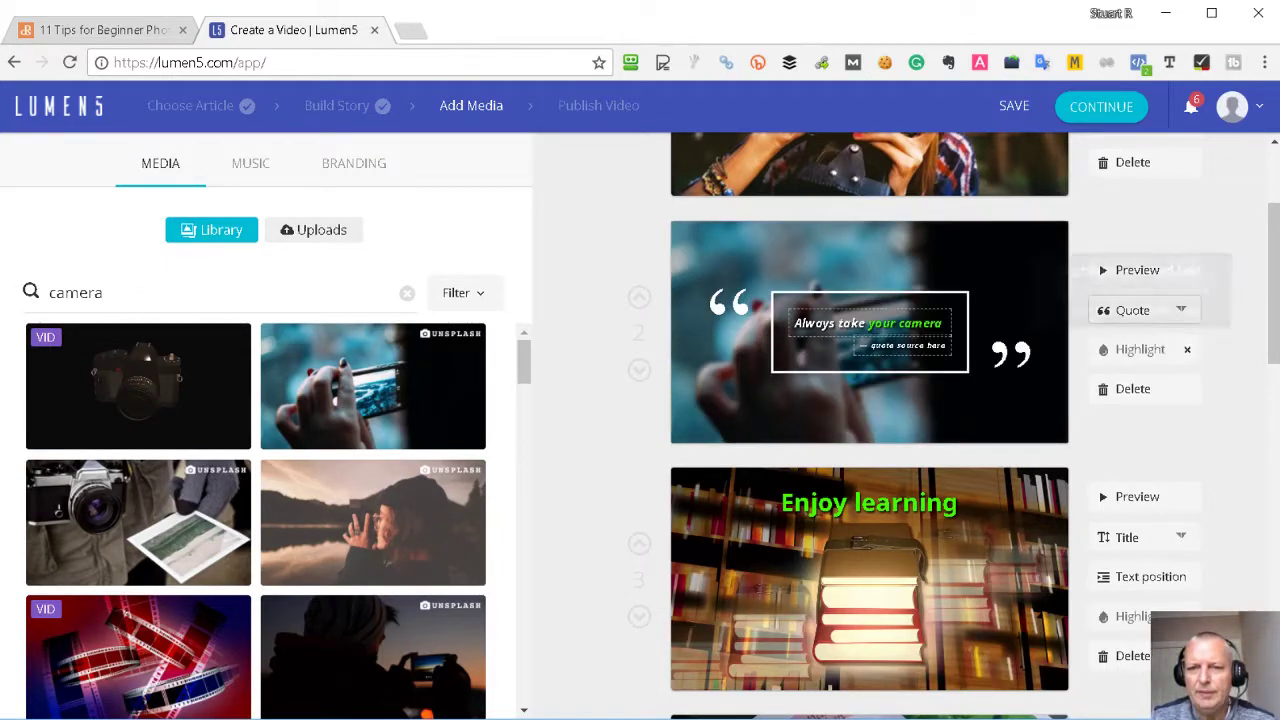
click(1155, 310)
click(1152, 380)
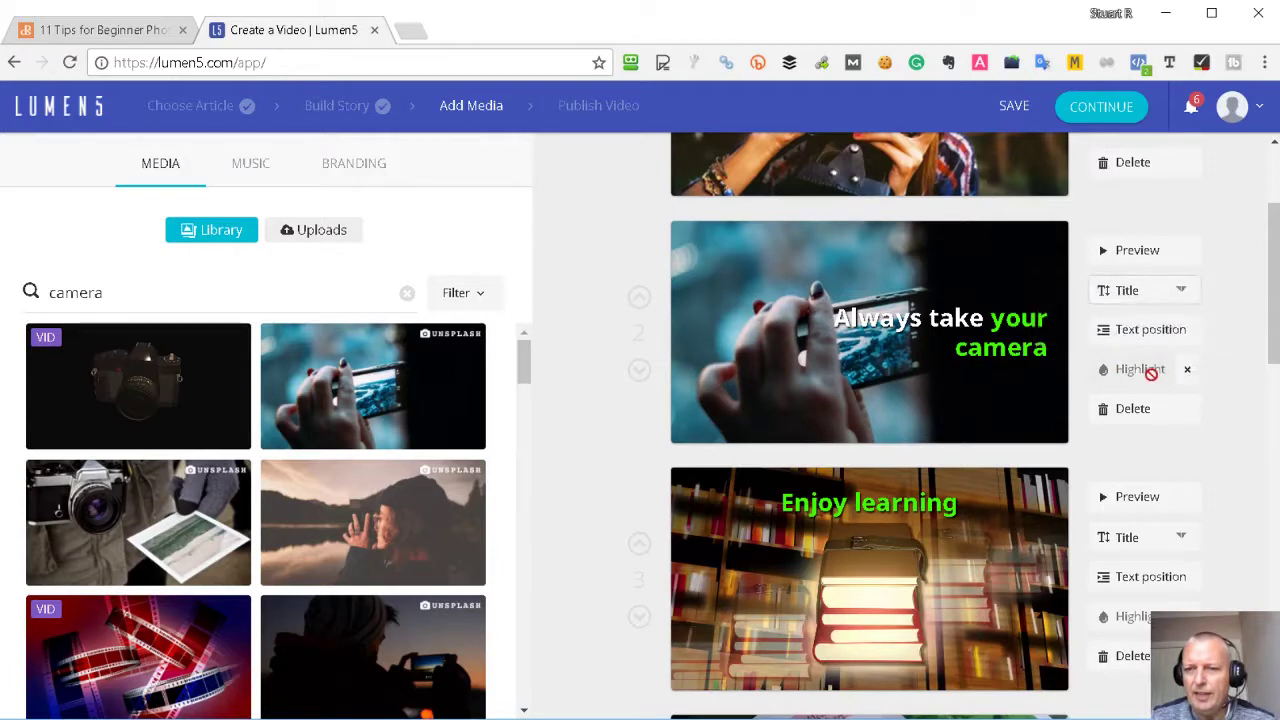
Try scene 2's title at the top centre and middle right of the image, and place it at the bottom centre
click(1152, 332)
click(1143, 373)
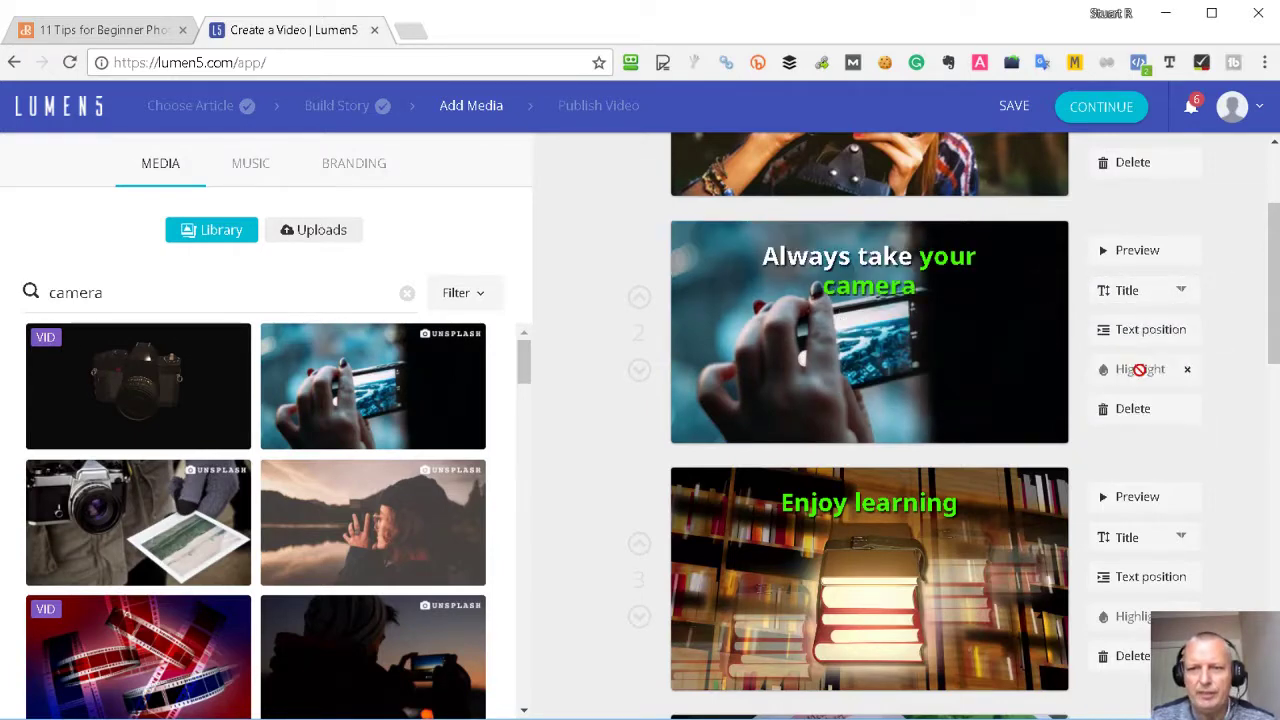
scroll(871, 335, up, 2)
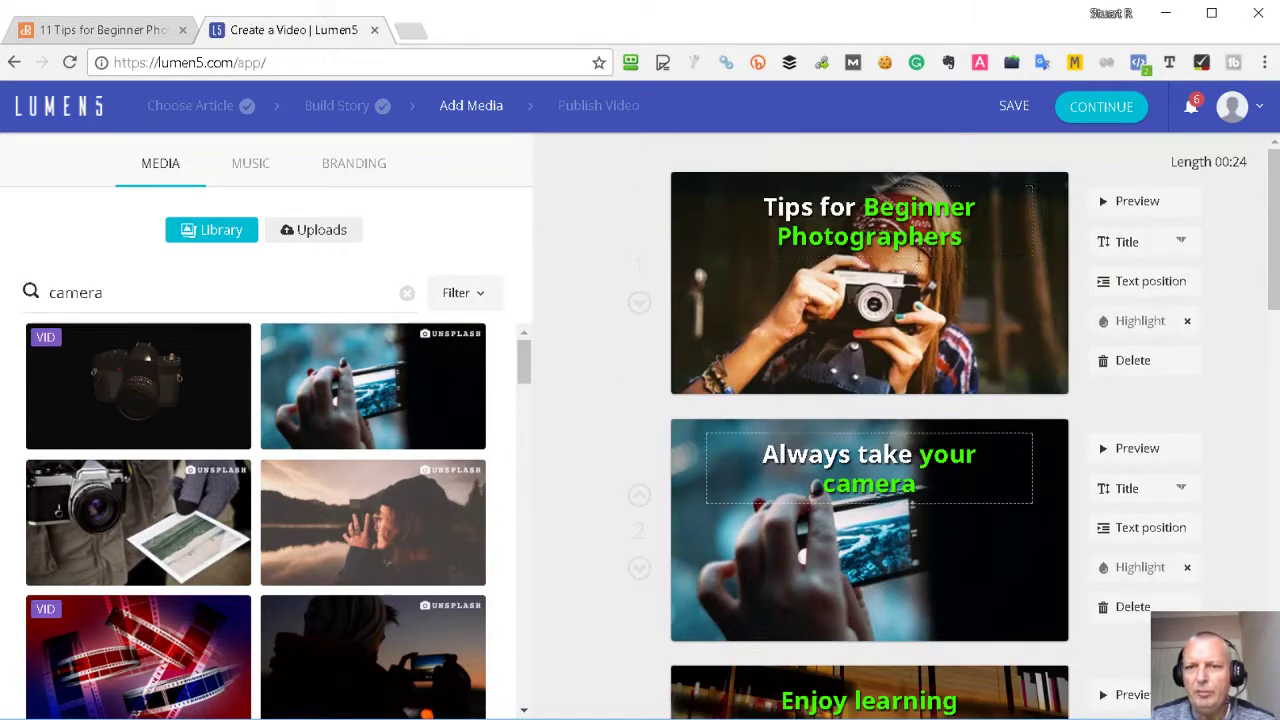
scroll(869, 426, down, 1)
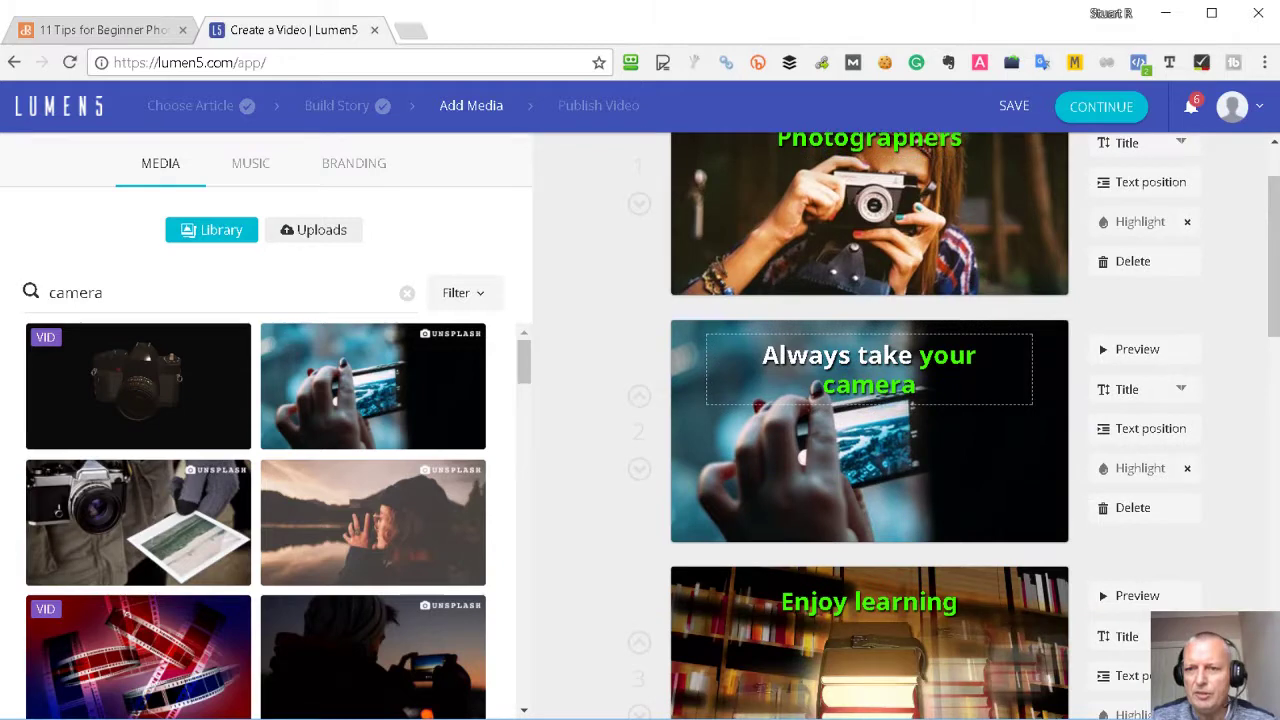
click(1160, 432)
click(1147, 542)
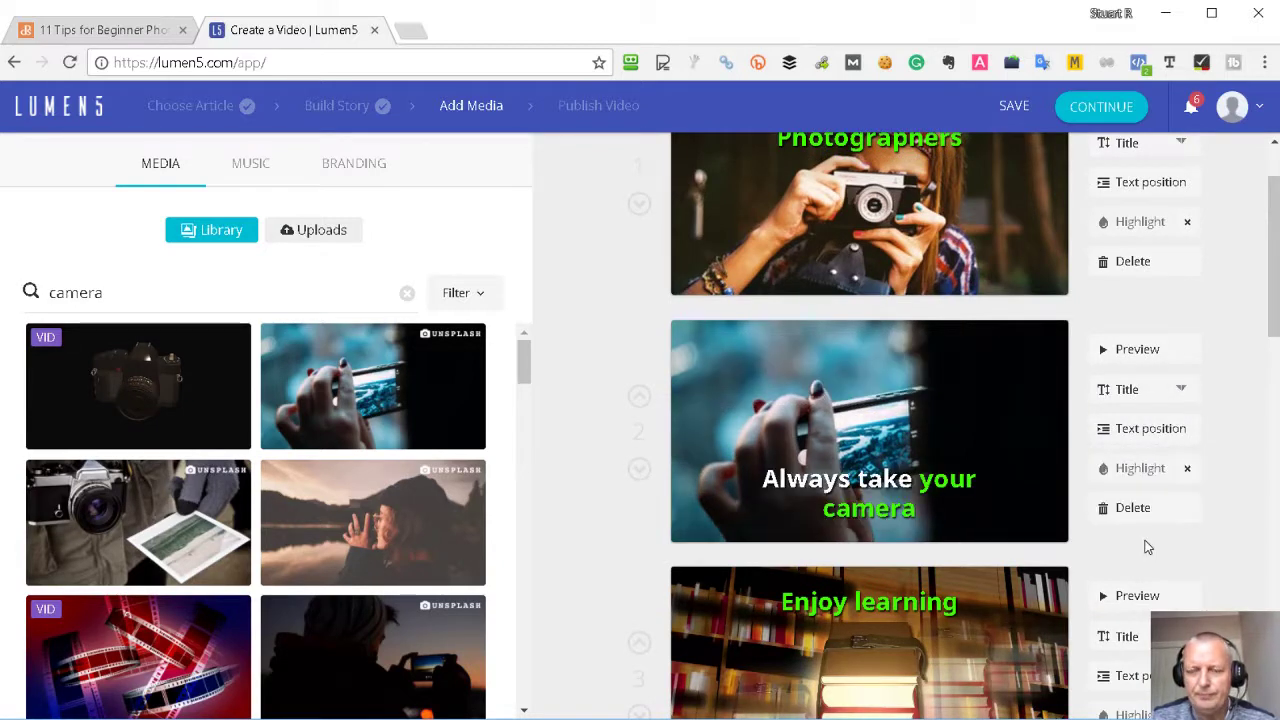
click(1163, 434)
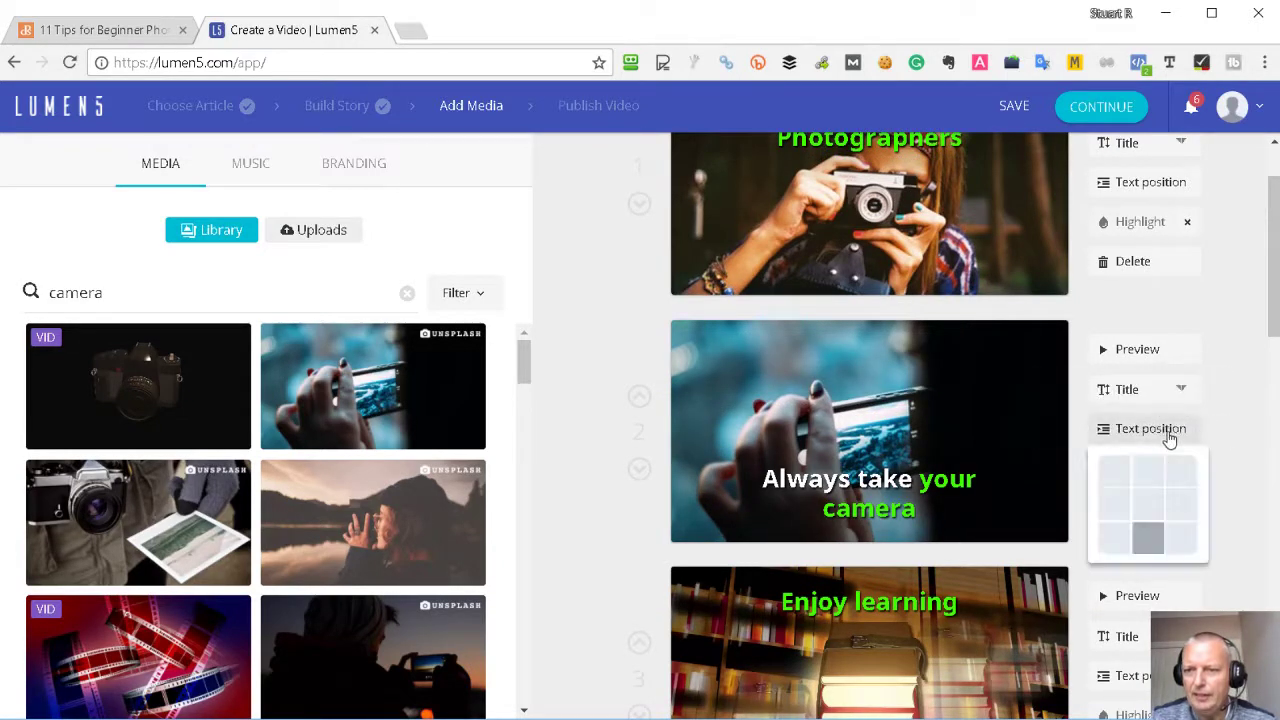
click(1177, 508)
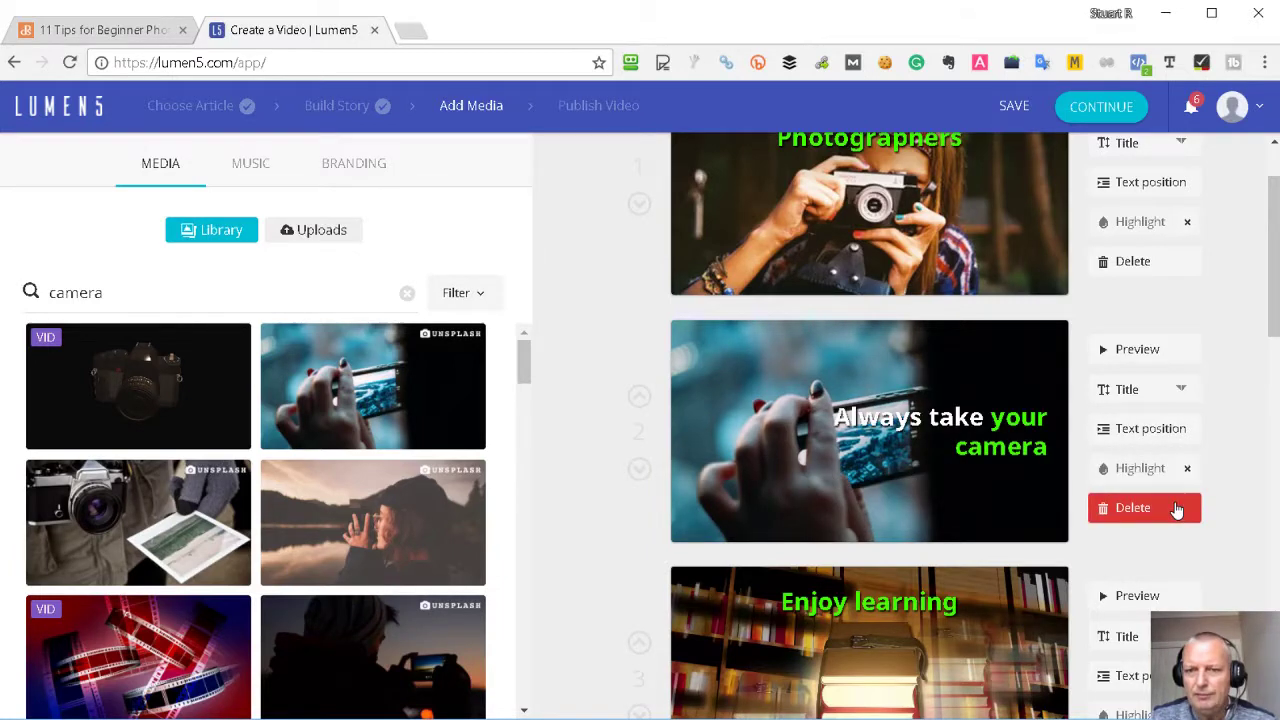
click(1148, 430)
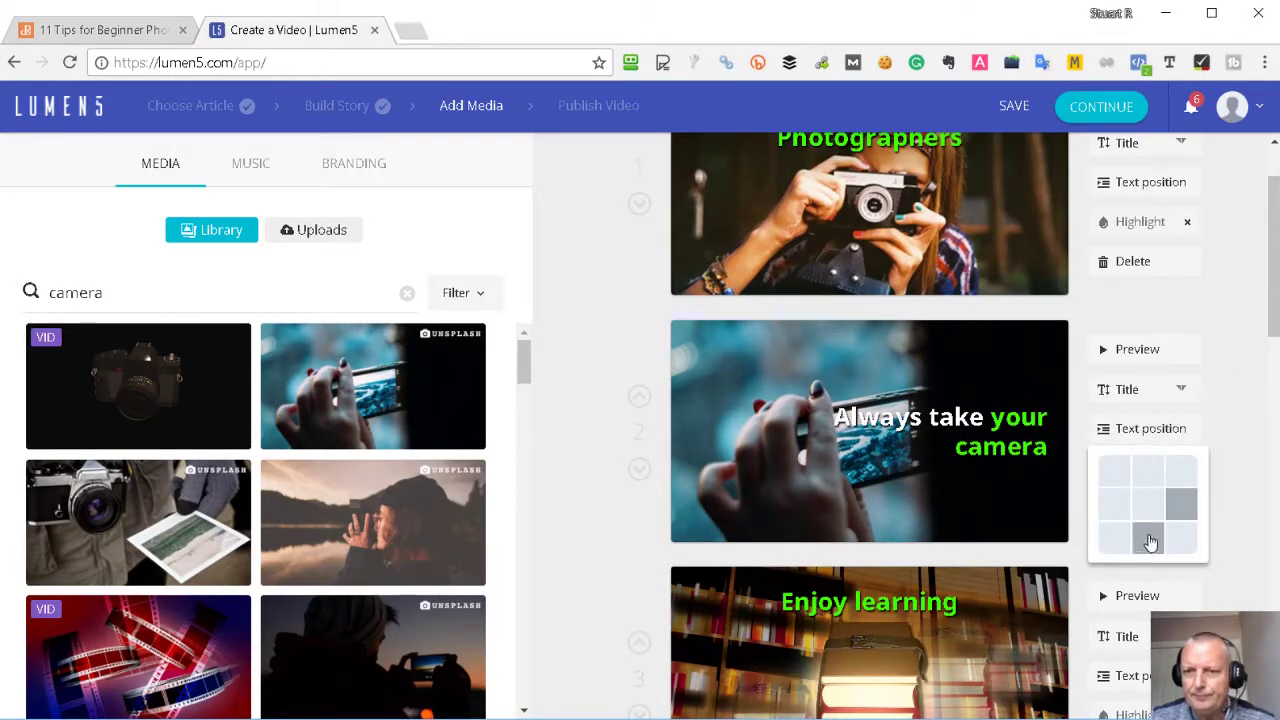
click(1150, 541)
Search the media library for "learning" and look through the results for a background suited to scene 3
scroll(1154, 371, down, 1)
scroll(1127, 400, down, 2)
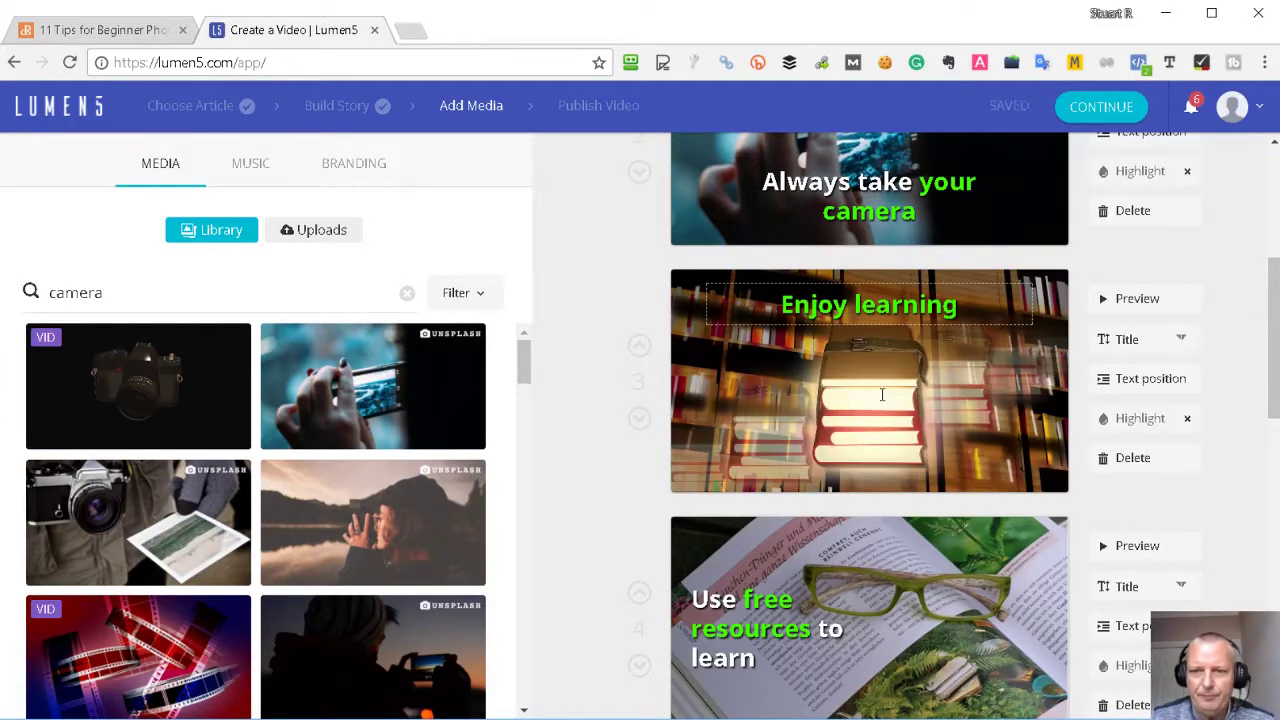
double_click(133, 290)
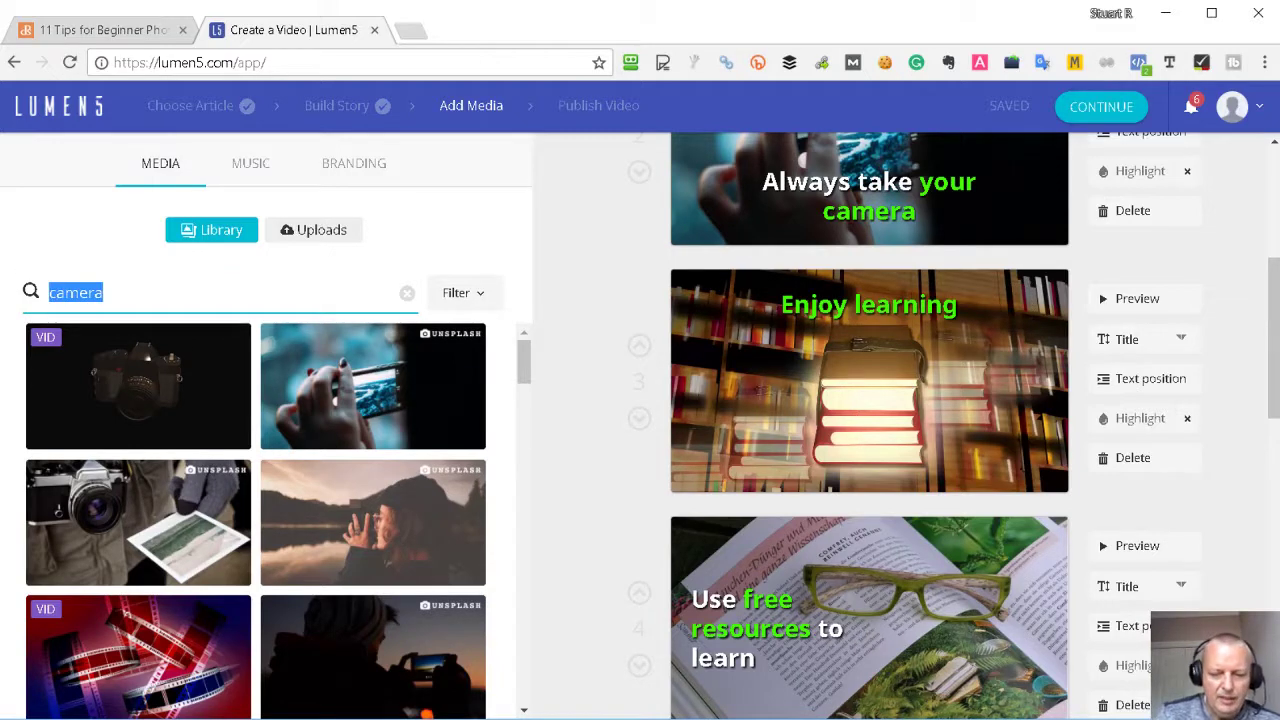
key(BackSpace)
text(lear)
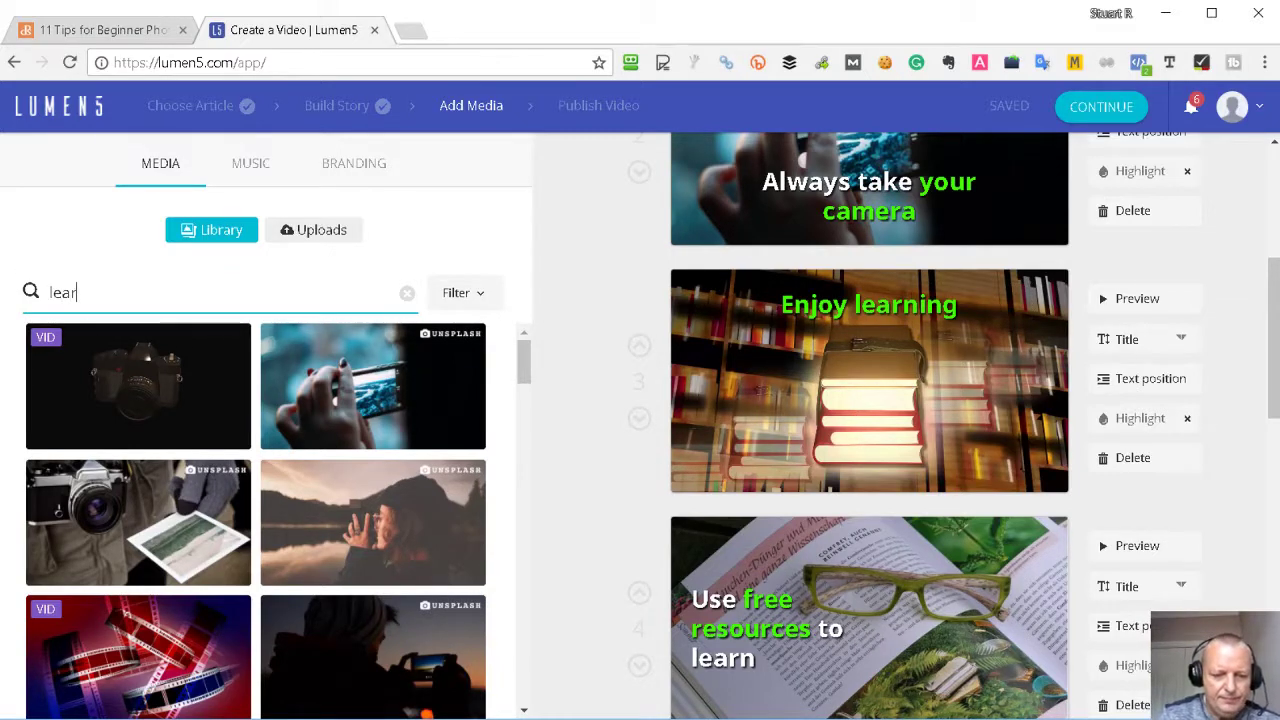
text(ning)
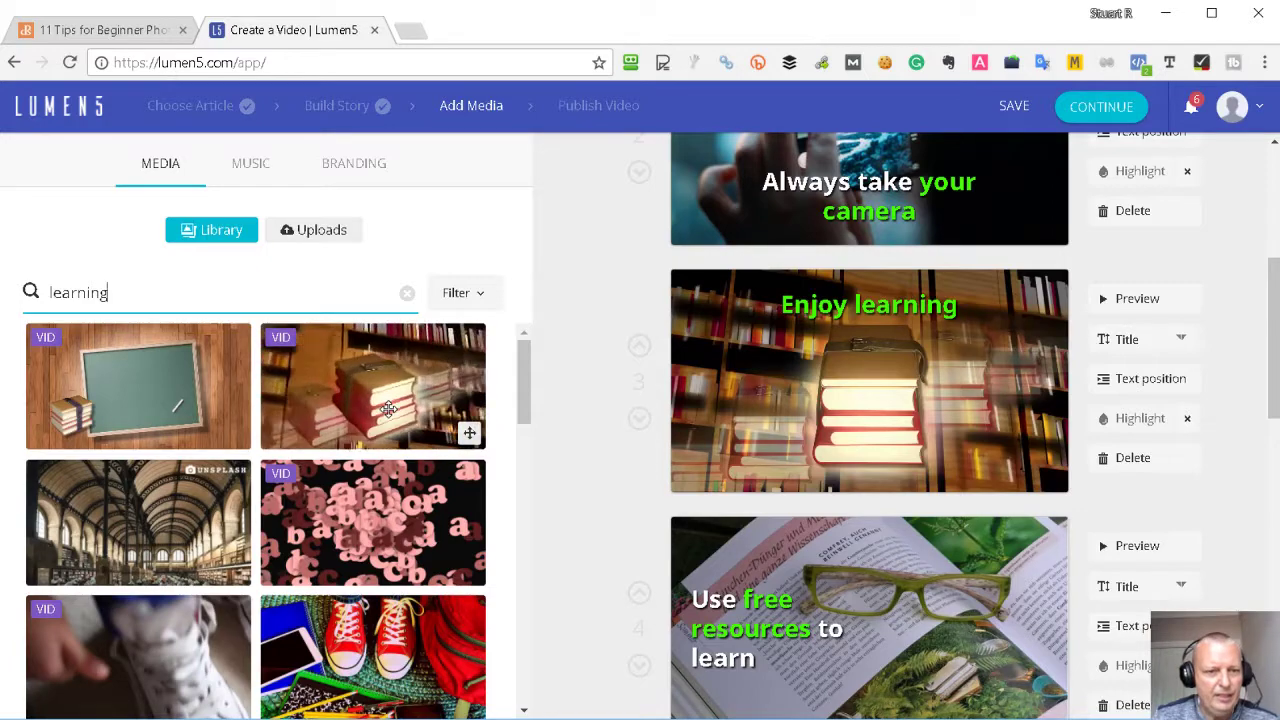
scroll(393, 430, down, 1)
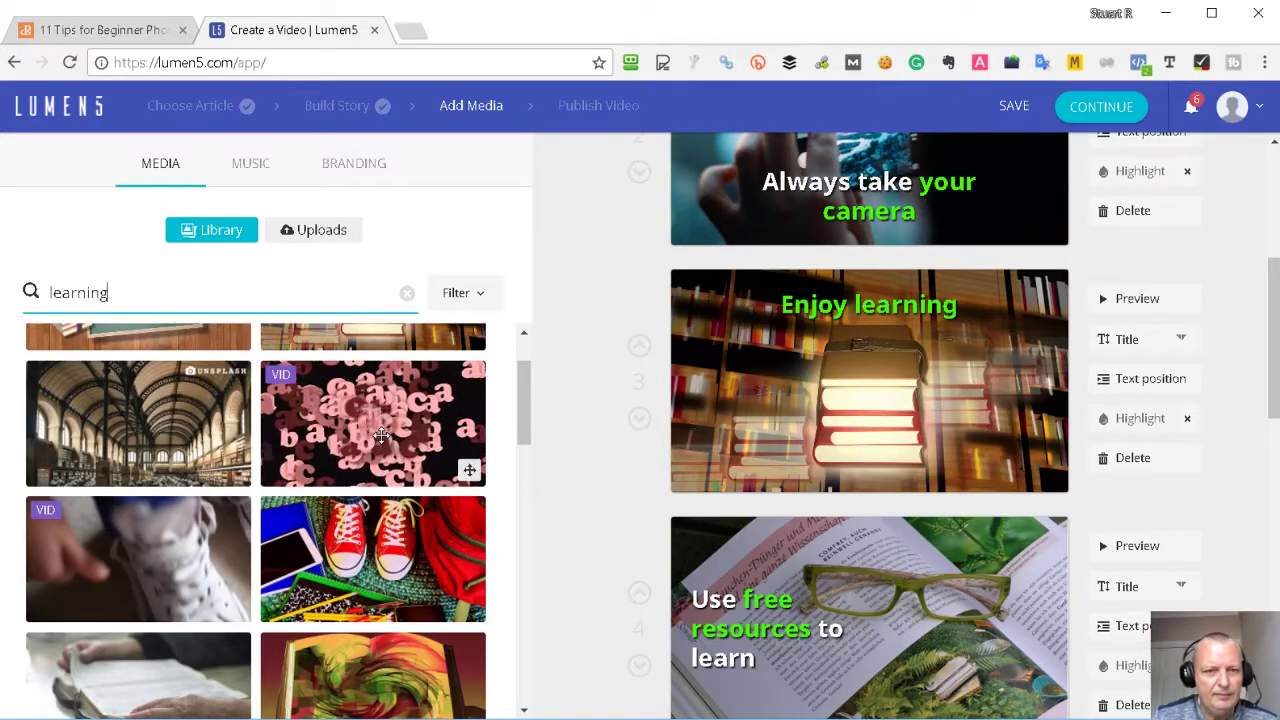
scroll(179, 472, down, 1)
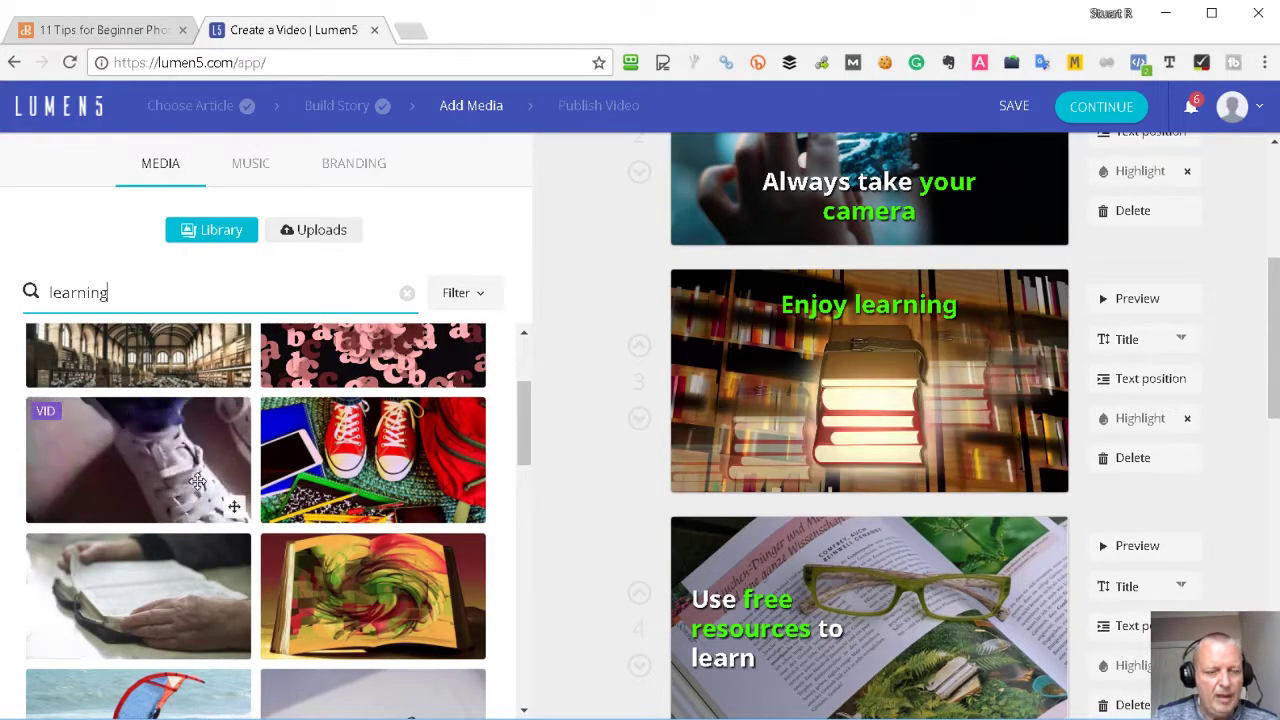
scroll(179, 472, up, 2)
scroll(830, 396, down, 2)
scroll(860, 370, up, 3)
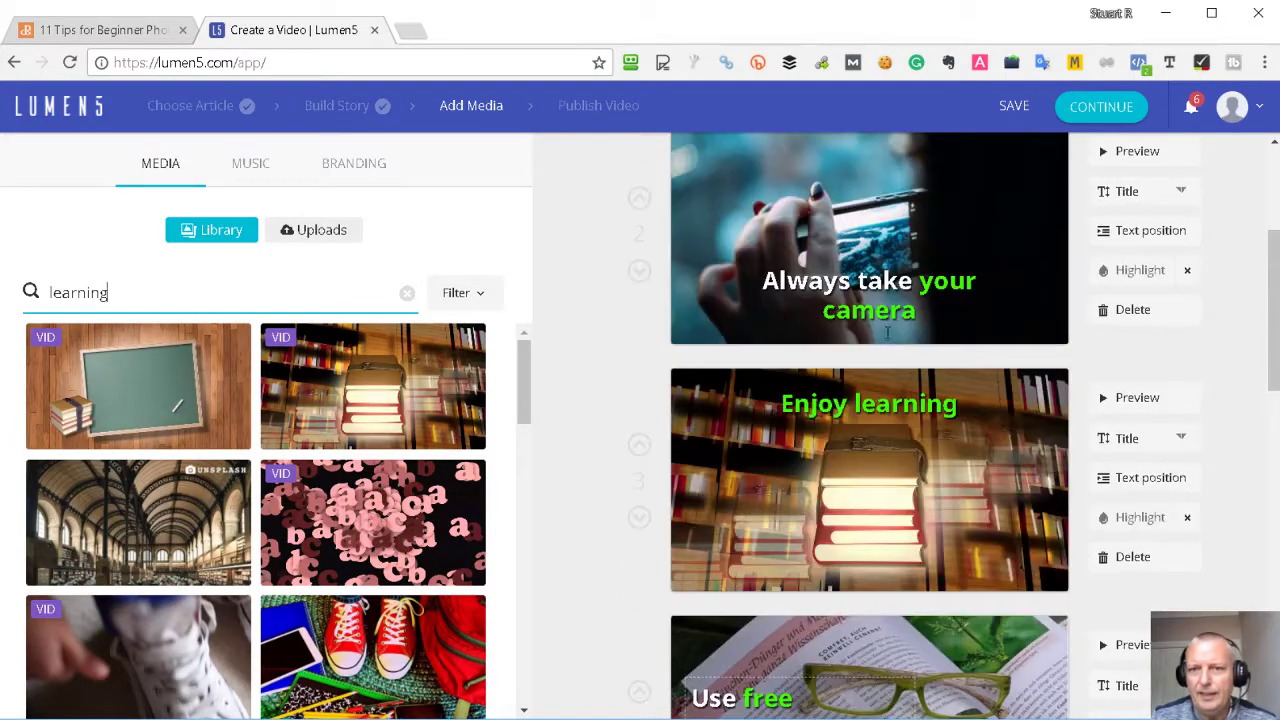
Move scene 2's text highlight to the word "Always" only
scroll(869, 344, up, 2)
scroll(869, 344, up, 1)
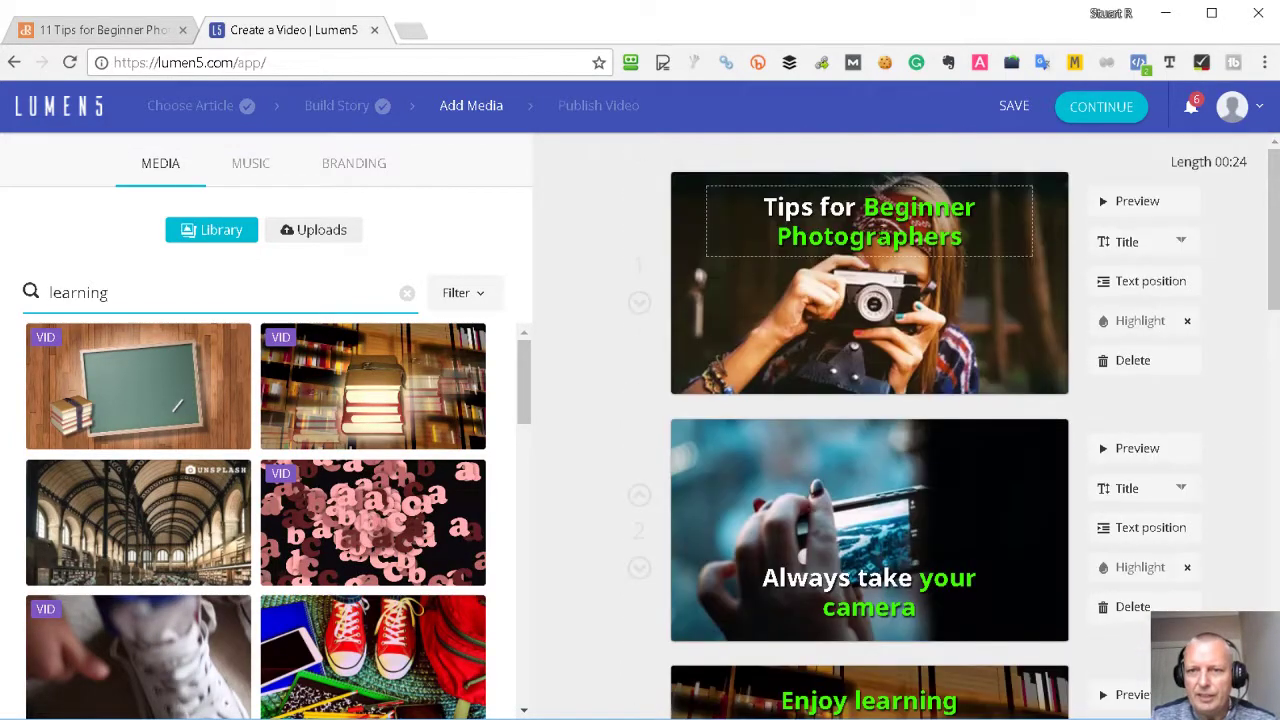
scroll(866, 412, down, 1)
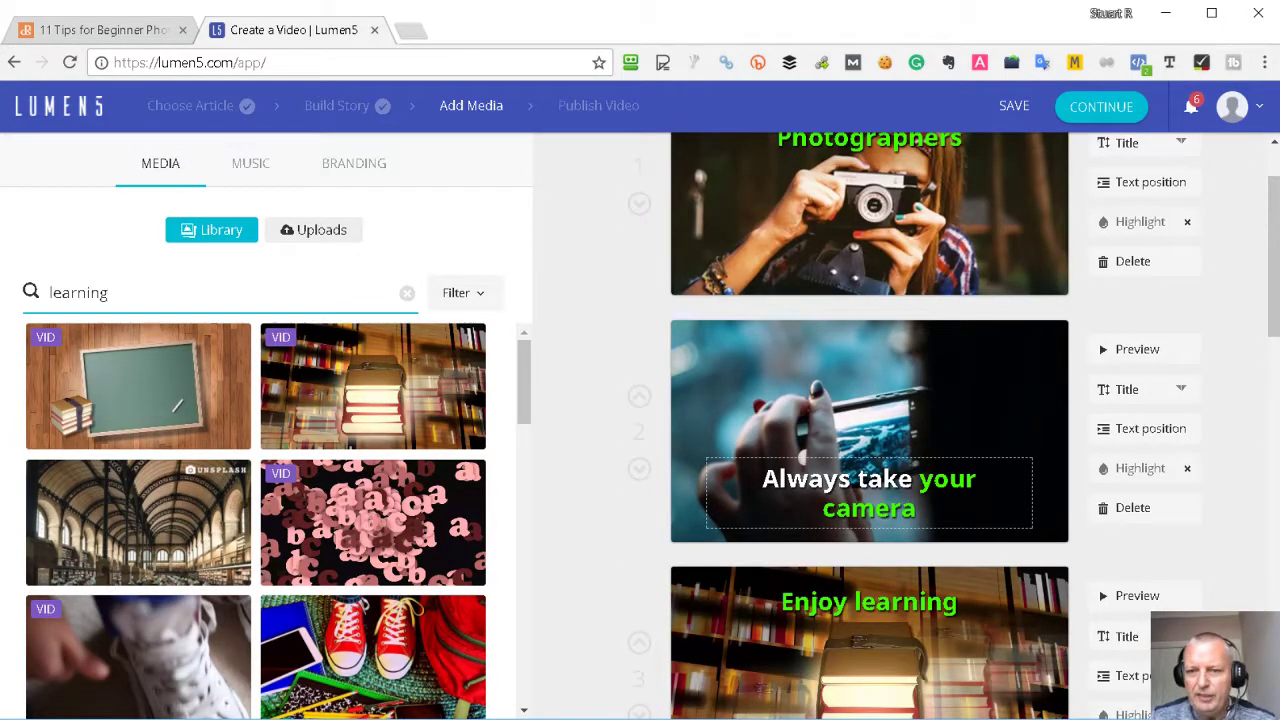
scroll(866, 412, down, 1)
drag(850, 380, 762, 382)
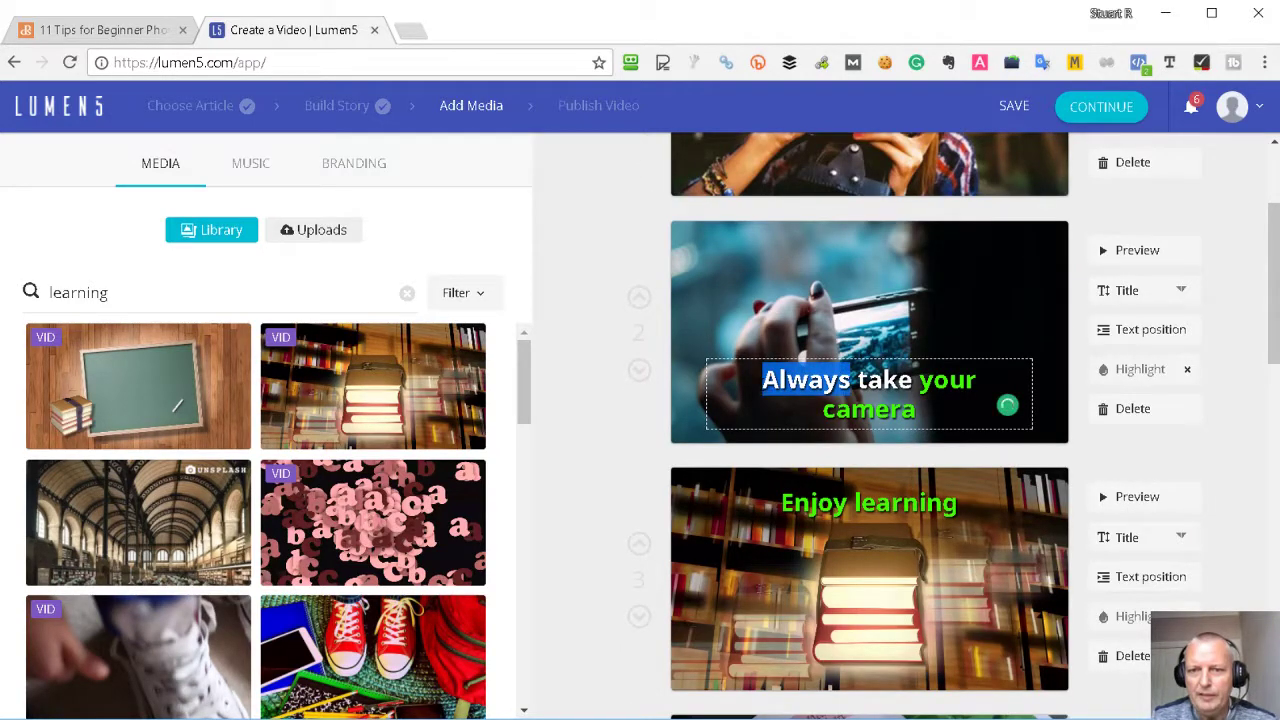
click(1146, 371)
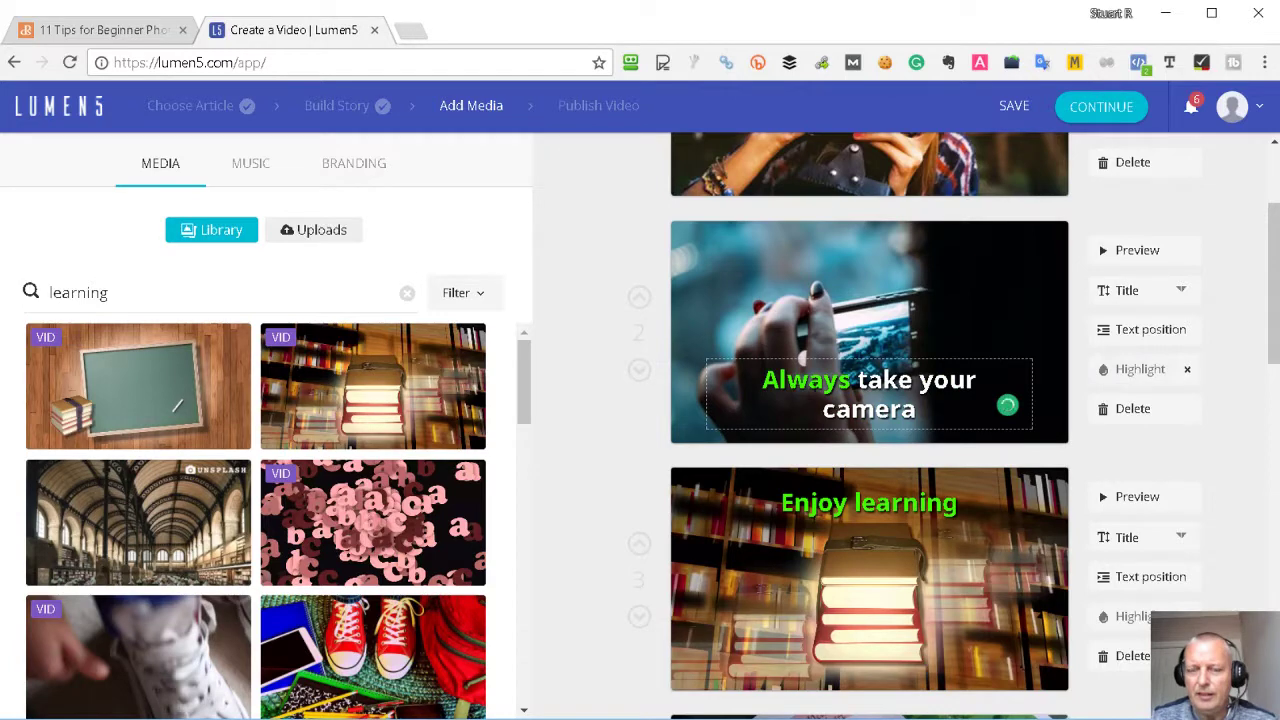
Limit the highlight in scene 3's title to the word "Enjoy"
scroll(841, 358, down, 2)
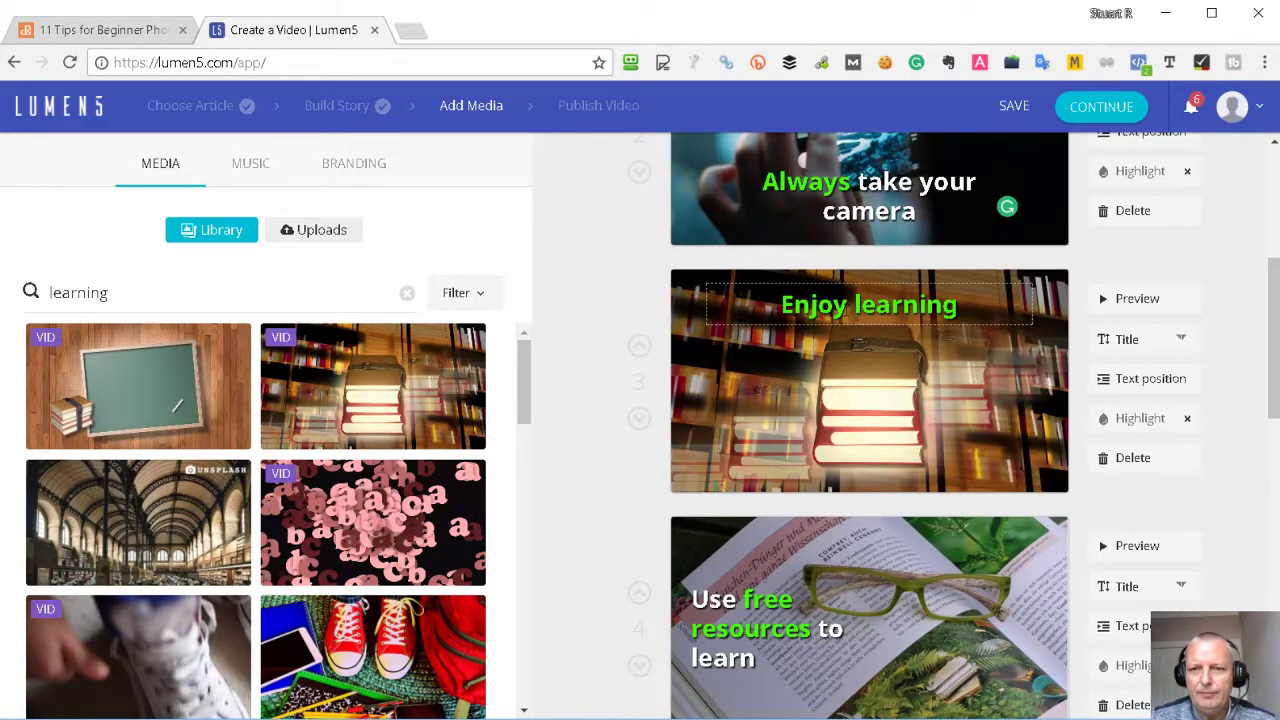
drag(848, 305, 780, 305)
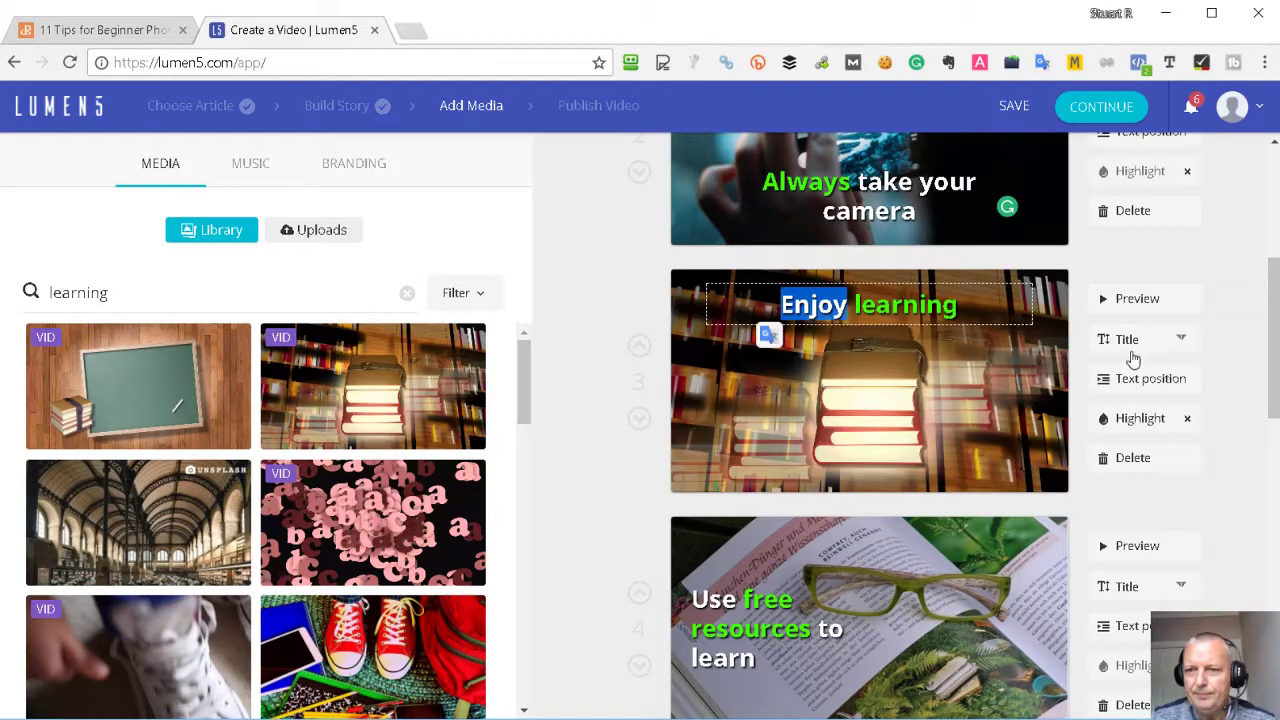
click(1138, 419)
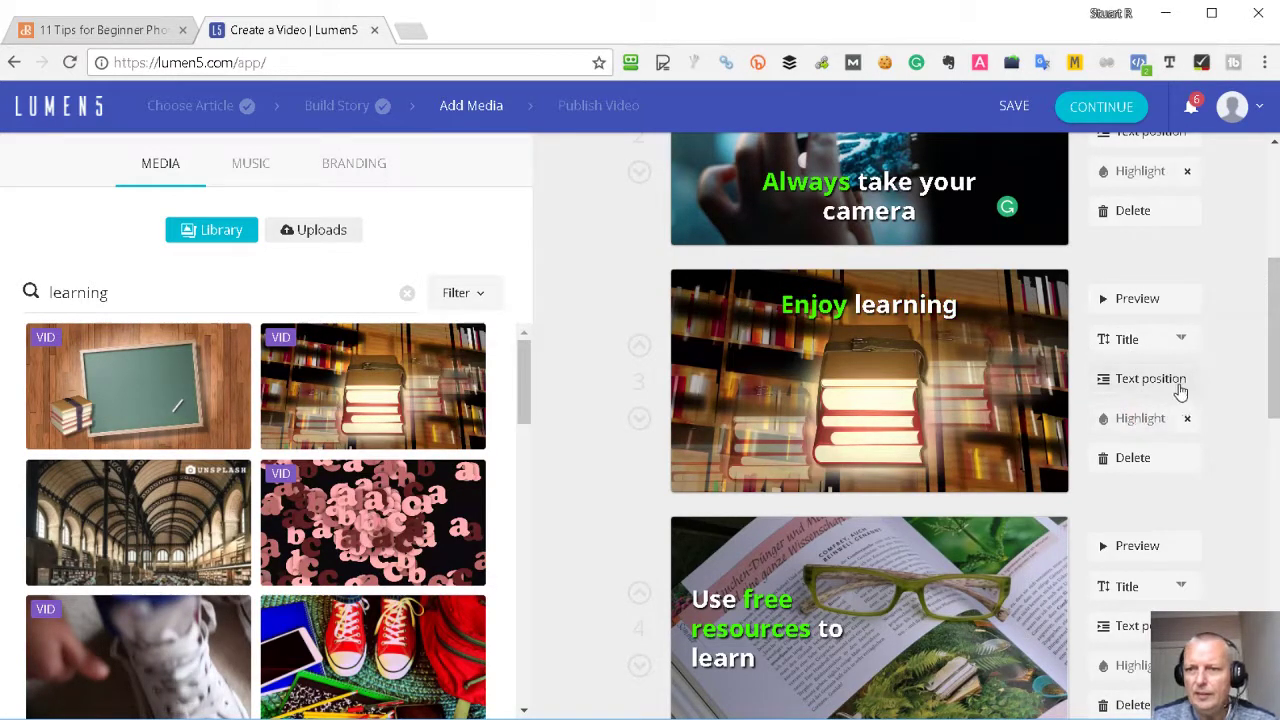
scroll(1078, 290, up, 1)
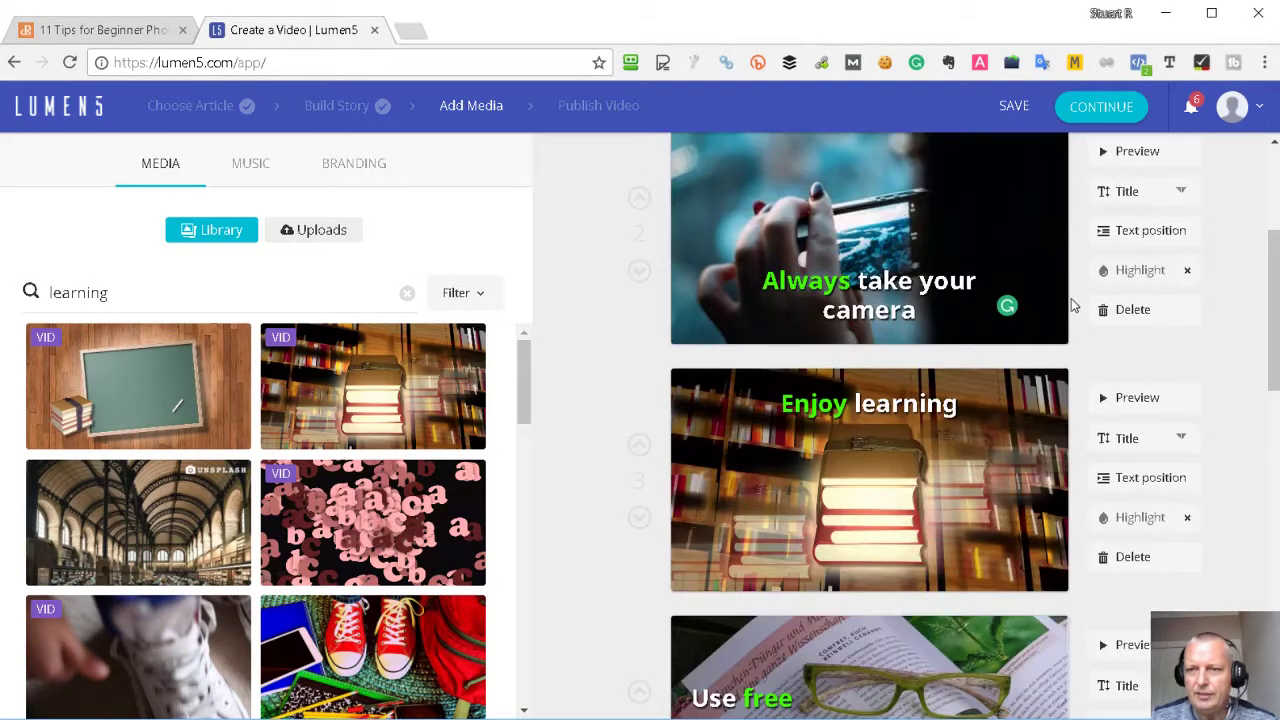
Search the media library for "free" and look through the results for a background suited to scene 4
scroll(1072, 305, down, 4)
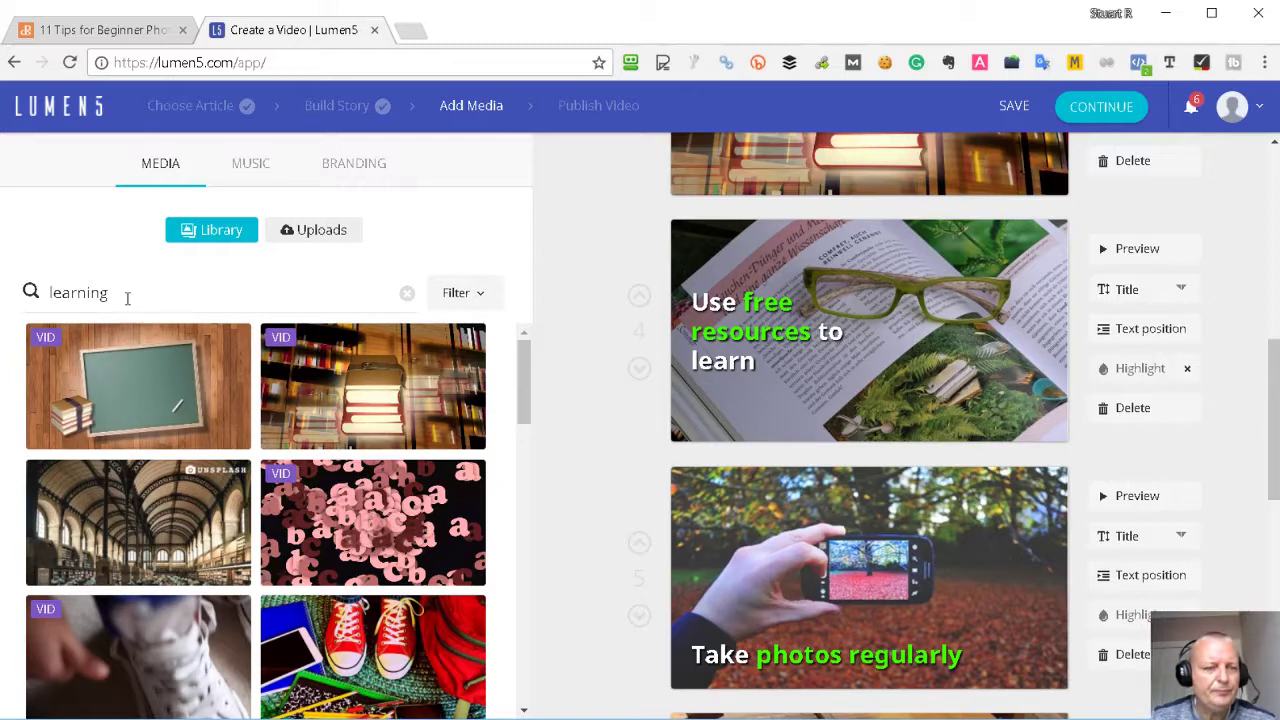
drag(110, 293, 2, 296)
text(free)
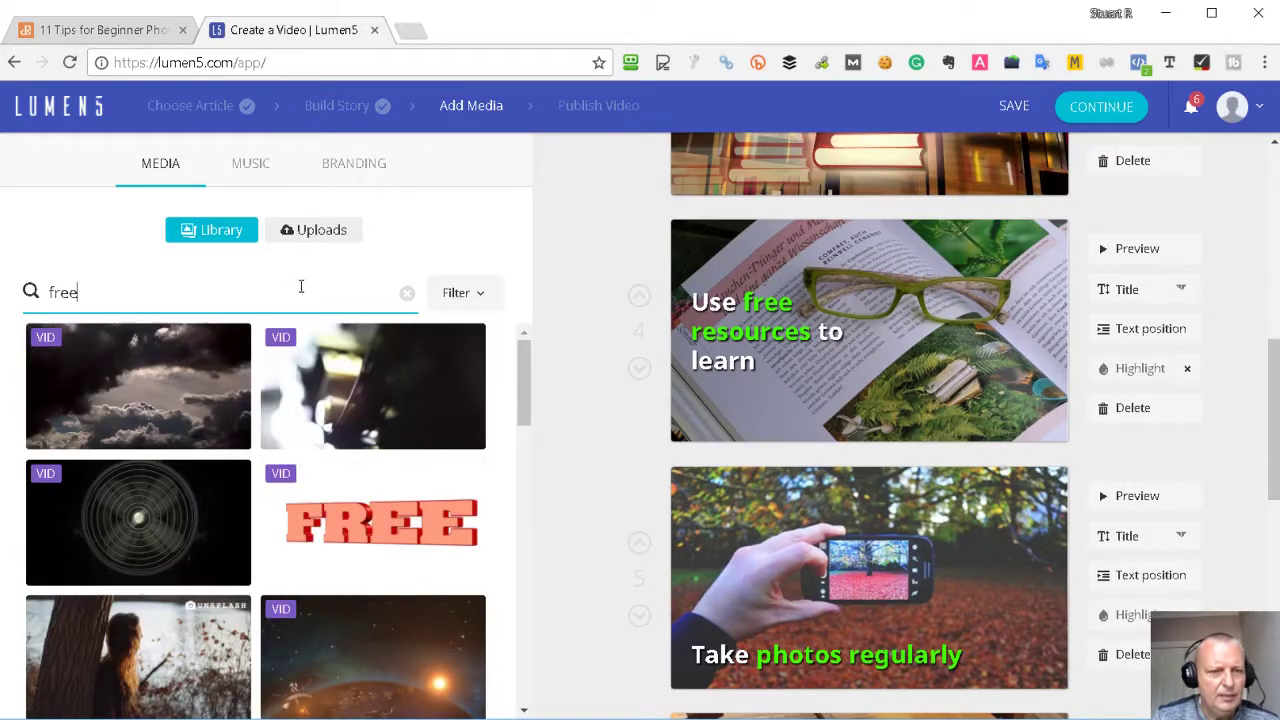
scroll(240, 350, down, 3)
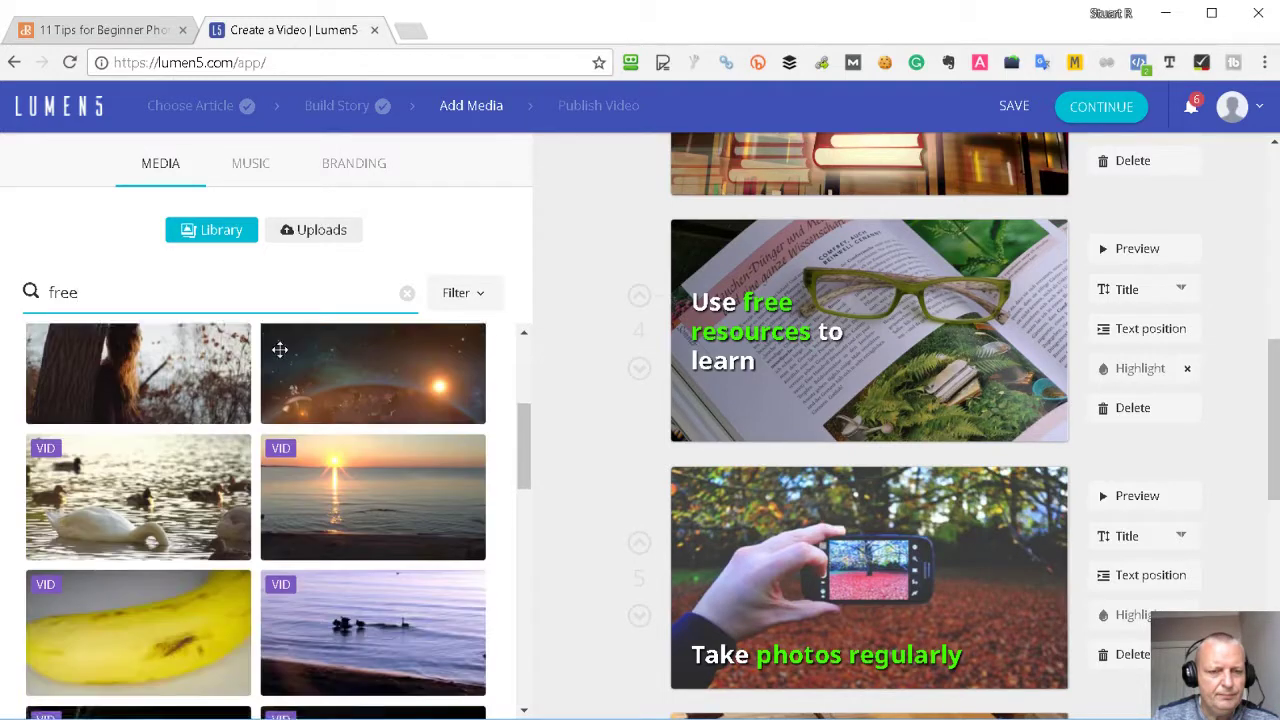
scroll(280, 349, up, 3)
Search the media library for "youtube" and set the photo of hands holding a tablet as scene 4's background
double_click(100, 291)
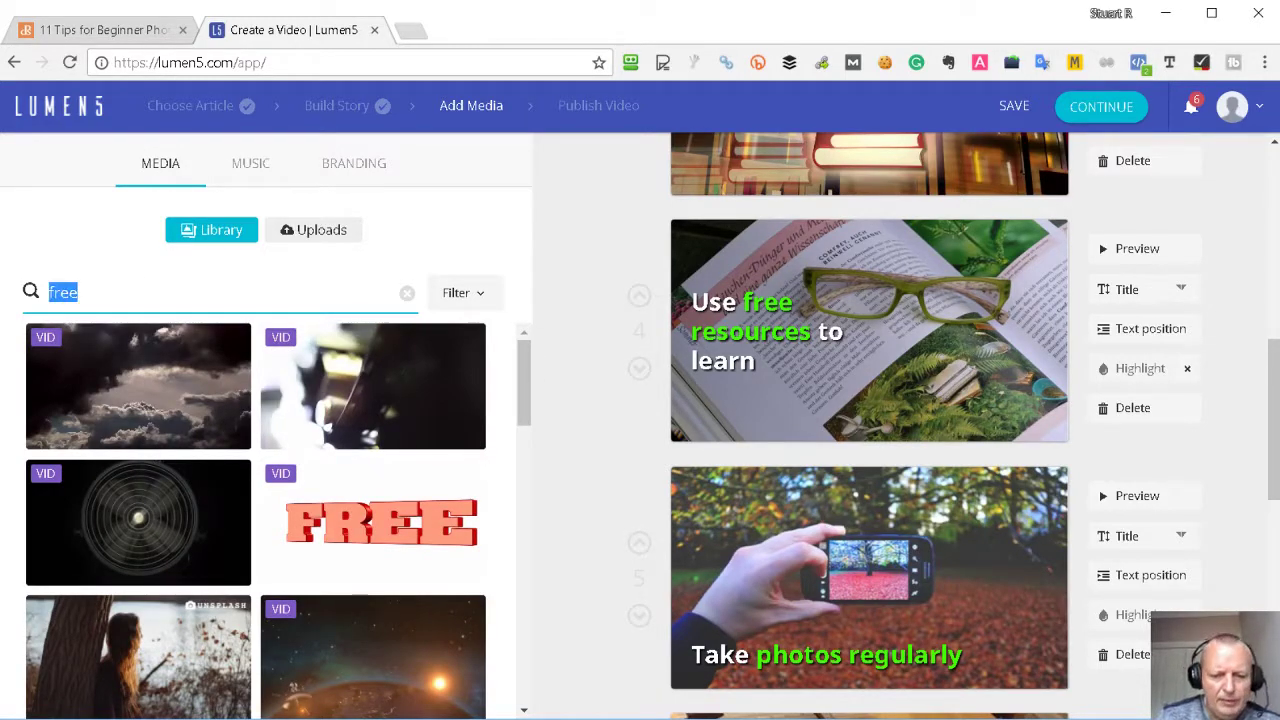
text(youtube)
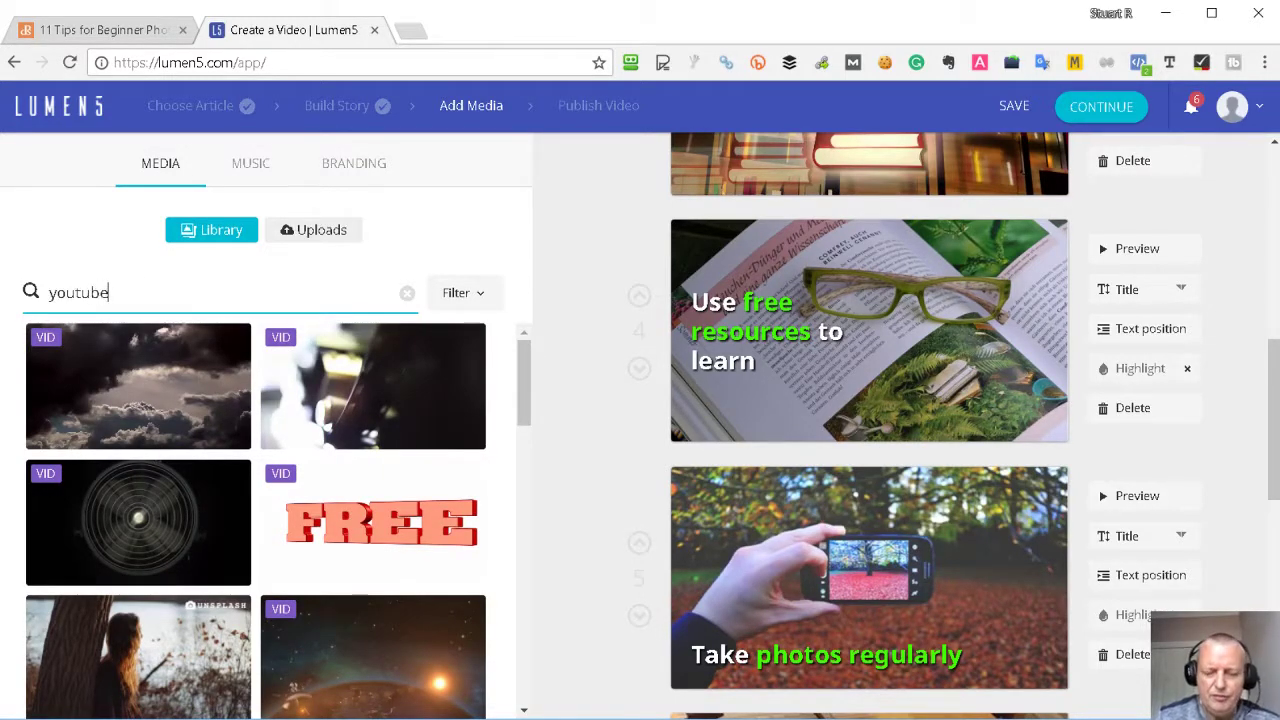
scroll(284, 352, down, 2)
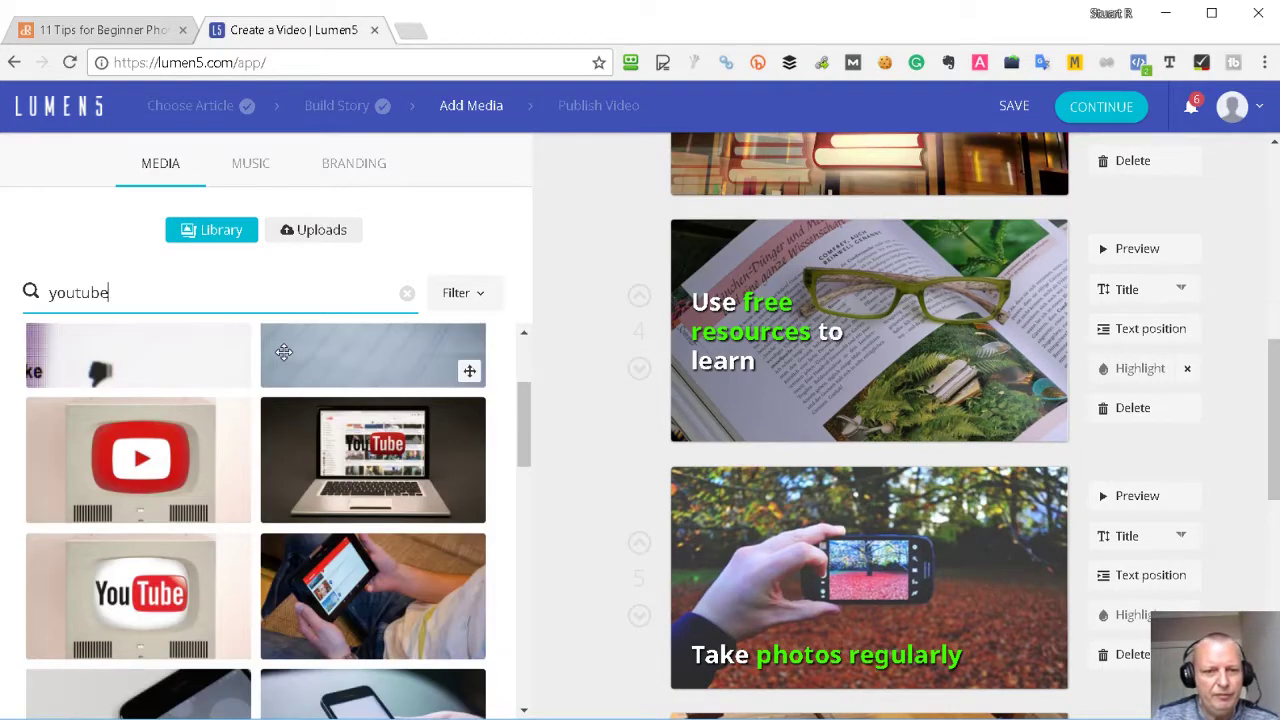
scroll(350, 372, down, 1)
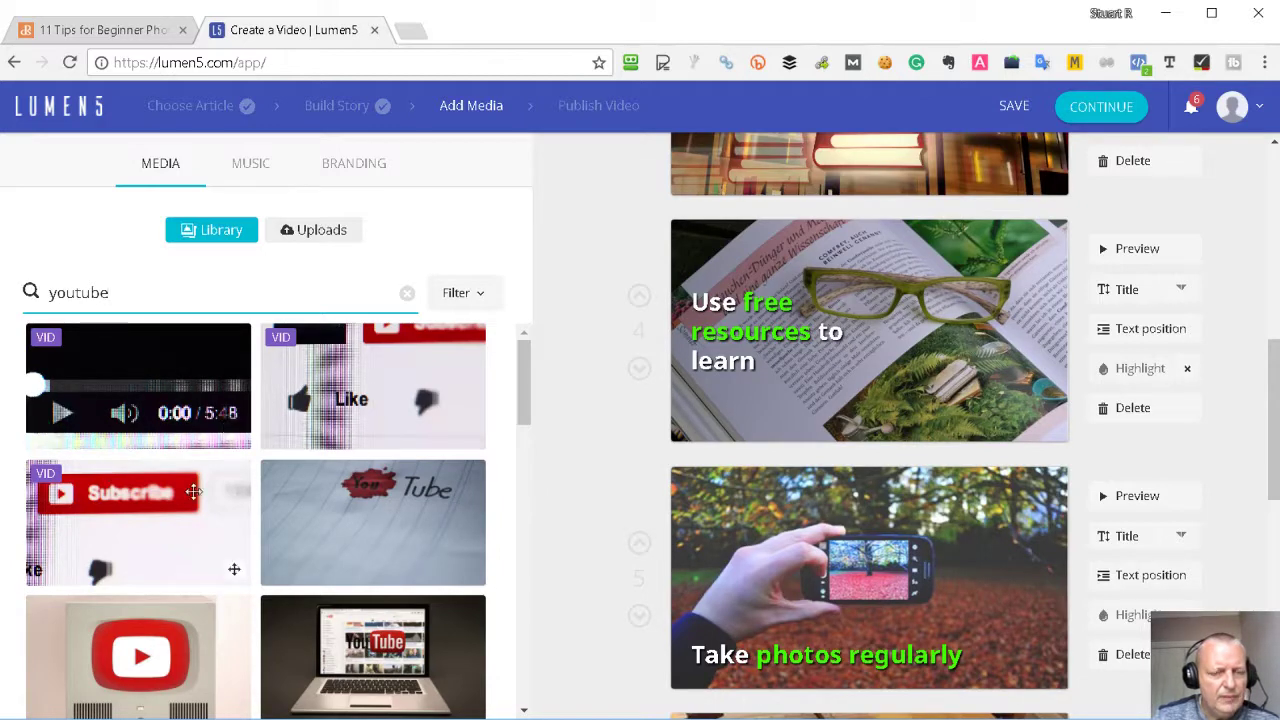
scroll(388, 427, down, 2)
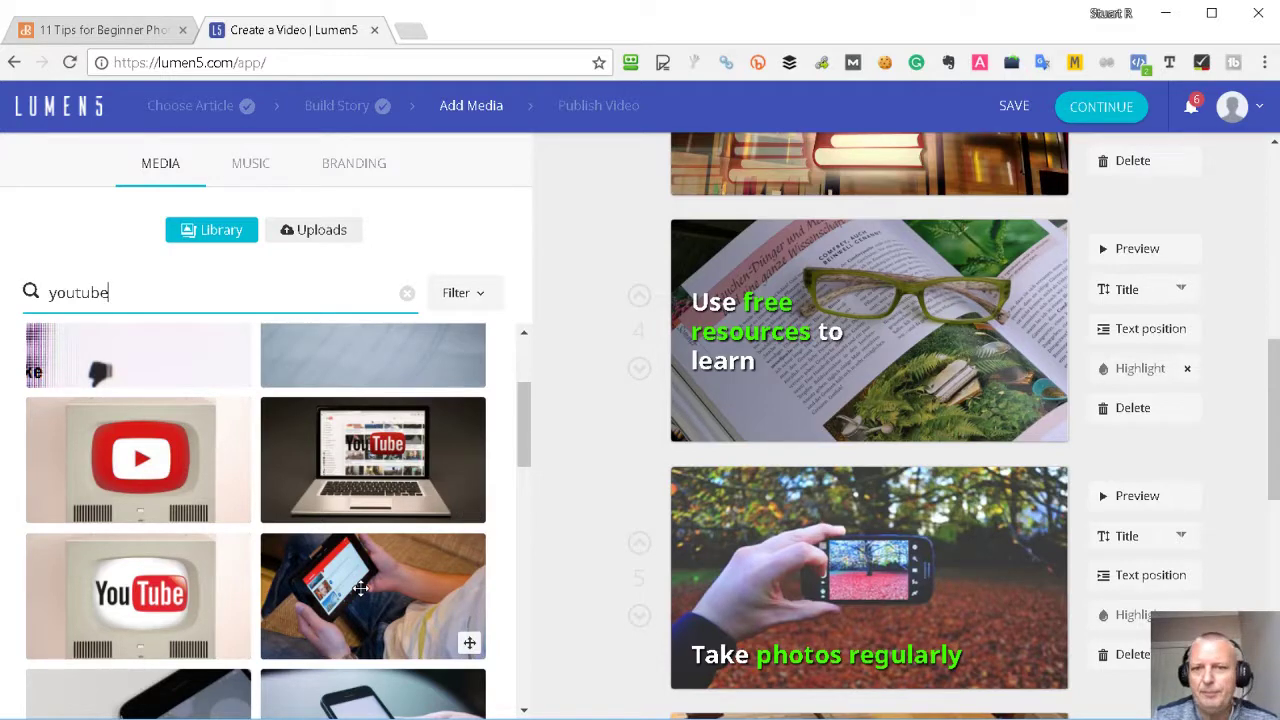
drag(360, 588, 795, 381)
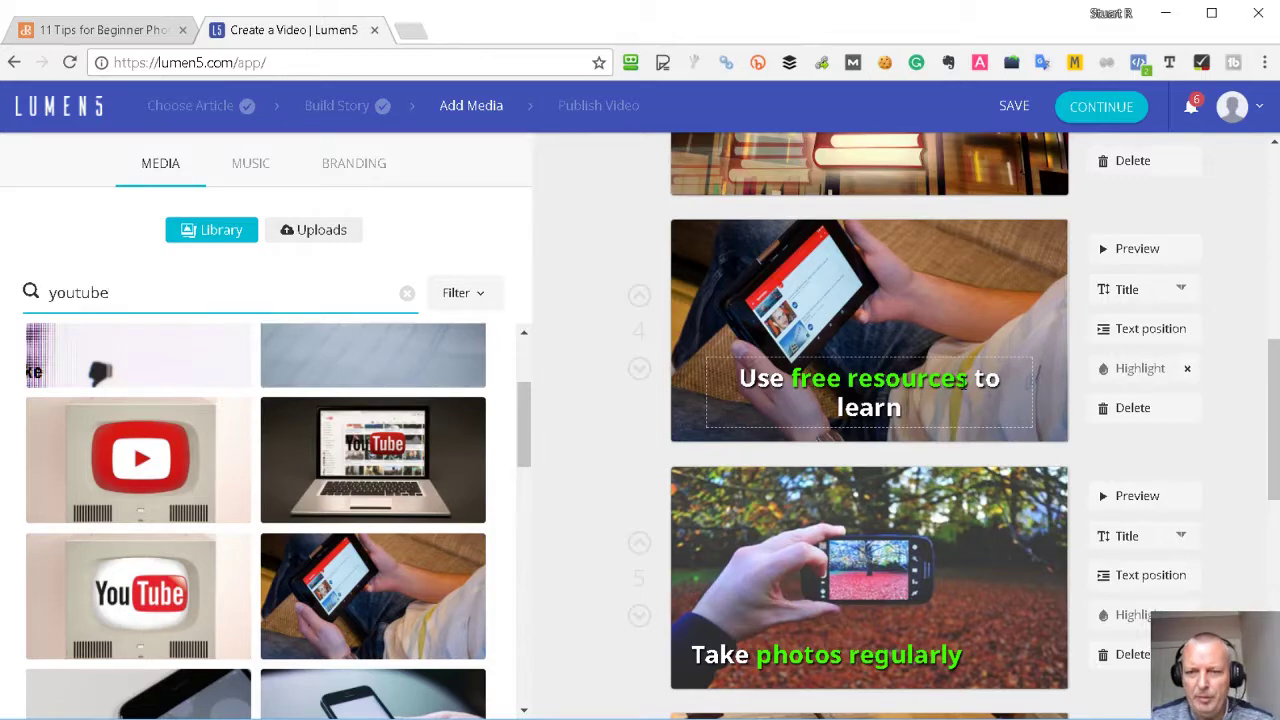
Search the media library for "photo" and look through the results for an alternative background for scene 5
scroll(967, 380, down, 2)
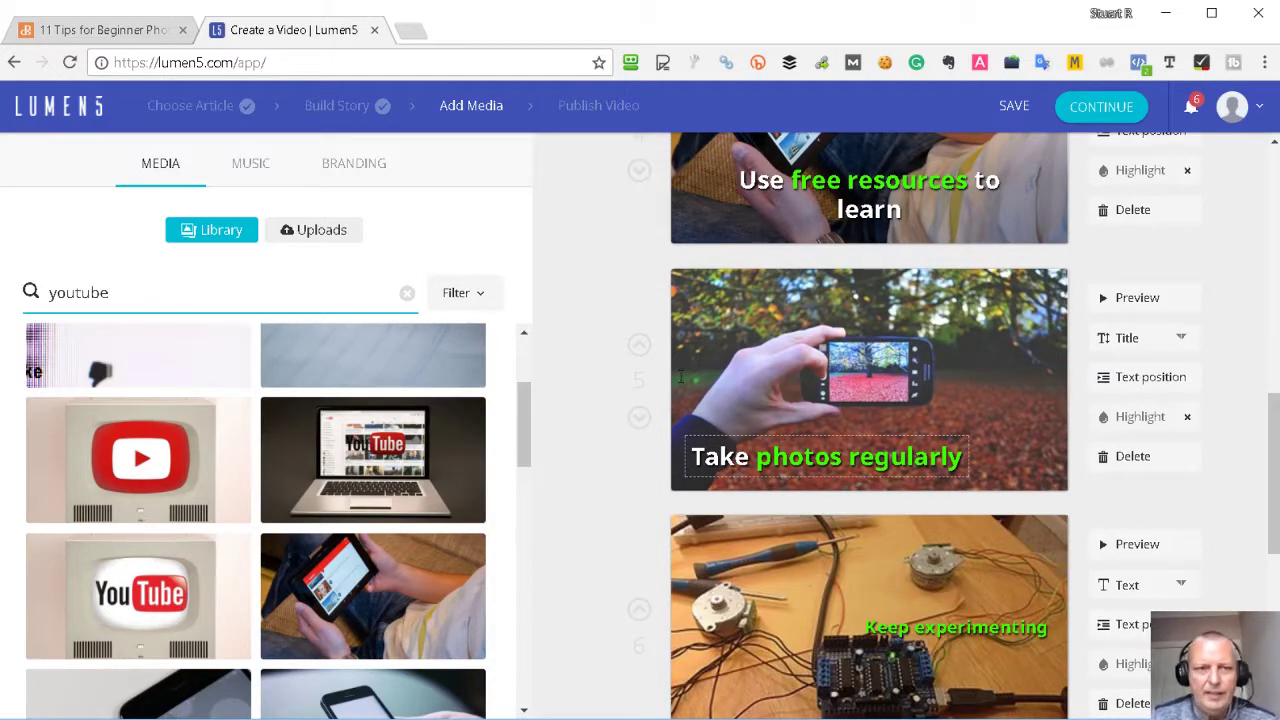
drag(152, 302, 24, 307)
text(photo)
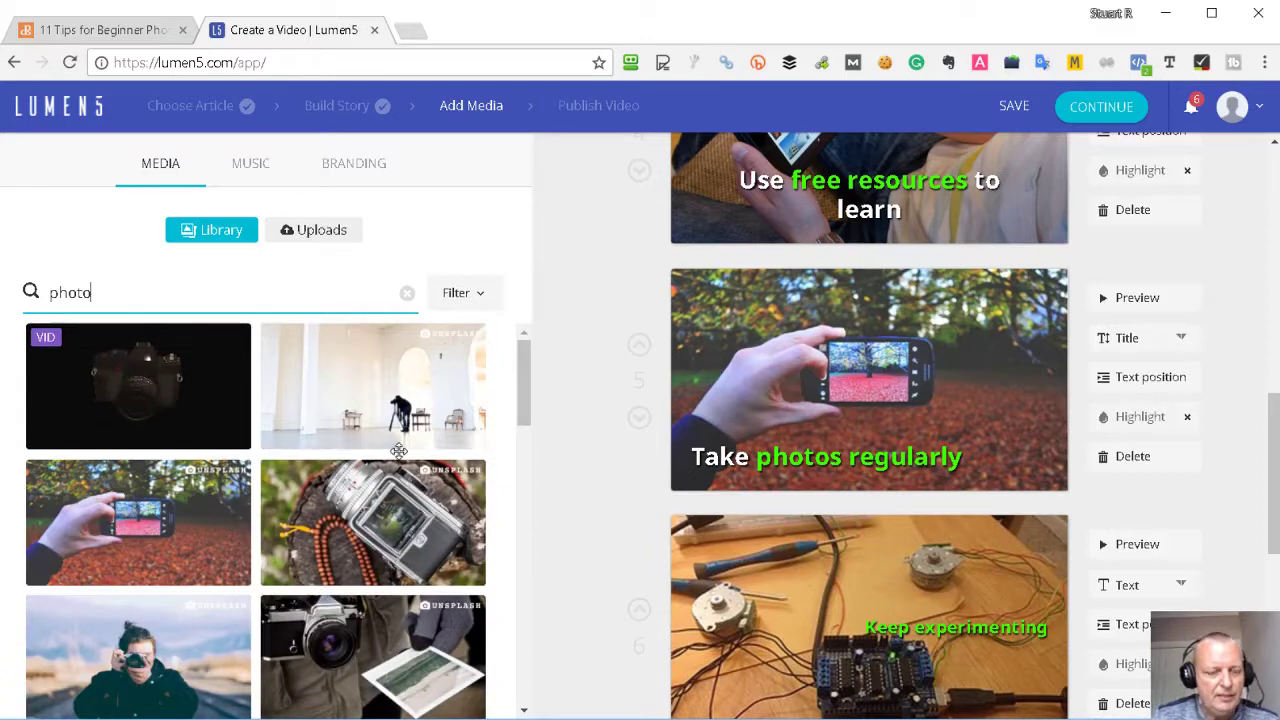
scroll(489, 408, down, 1)
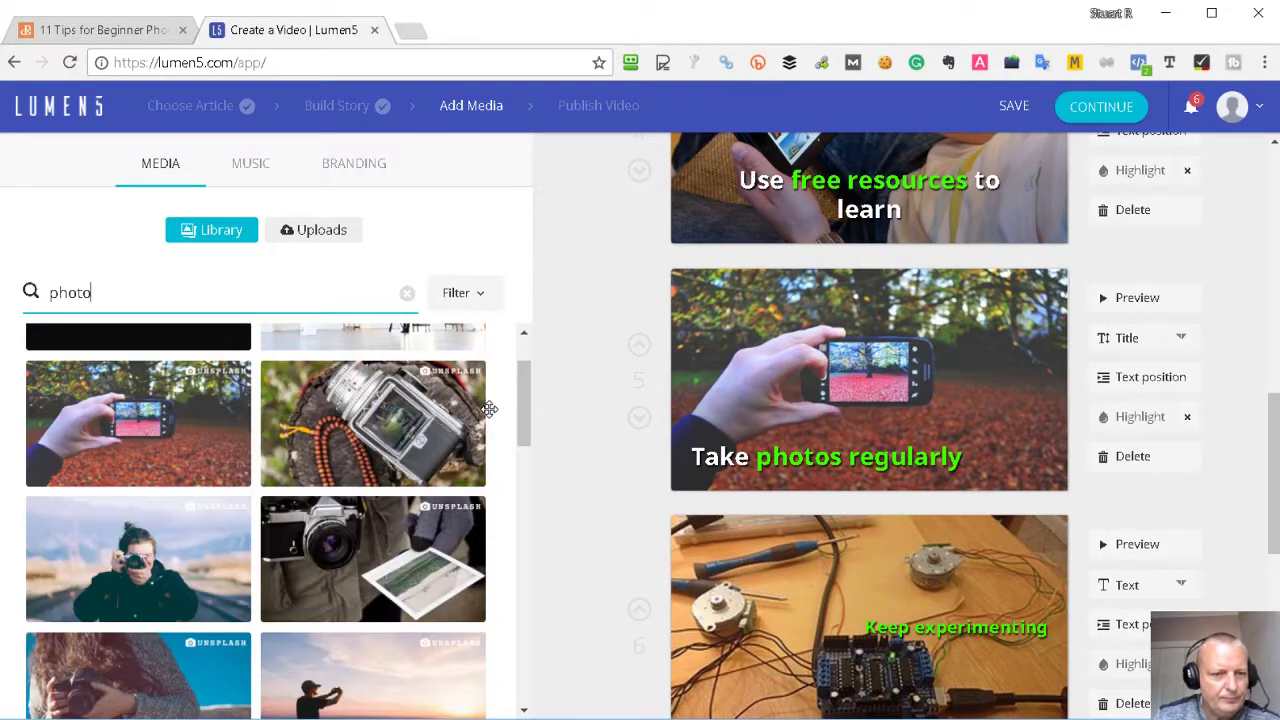
scroll(489, 408, down, 3)
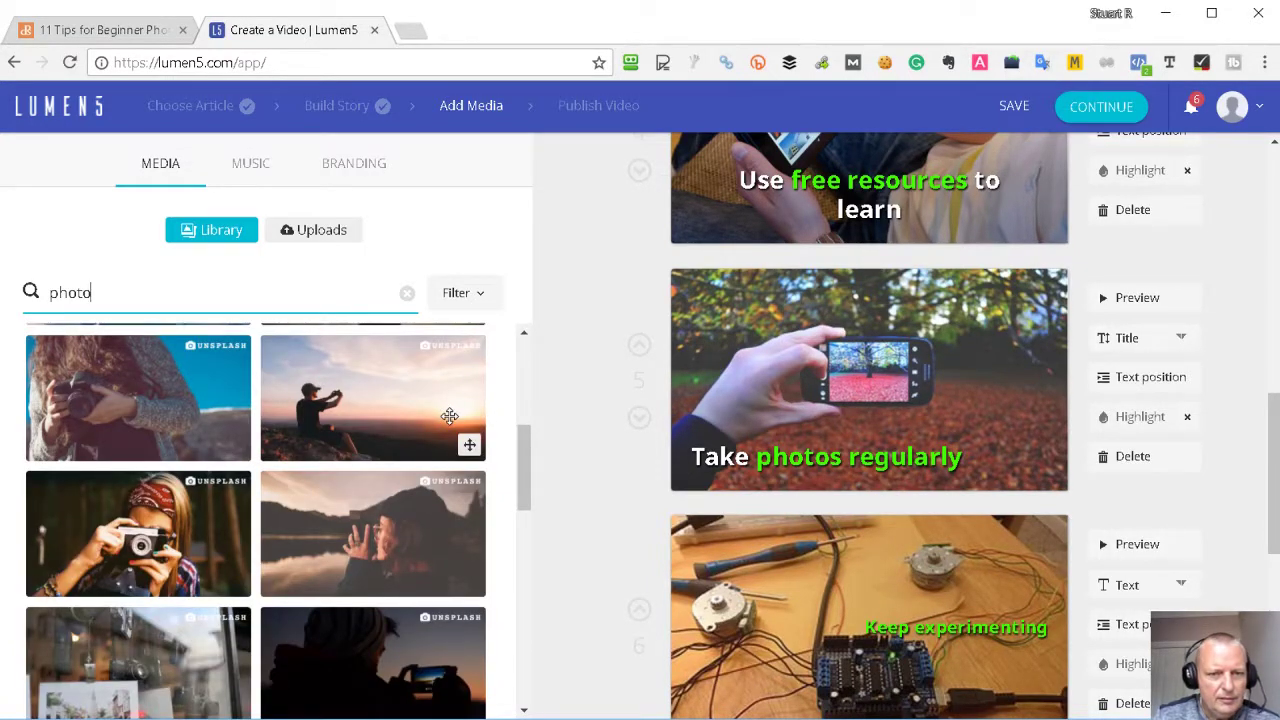
scroll(449, 415, down, 3)
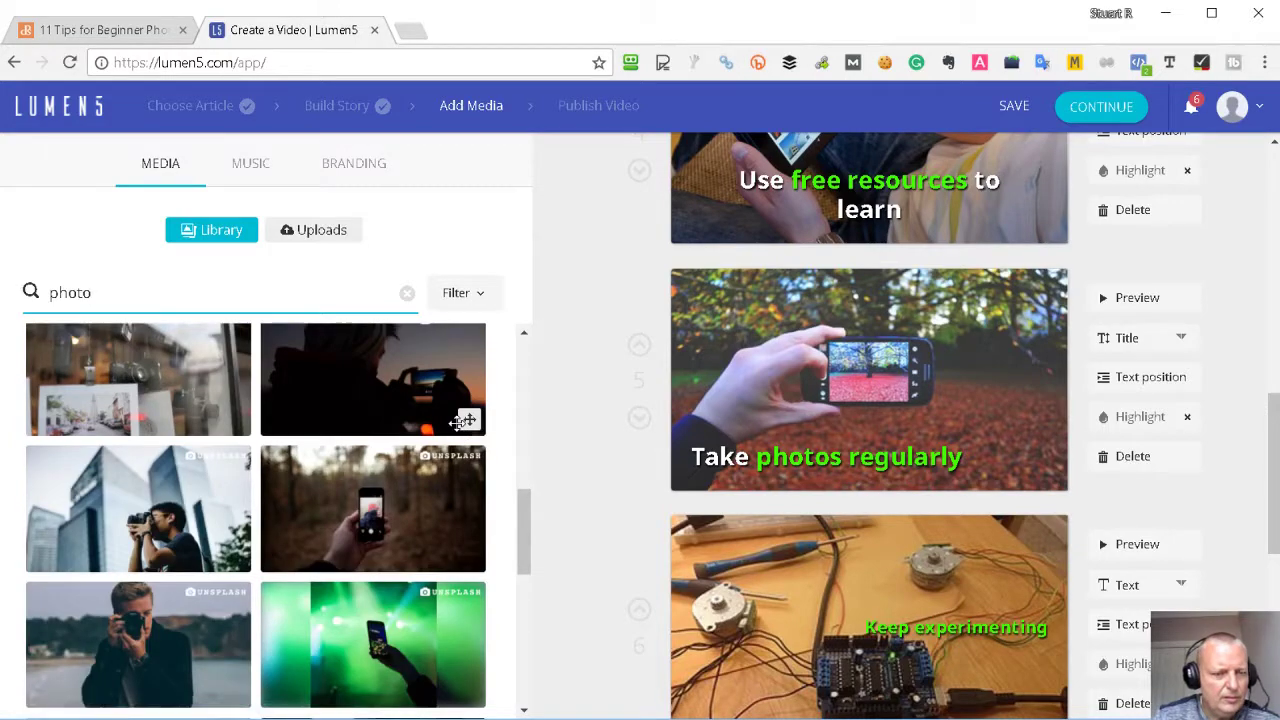
scroll(455, 423, down, 5)
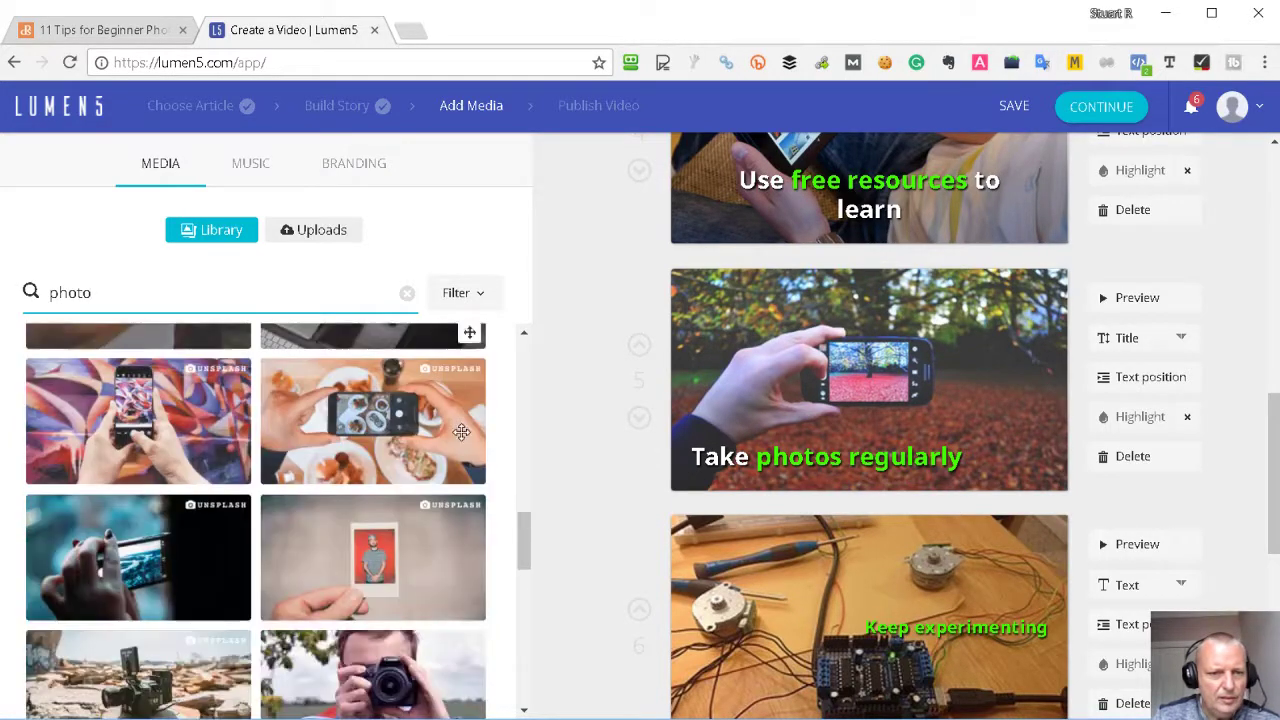
scroll(445, 448, down, 4)
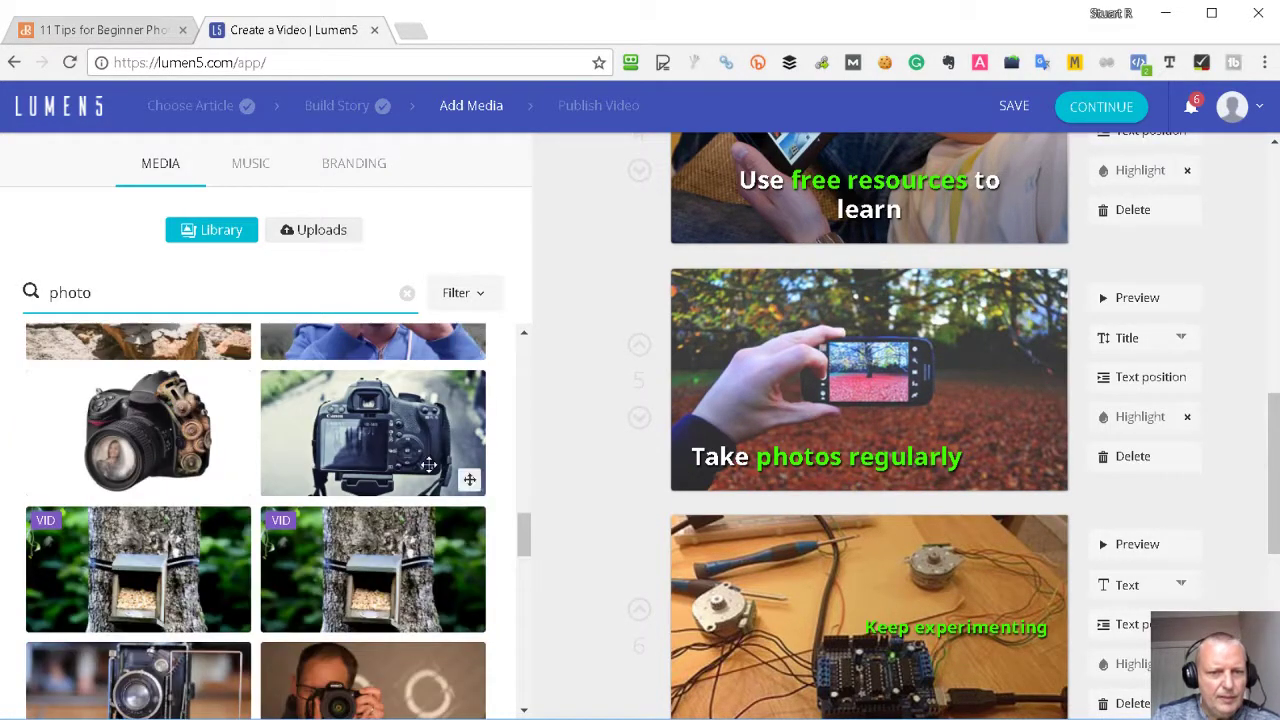
scroll(428, 467, up, 5)
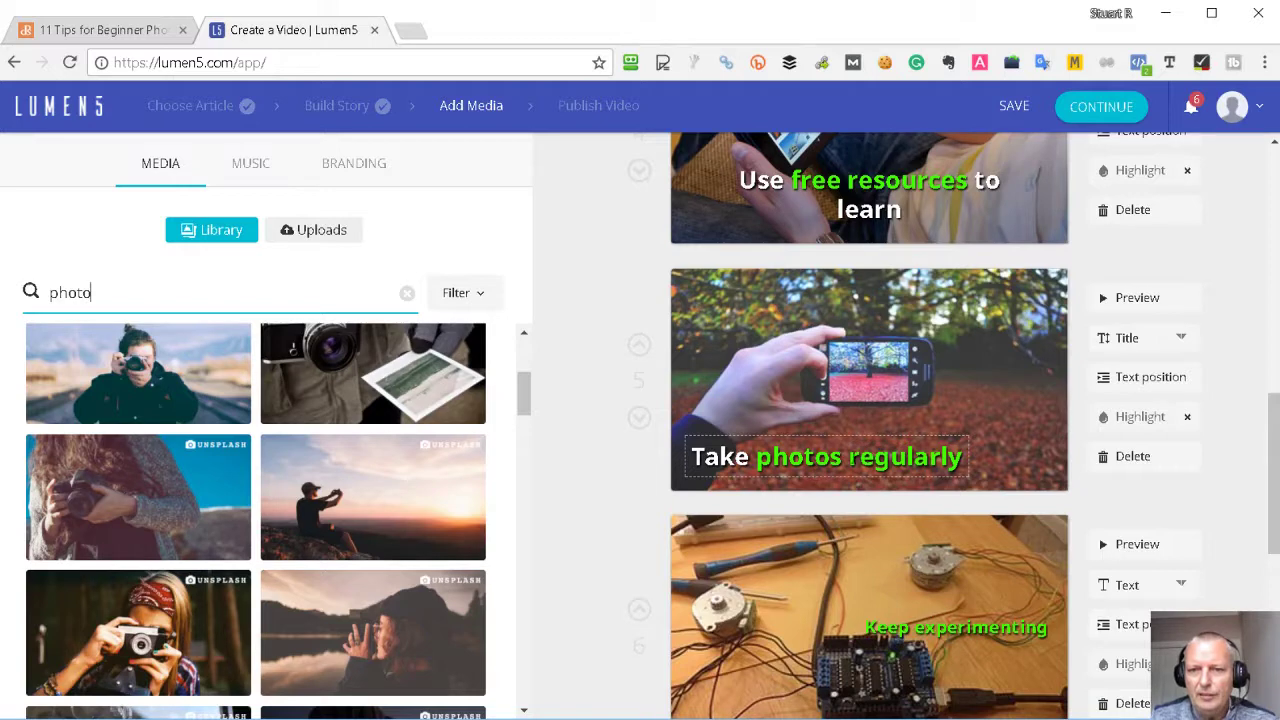
Limit the highlight in scene 5's title to the word "regularly"
drag(852, 456, 968, 458)
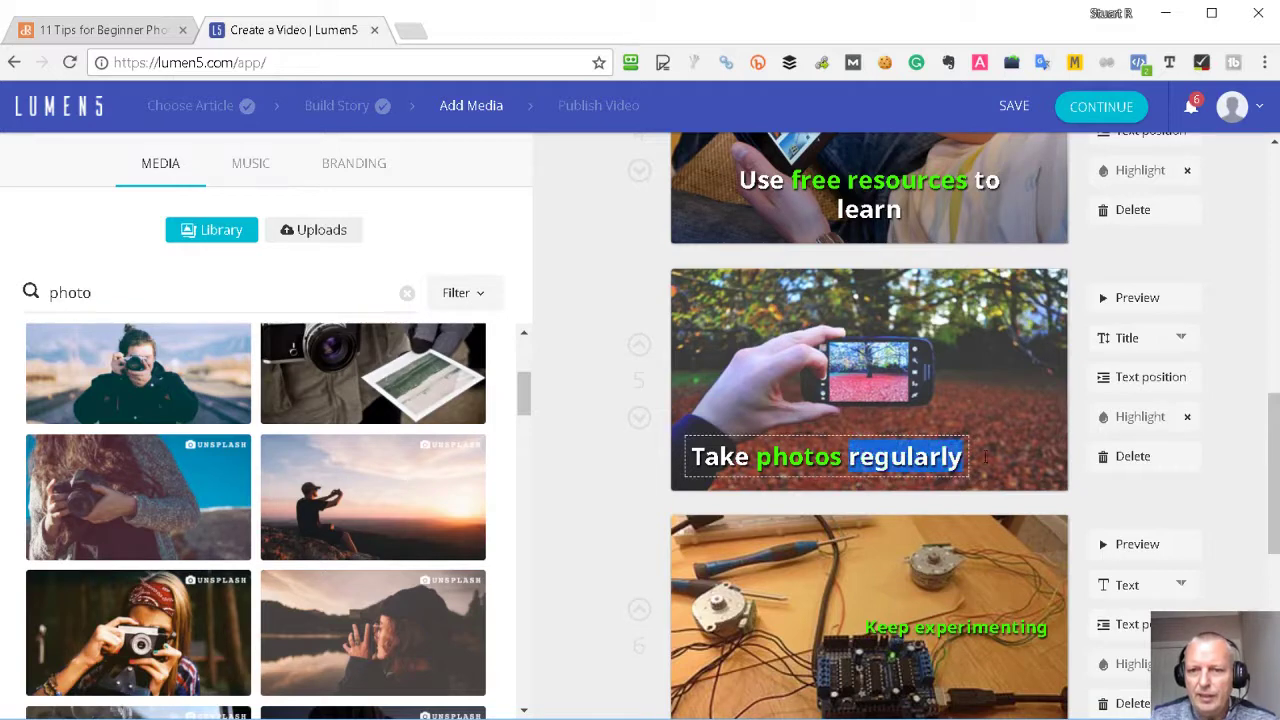
click(1145, 418)
Search the media library for "photography" and set the photo of a person in a blue jacket holding a camera as scene 6's background
scroll(1028, 398, down, 2)
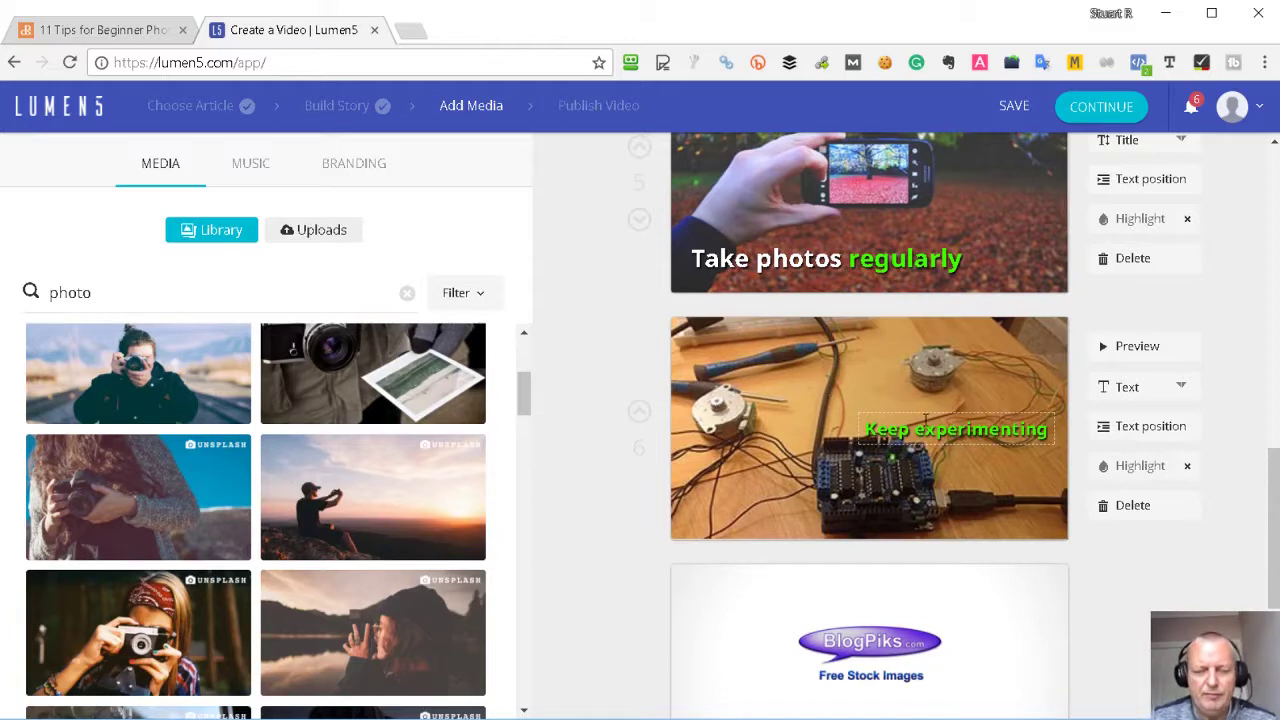
drag(124, 292, 20, 293)
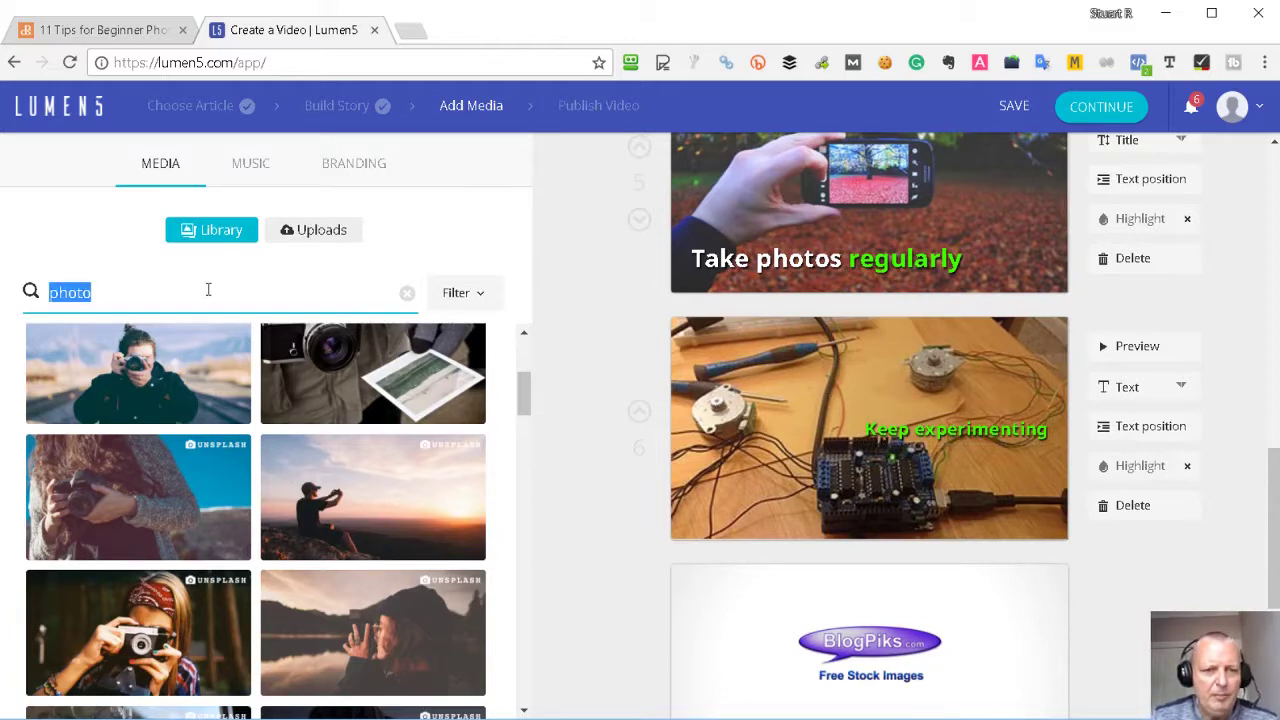
text(photo)
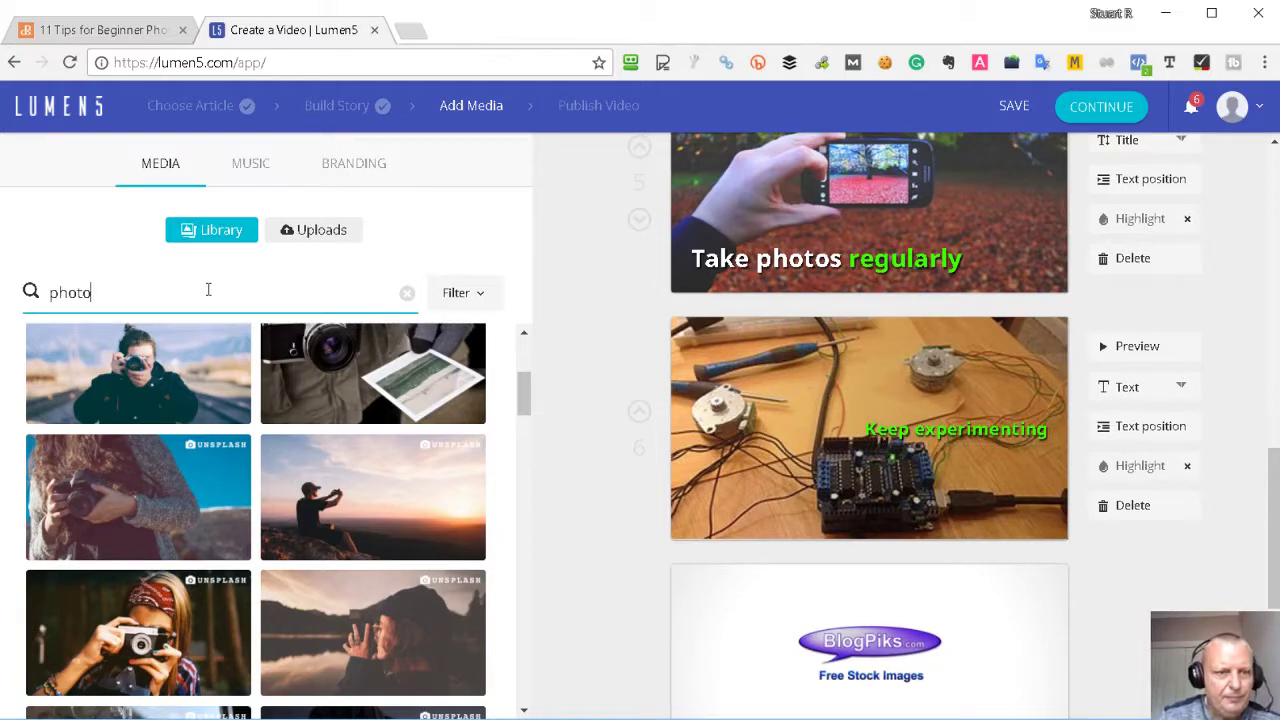
text(graphy)
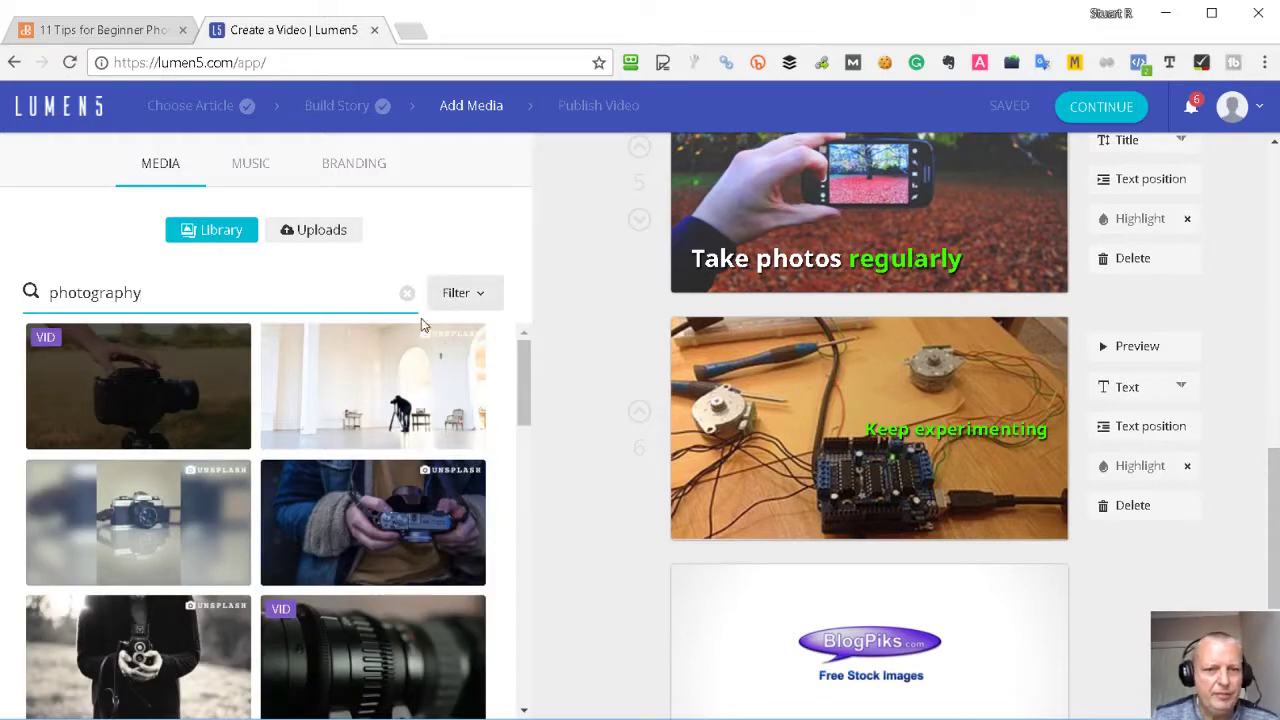
scroll(521, 372, down, 2)
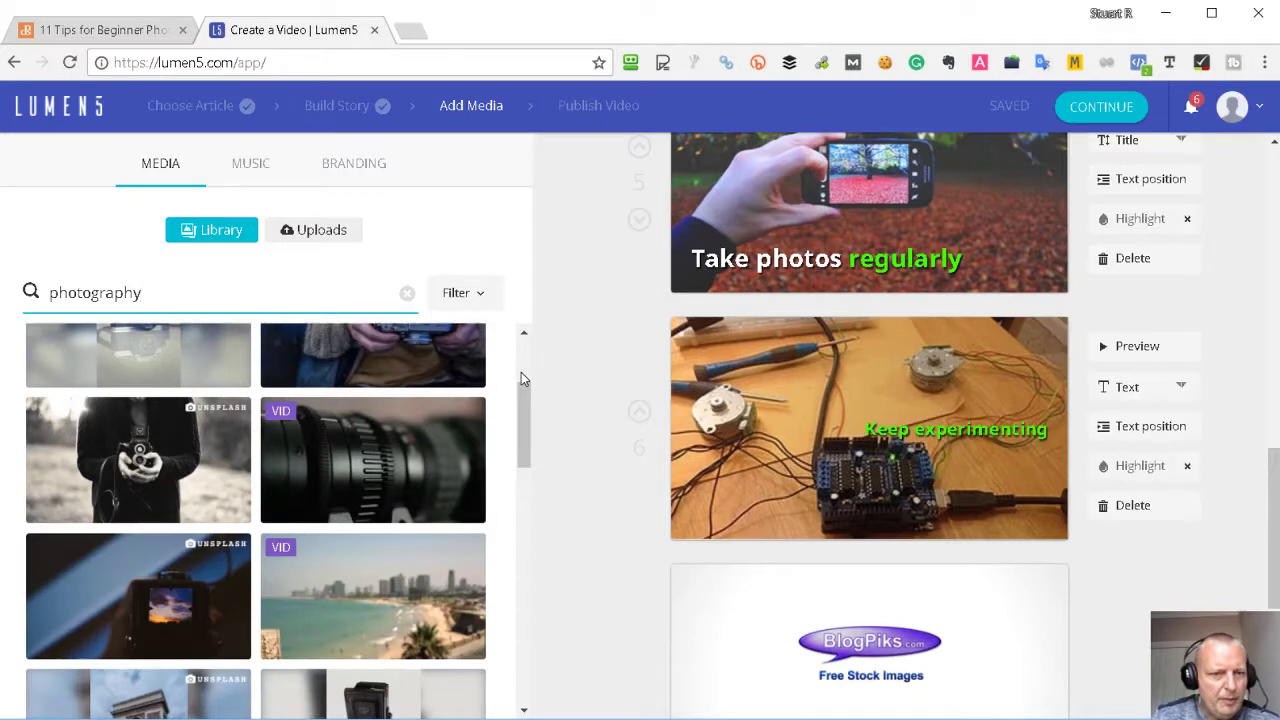
scroll(521, 372, down, 1)
scroll(196, 412, up, 1)
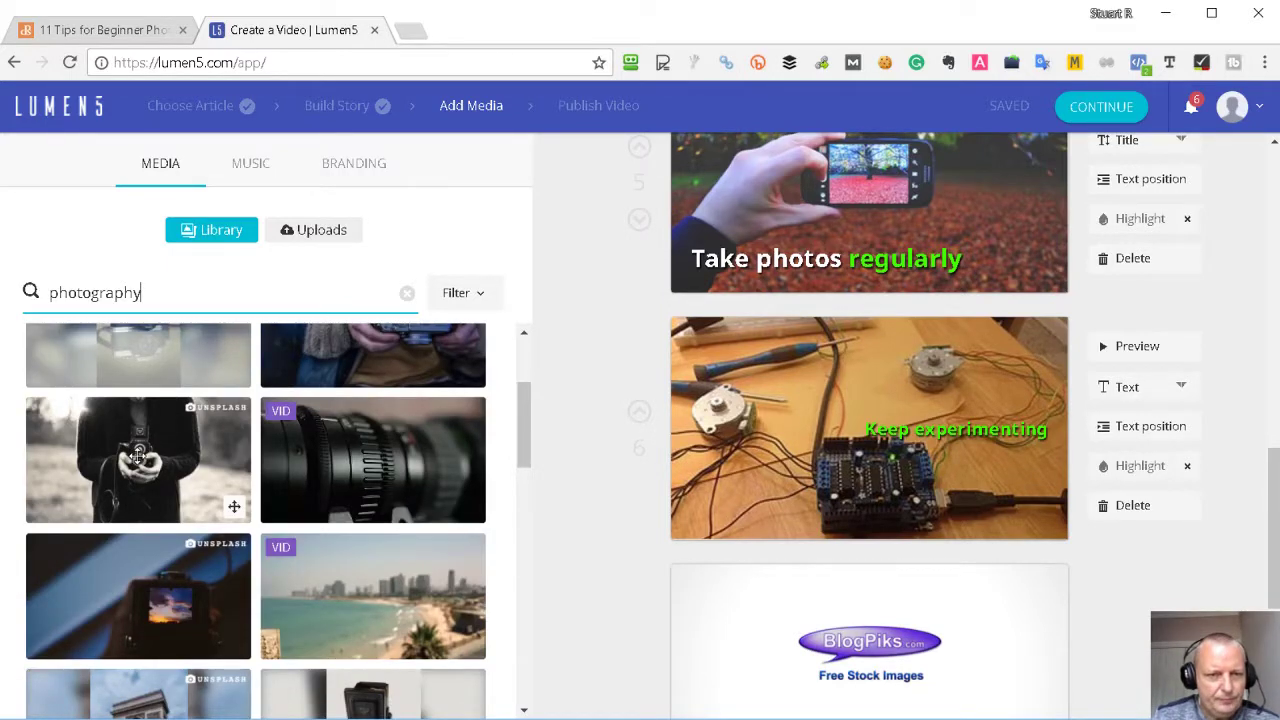
scroll(138, 455, down, 1)
scroll(373, 385, up, 1)
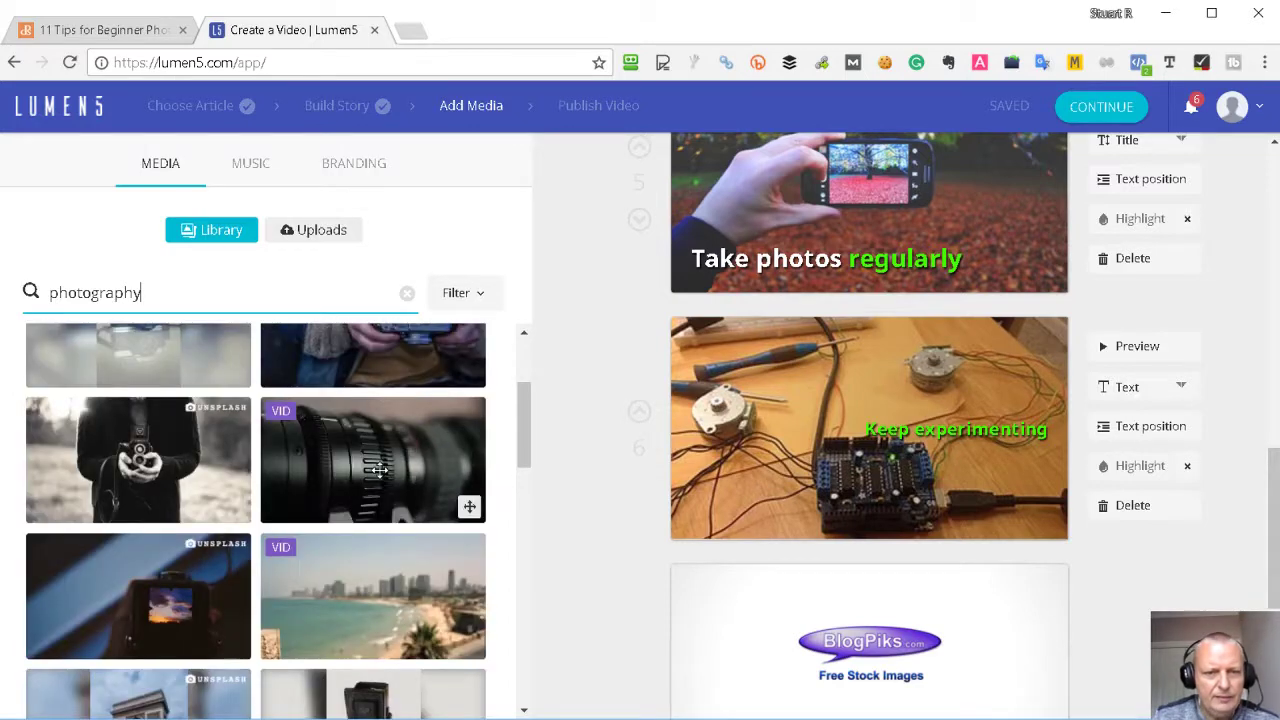
scroll(388, 410, down, 1)
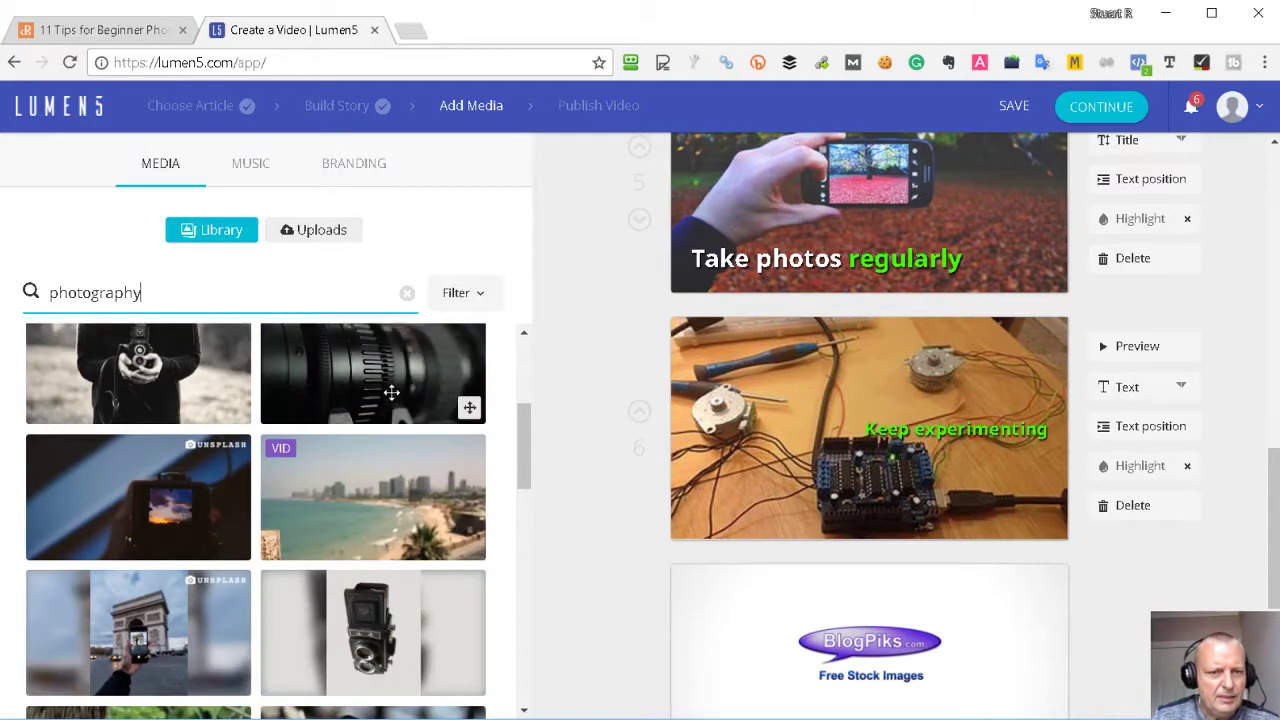
scroll(385, 400, down, 1)
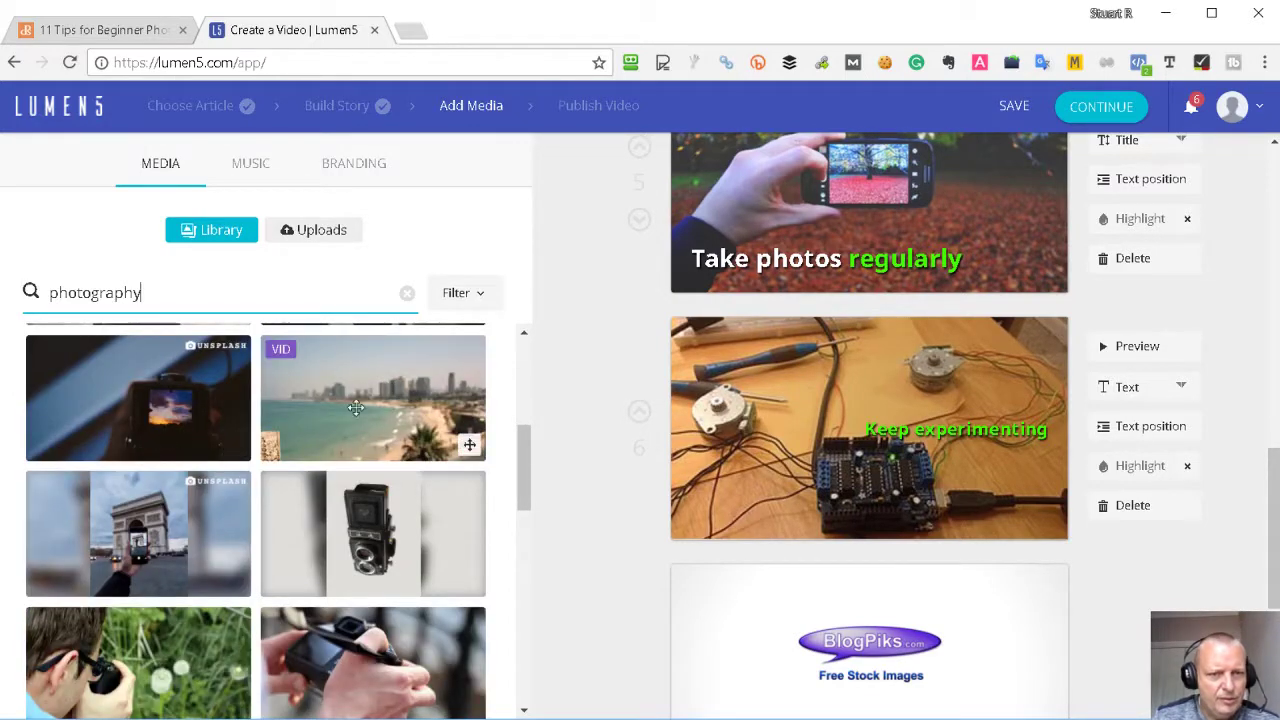
scroll(356, 408, down, 4)
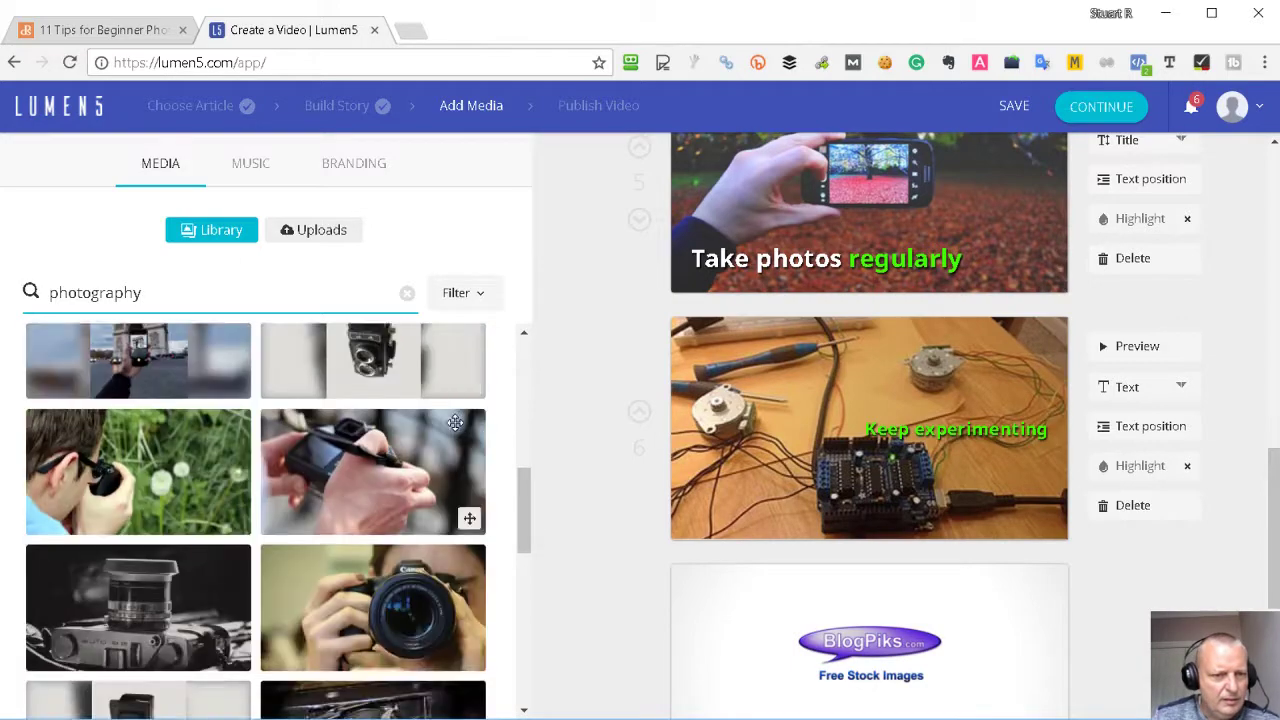
scroll(428, 462, up, 2)
scroll(428, 462, down, 5)
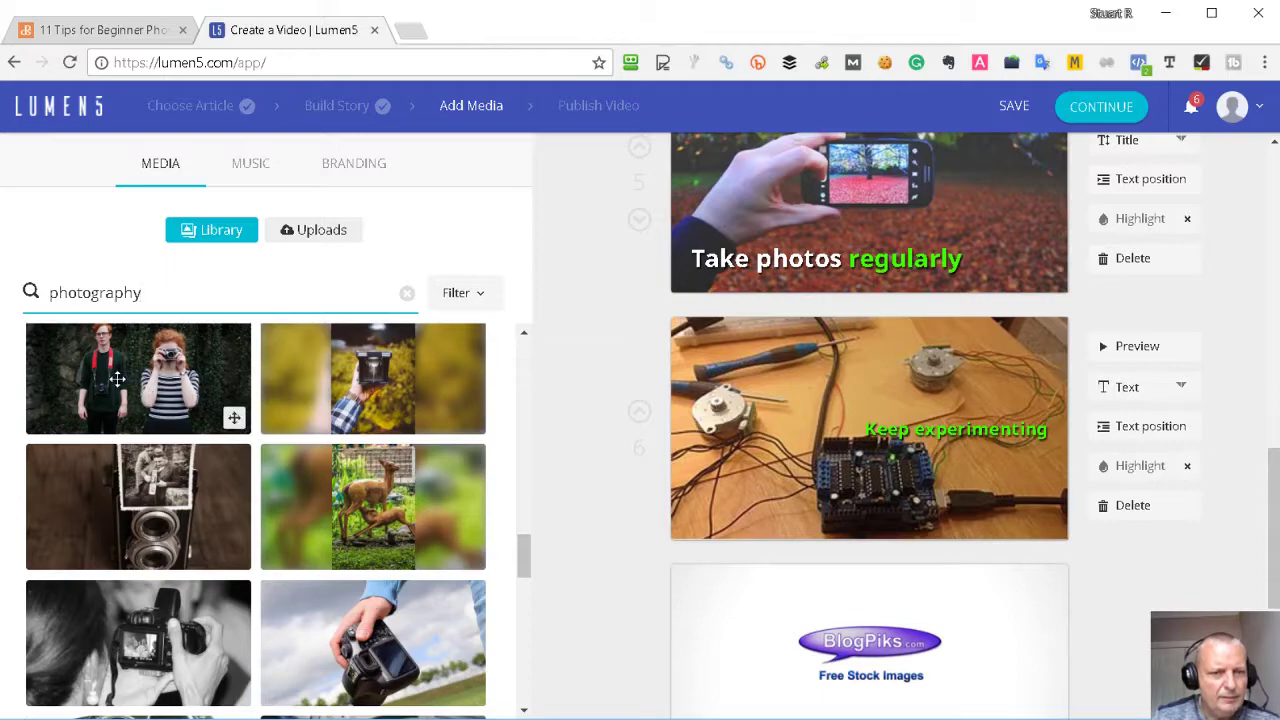
drag(120, 385, 118, 380)
scroll(395, 458, up, 5)
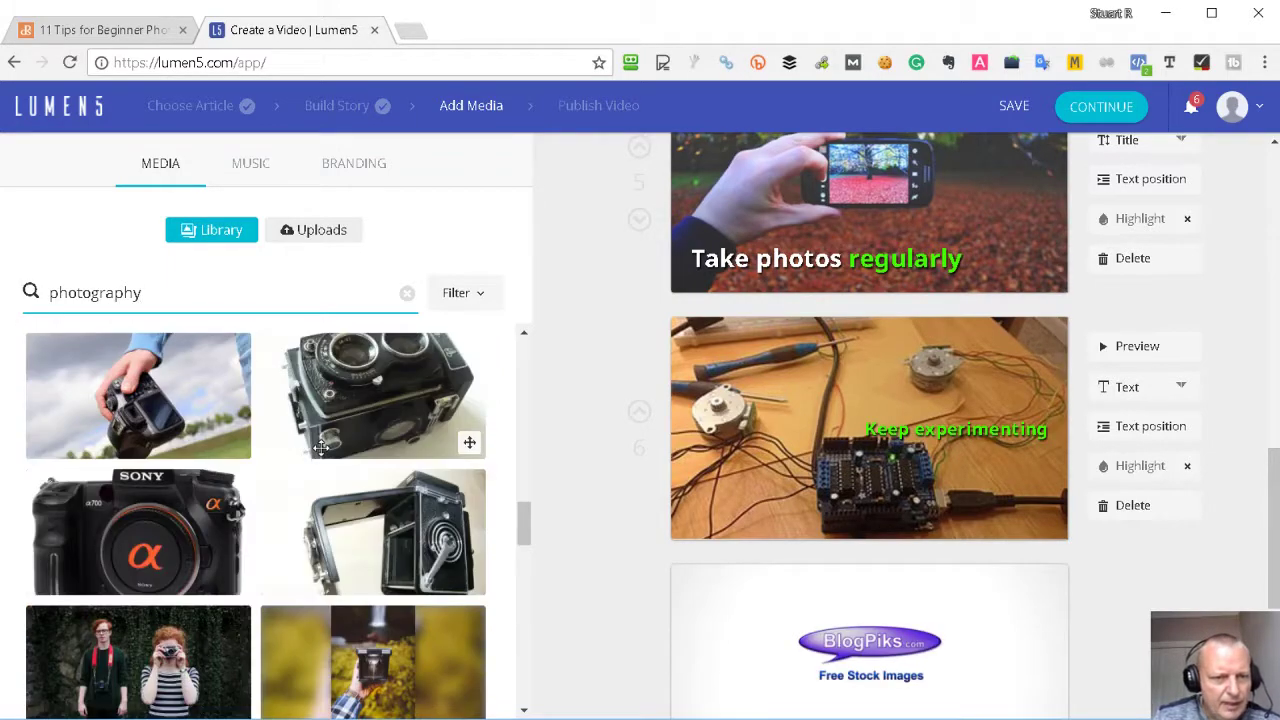
scroll(395, 458, up, 5)
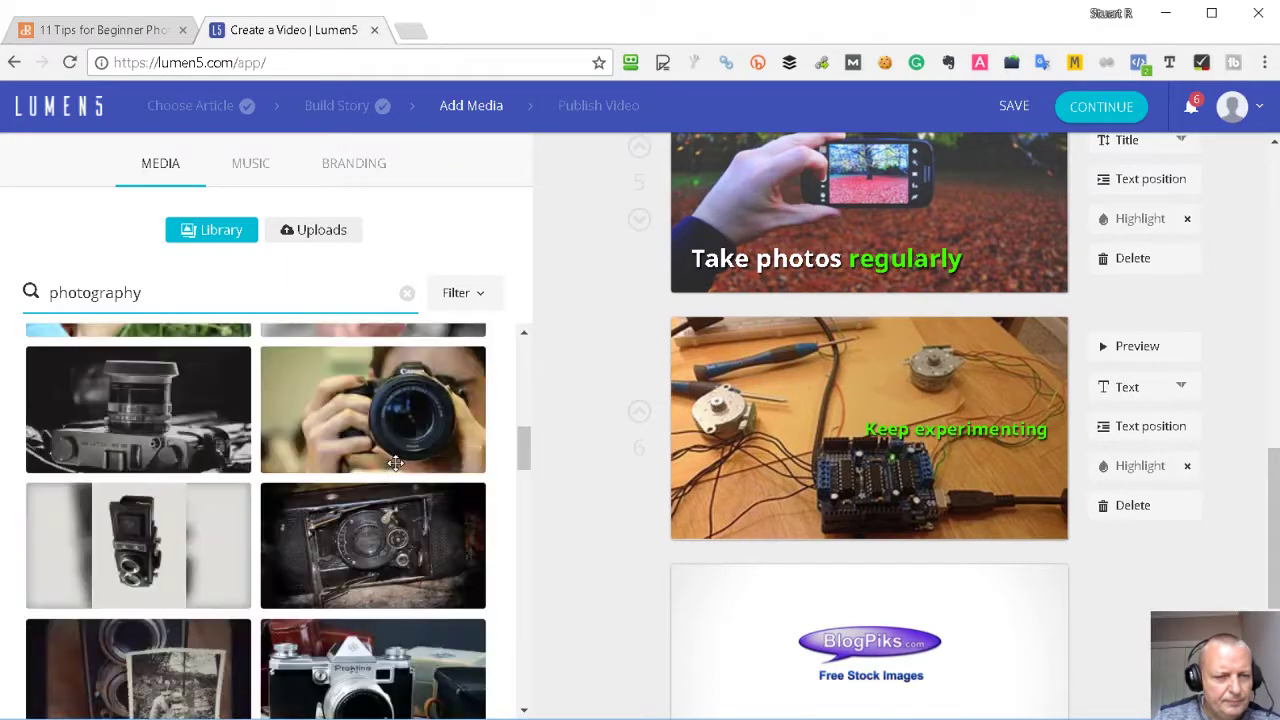
scroll(395, 462, up, 3)
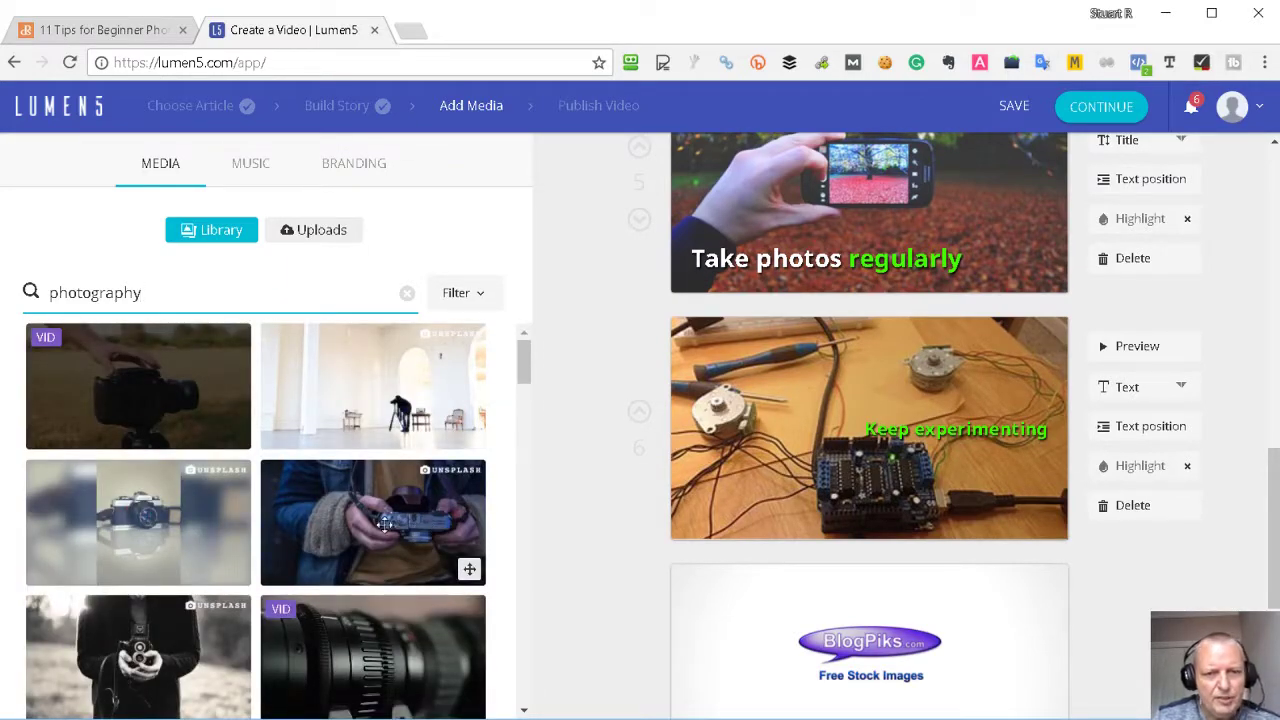
drag(390, 520, 907, 478)
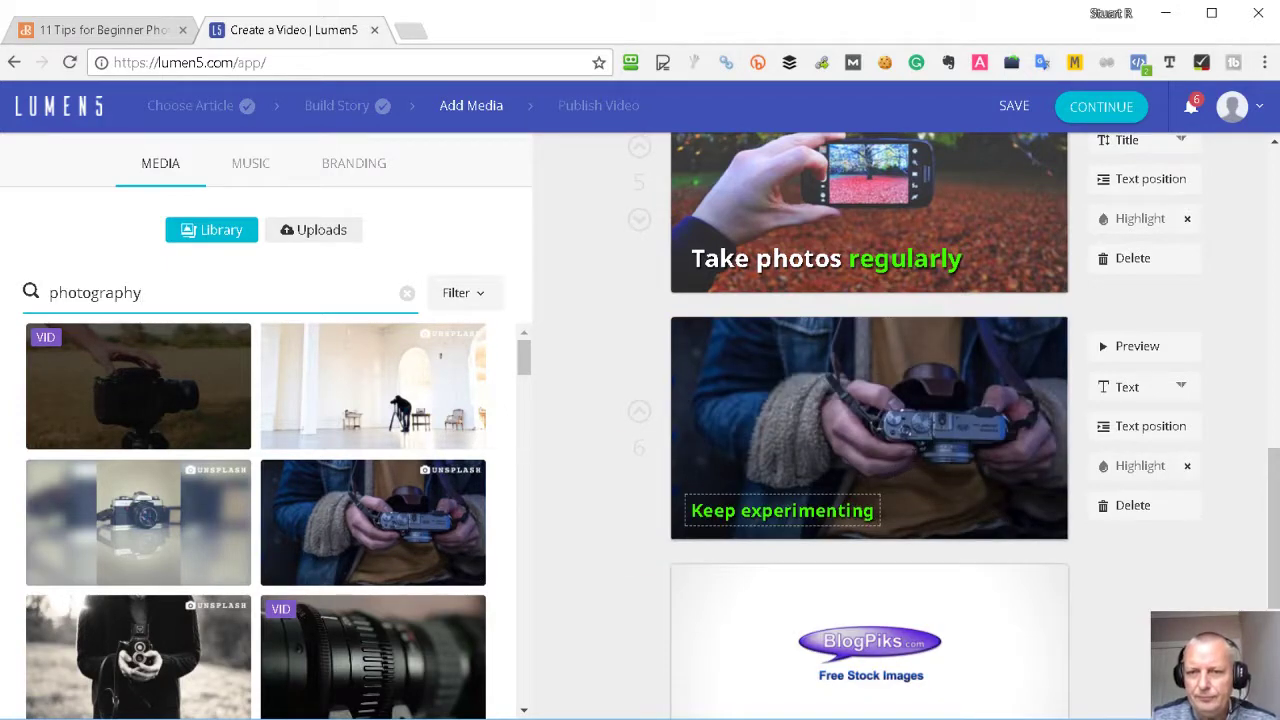
Change the text style of scene 6's "Keep experimenting" to Title
click(1160, 396)
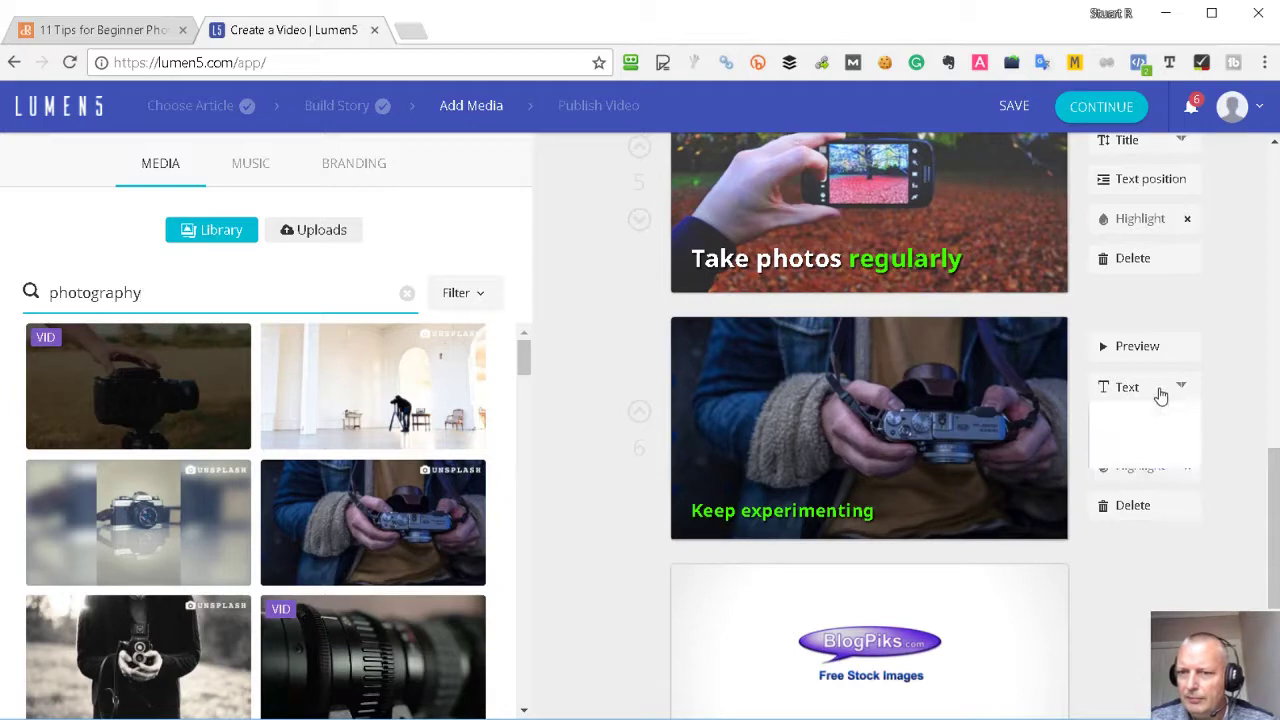
click(1140, 457)
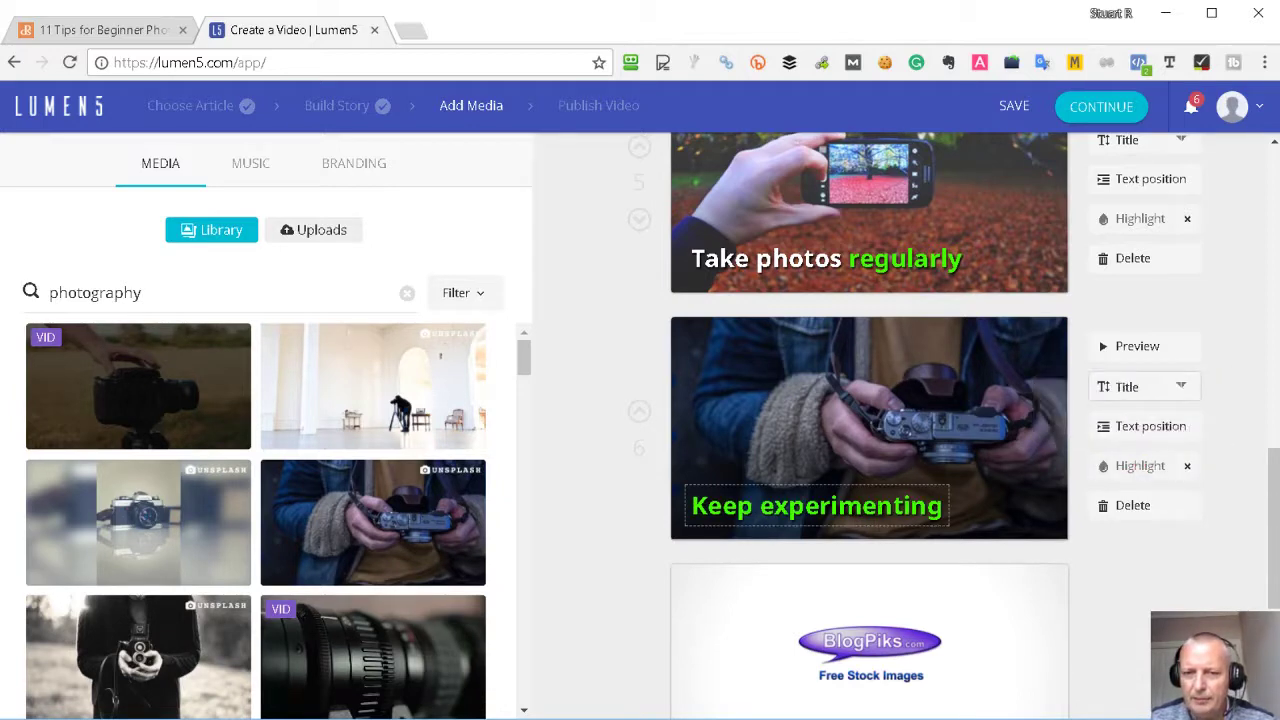
Limit the highlight in scene 6's title to the word "experimenting" and align the title to the lower right of the image
double_click(850, 506)
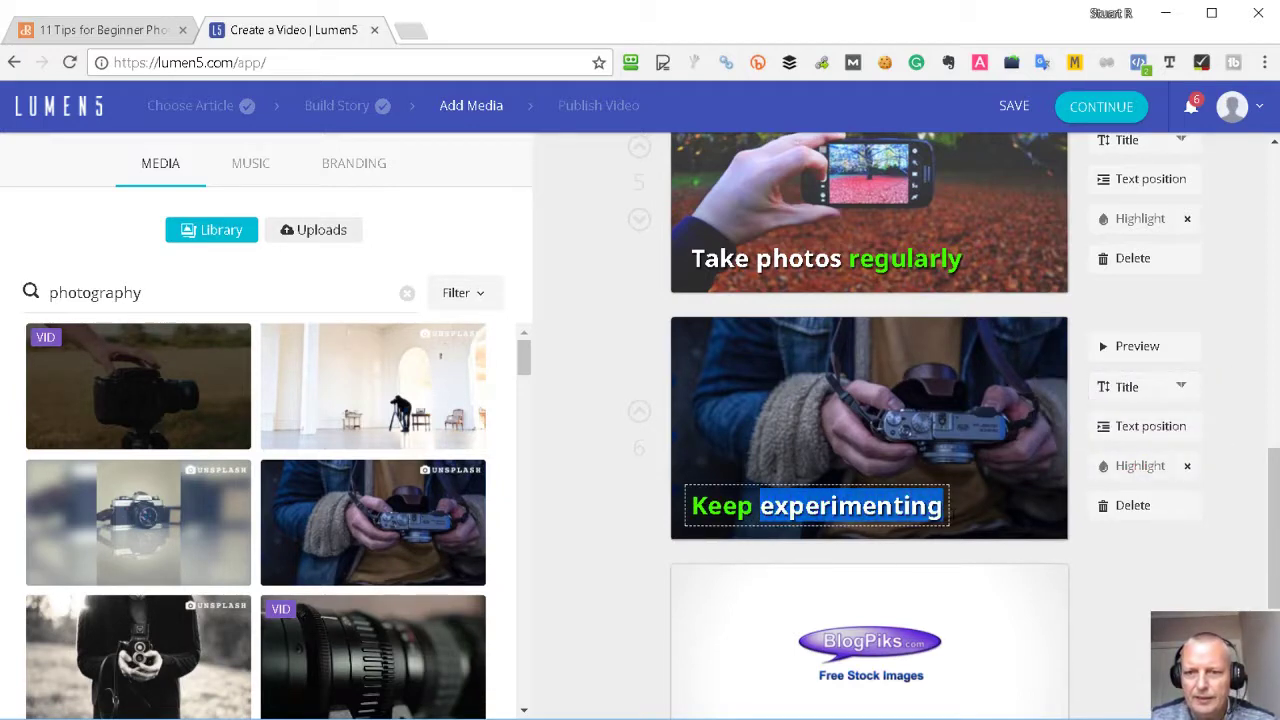
click(1140, 468)
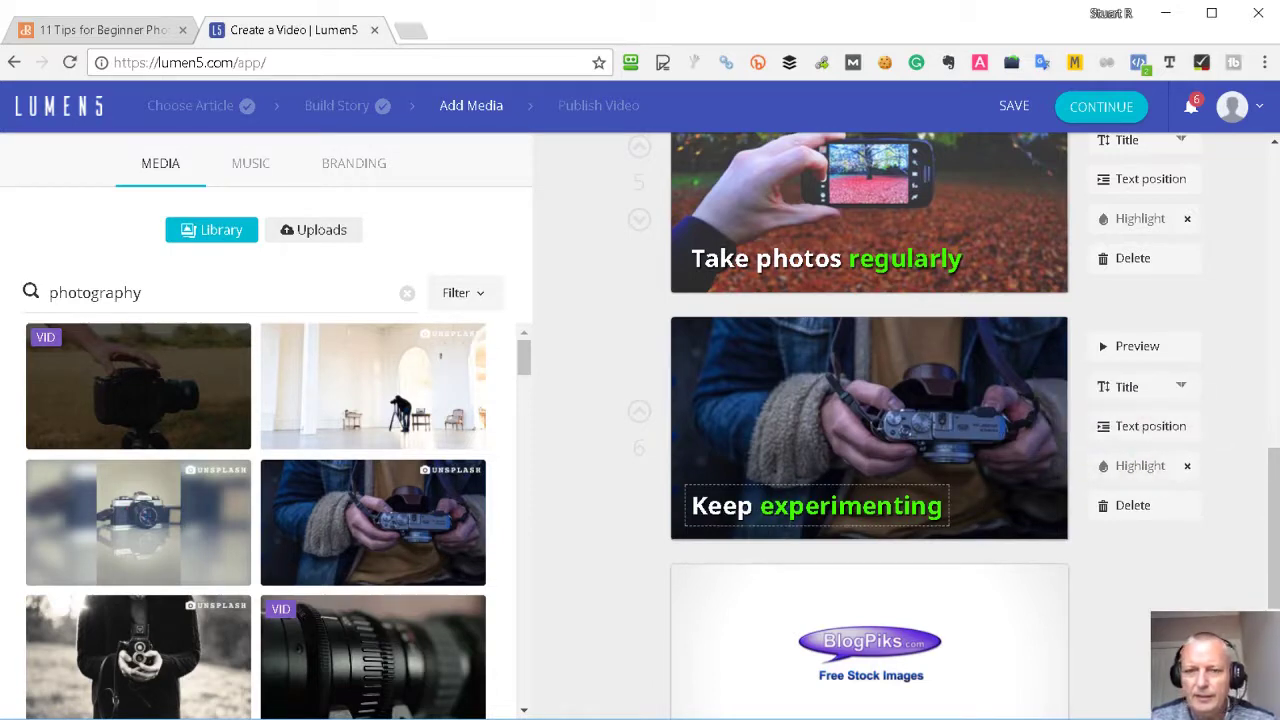
click(1152, 427)
click(1182, 538)
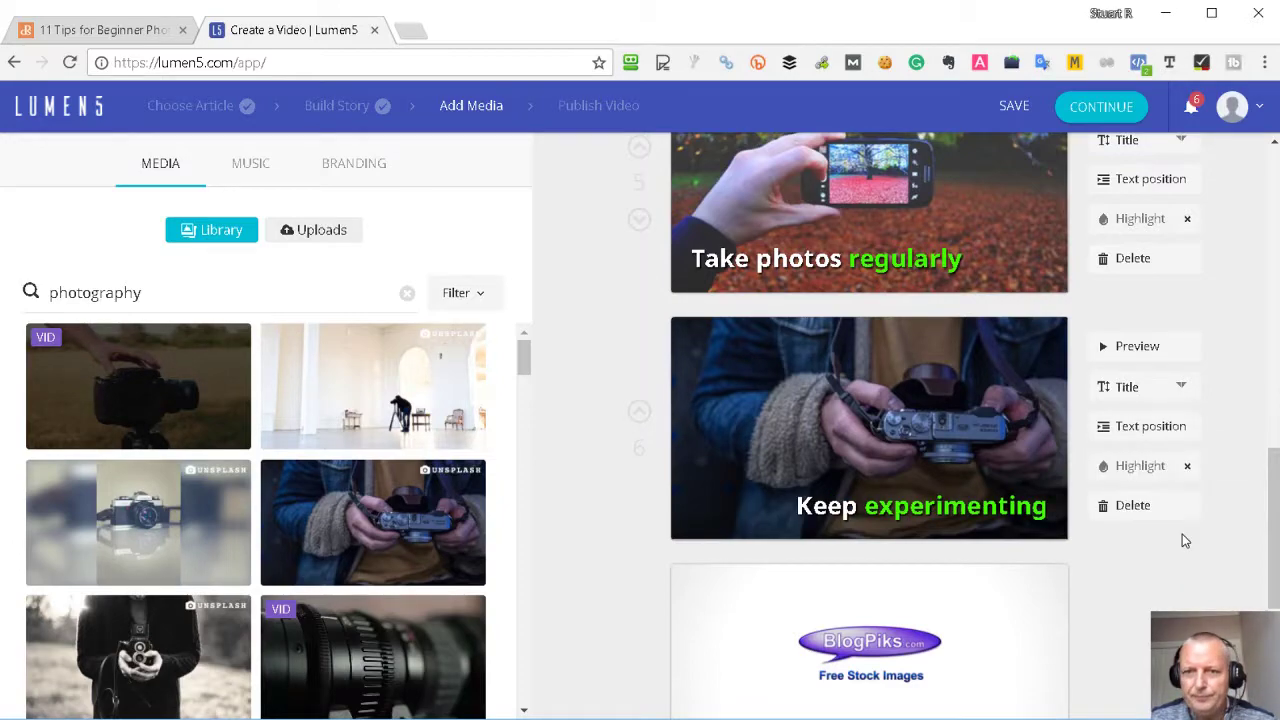
scroll(1080, 443, down, 1)
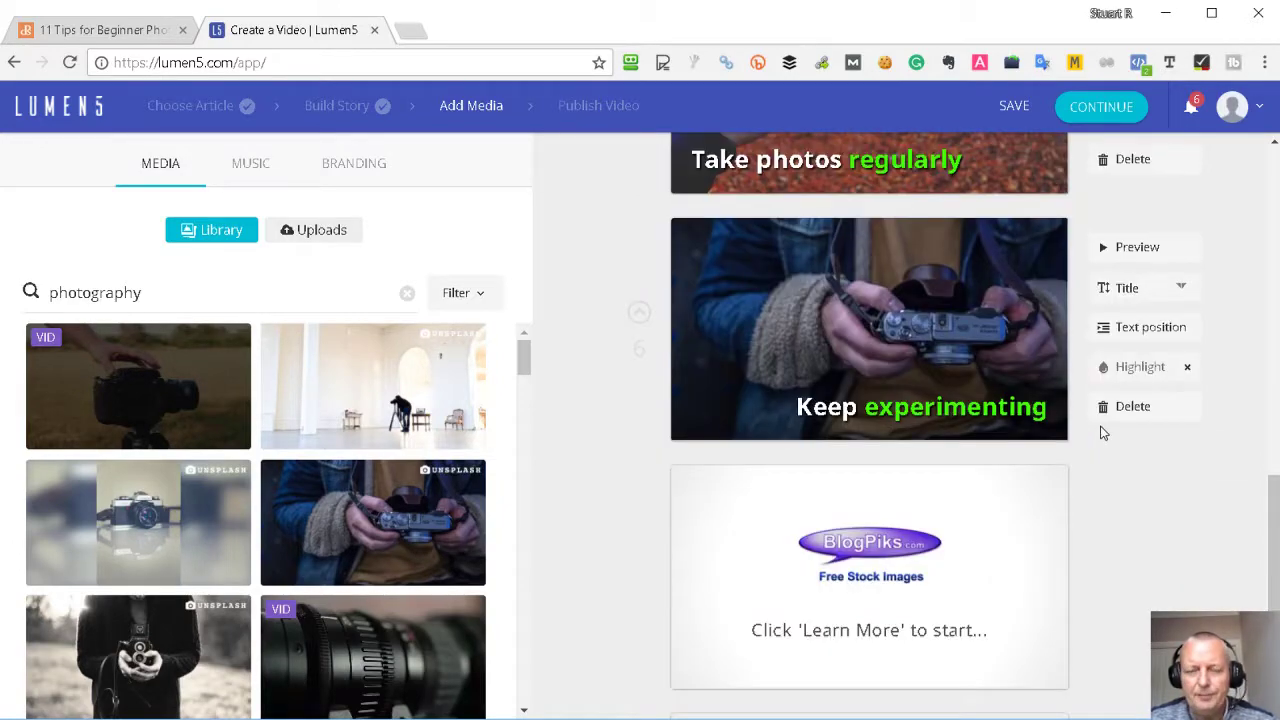
scroll(1103, 429, up, 6)
scroll(1130, 350, up, 4)
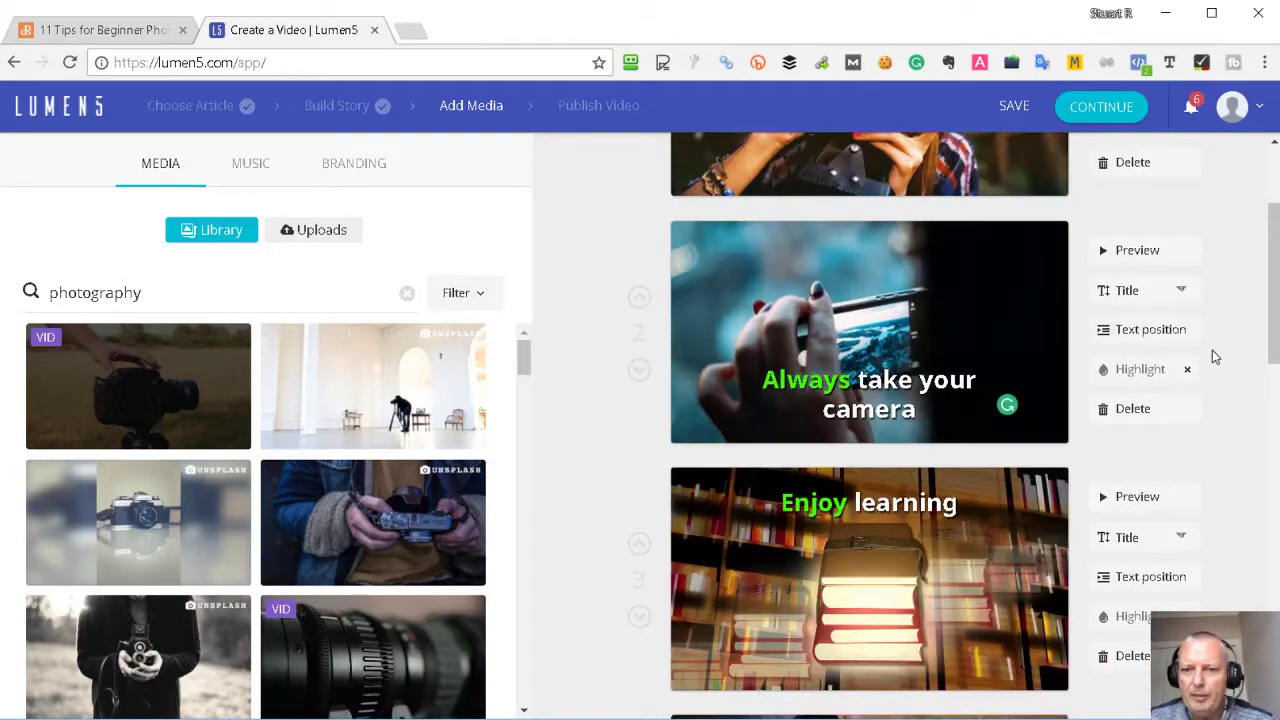
scroll(1211, 357, up, 2)
scroll(1200, 360, down, 1)
scroll(1185, 365, down, 10)
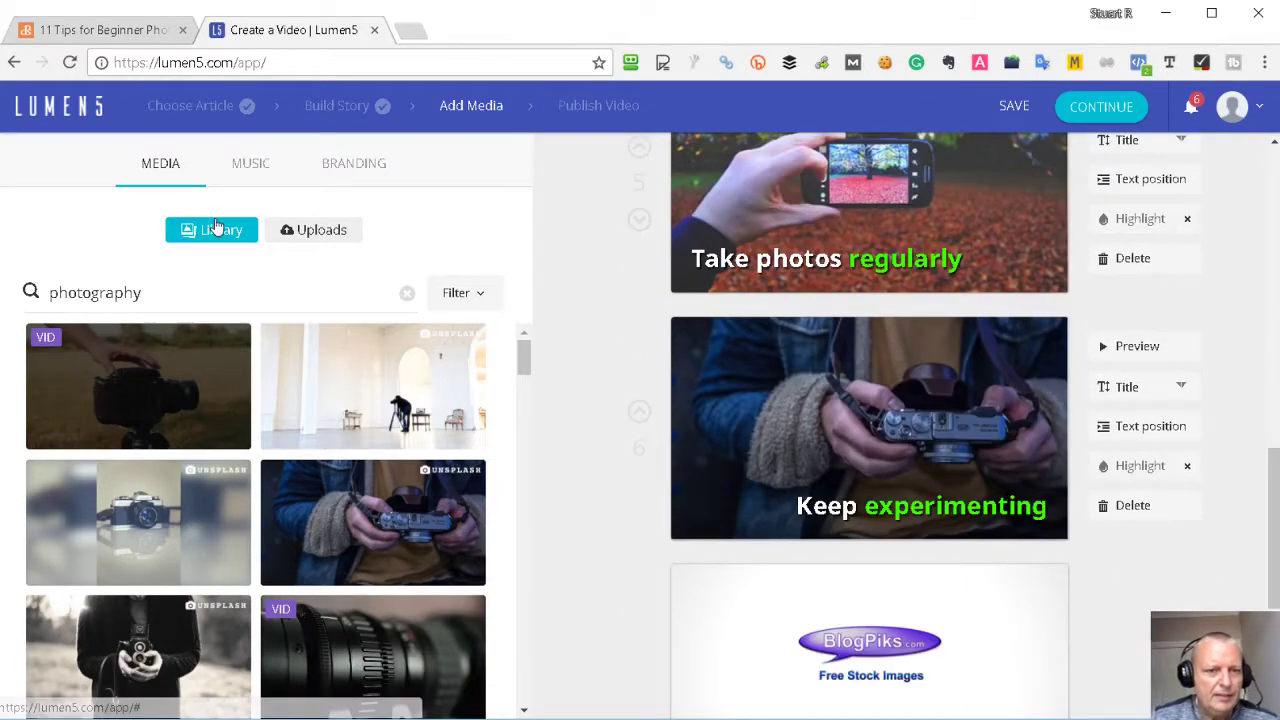
Open the music library and listen to samples of Happy Rock, Sneaky Snitch and Hyperfun
click(243, 168)
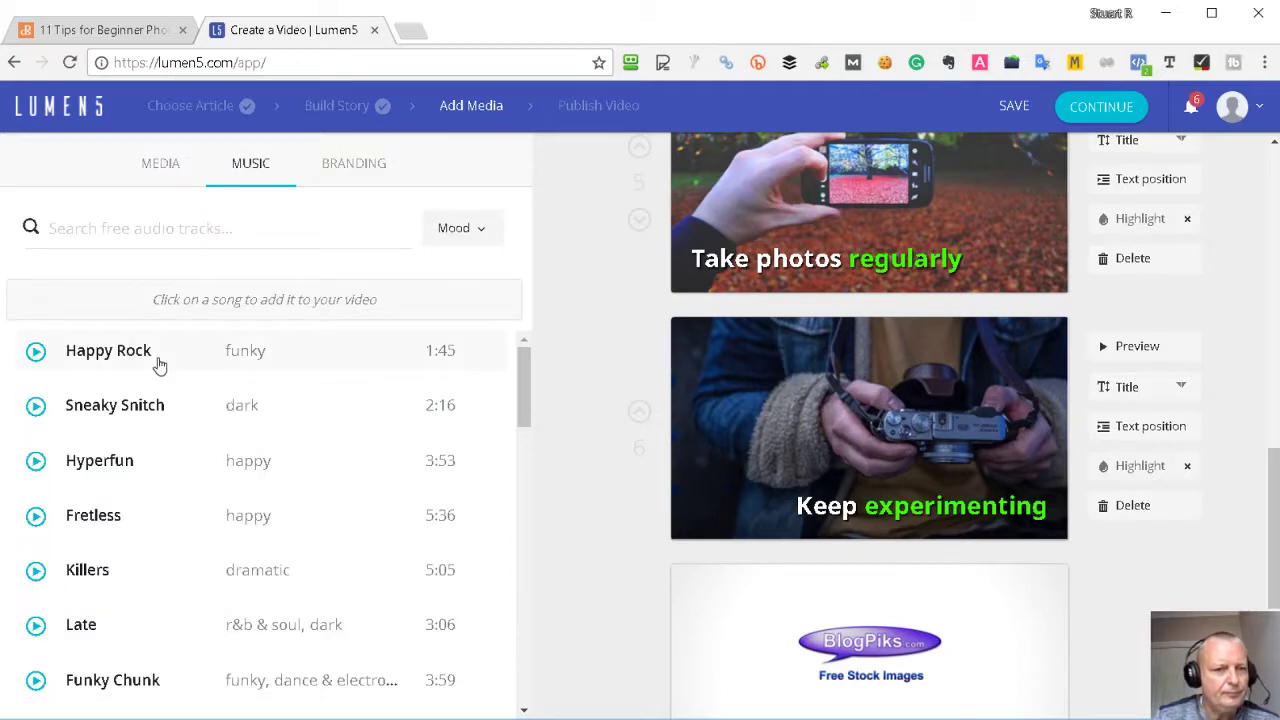
click(36, 352)
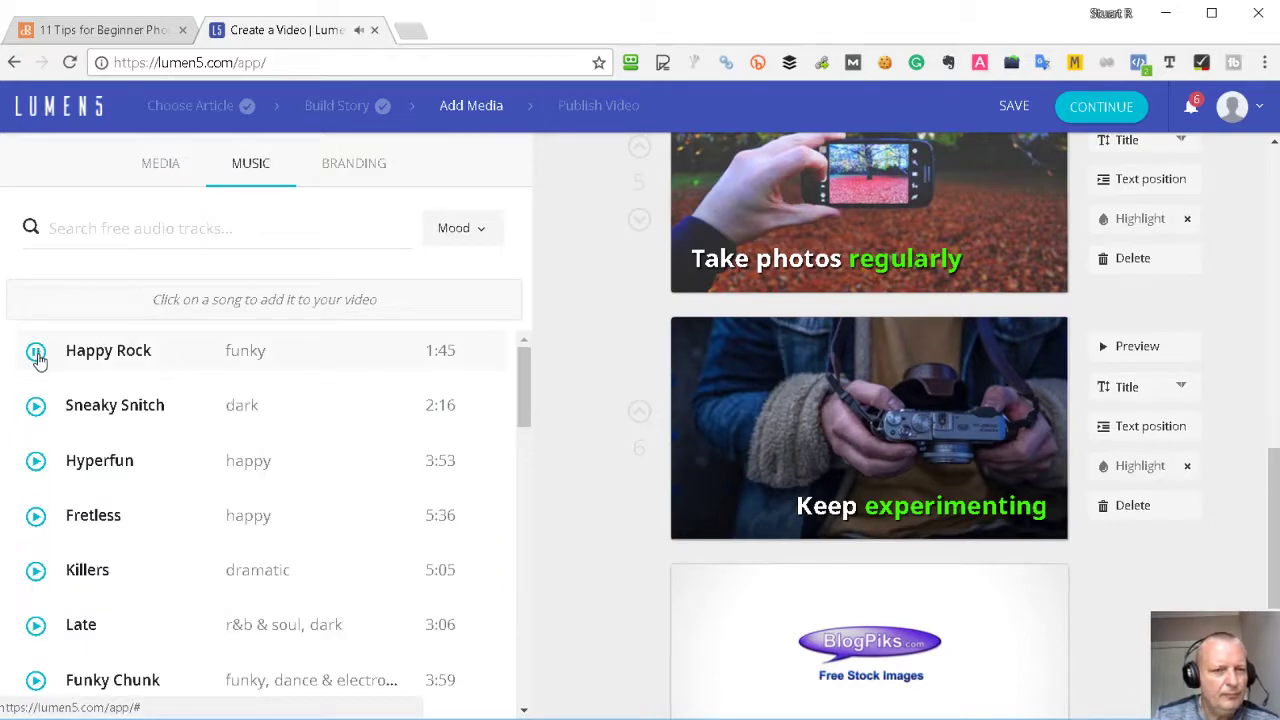
click(36, 354)
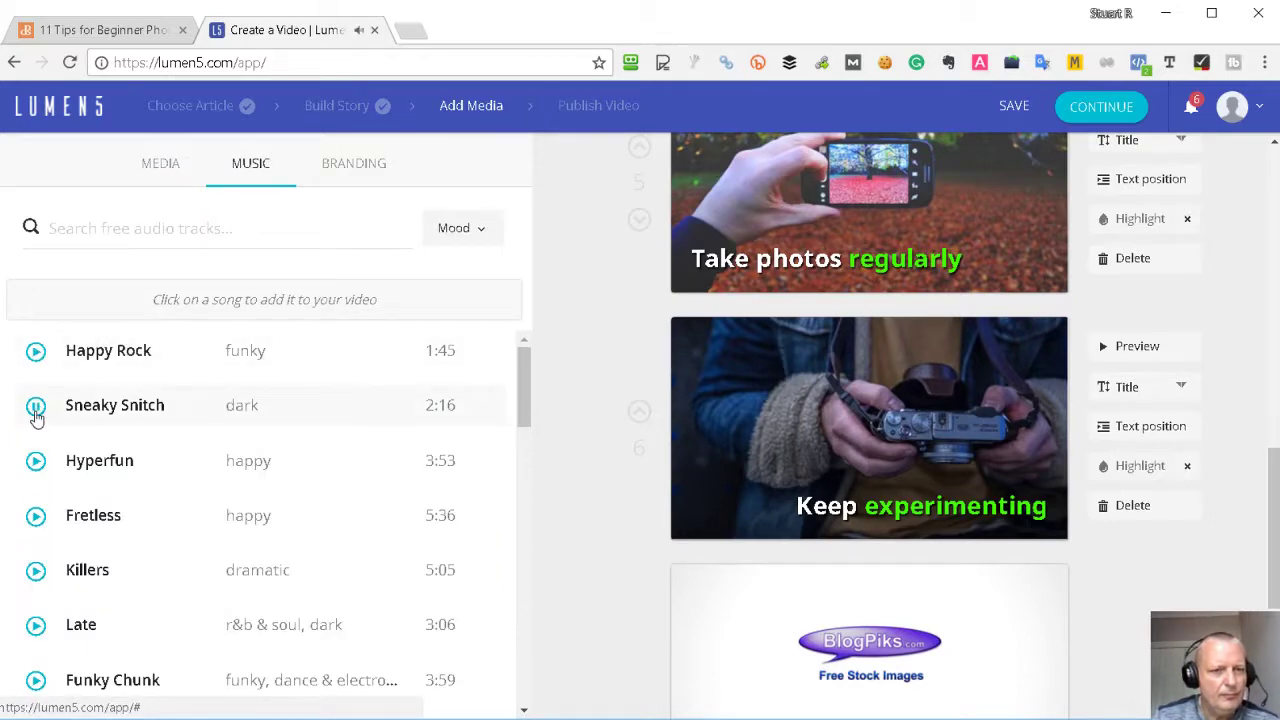
click(36, 412)
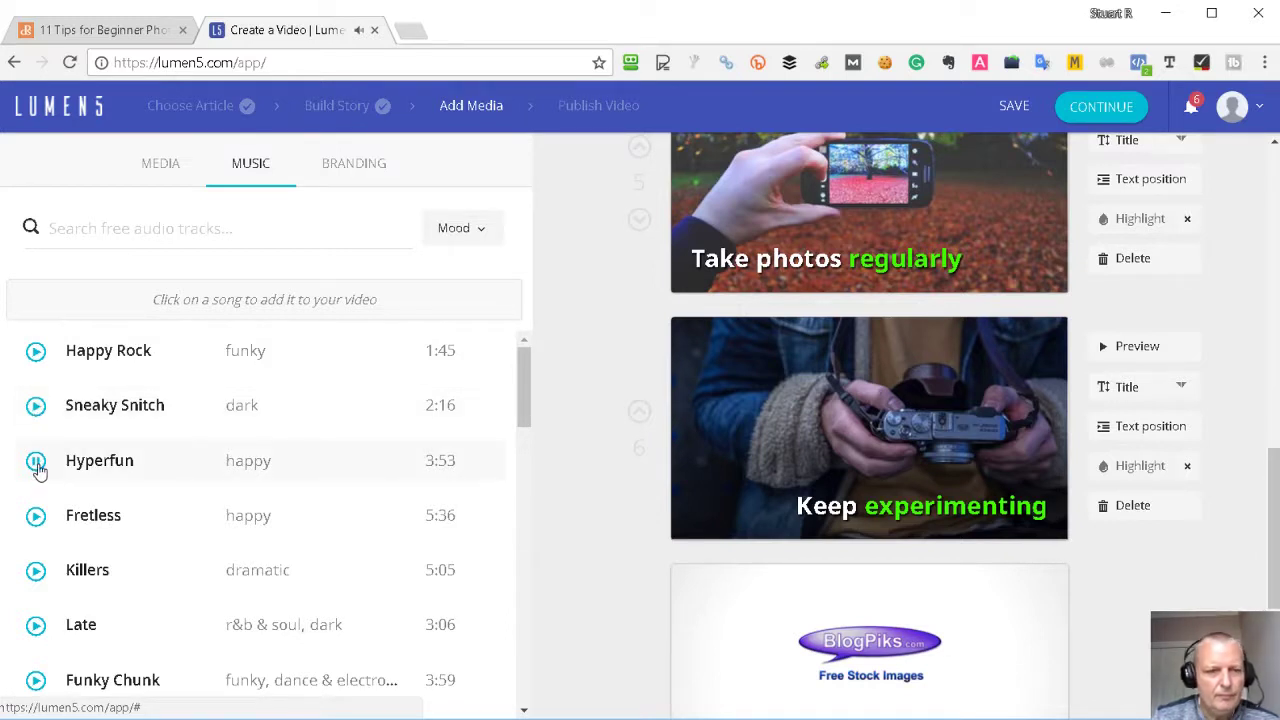
click(36, 463)
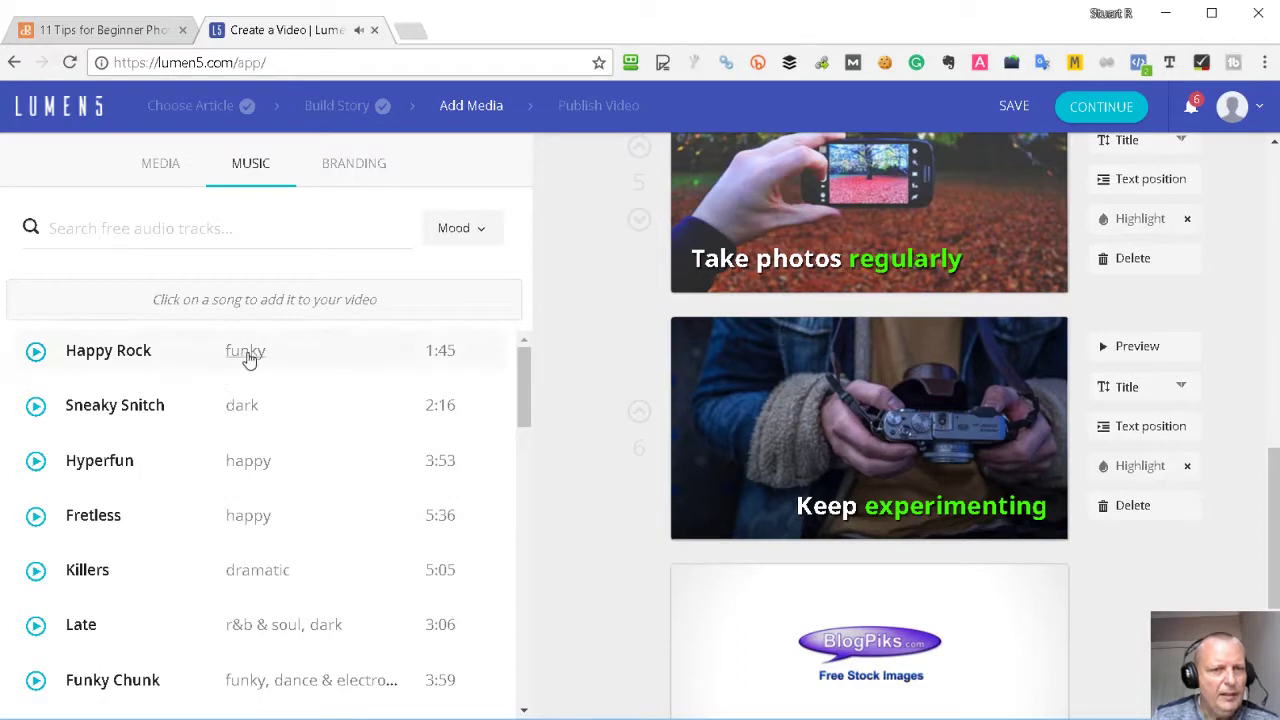
Filter the audio tracks by the Funky mood and listen to Funky Chunk and India
click(468, 230)
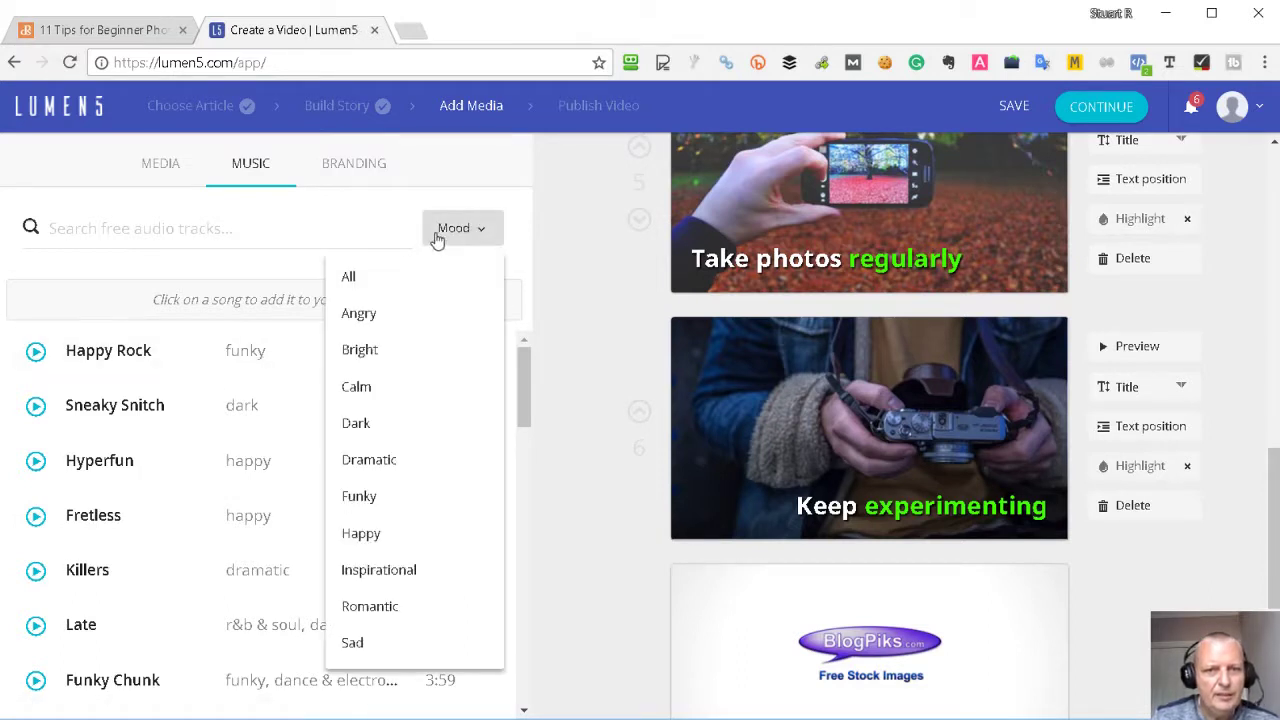
click(362, 496)
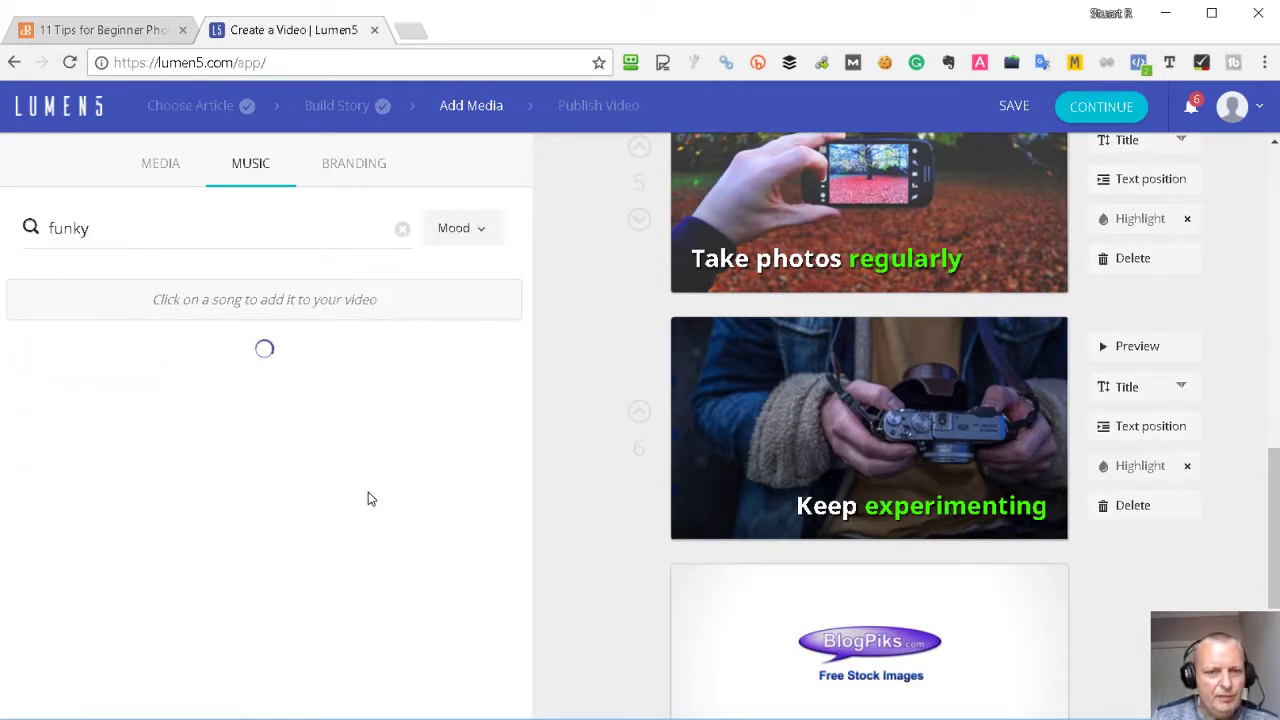
click(35, 407)
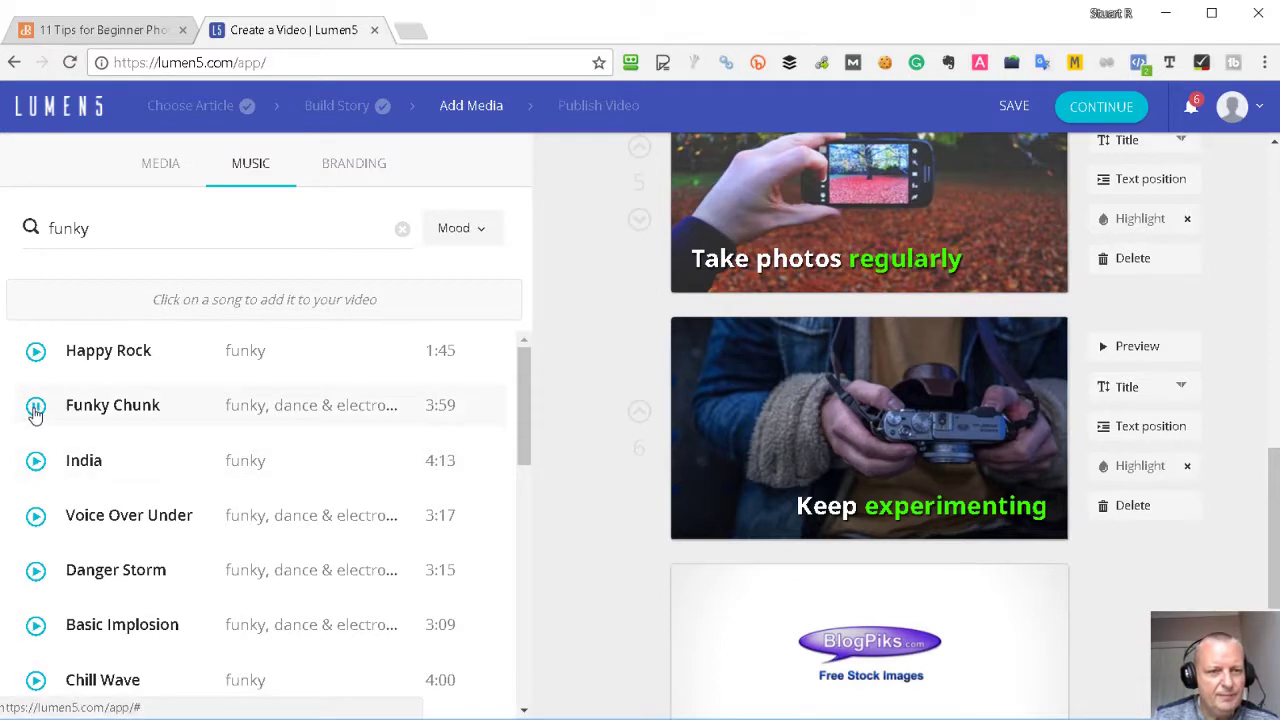
click(37, 461)
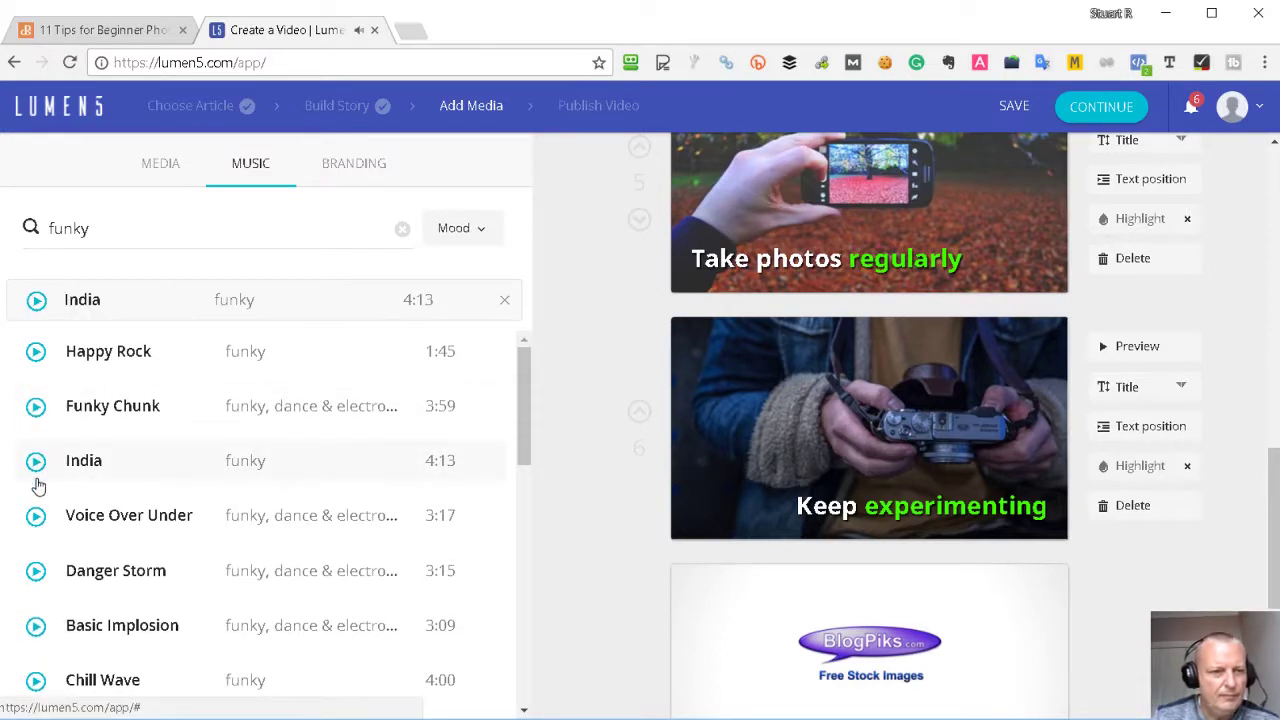
click(36, 461)
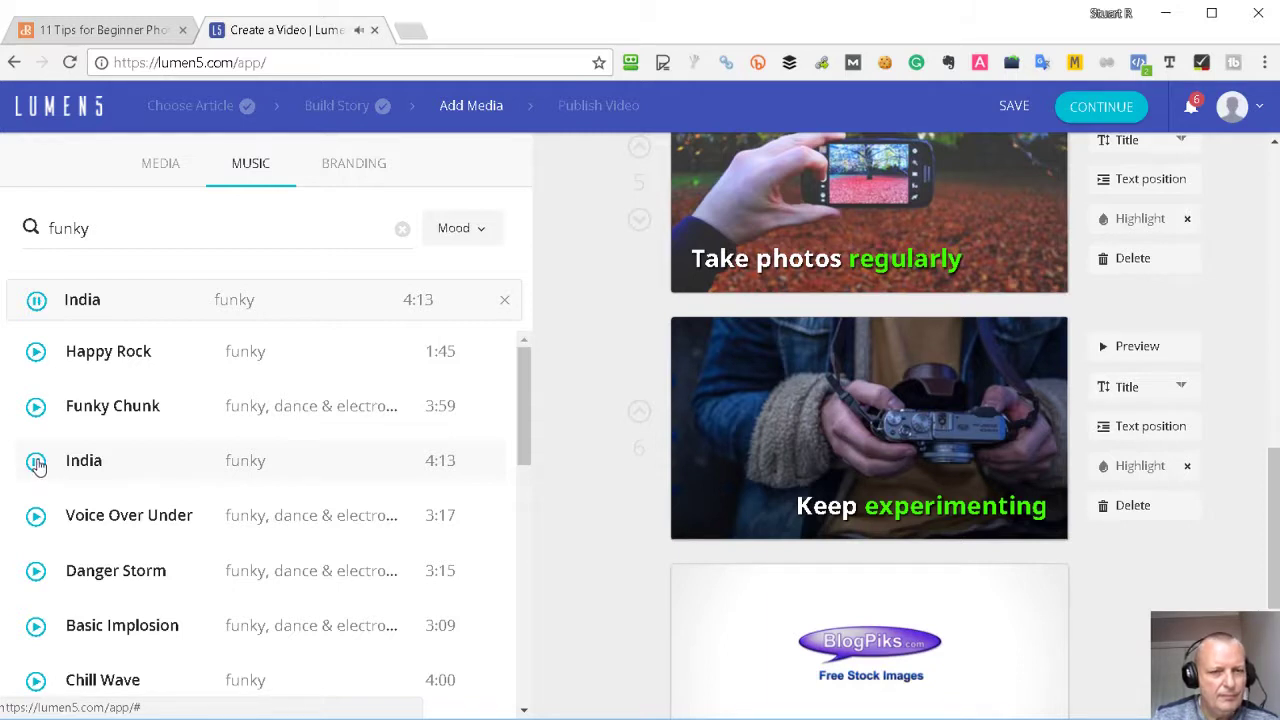
Sample Voice Over Under and Danger Storm, and set Happy Rock as the video's music track
click(36, 516)
click(36, 516)
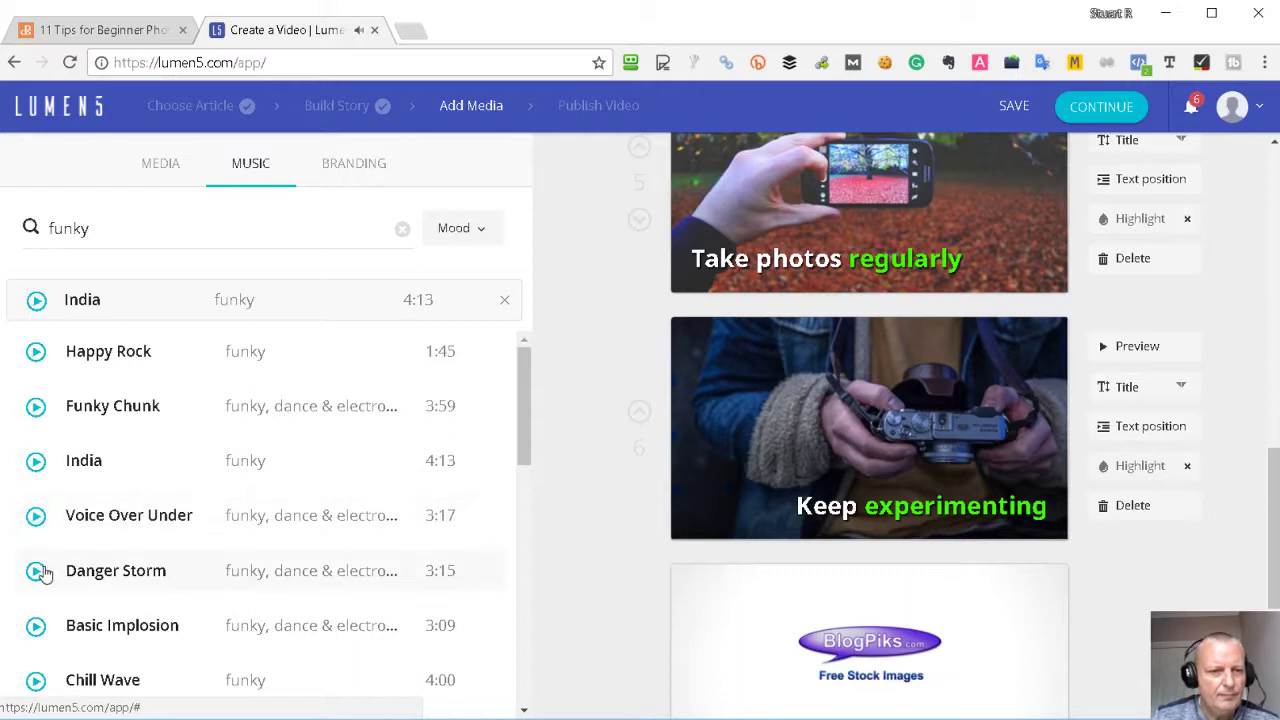
click(36, 571)
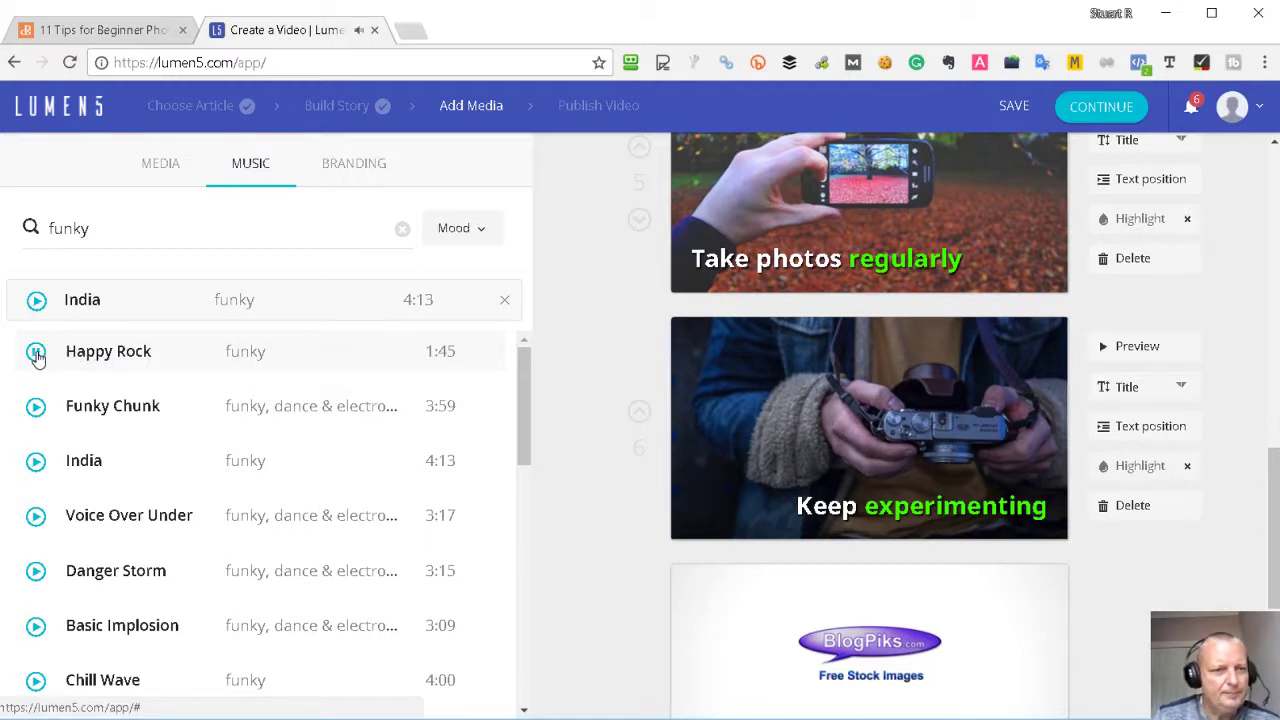
click(100, 358)
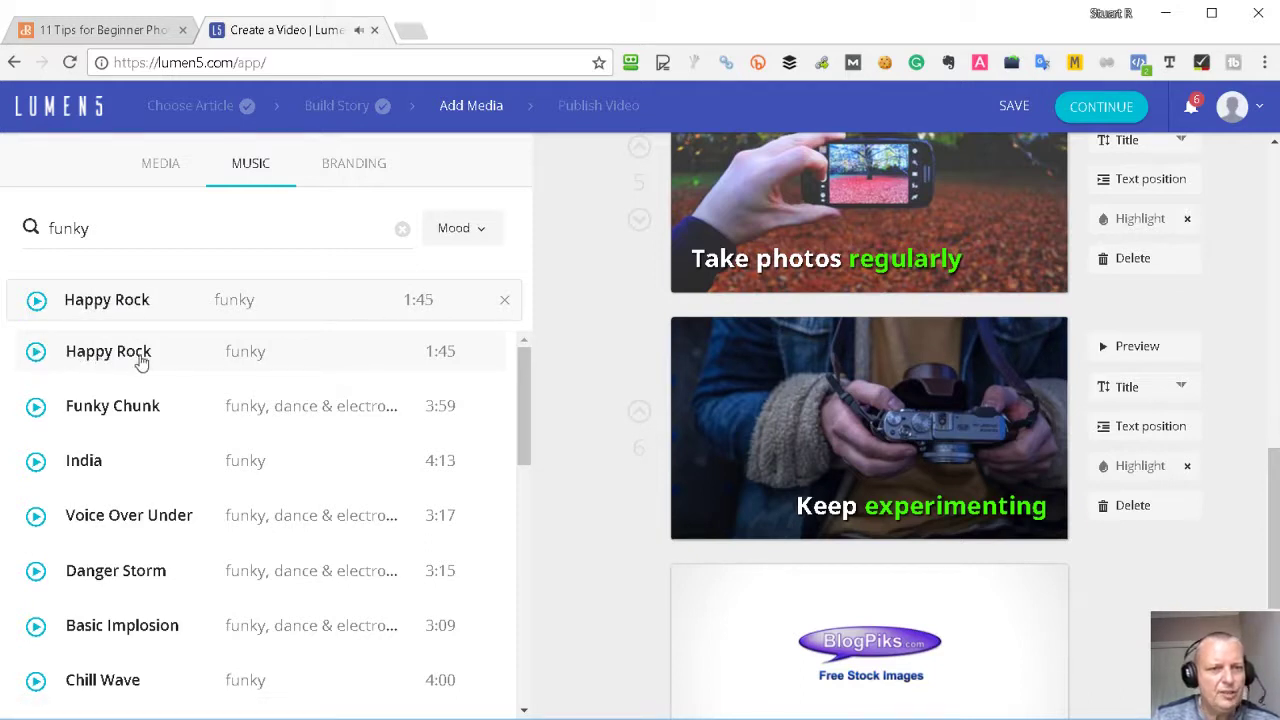
Open the video's branding settings and look over the watermark, logo and color options
click(349, 166)
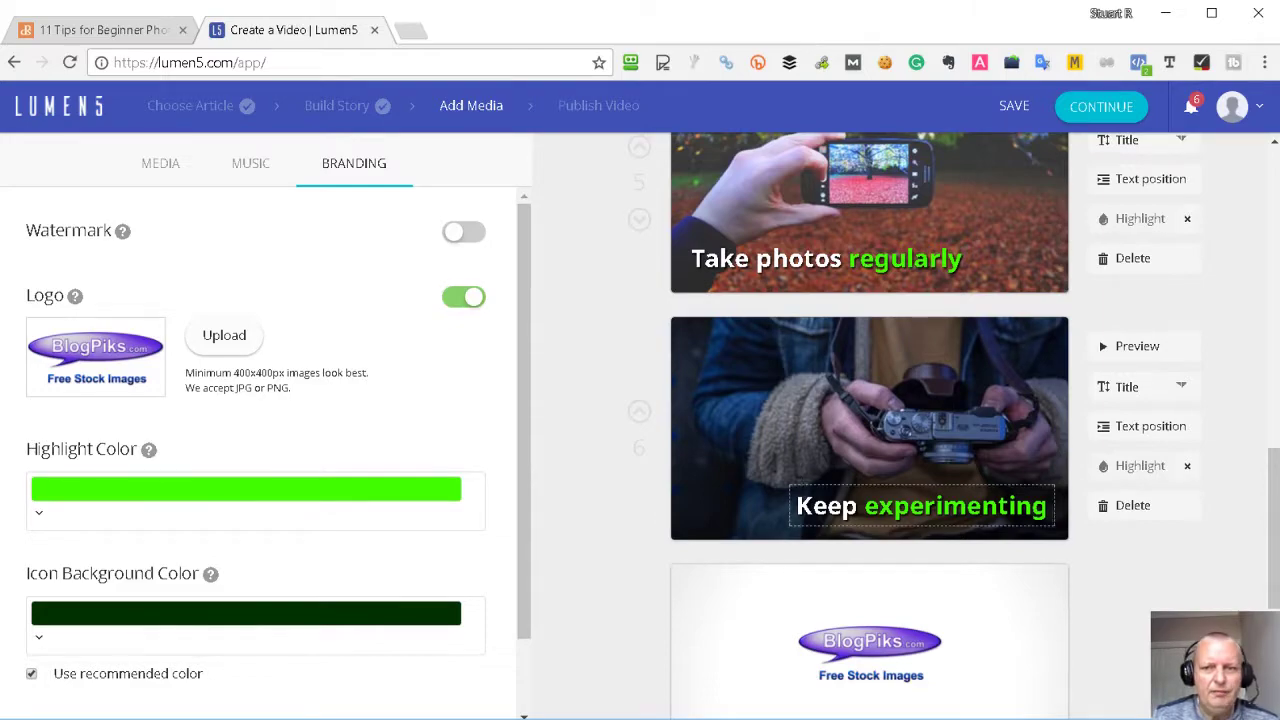
scroll(814, 295, up, 4)
scroll(886, 270, down, 4)
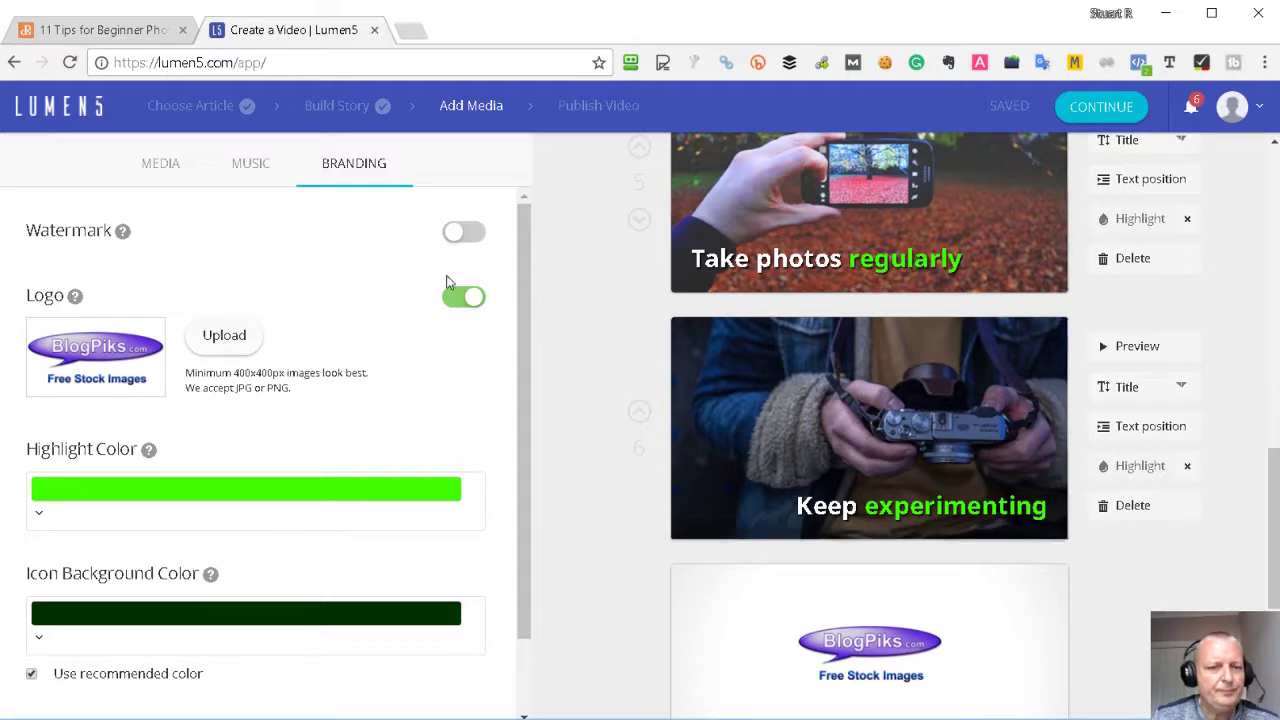
click(463, 236)
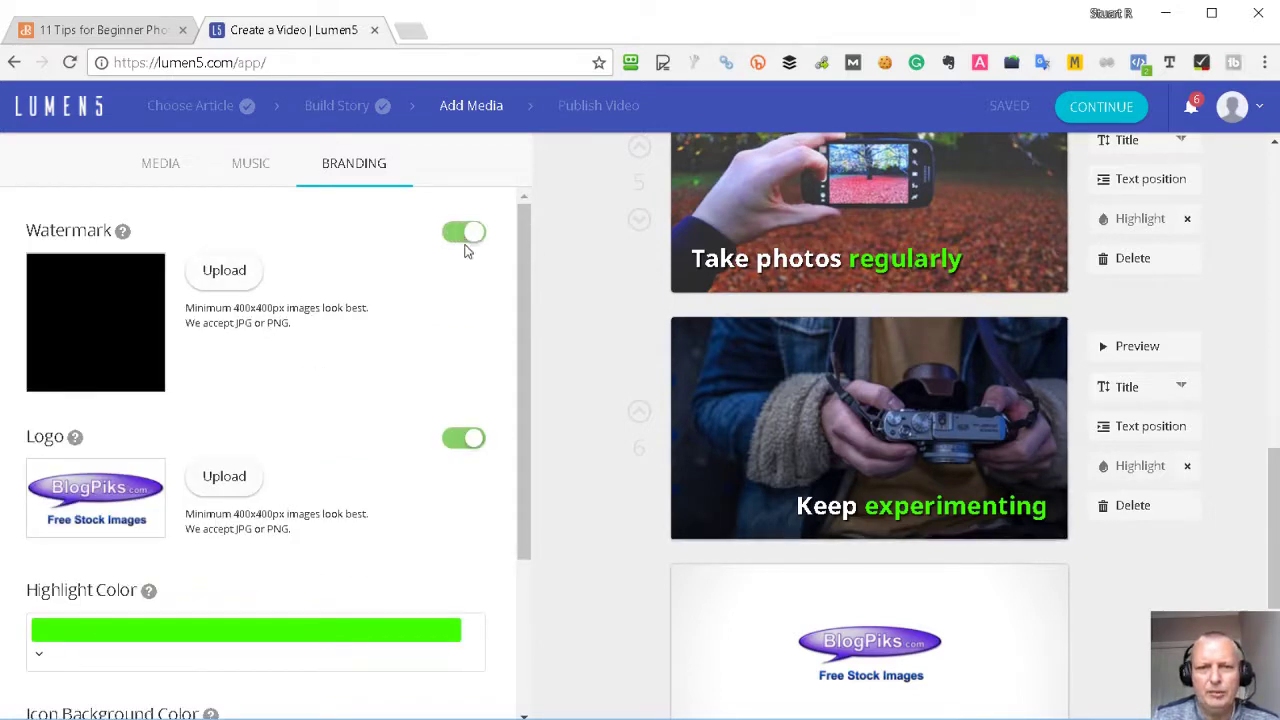
scroll(985, 390, up, 3)
scroll(1042, 398, down, 1)
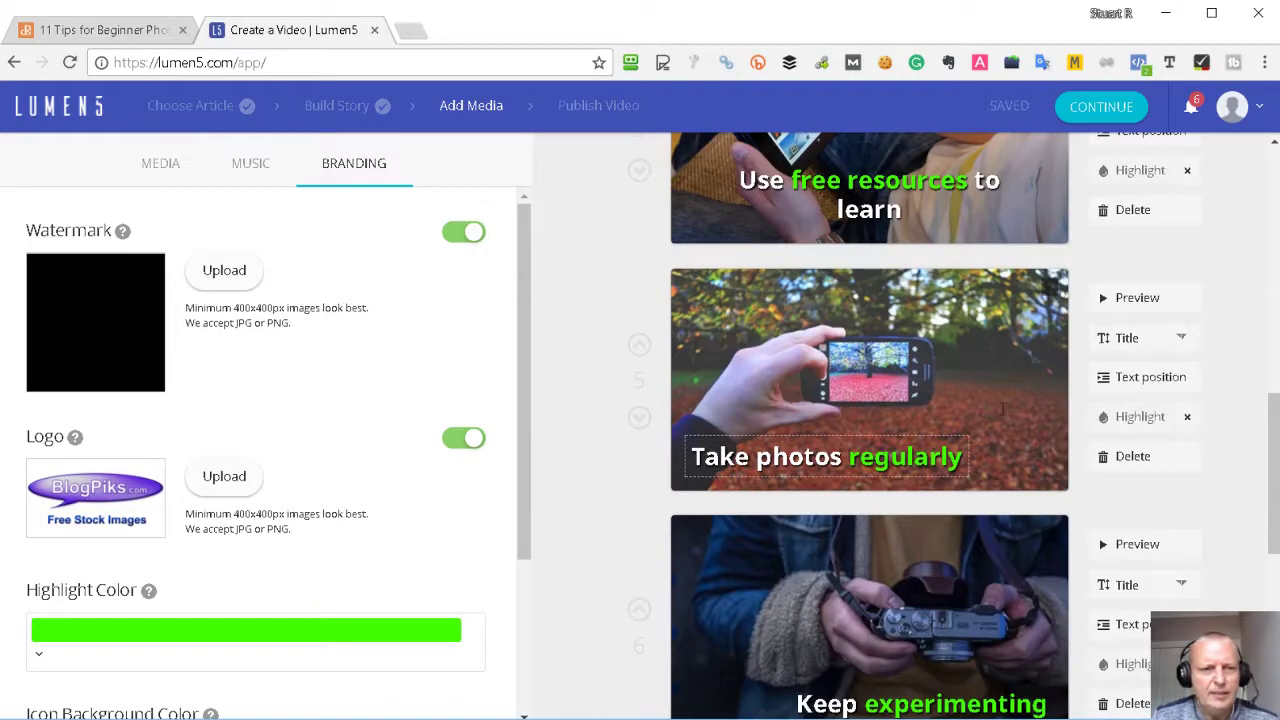
click(463, 234)
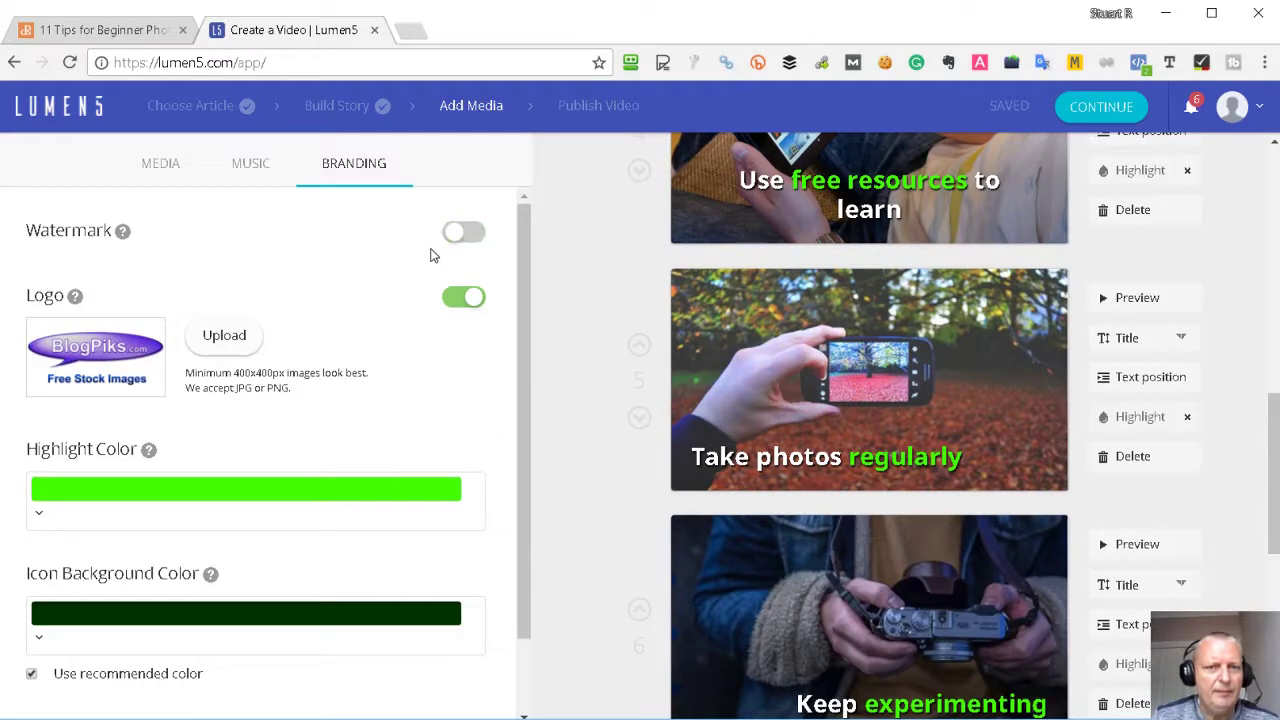
Change the branding highlight color to bright yellow
scroll(363, 277, down, 1)
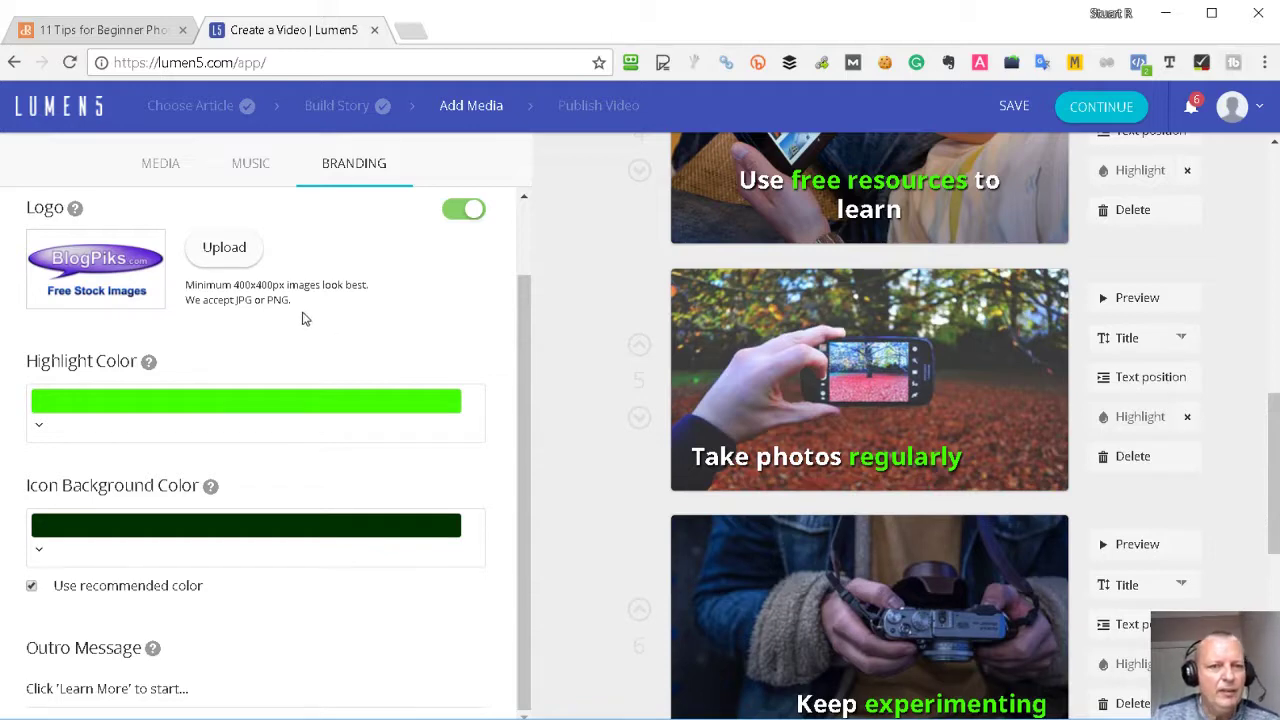
click(245, 406)
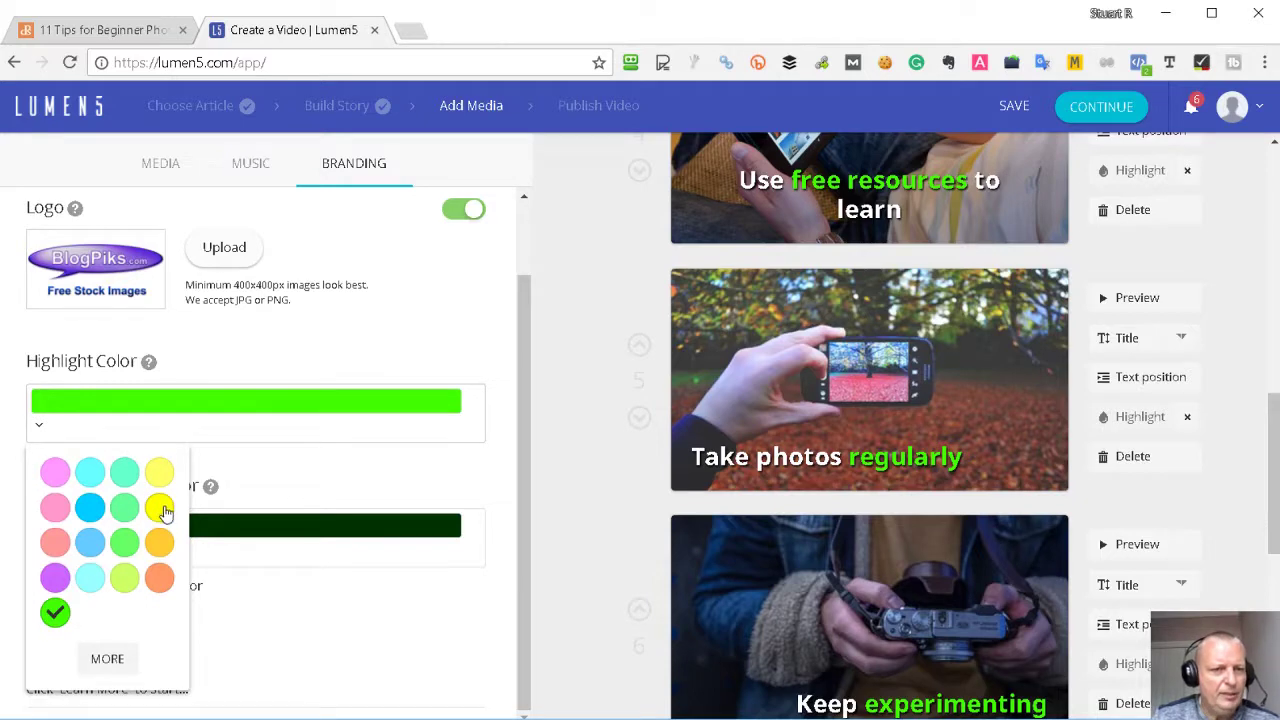
click(159, 509)
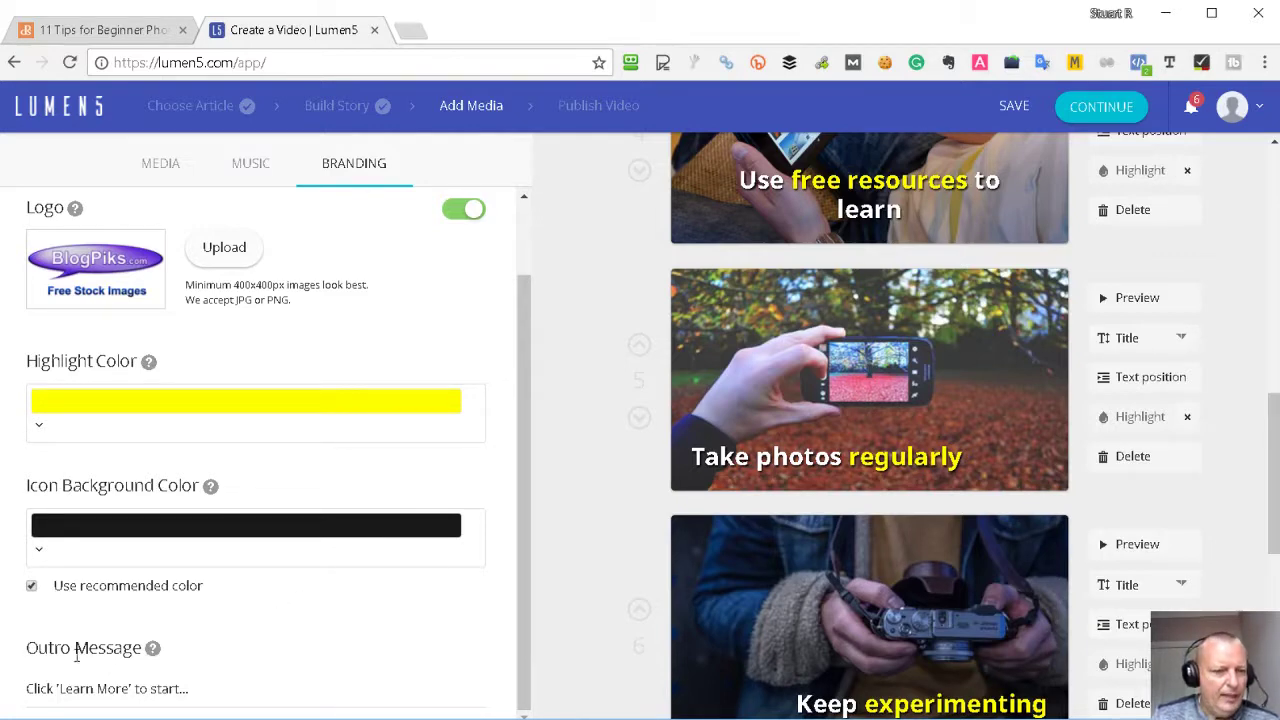
Check the outro message against the closing scene and review the scenes back to the first one
scroll(820, 650, down, 4)
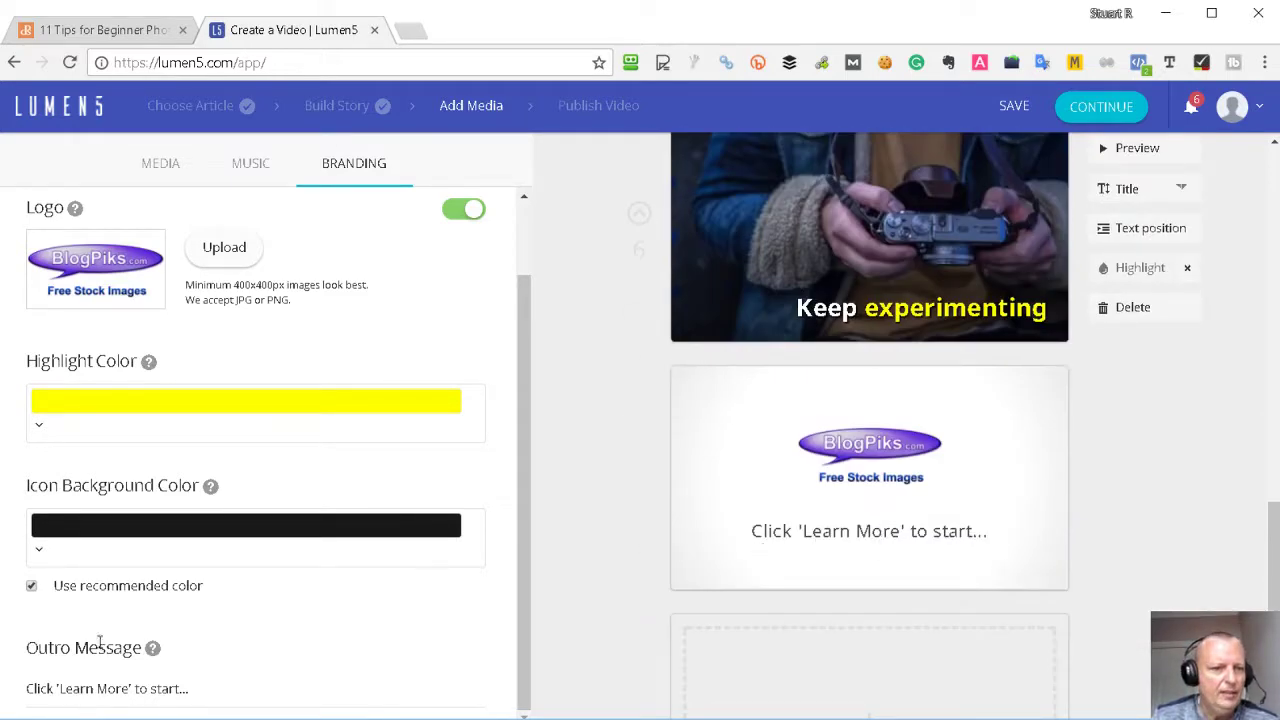
mouse_move(203, 688)
mouse_down()
mouse_move(27, 688)
mouse_move(216, 690)
mouse_up()
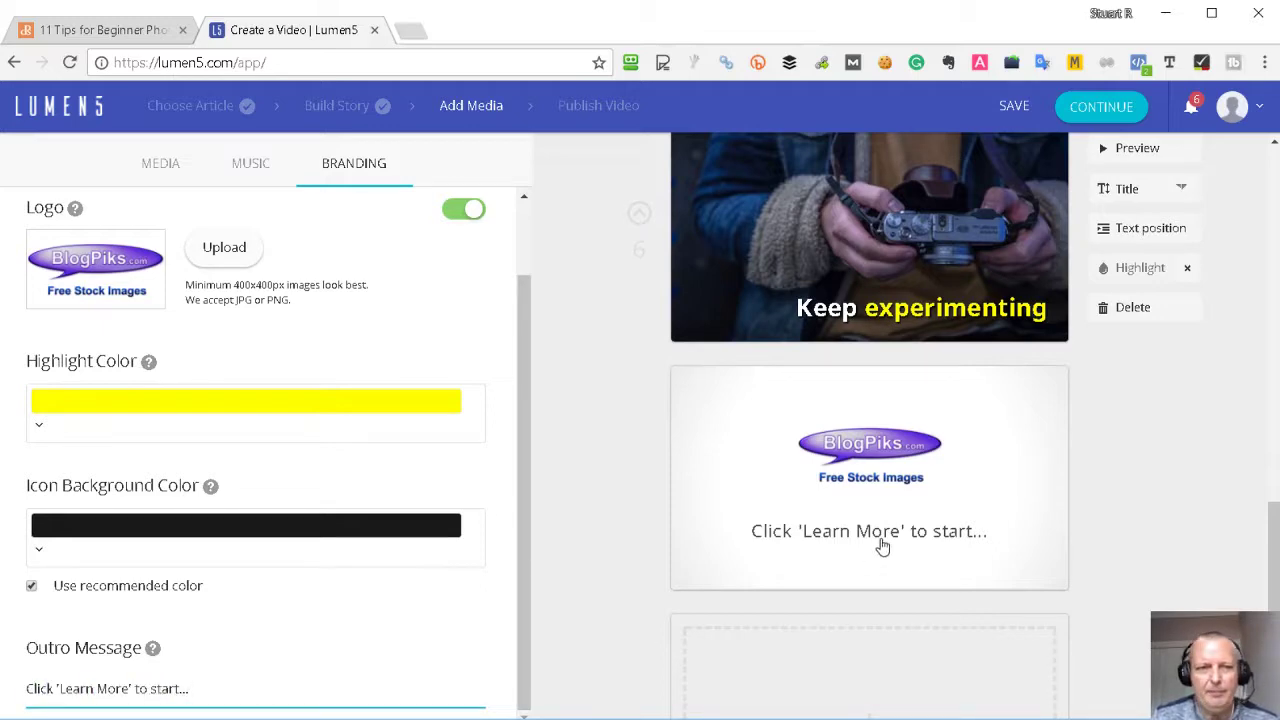
scroll(440, 505, up, 2)
scroll(761, 382, up, 10)
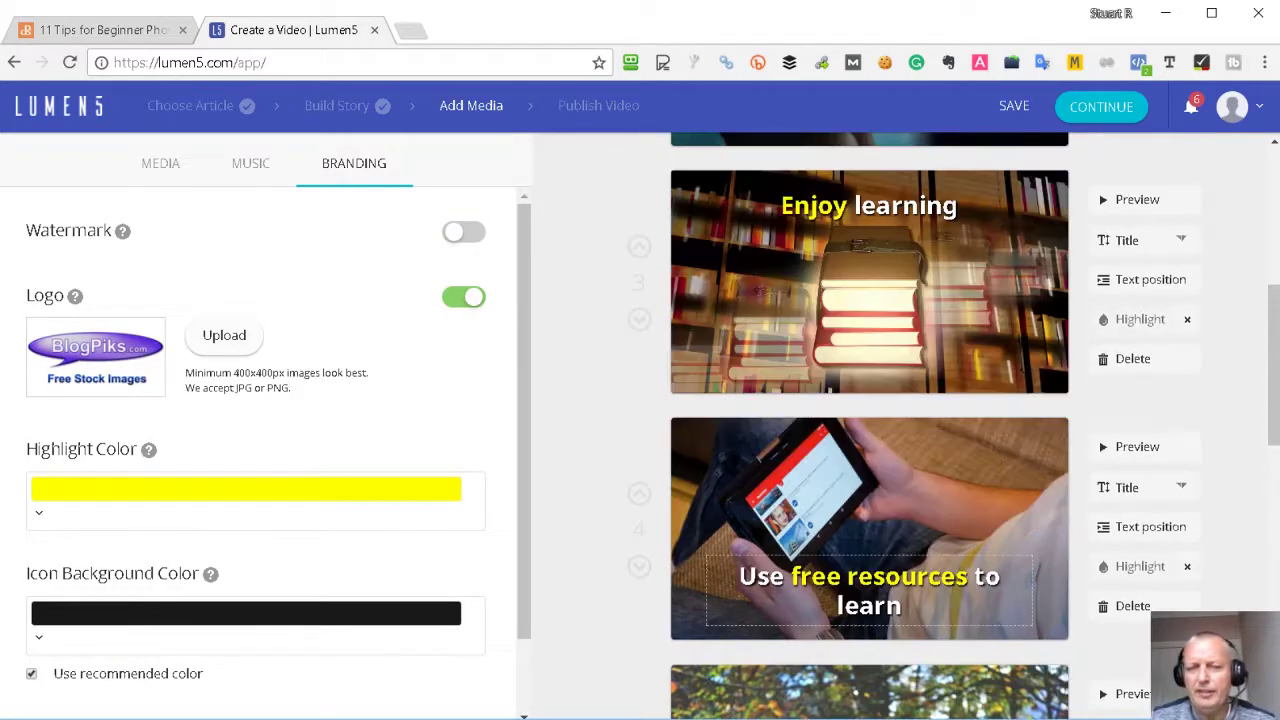
scroll(851, 368, up, 1)
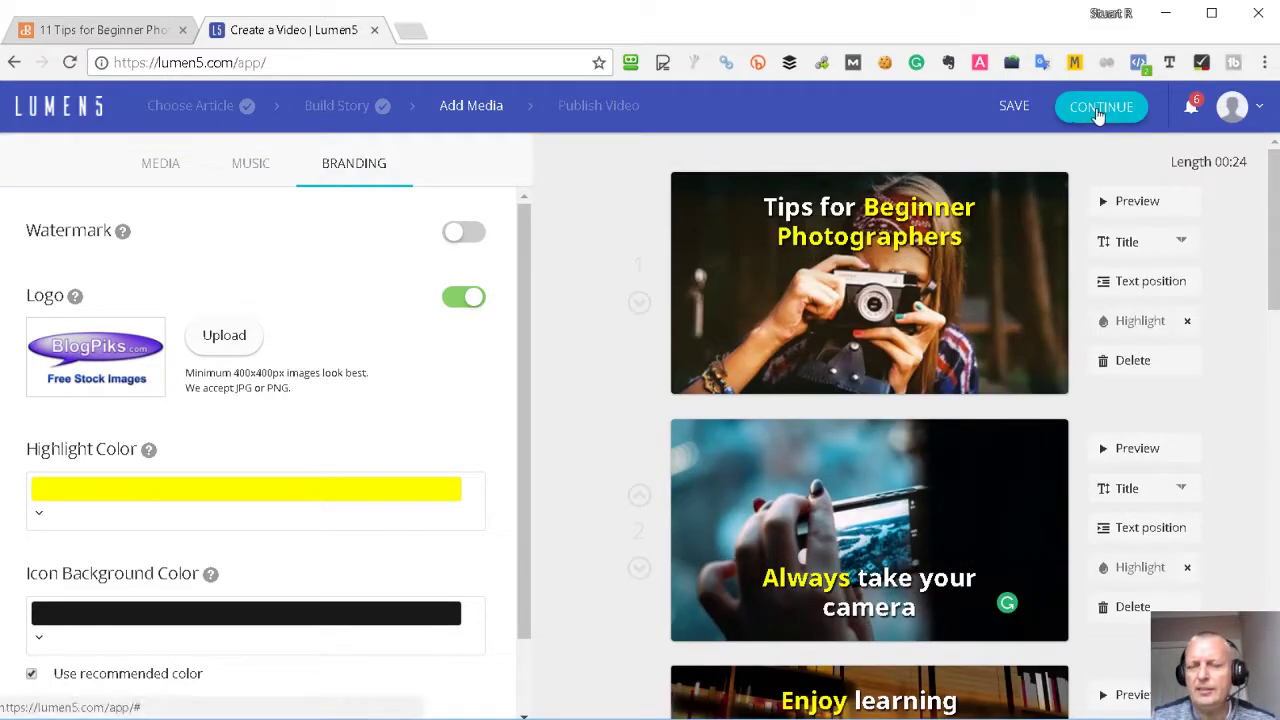
Continue to the publishing options and set the square frame to No frame
click(1099, 112)
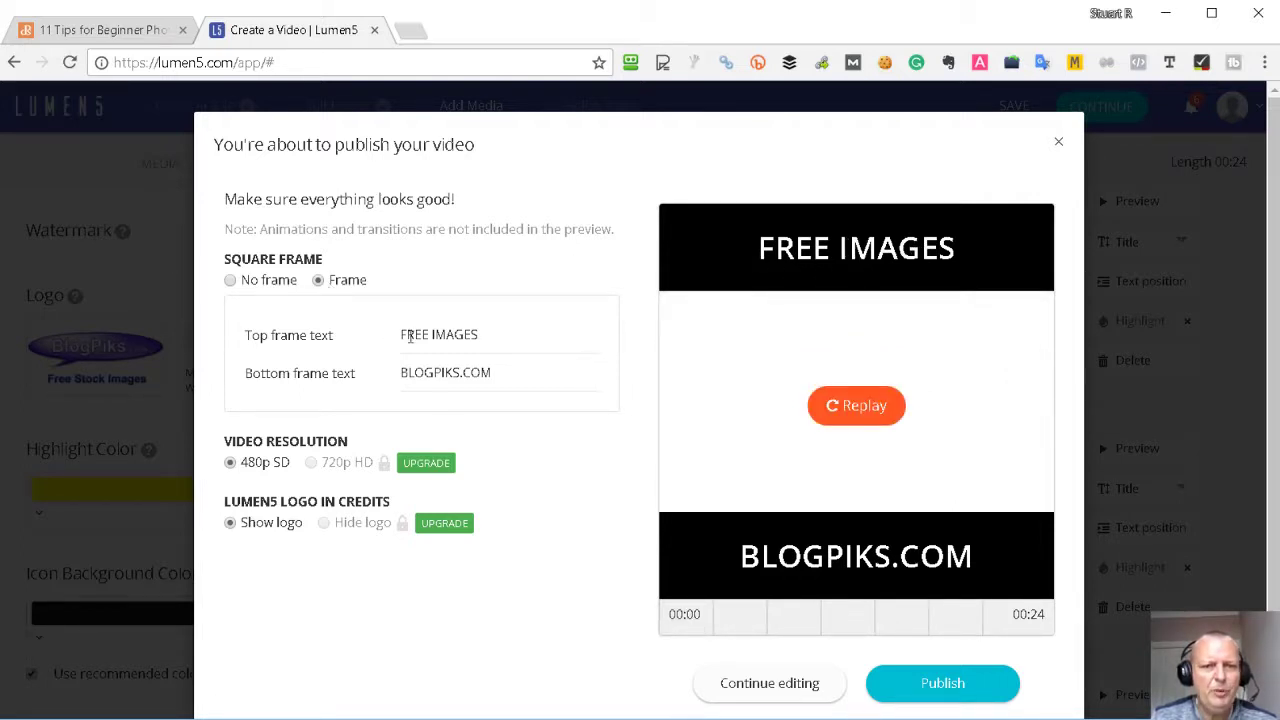
drag(492, 336, 381, 346)
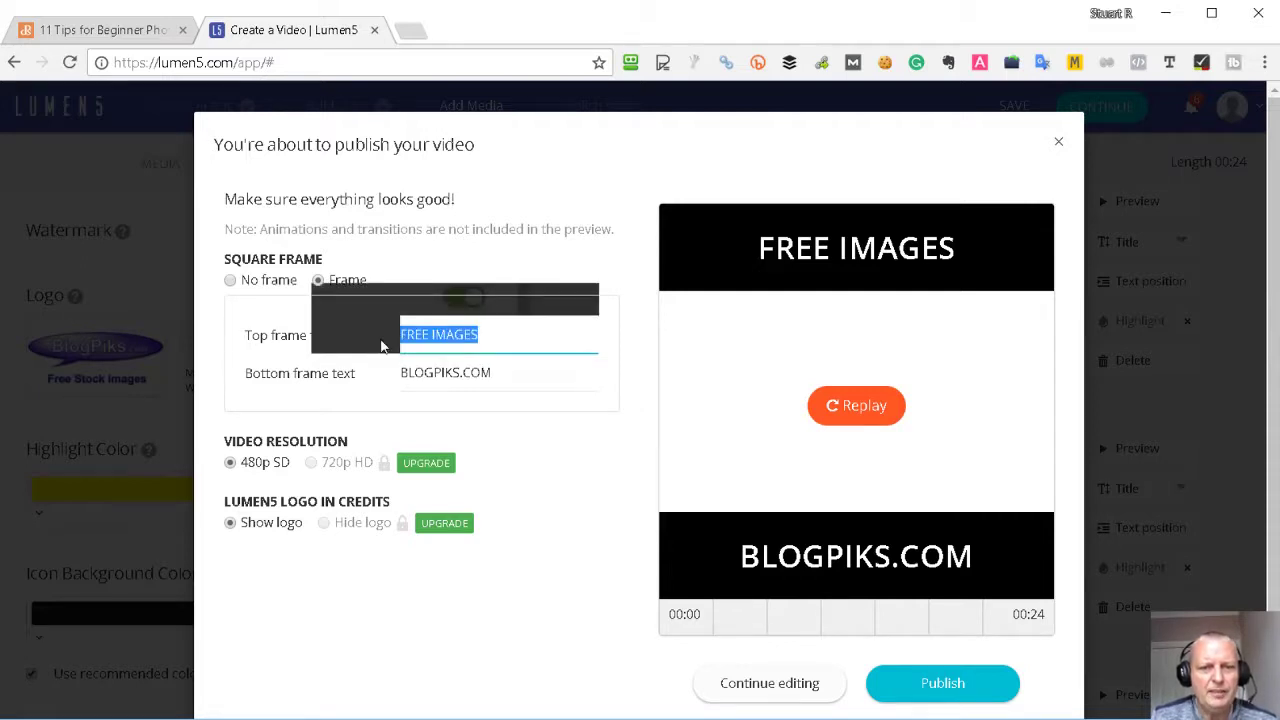
click(506, 374)
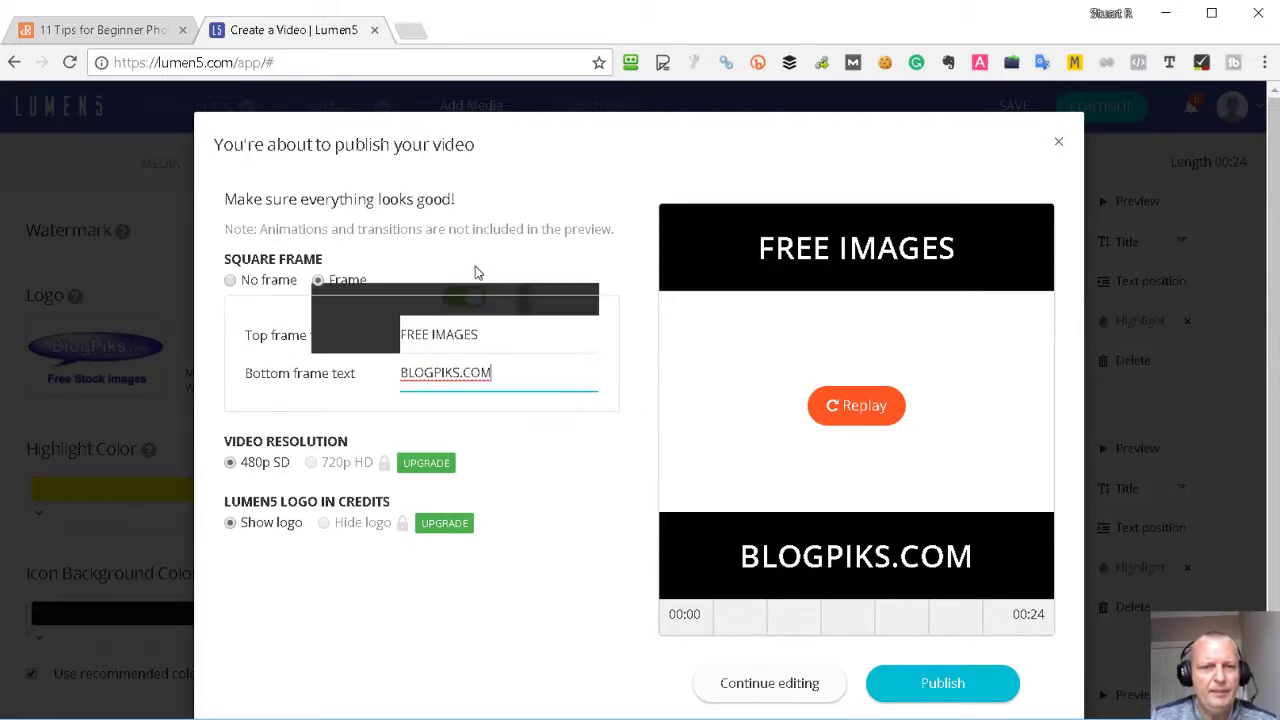
click(231, 283)
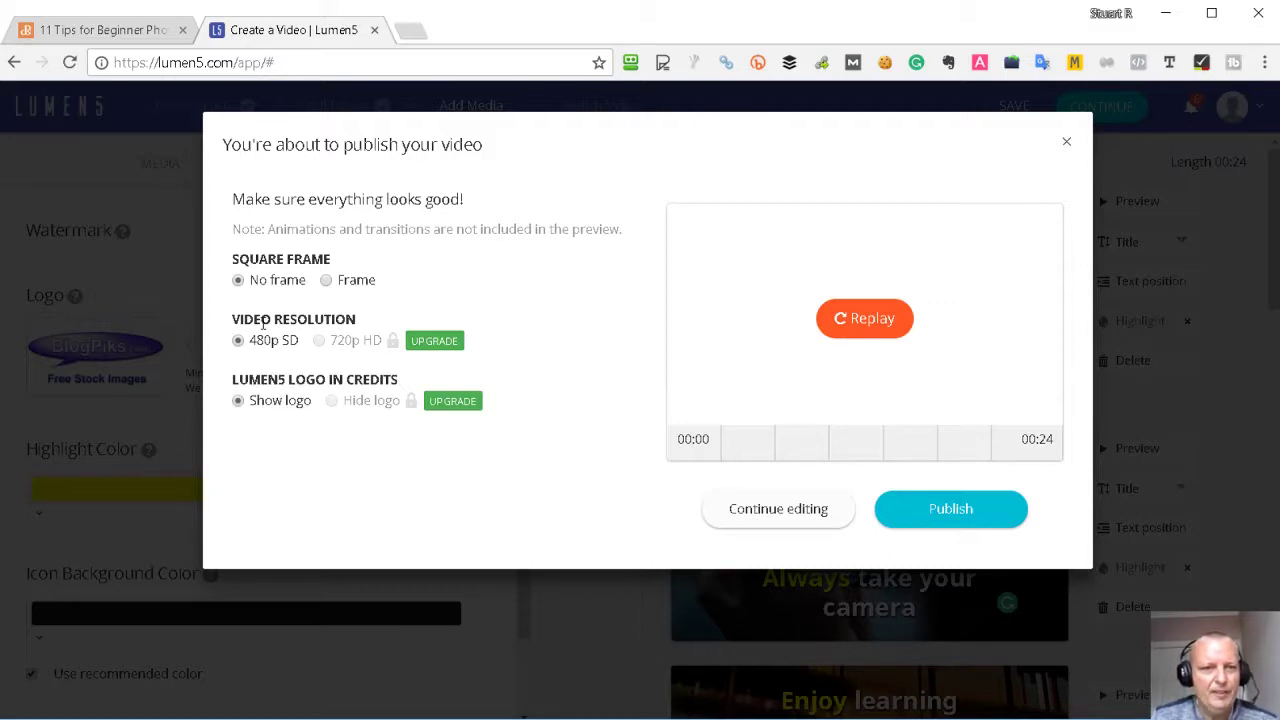
Turn on the square frame and set its top frame text to FREE IMAGES
click(326, 281)
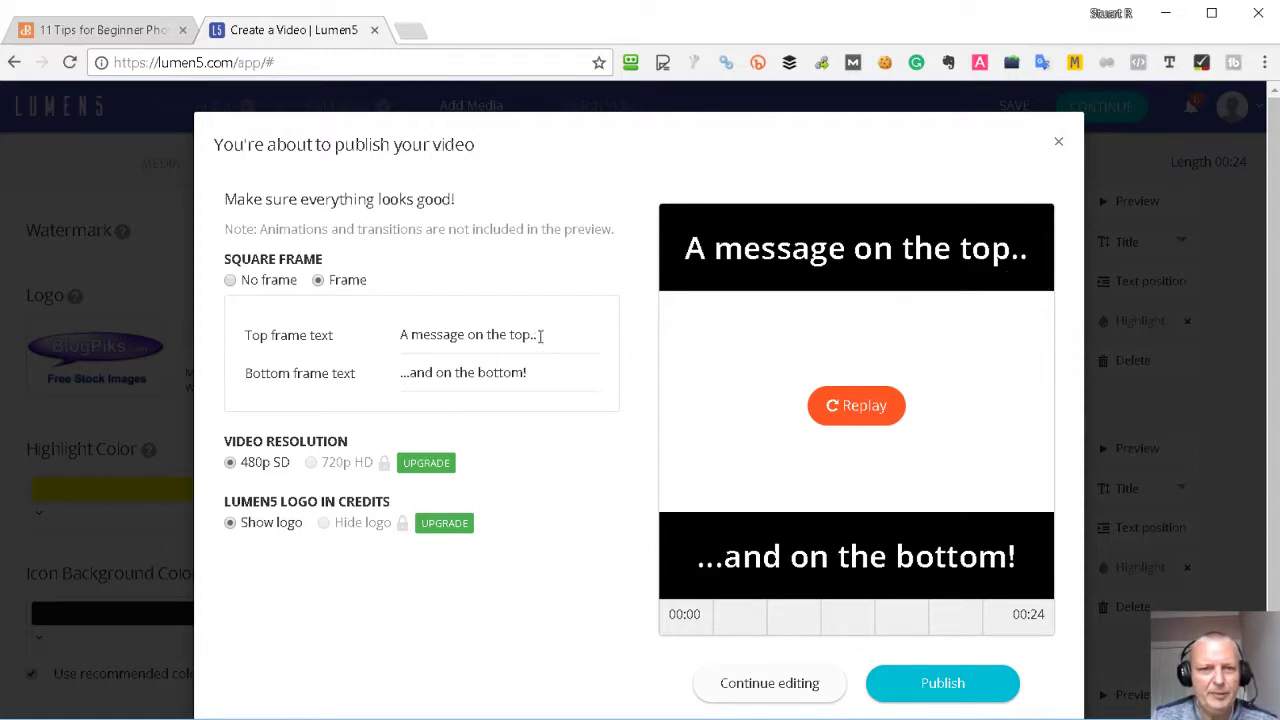
drag(540, 336, 370, 332)
text(FR)
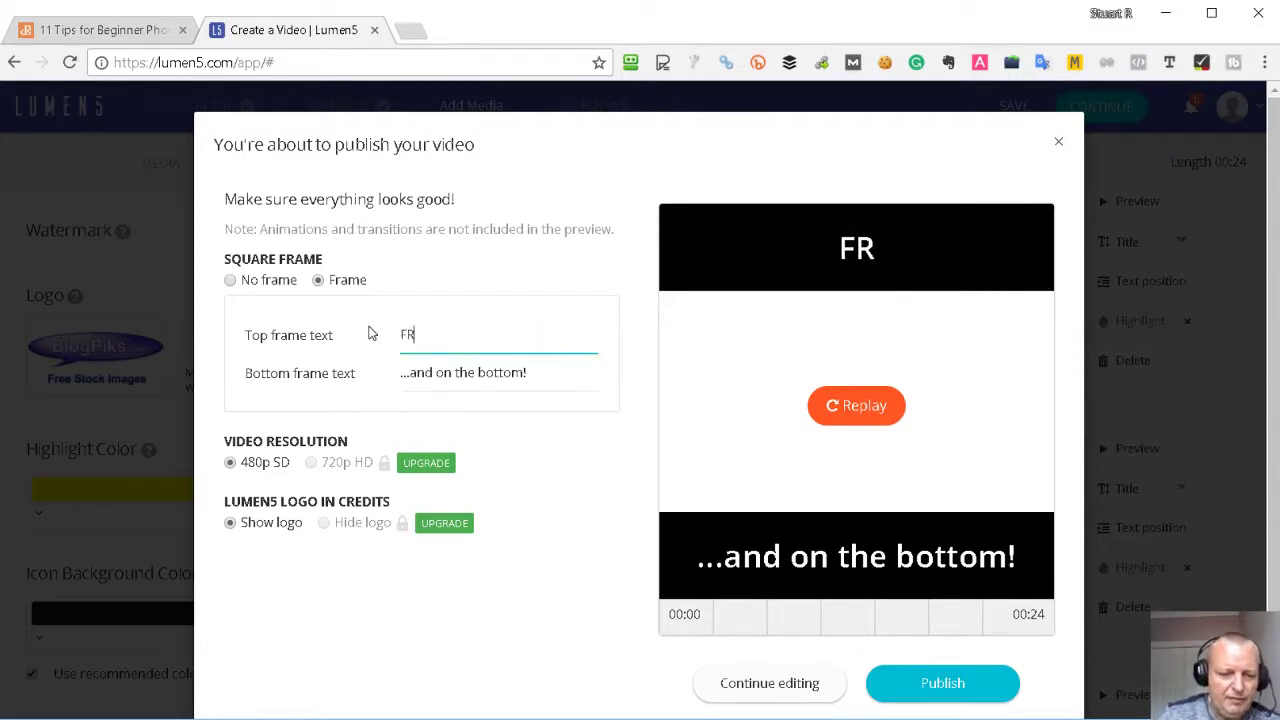
text(EE IMAGES)
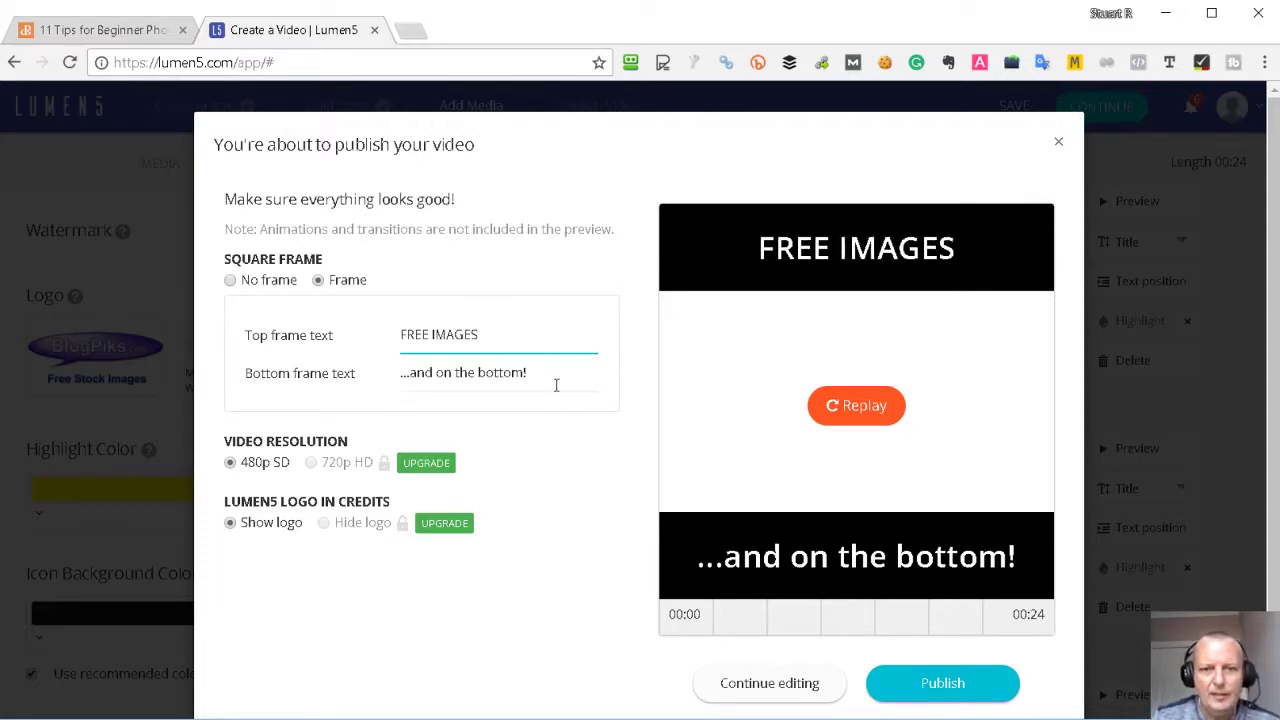
Set the bottom frame text to BLOGPIKS.COM and publish the video
drag(556, 385, 276, 374)
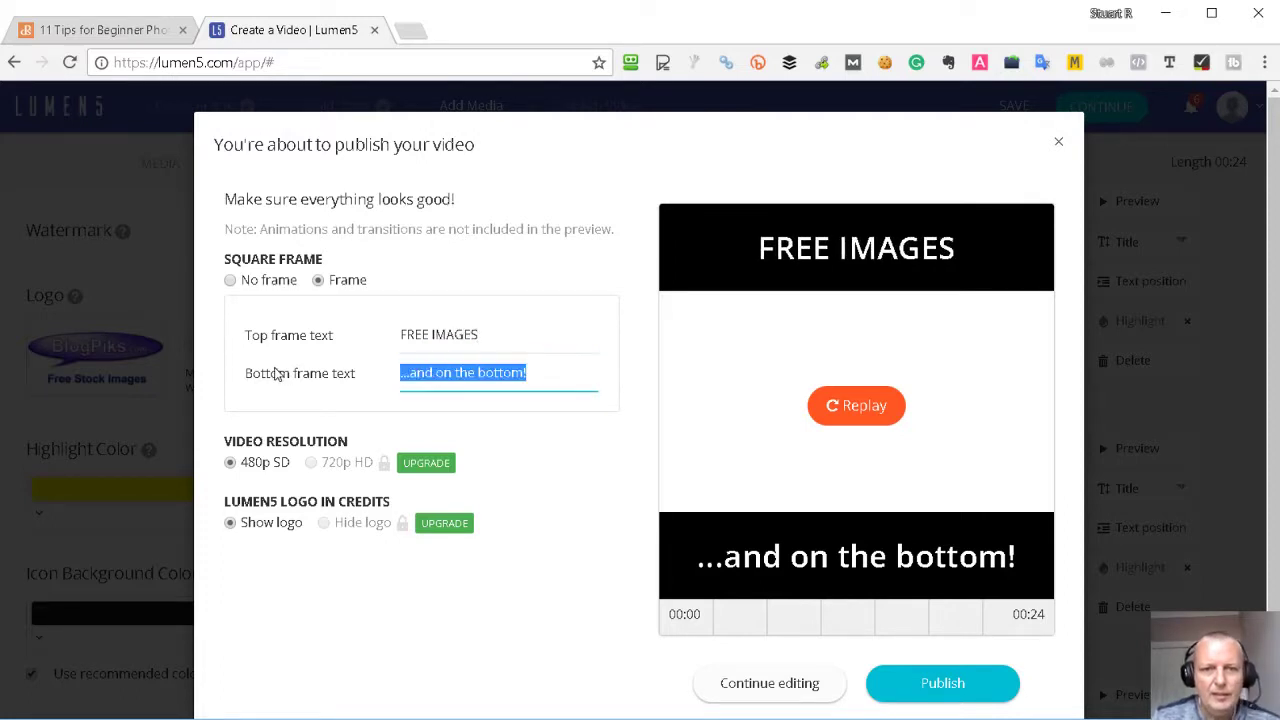
text(BLOG)
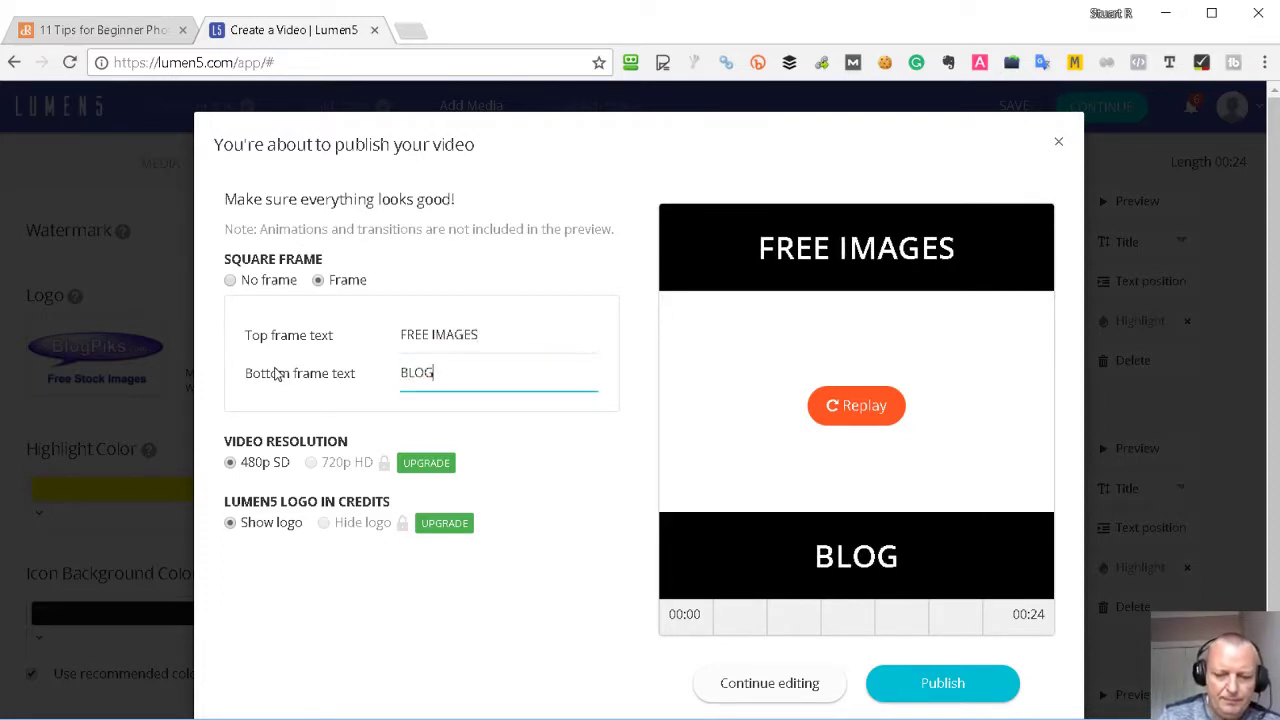
text(PIKS.COM)
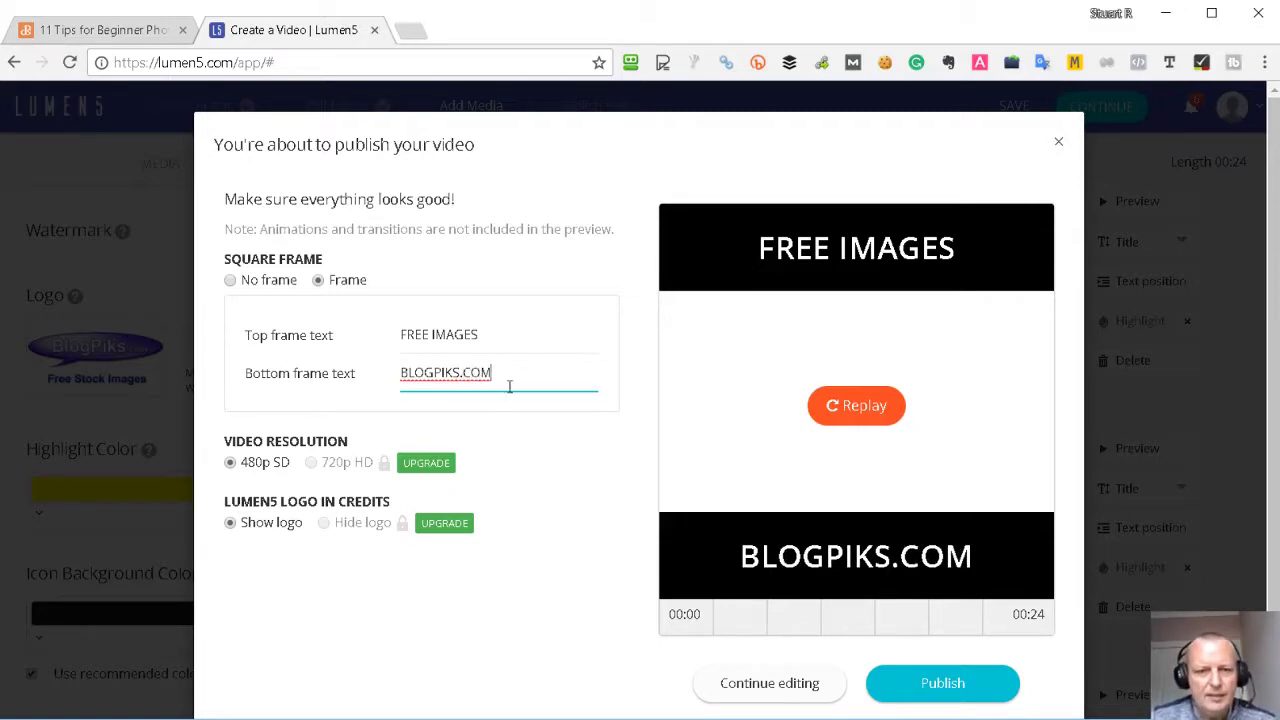
click(933, 685)
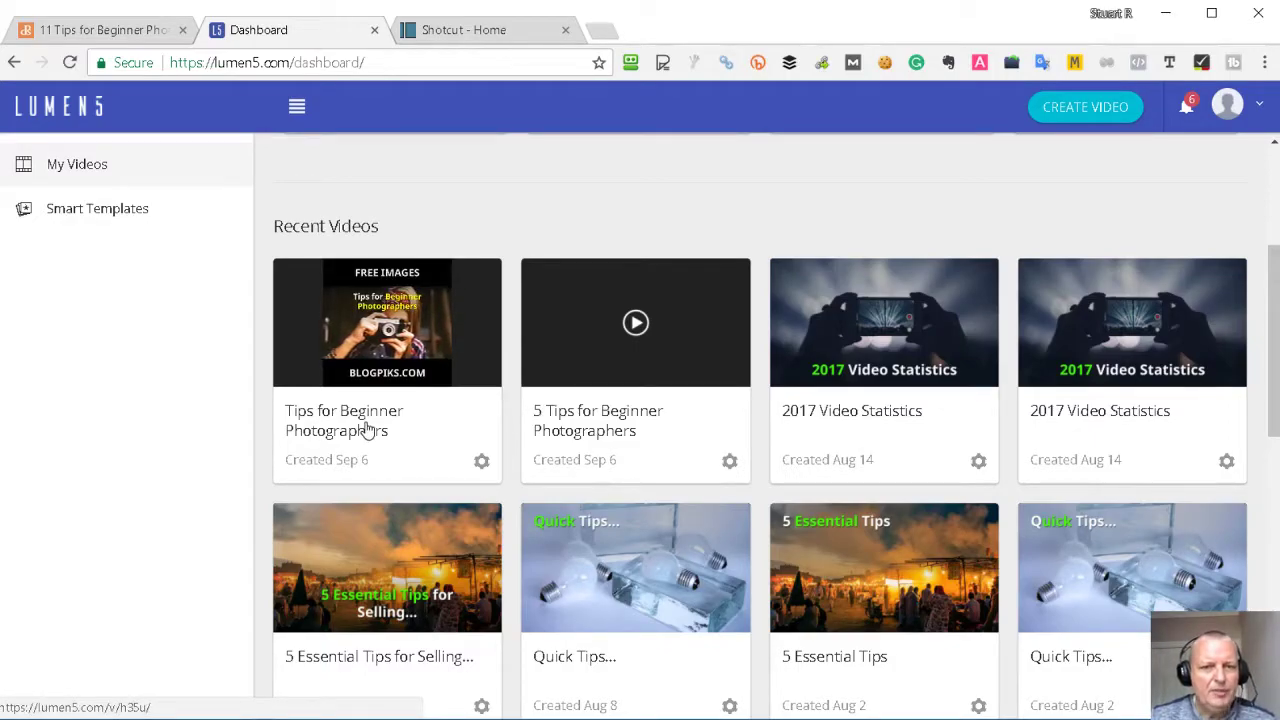
Open the published Tips for Beginner Photographers video and play it through to the closing credits
click(380, 342)
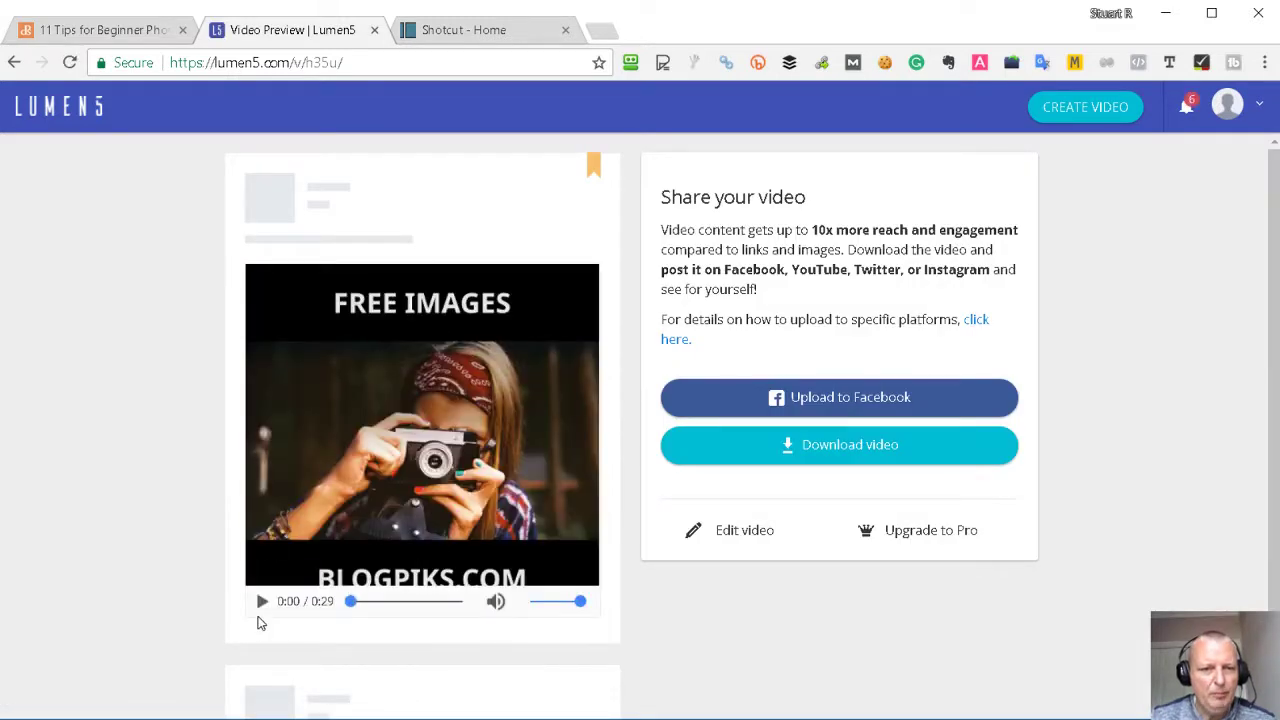
click(261, 603)
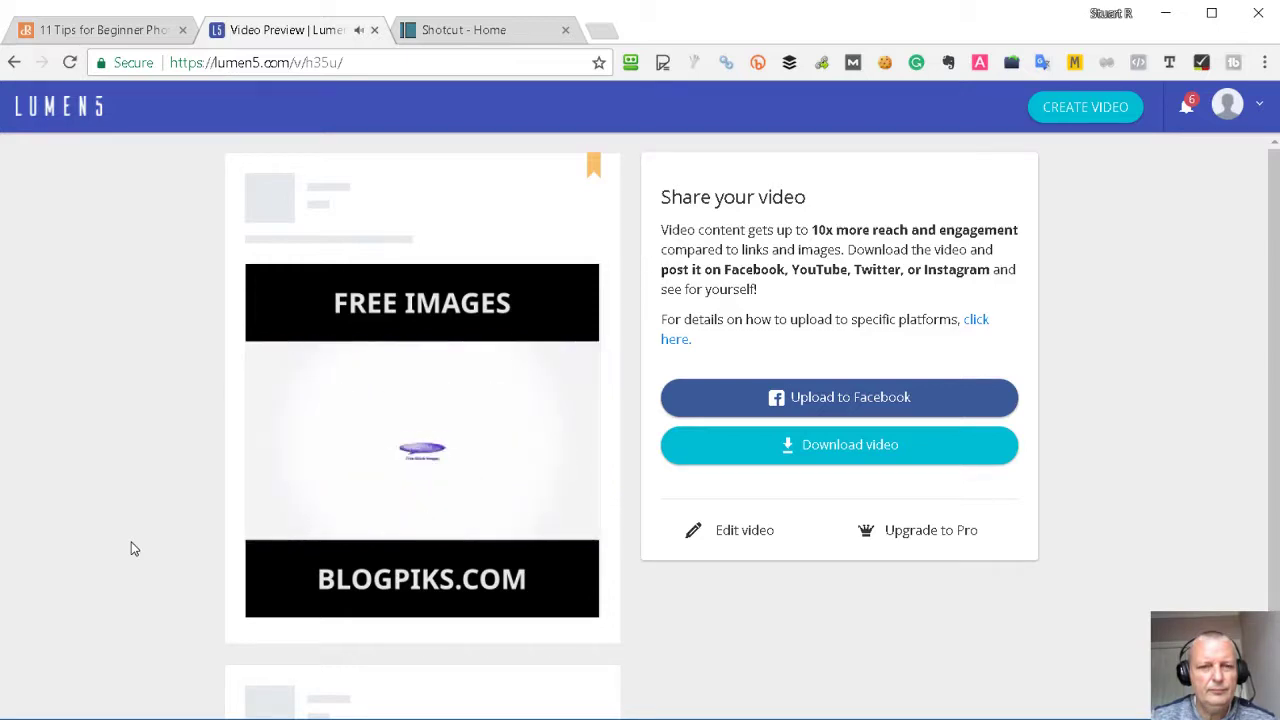
click(340, 458)
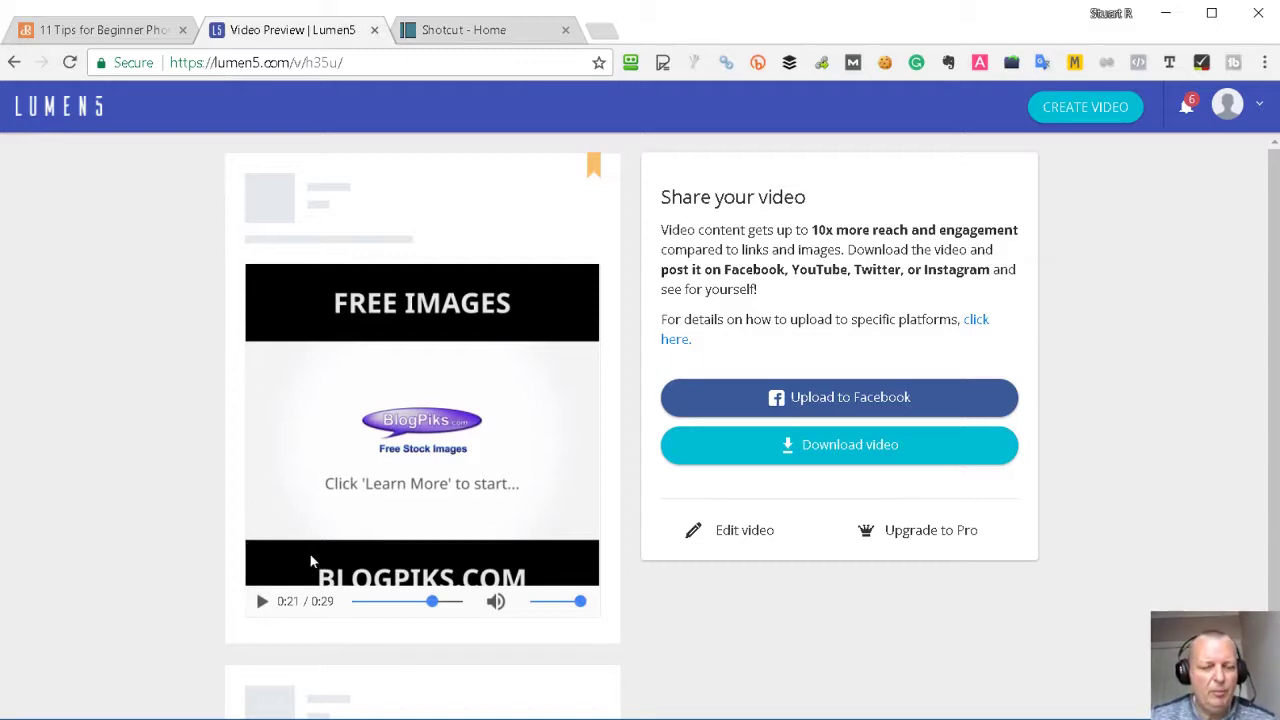
click(261, 602)
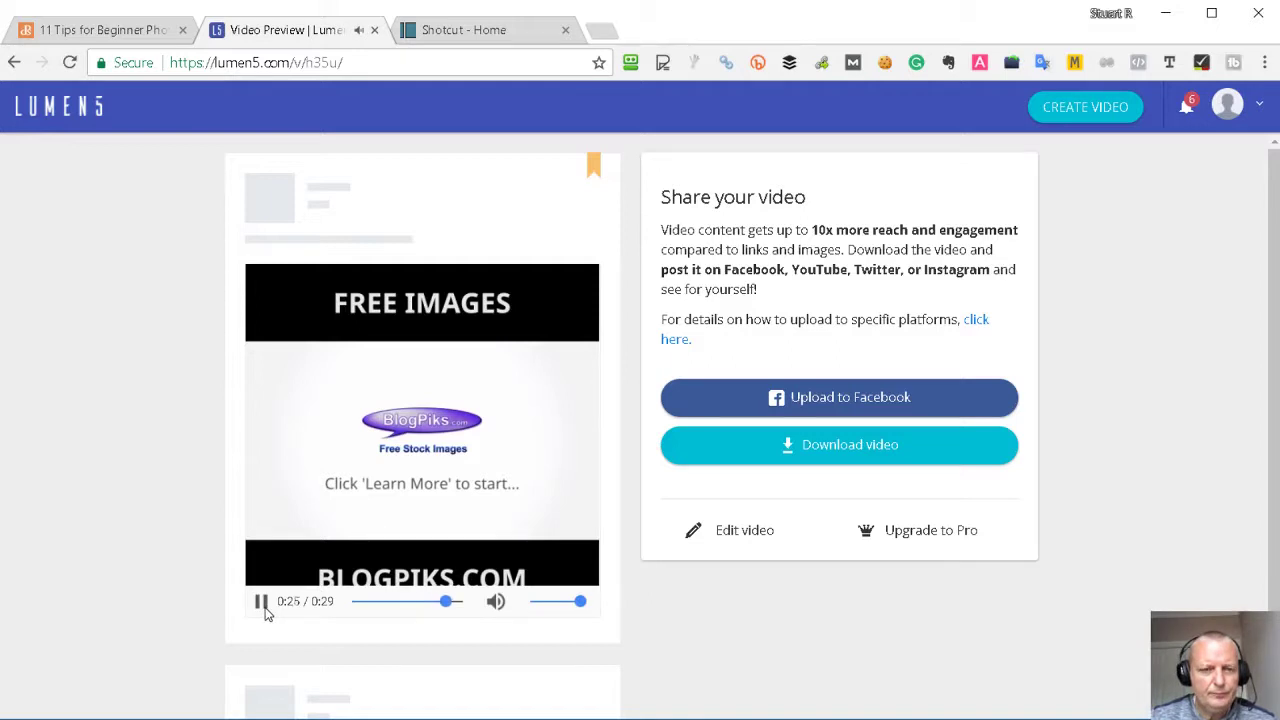
click(262, 603)
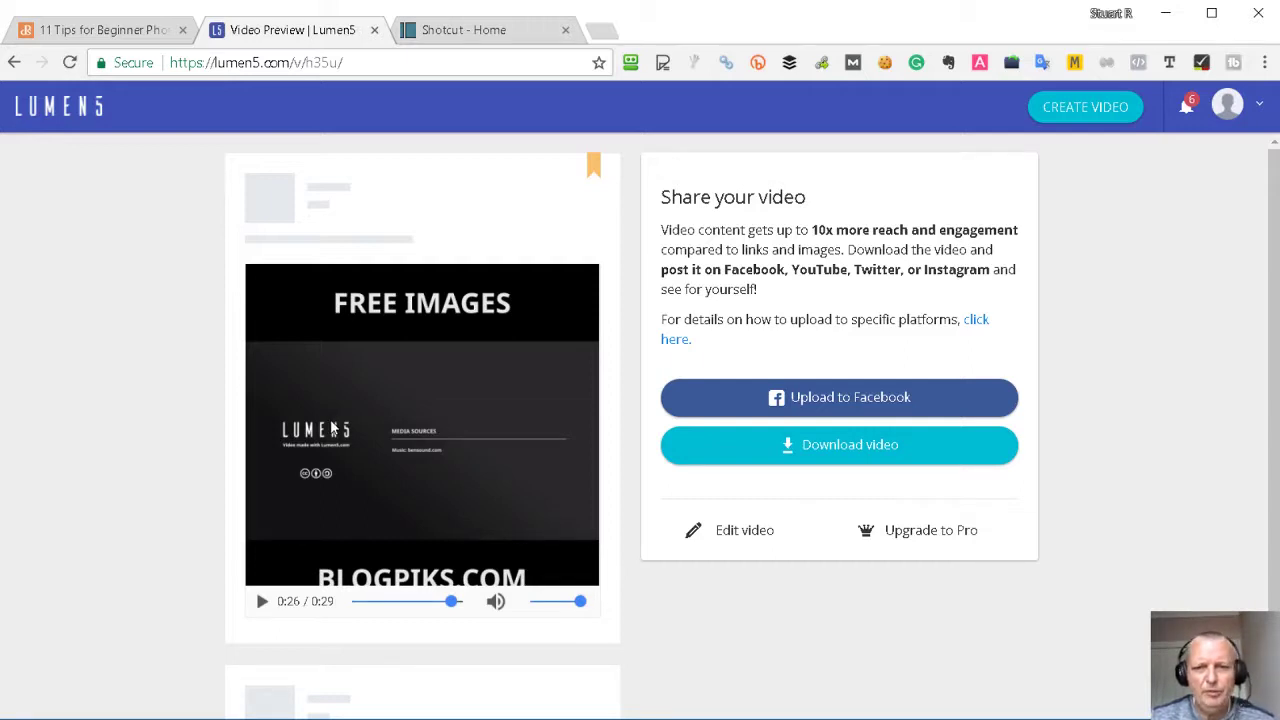
Look at the Shotcut home page, and download the published video from its Lumen5 preview page
click(497, 38)
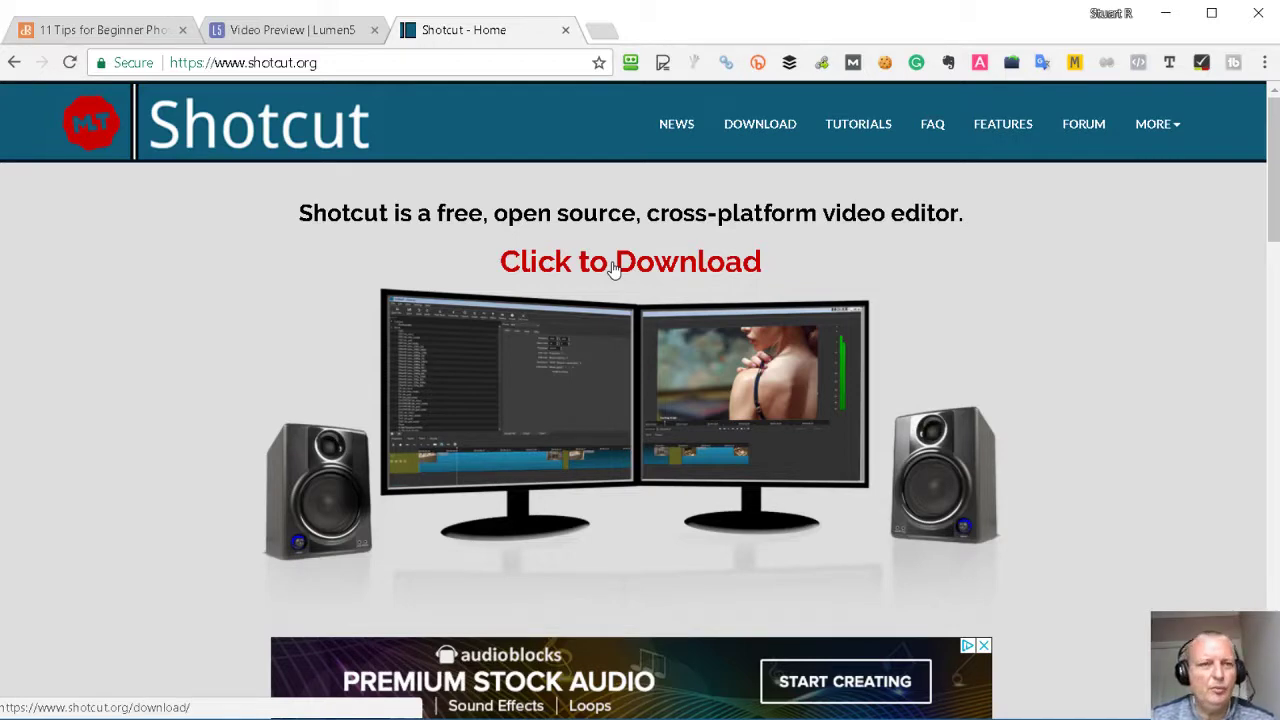
click(289, 29)
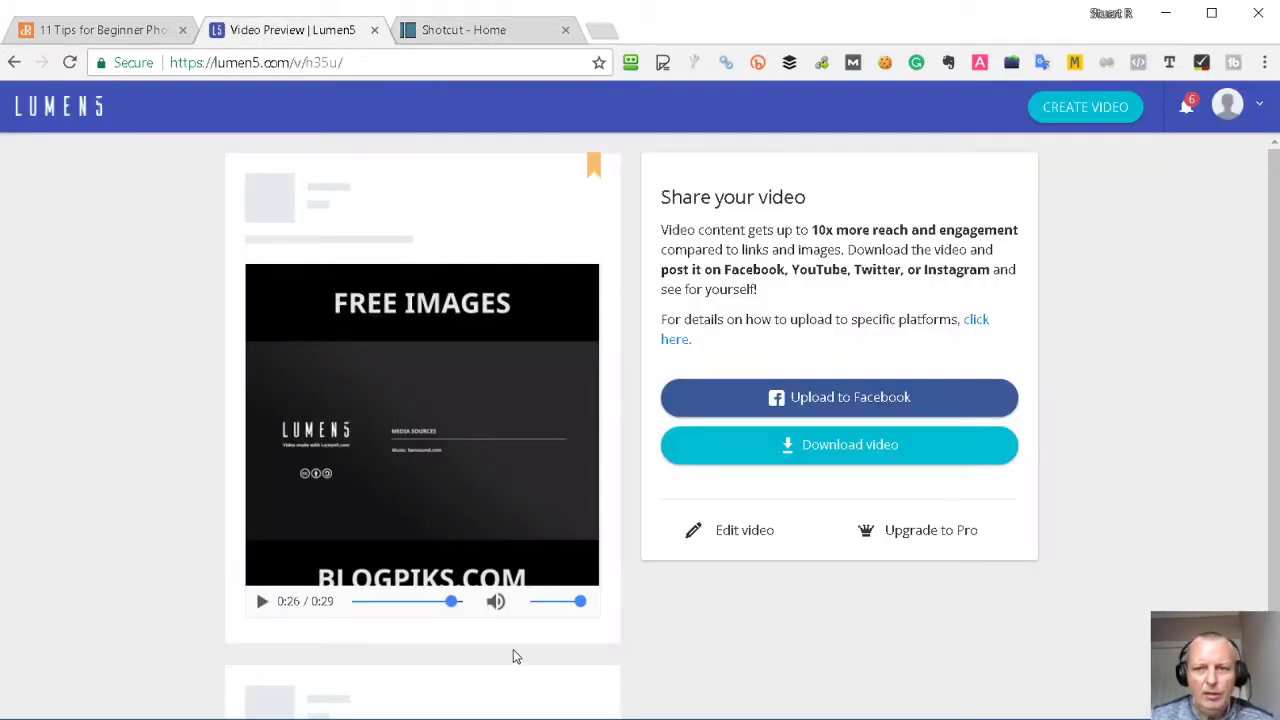
click(845, 453)
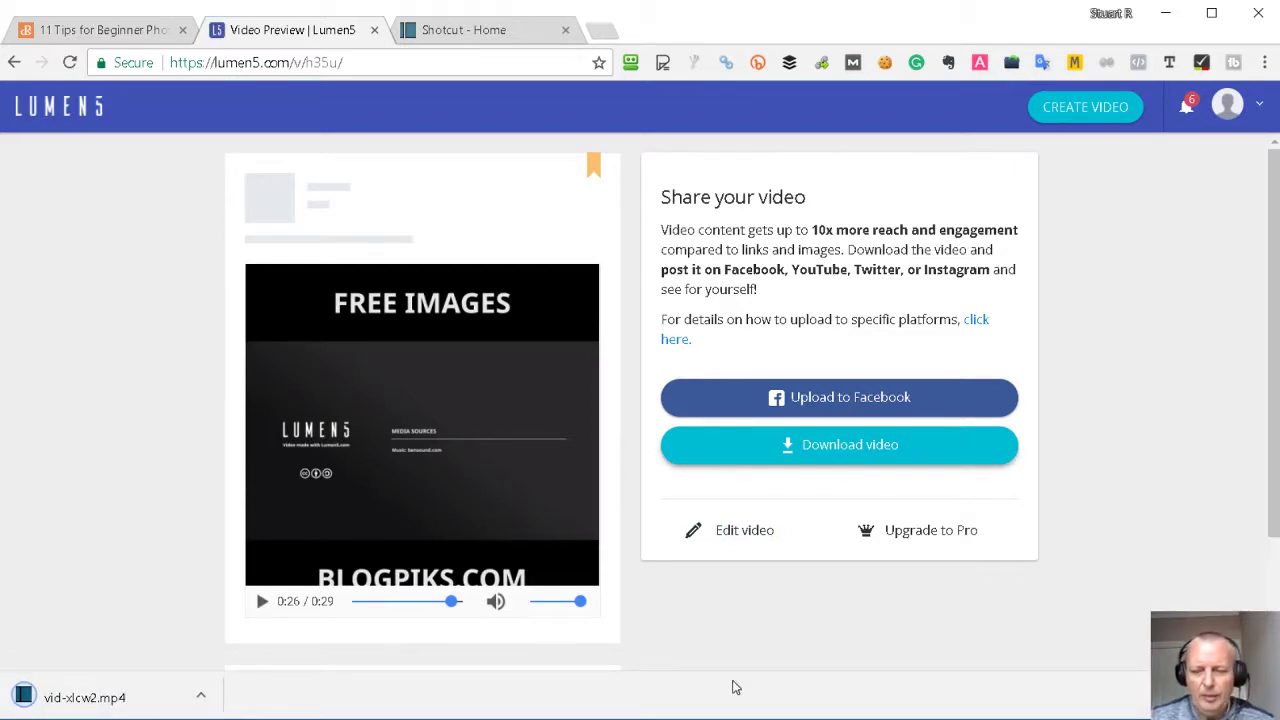
Switch to Shotcut, open vid-xlcw2.mp4 from the Downloads folder and pause its playback
click(948, 645)
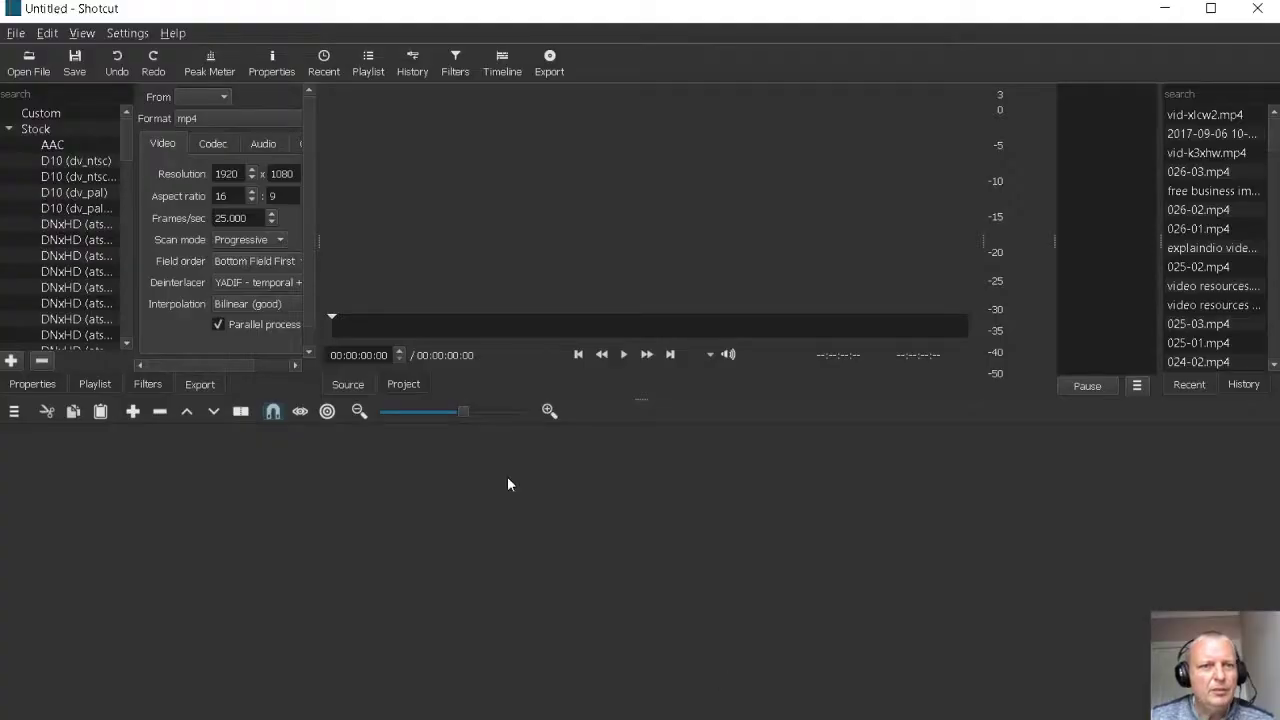
click(35, 68)
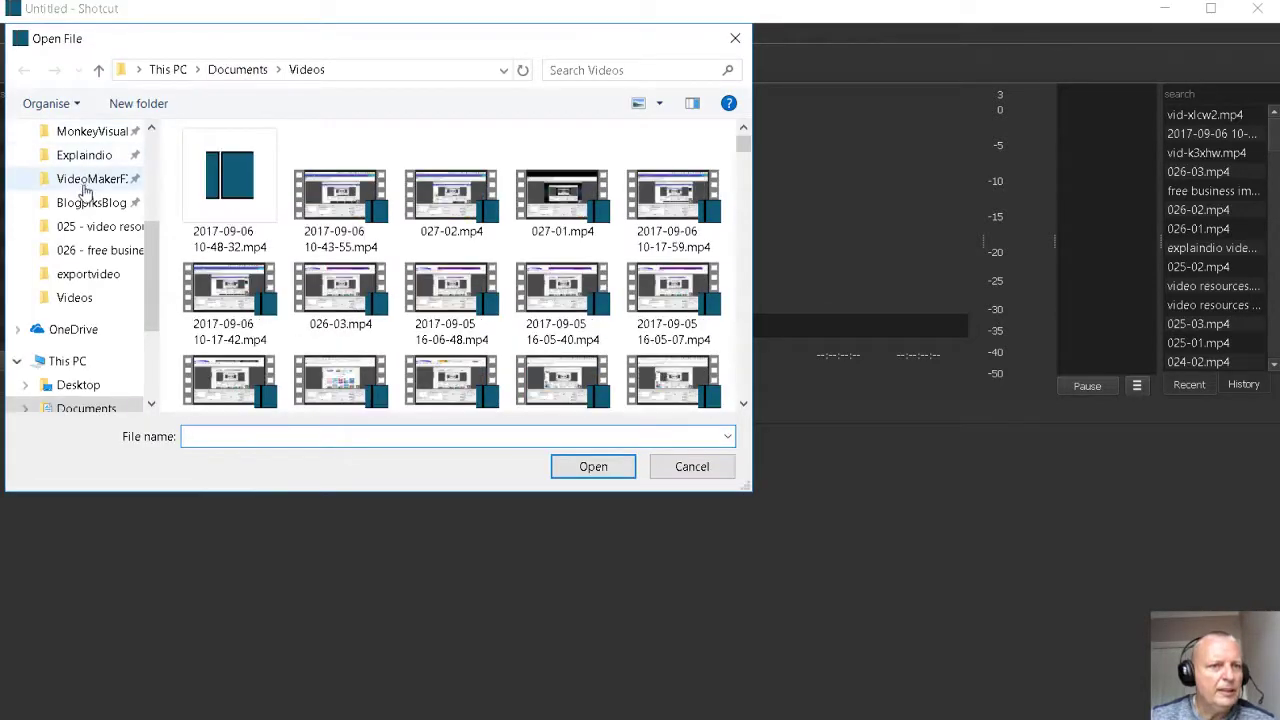
scroll(88, 200, up, 4)
click(92, 196)
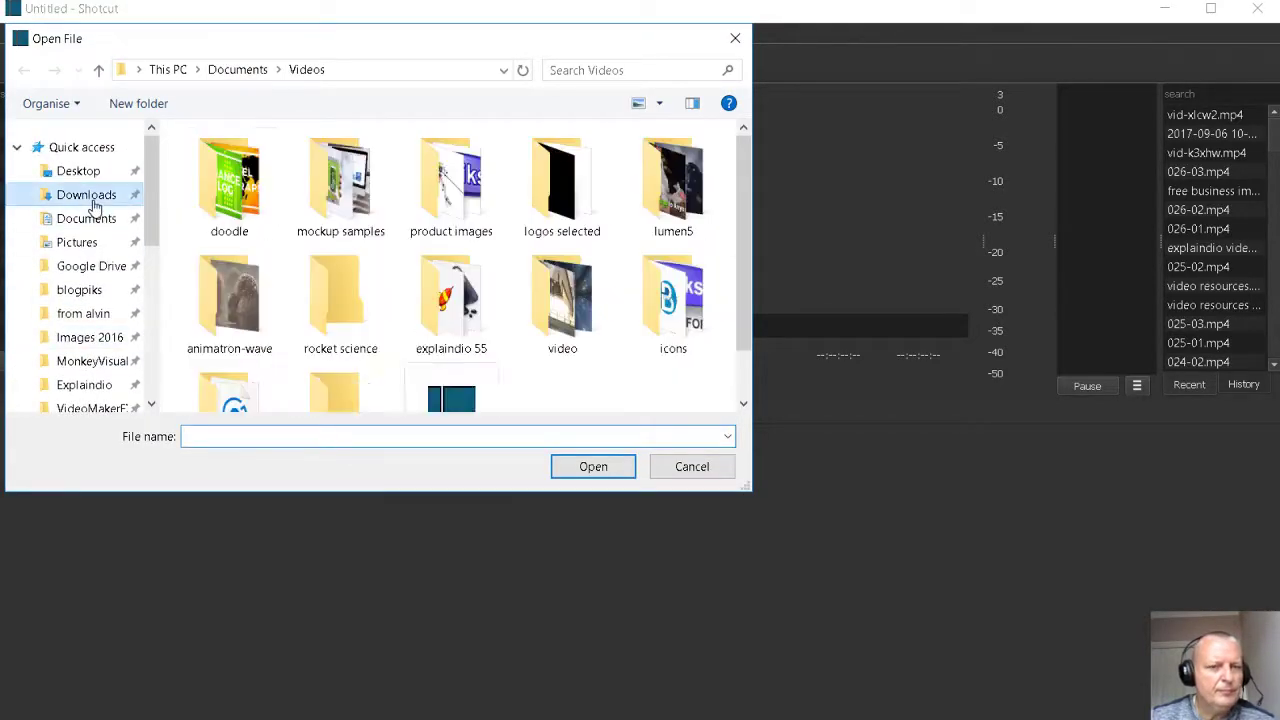
scroll(475, 345, down, 1)
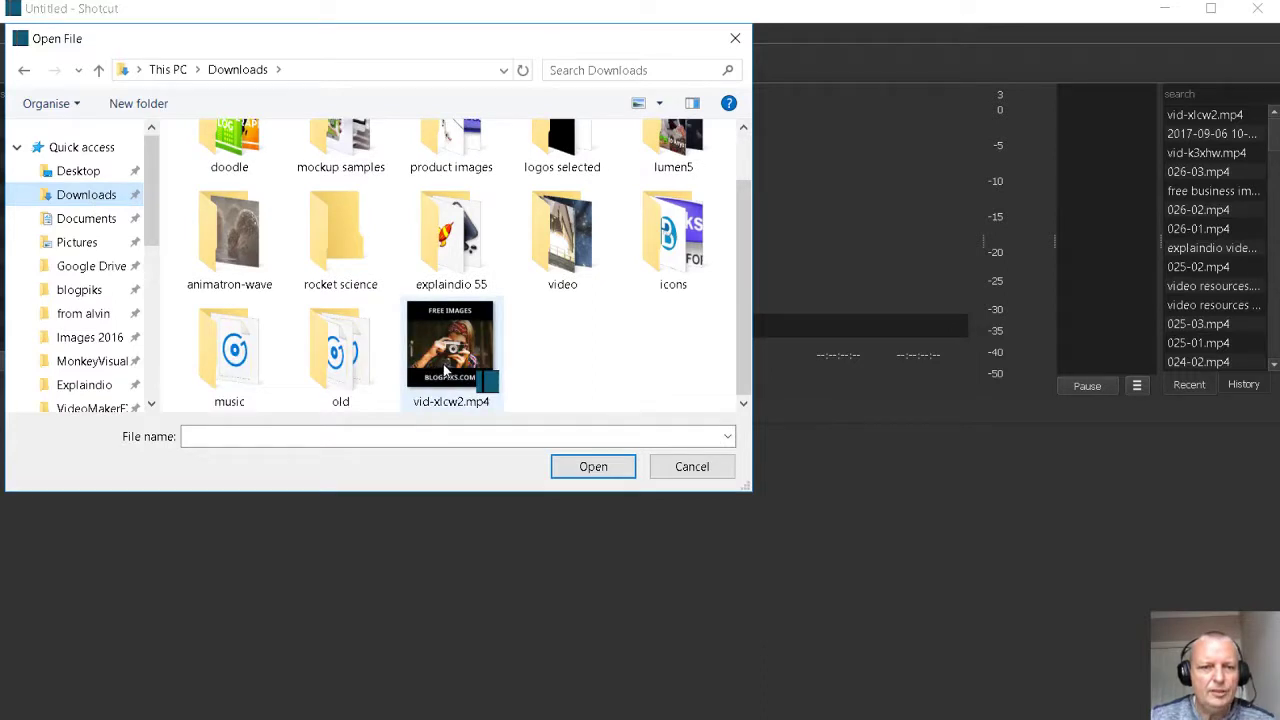
double_click(446, 371)
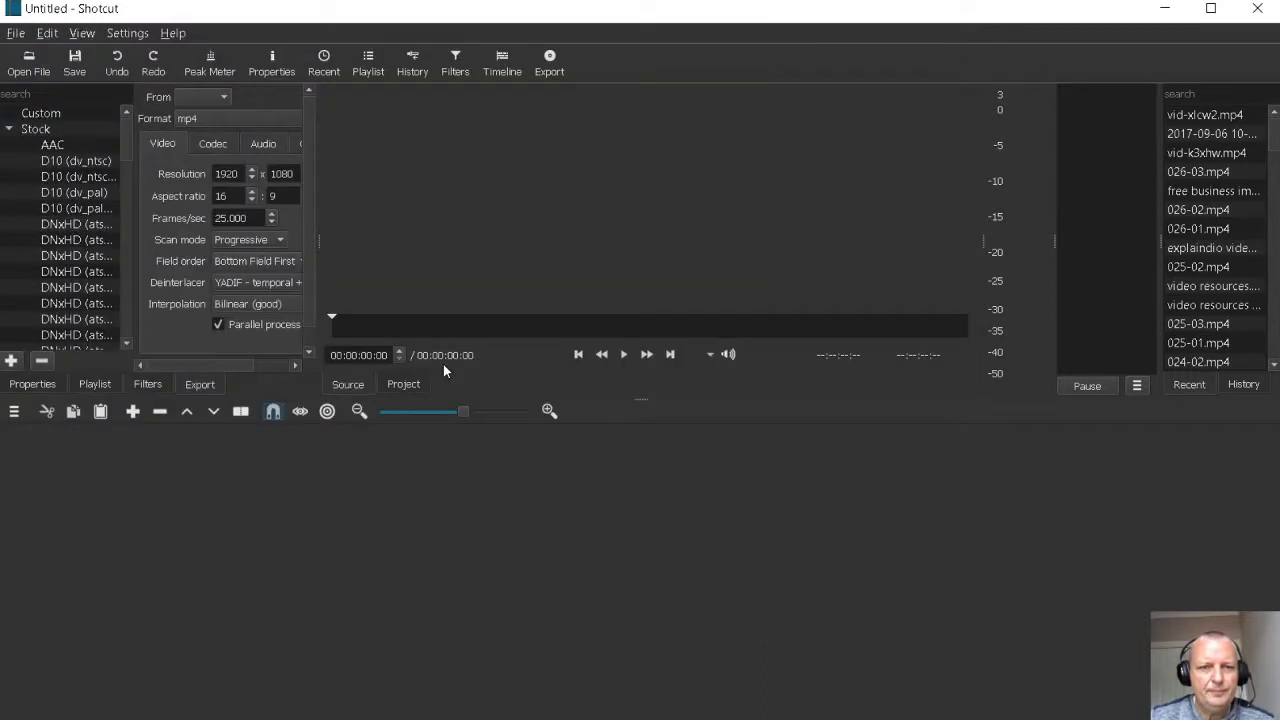
click(624, 355)
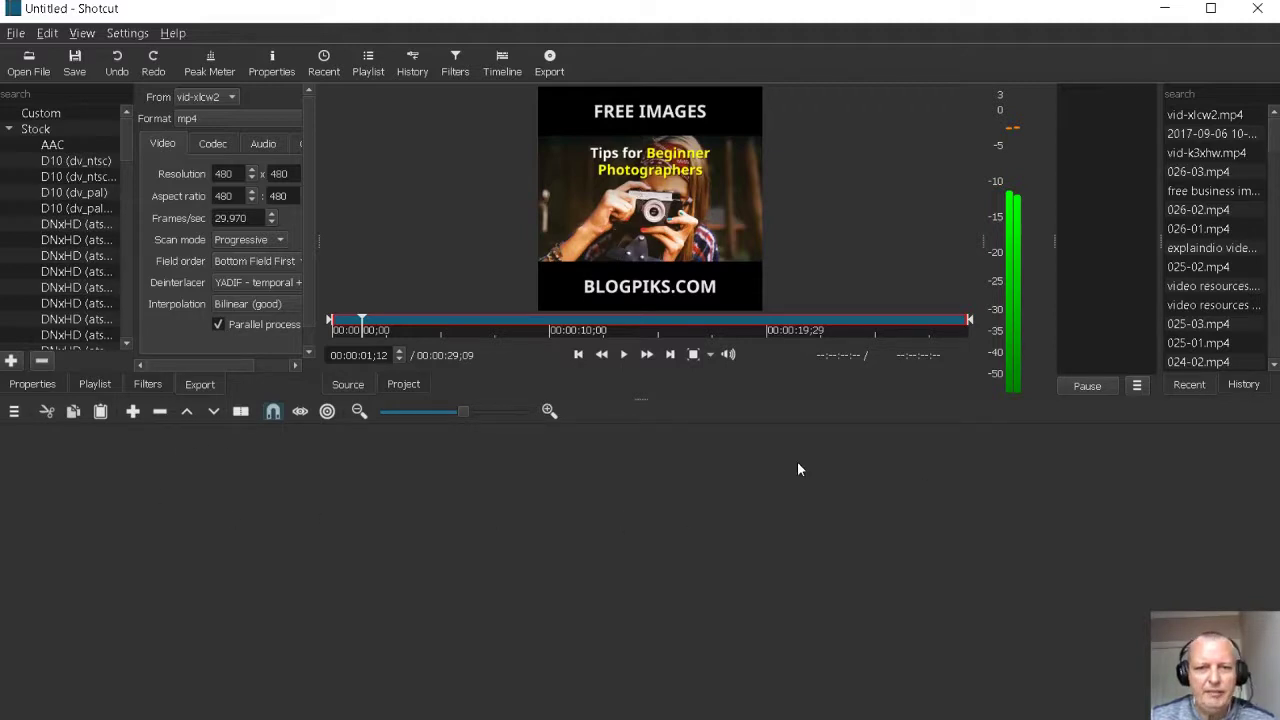
Add the opened clip to the playlist and place it on the timeline as video track V1
click(95, 384)
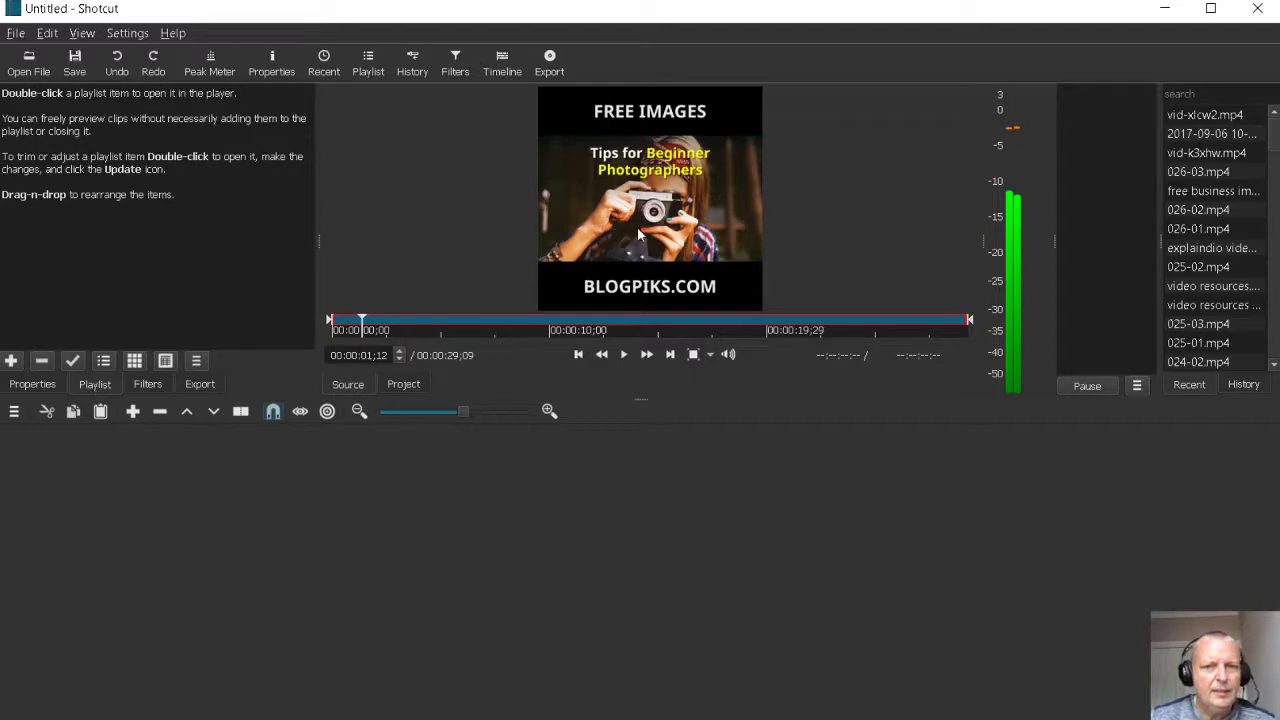
drag(640, 234, 183, 145)
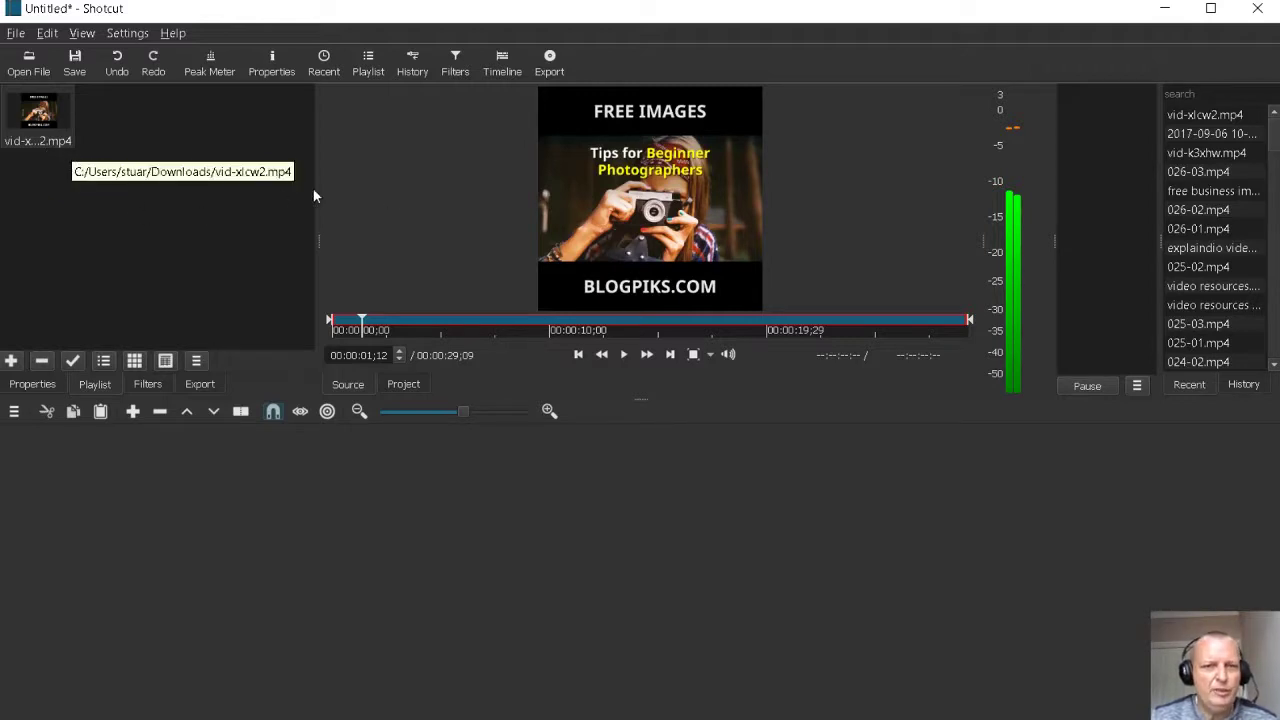
click(35, 120)
drag(35, 120, 270, 489)
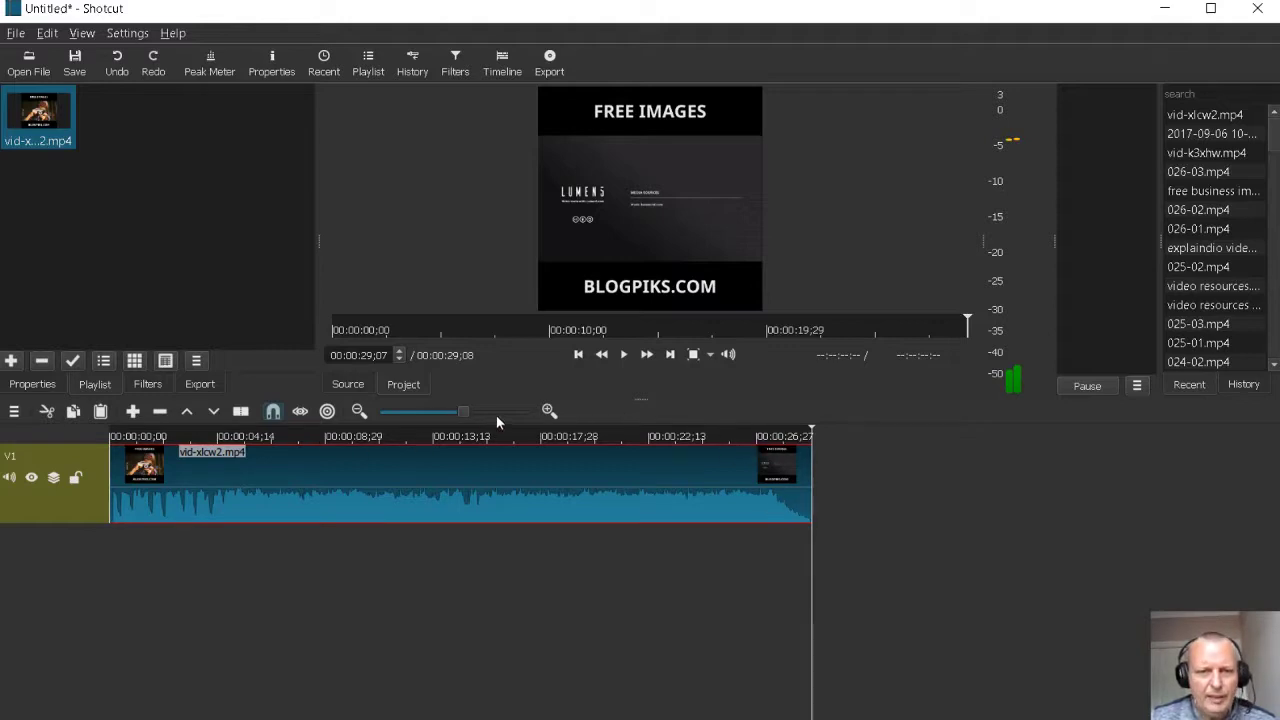
Find the end of the BlogPiks logo scene and split the timeline clip at 00:00:25;18, before the Lumen5 credits
scroll(462, 410, down, 1)
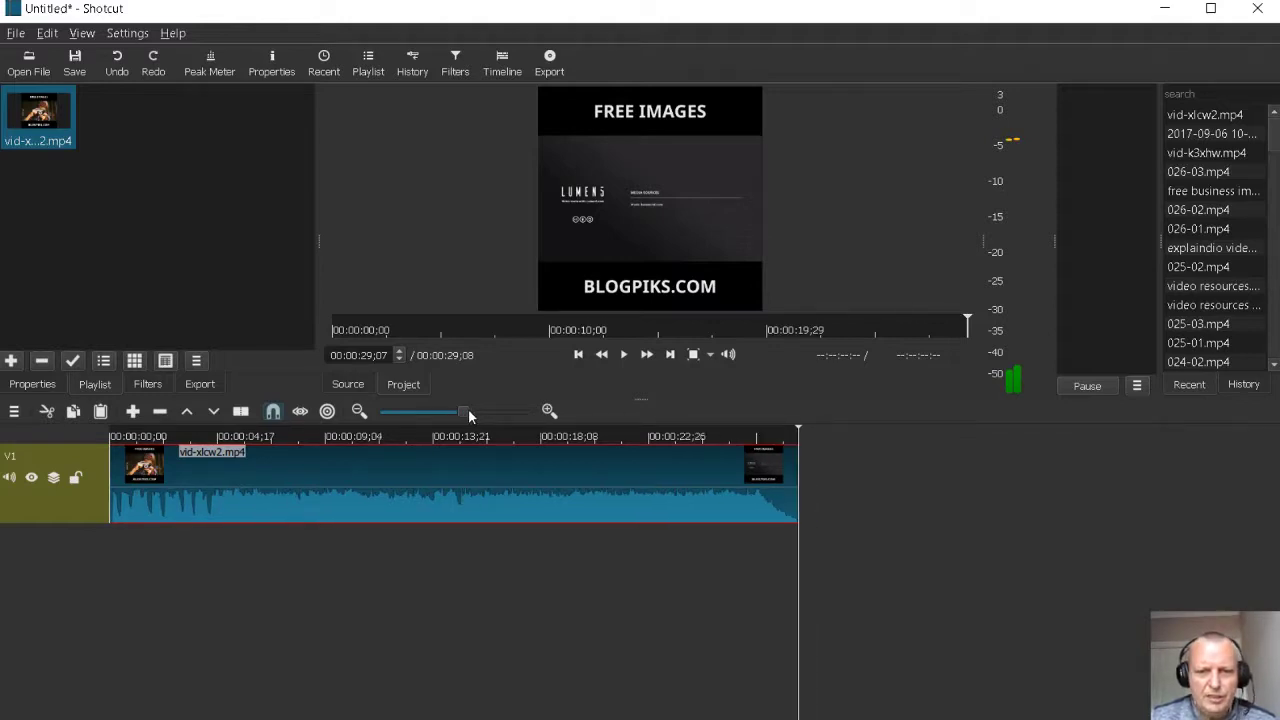
scroll(469, 410, up, 2)
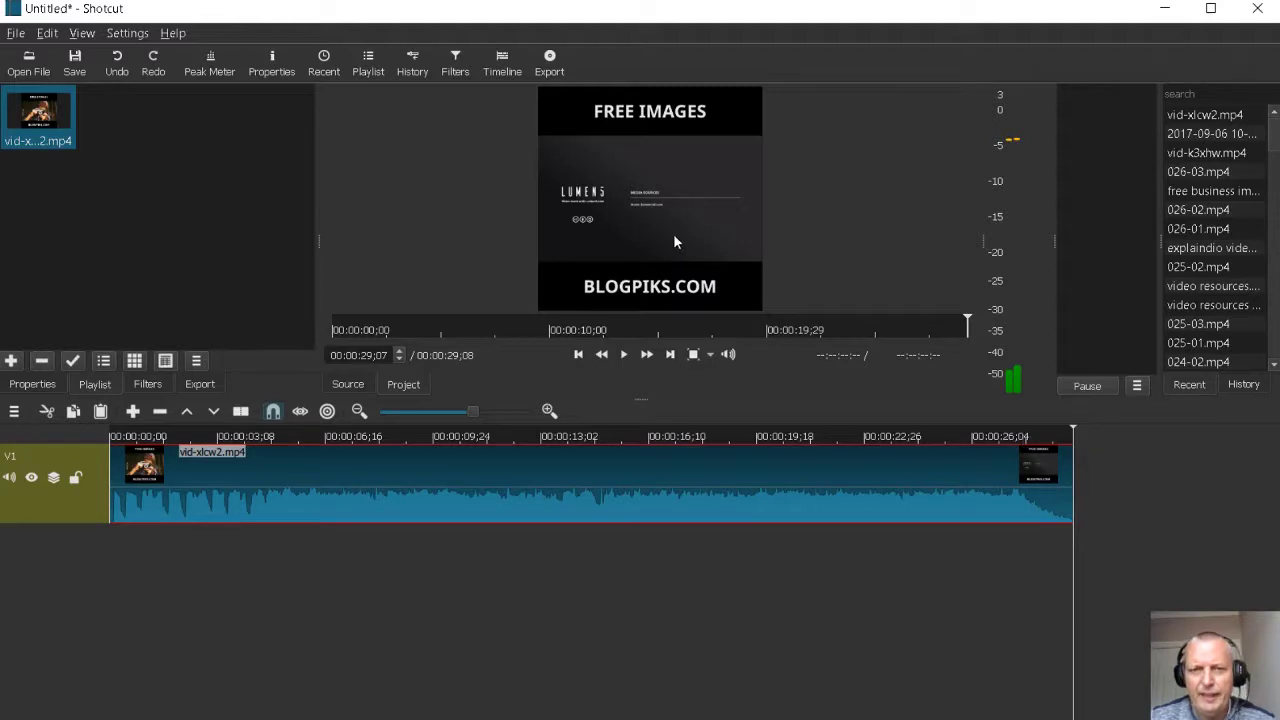
click(998, 438)
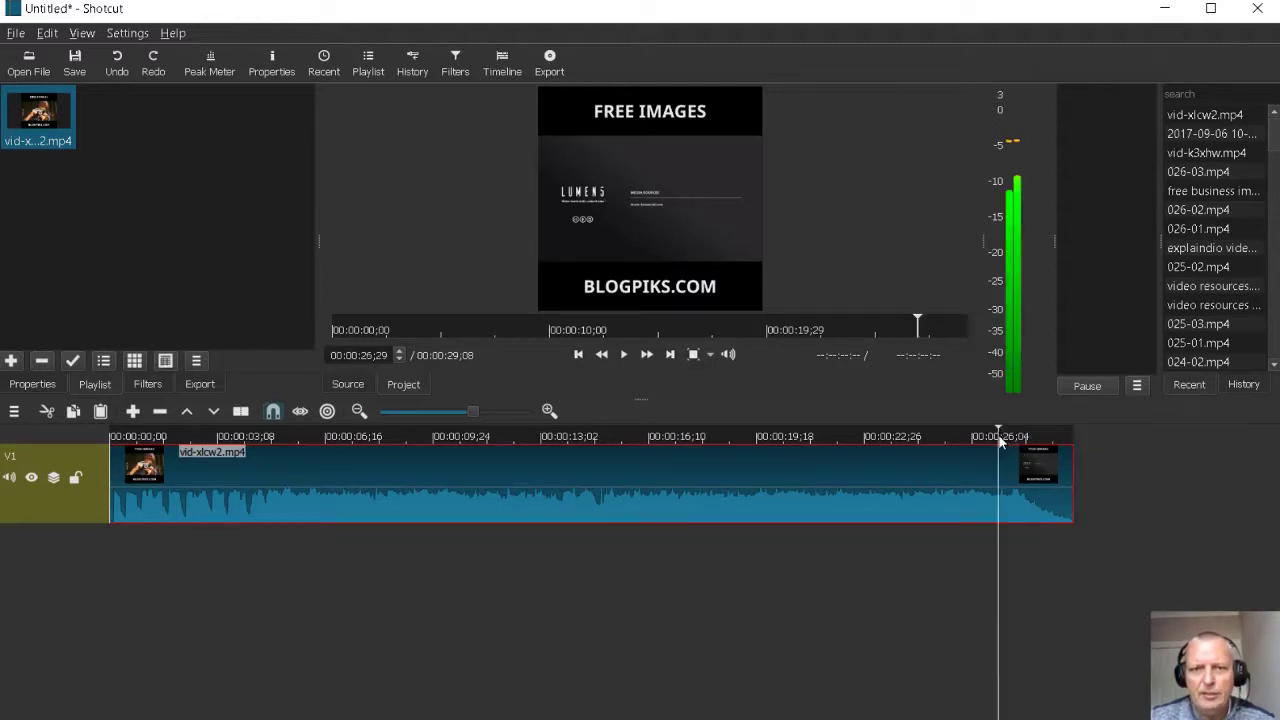
click(977, 438)
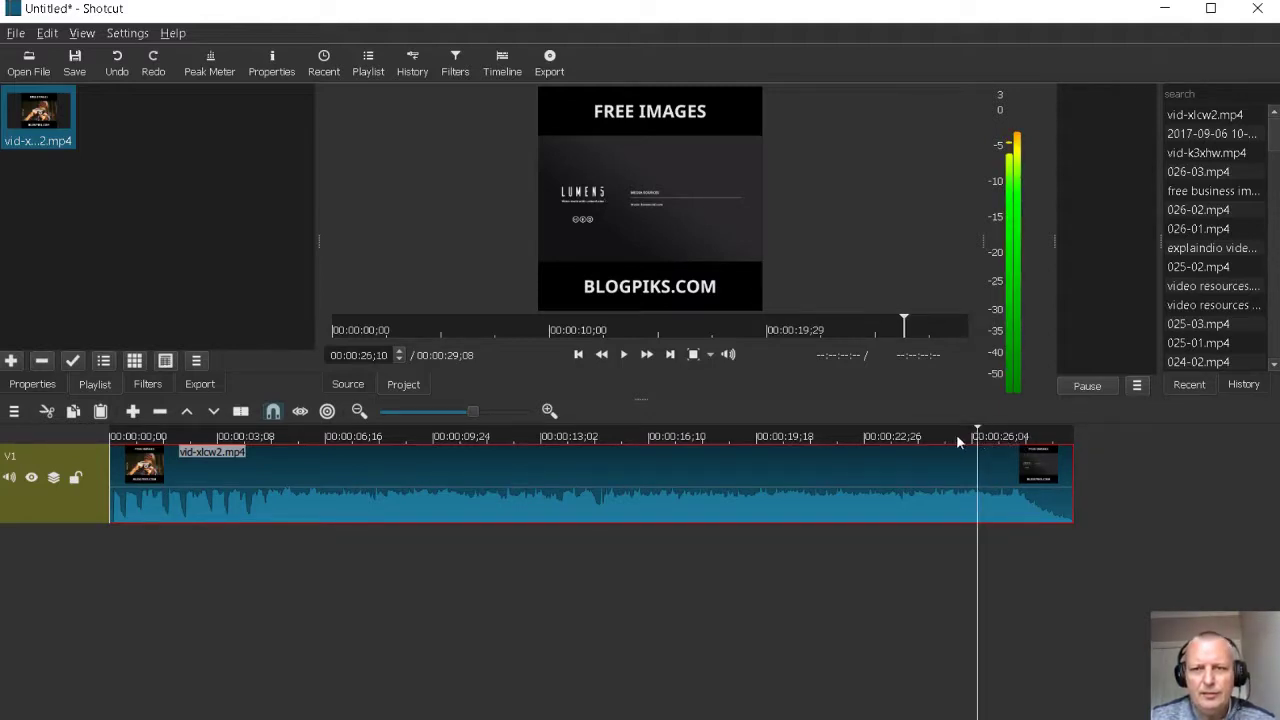
click(955, 440)
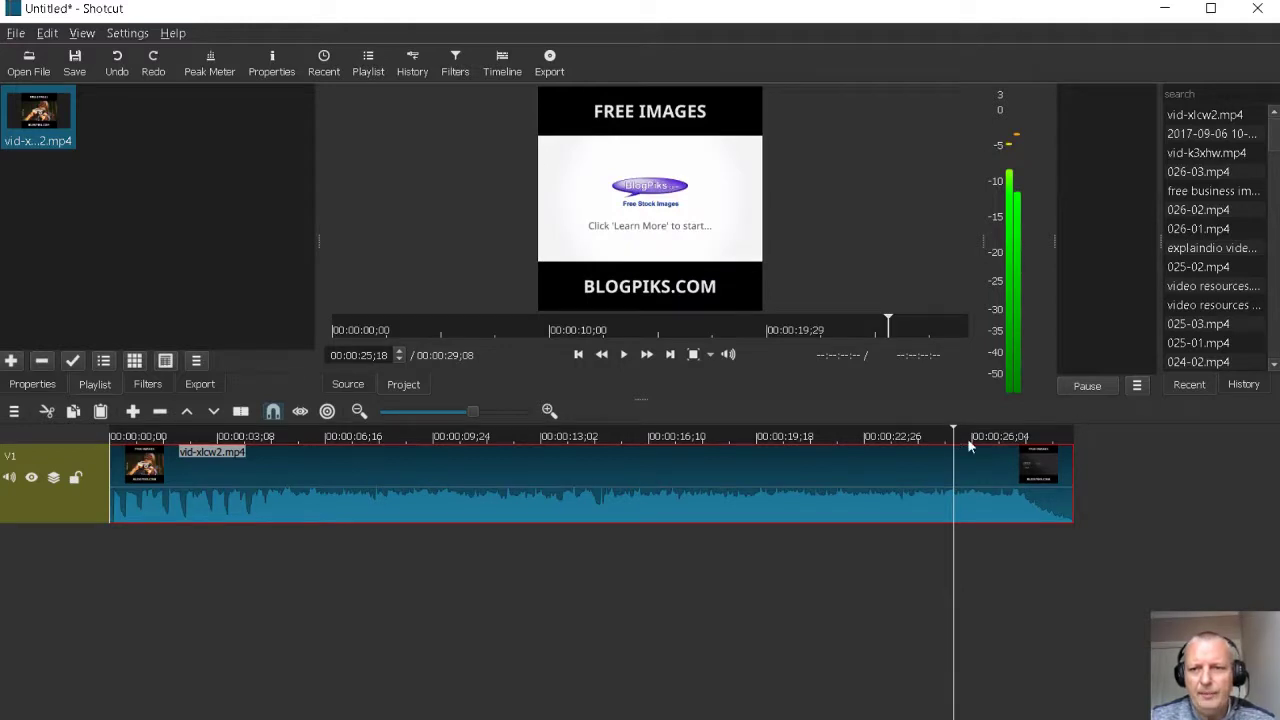
click(958, 438)
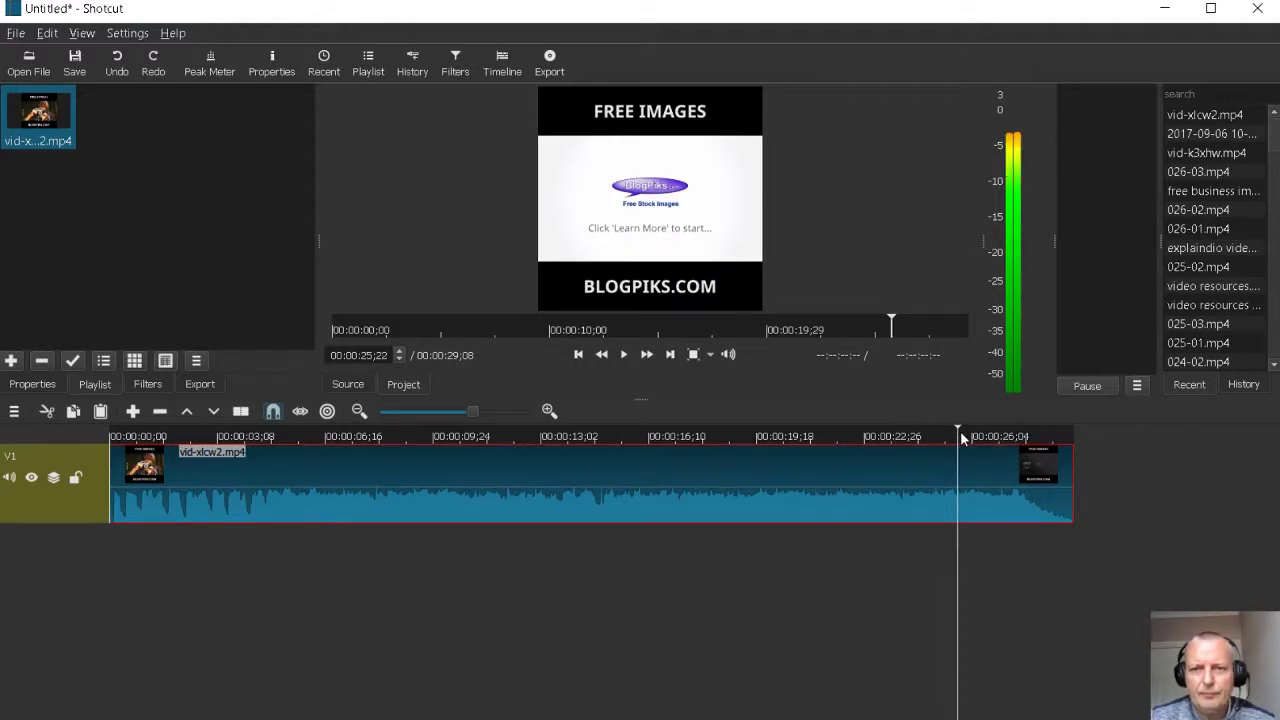
click(965, 438)
click(970, 438)
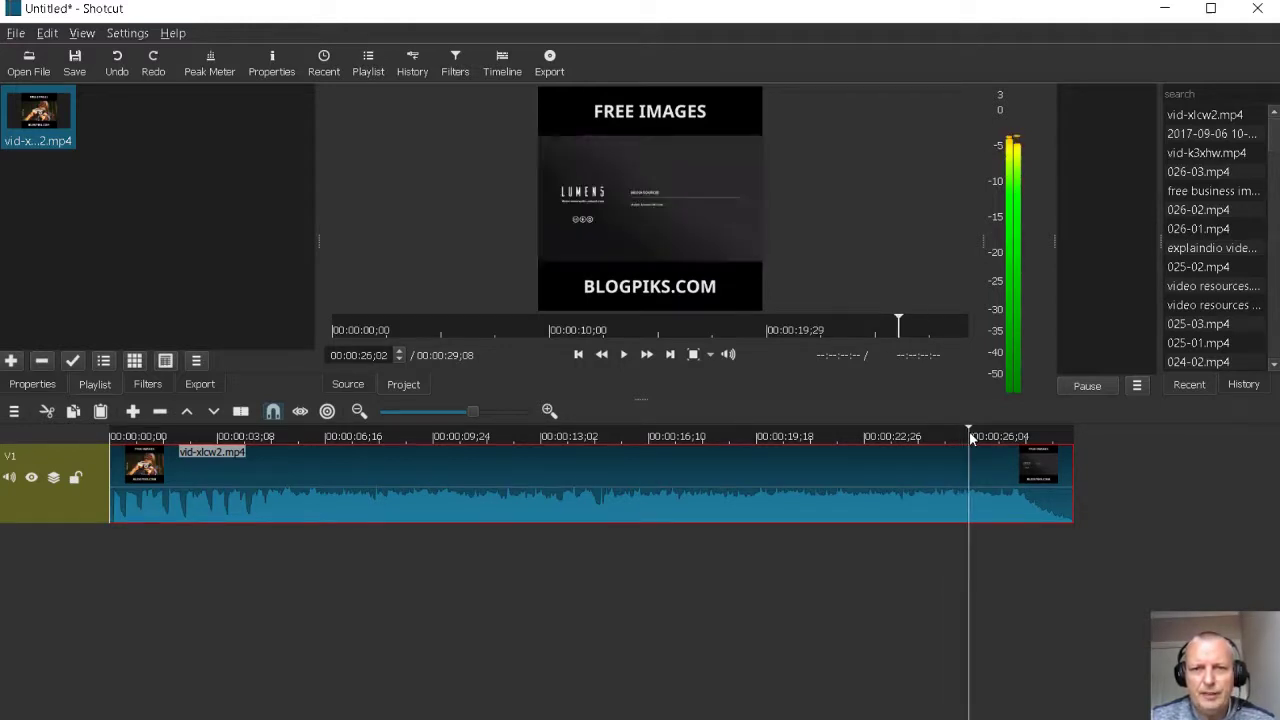
click(959, 438)
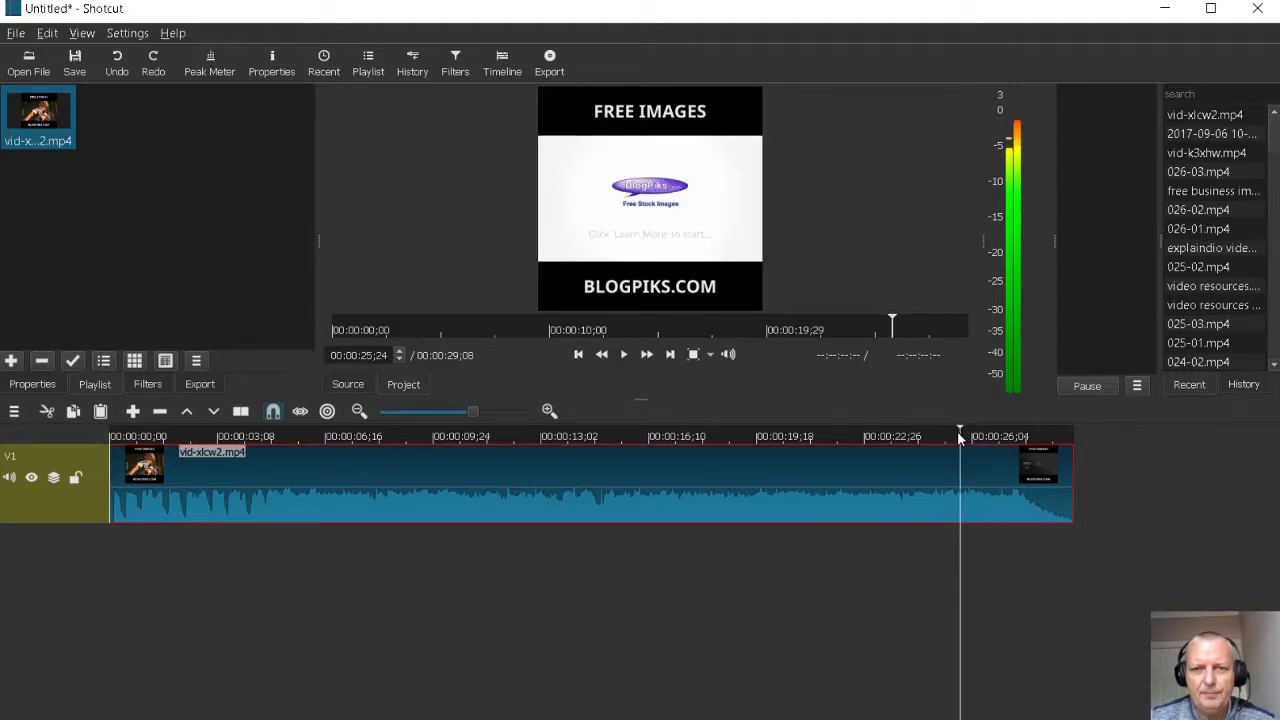
click(953, 433)
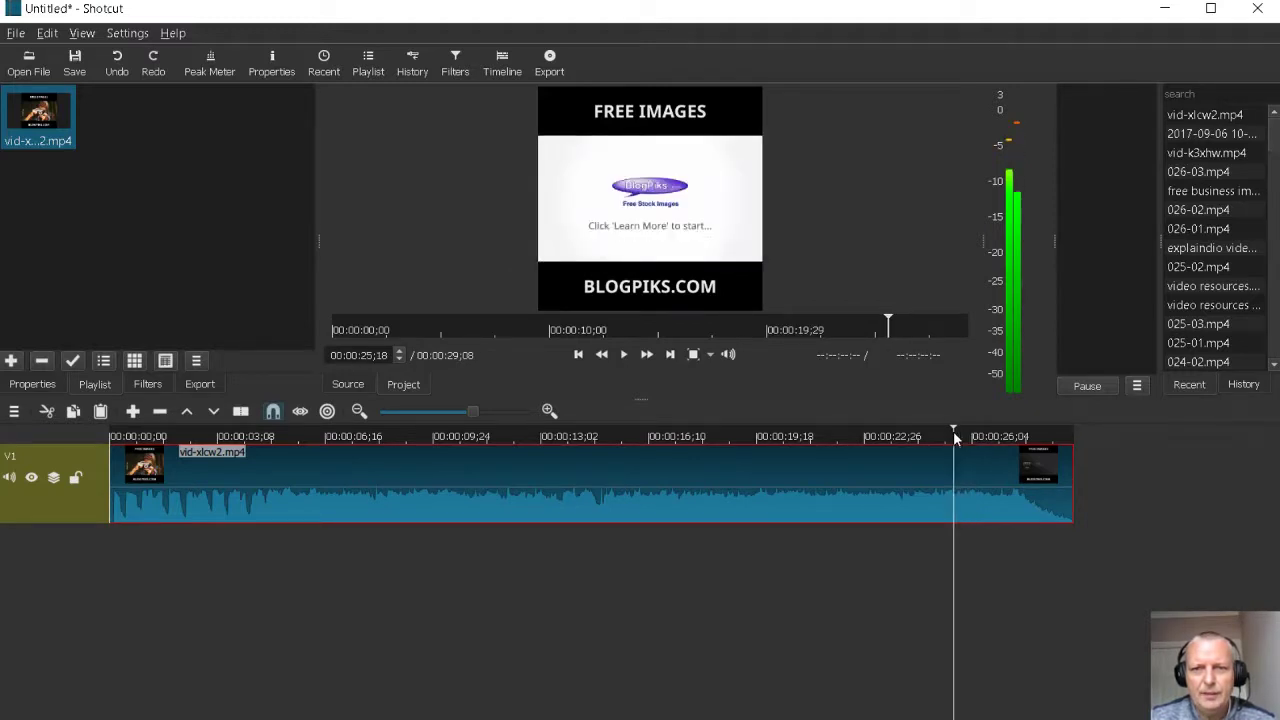
click(244, 418)
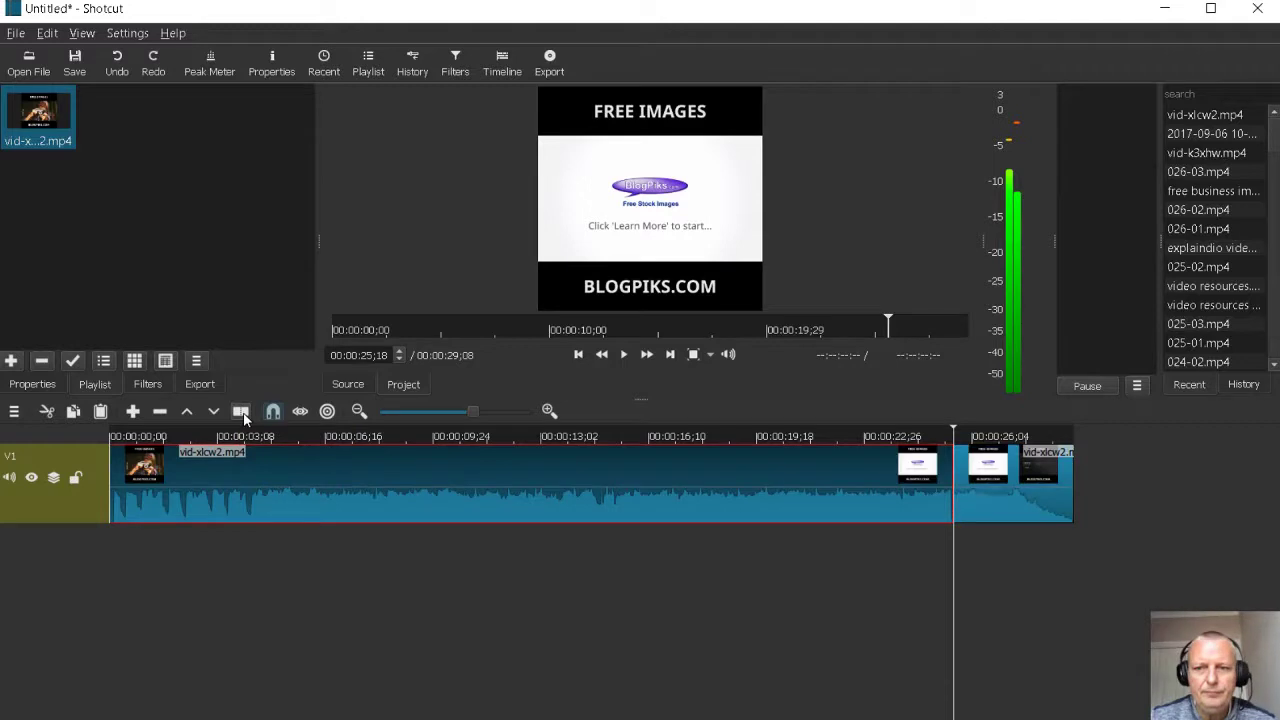
Delete the credits segment after the split from track V1, and scrub through the last part of the remaining clip to check its ending
click(986, 508)
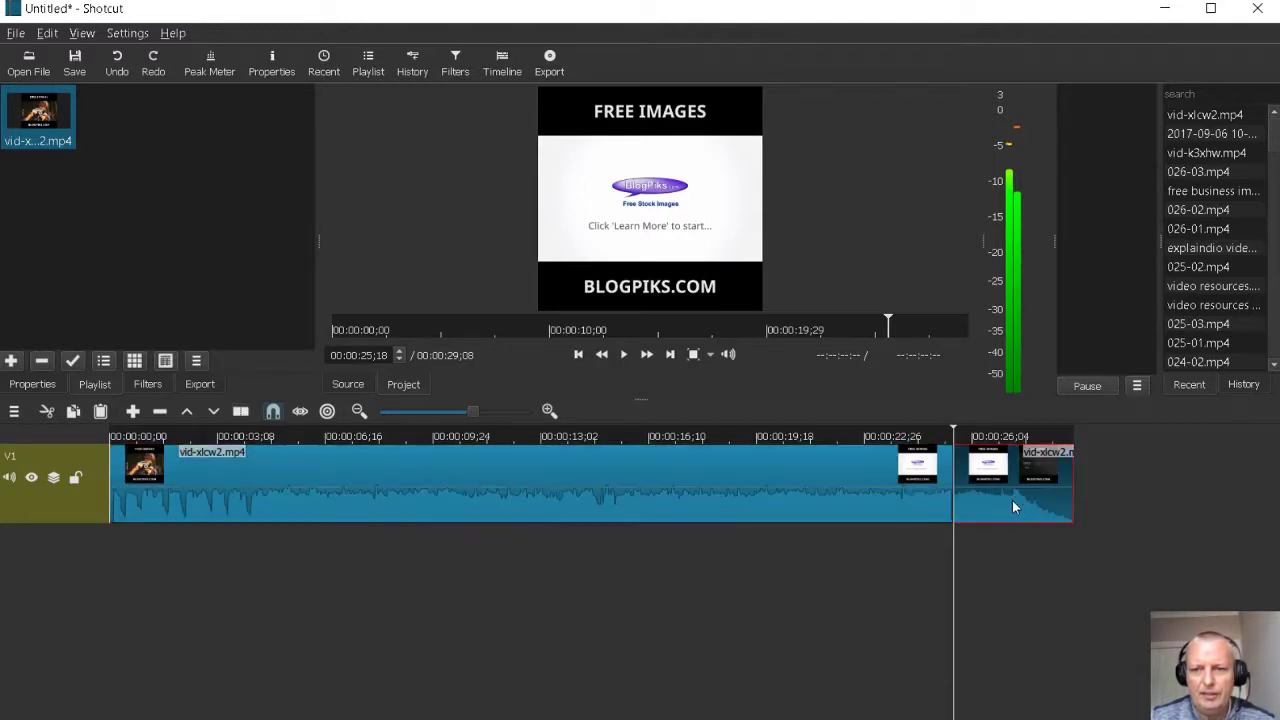
key(Delete)
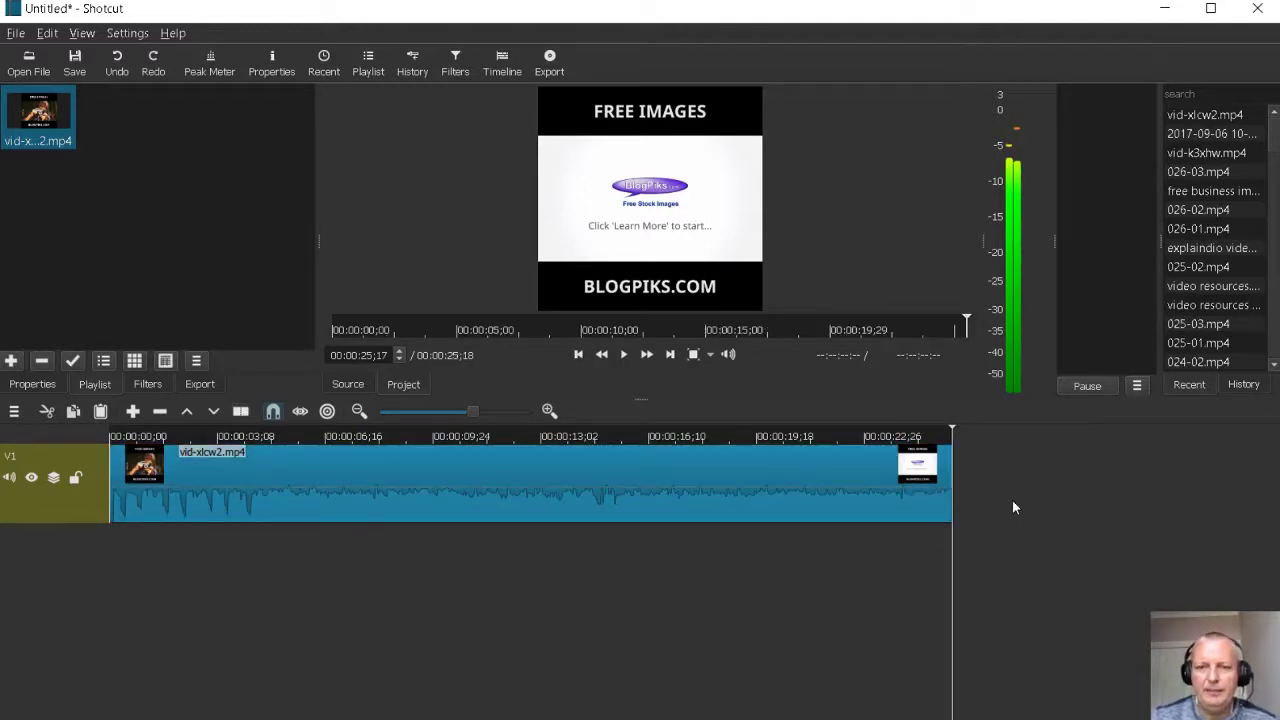
click(876, 436)
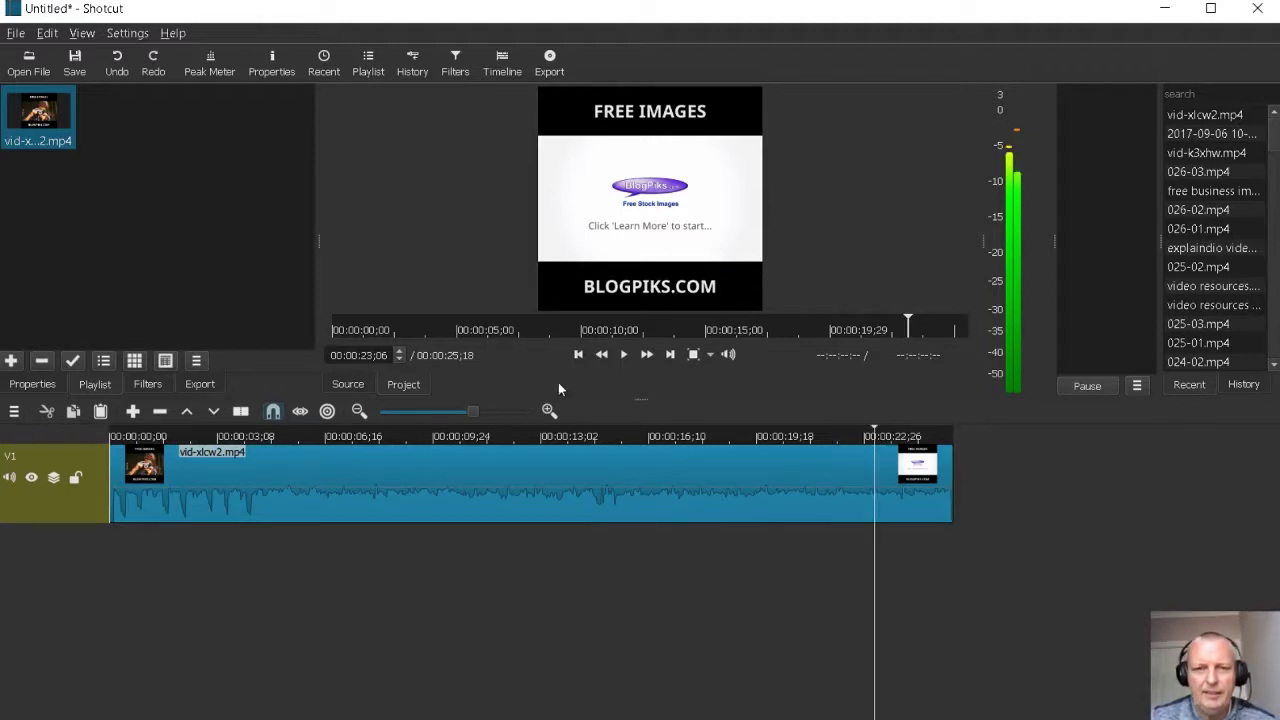
click(745, 440)
click(675, 438)
click(830, 437)
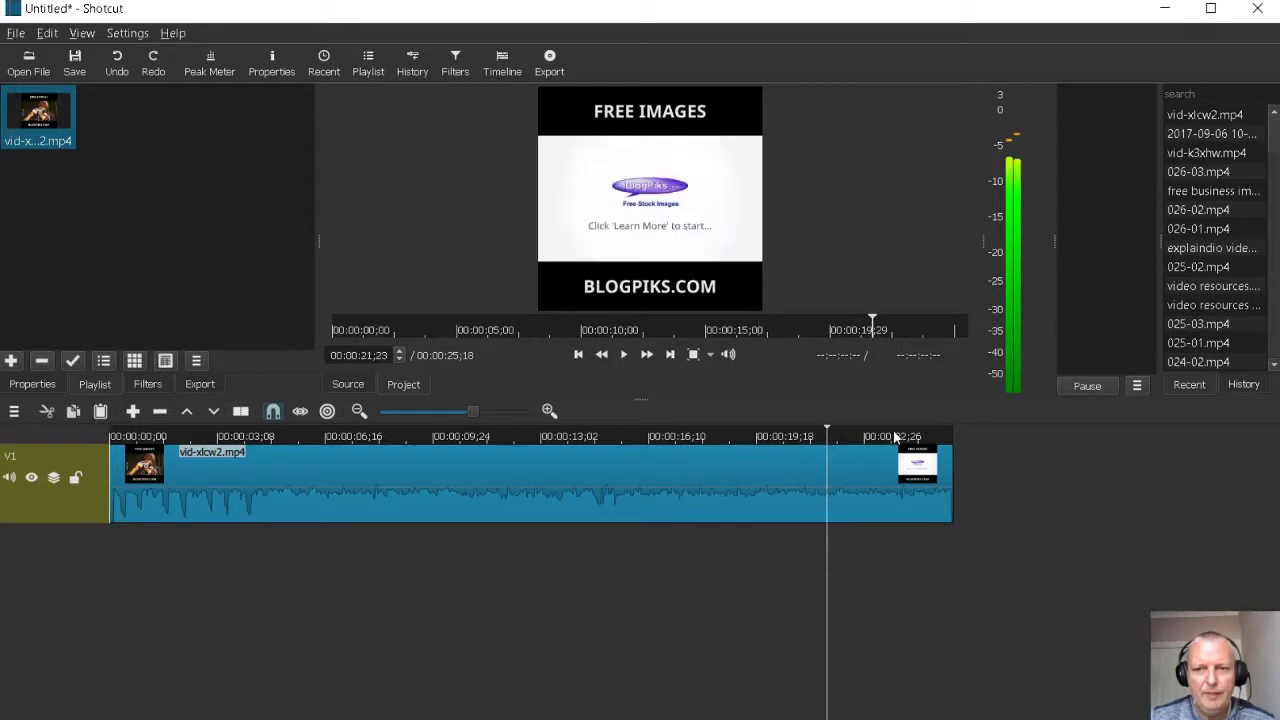
click(893, 437)
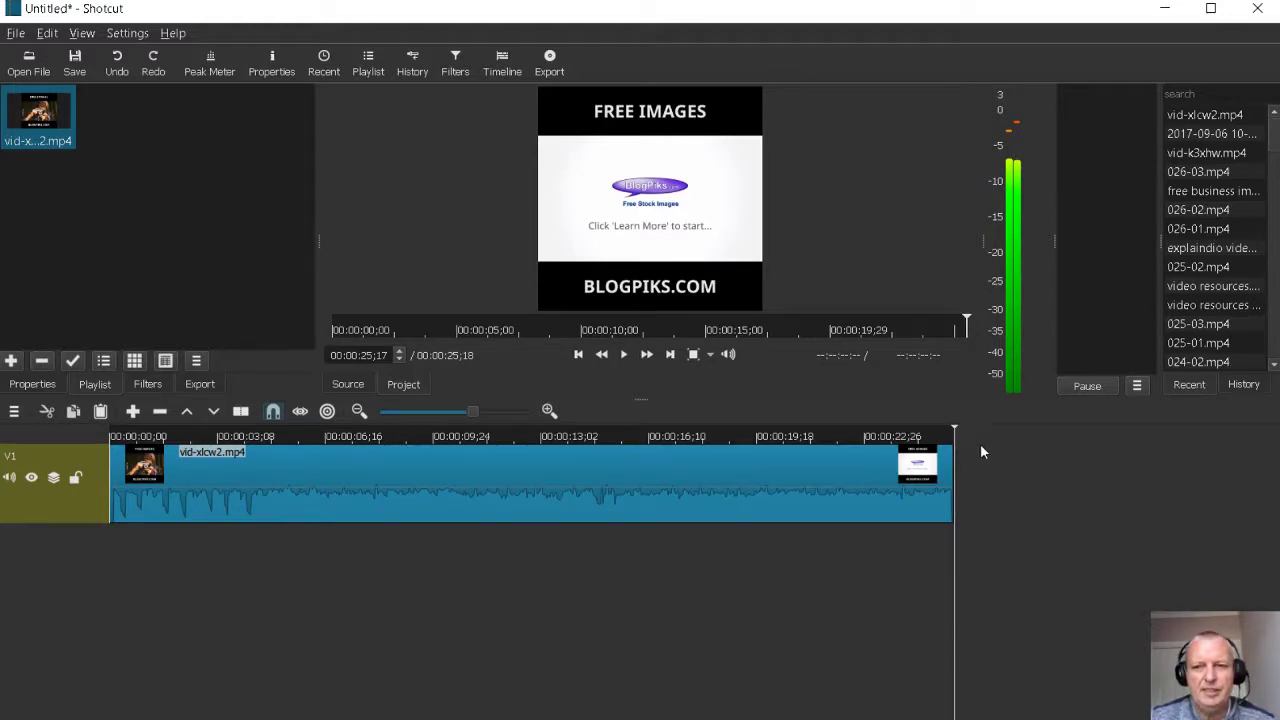
Add a Fade Out Audio filter to the vid-xlcw2.mp4 timeline clip and check the clip's ending
click(460, 479)
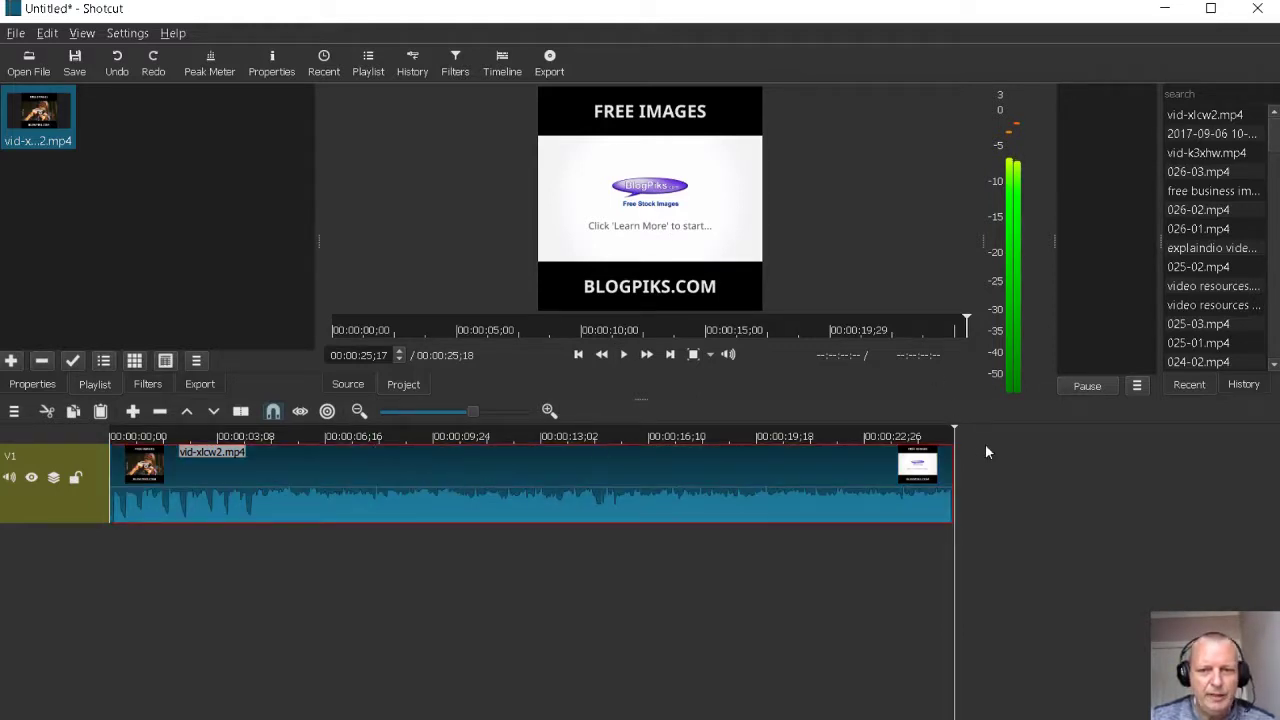
click(145, 384)
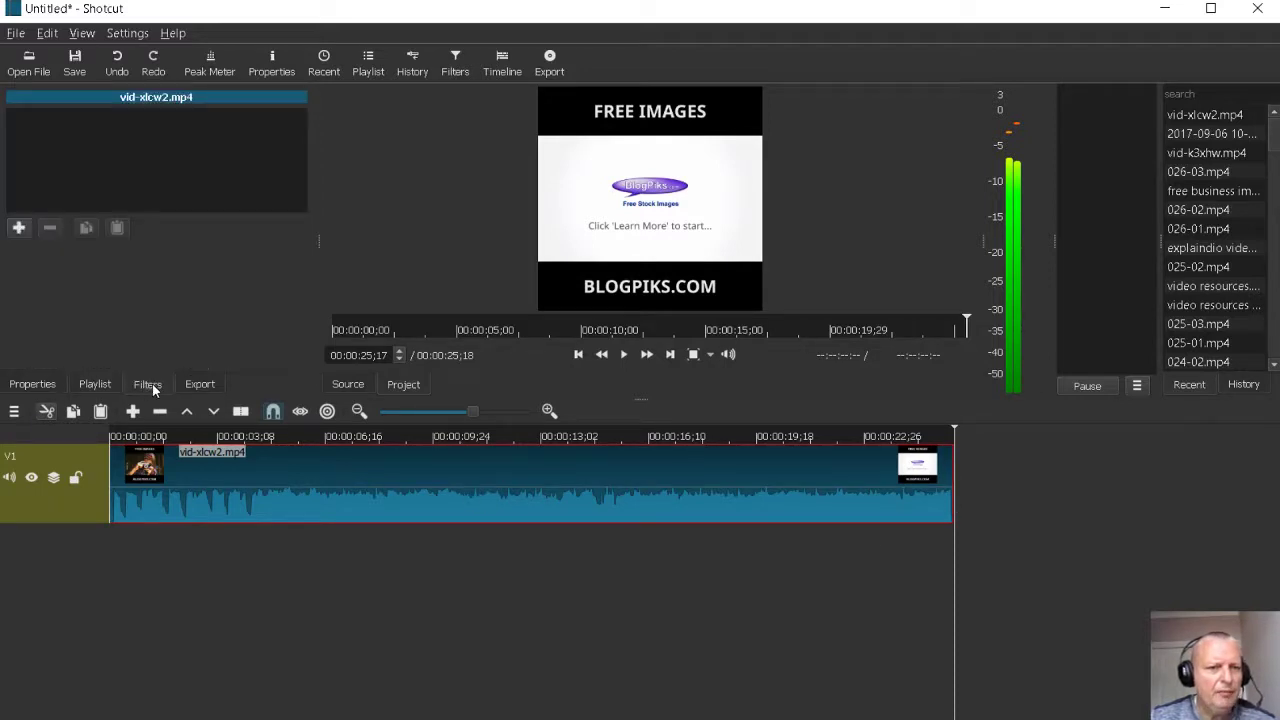
click(17, 229)
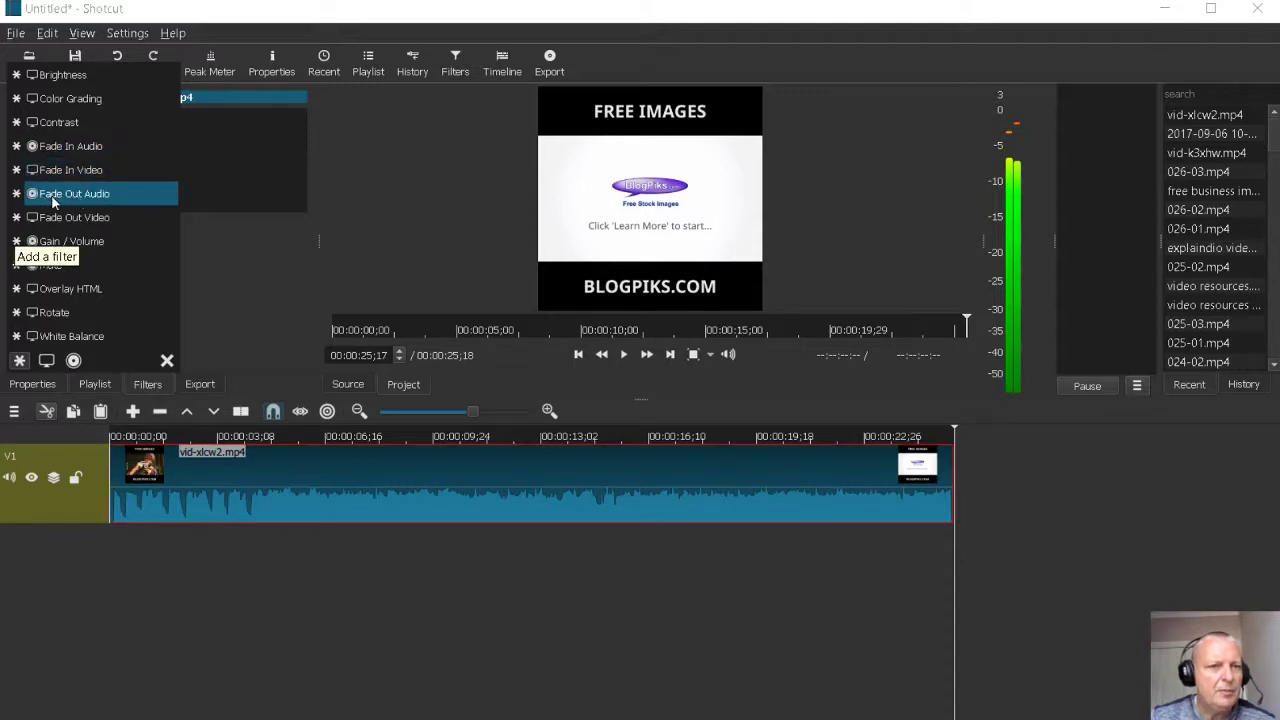
click(97, 195)
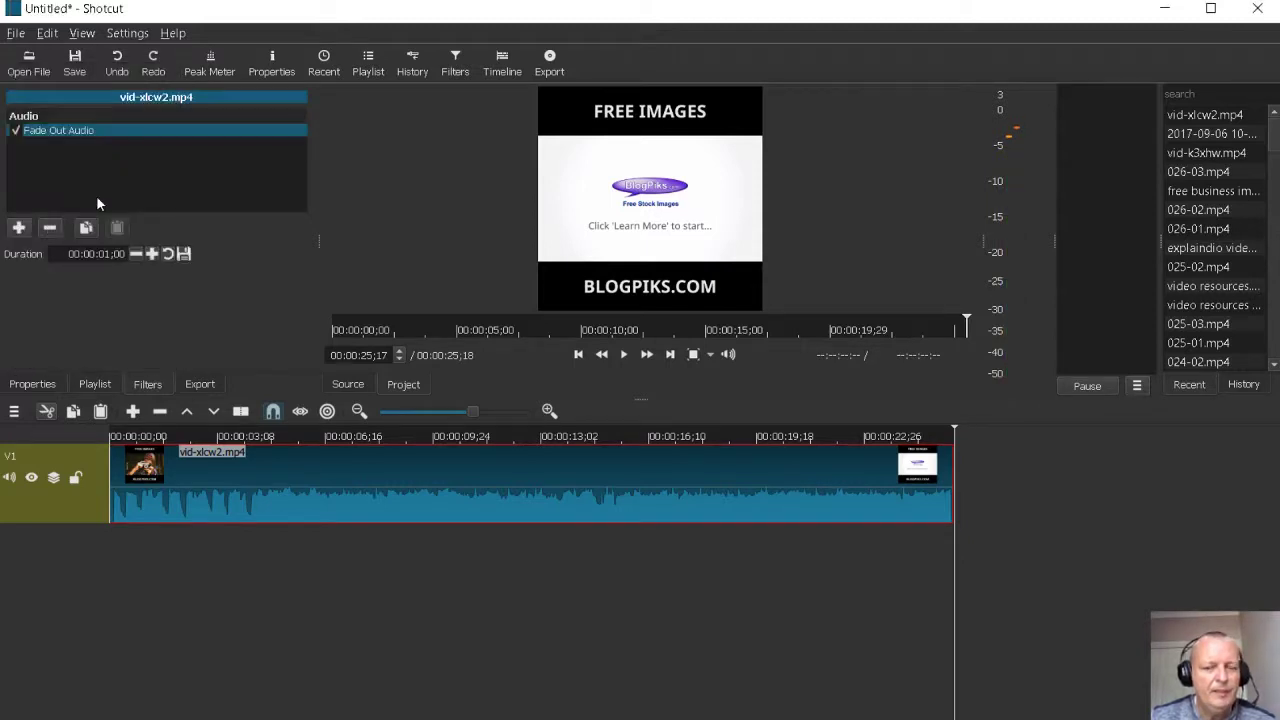
click(885, 443)
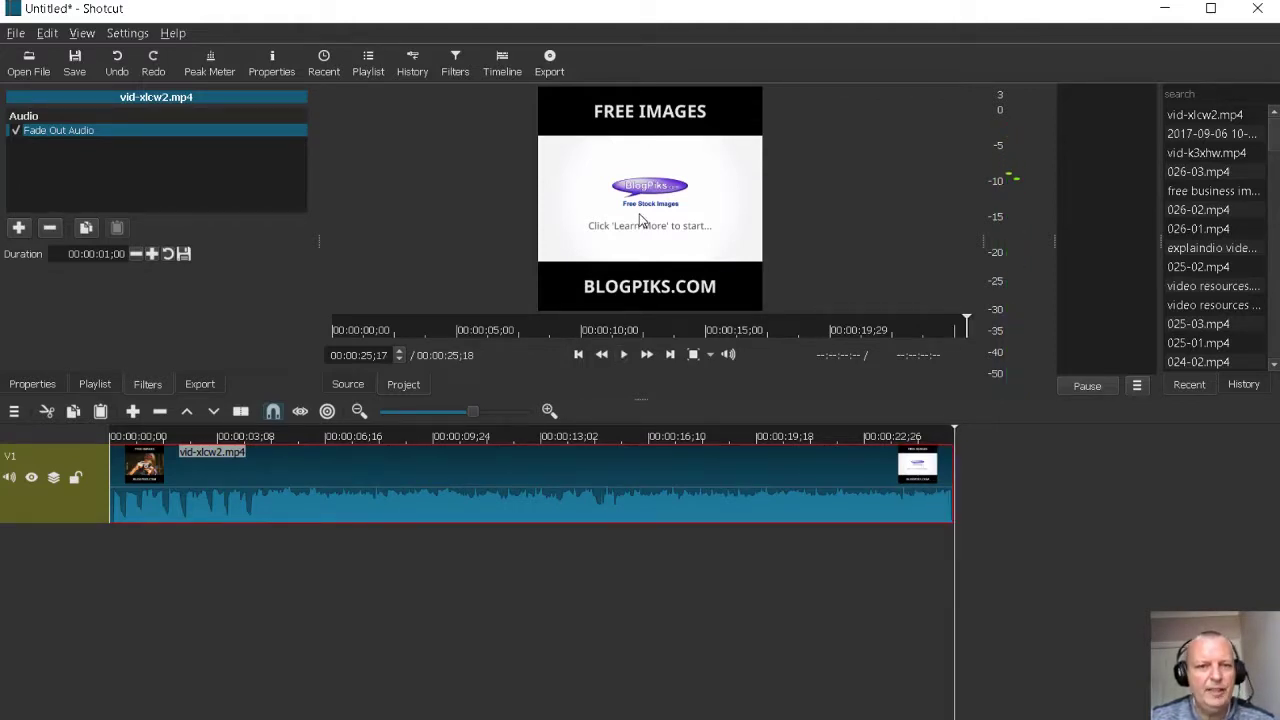
click(536, 573)
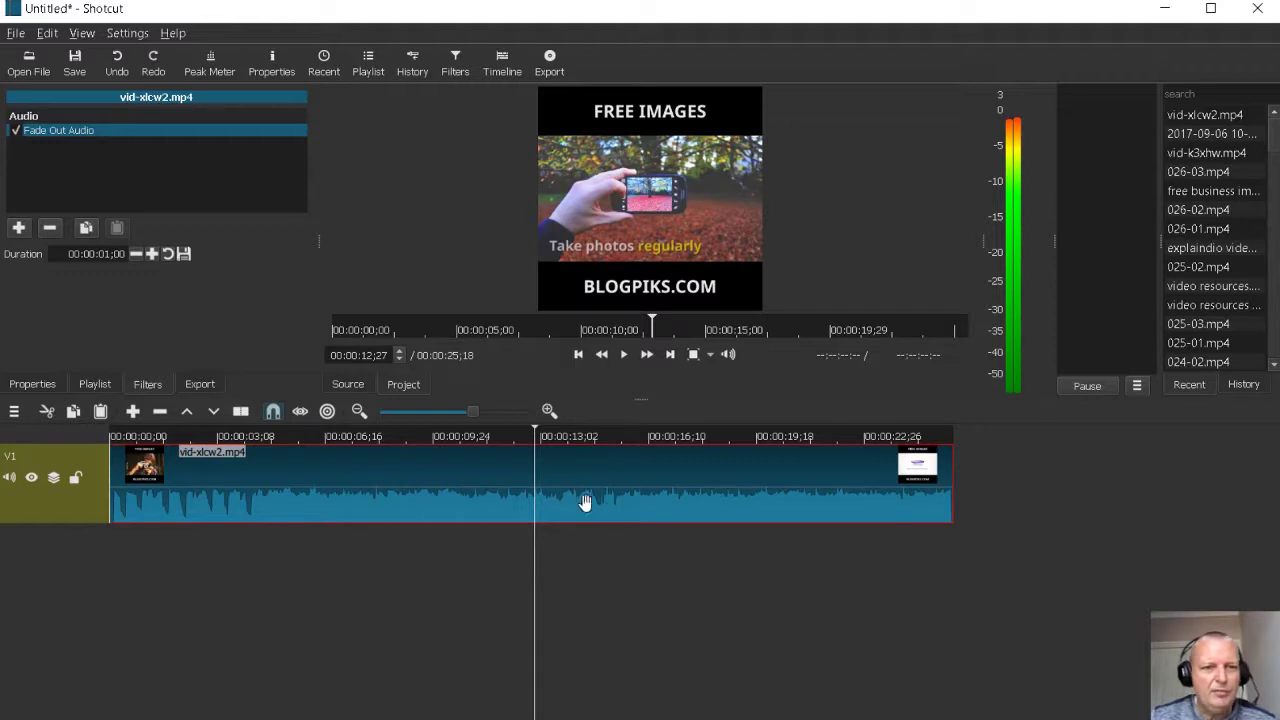
Choose the stock H.264 High Profile preset for exporting the timeline
click(199, 384)
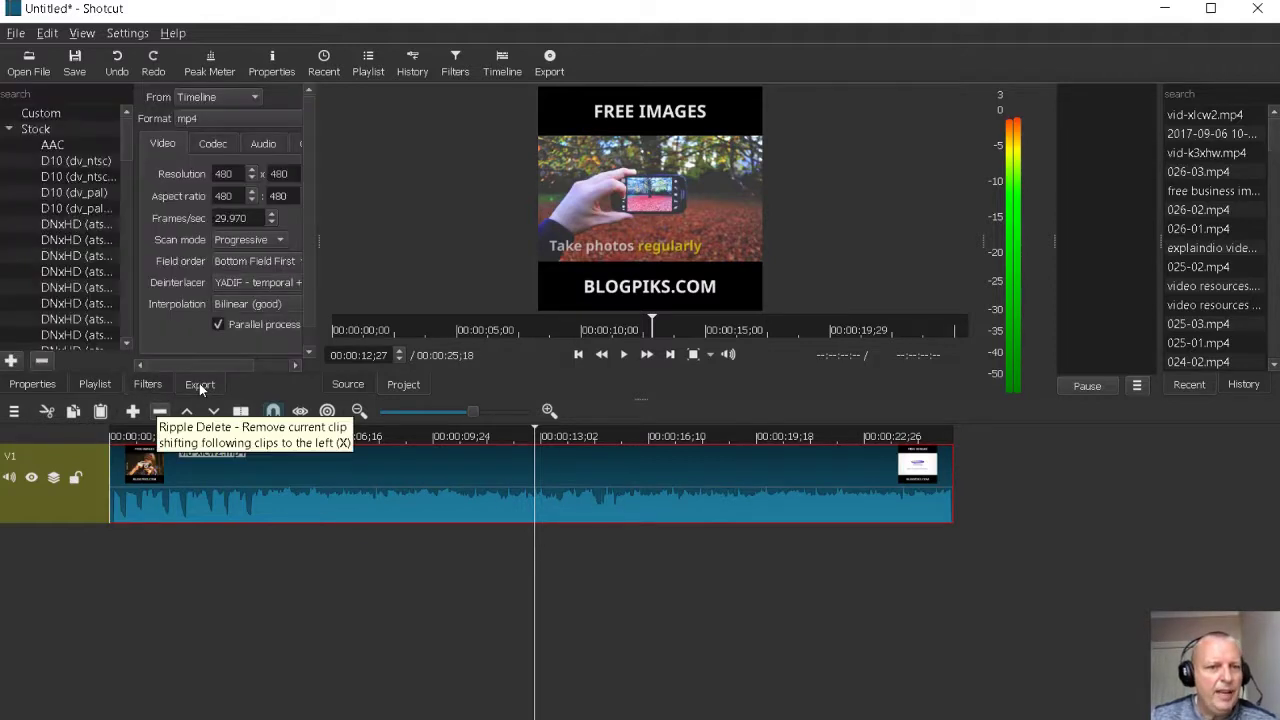
scroll(70, 260, down, 8)
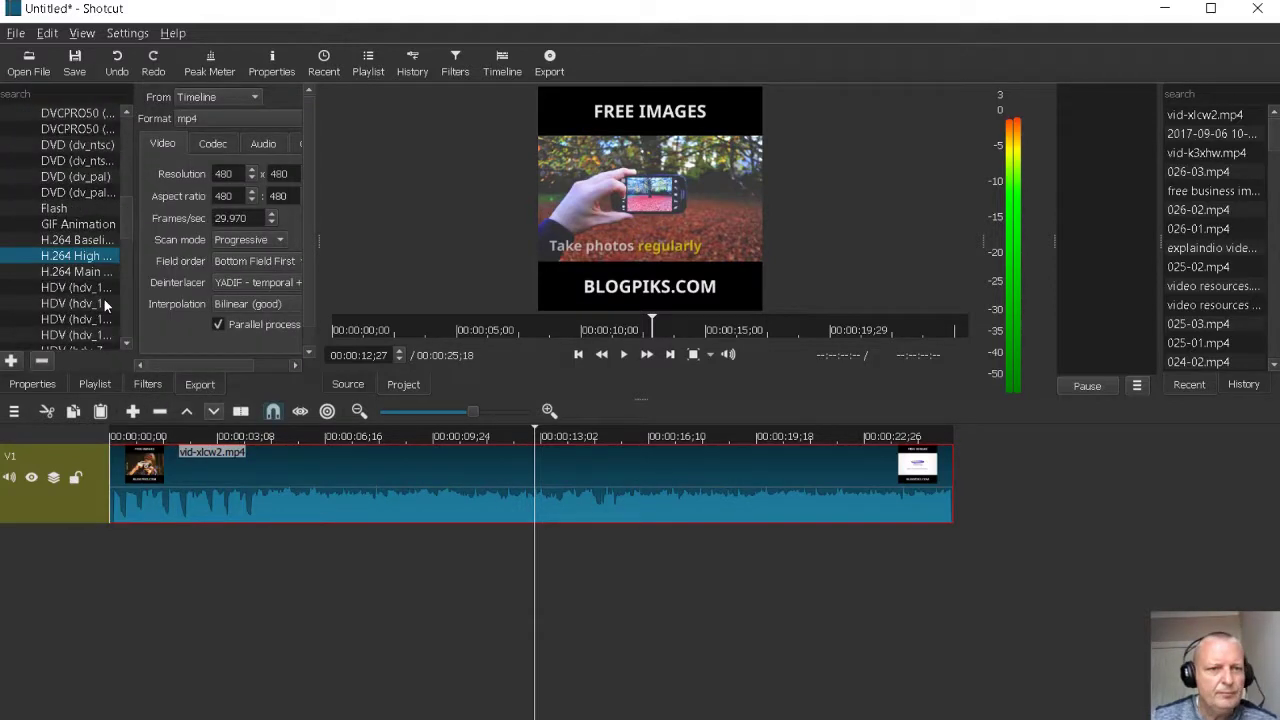
click(57, 258)
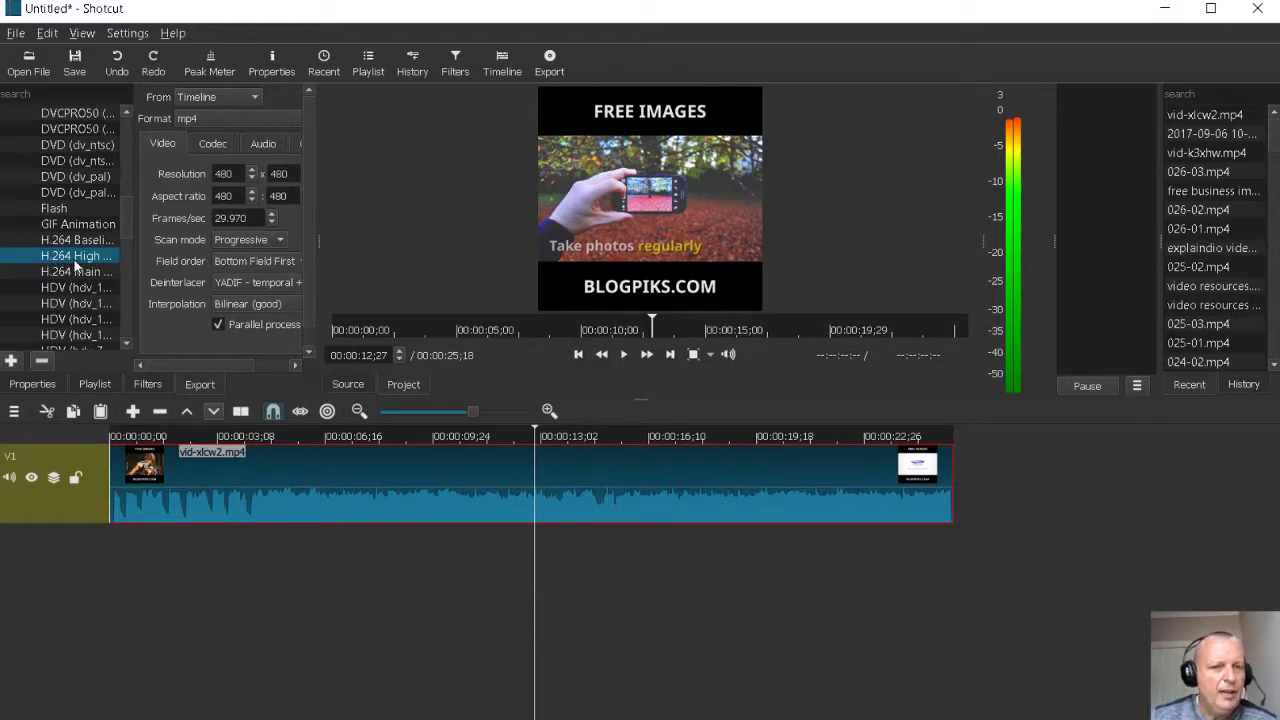
scroll(191, 303, down, 1)
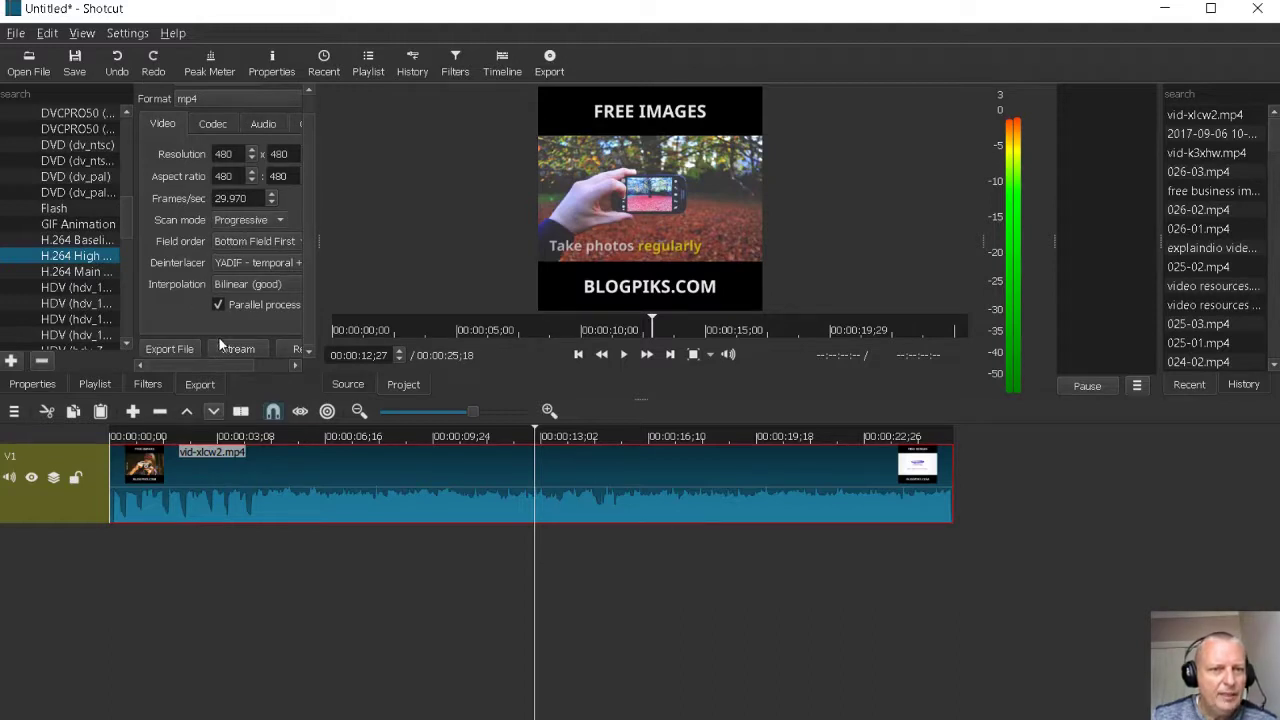
Export the timeline to the Downloads folder as lumen5.mp4
click(170, 349)
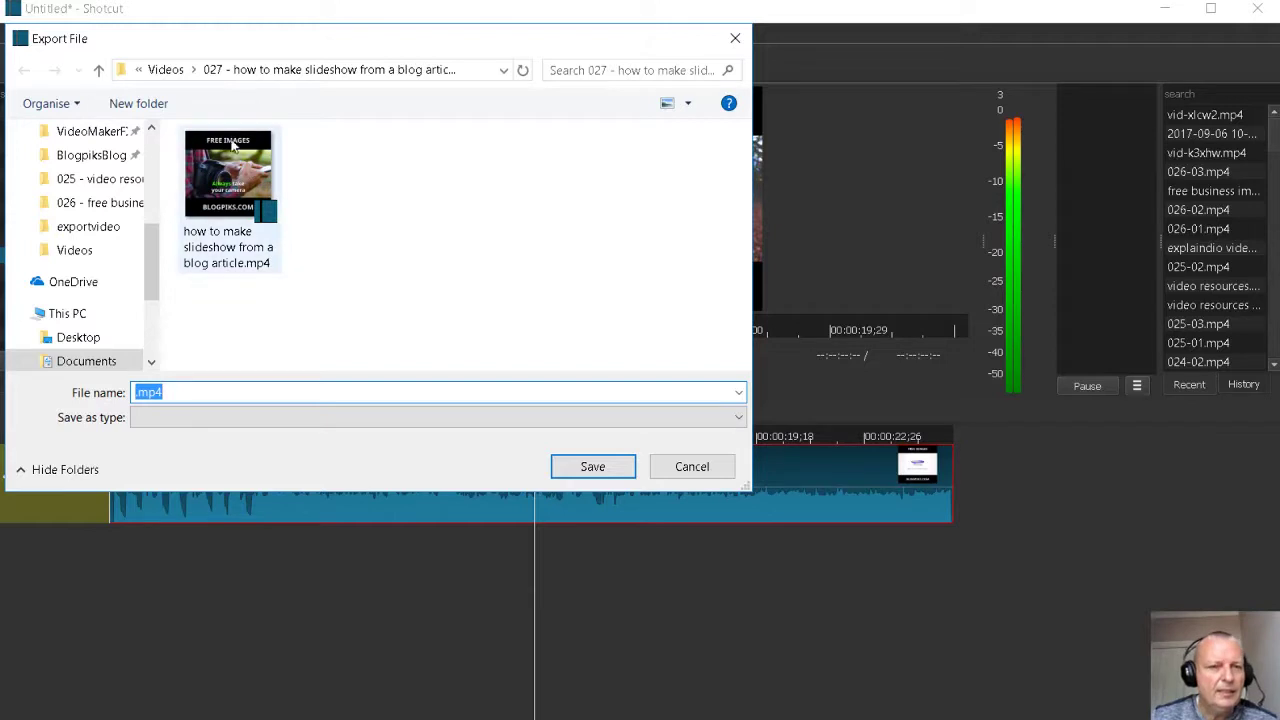
scroll(75, 180, up, 4)
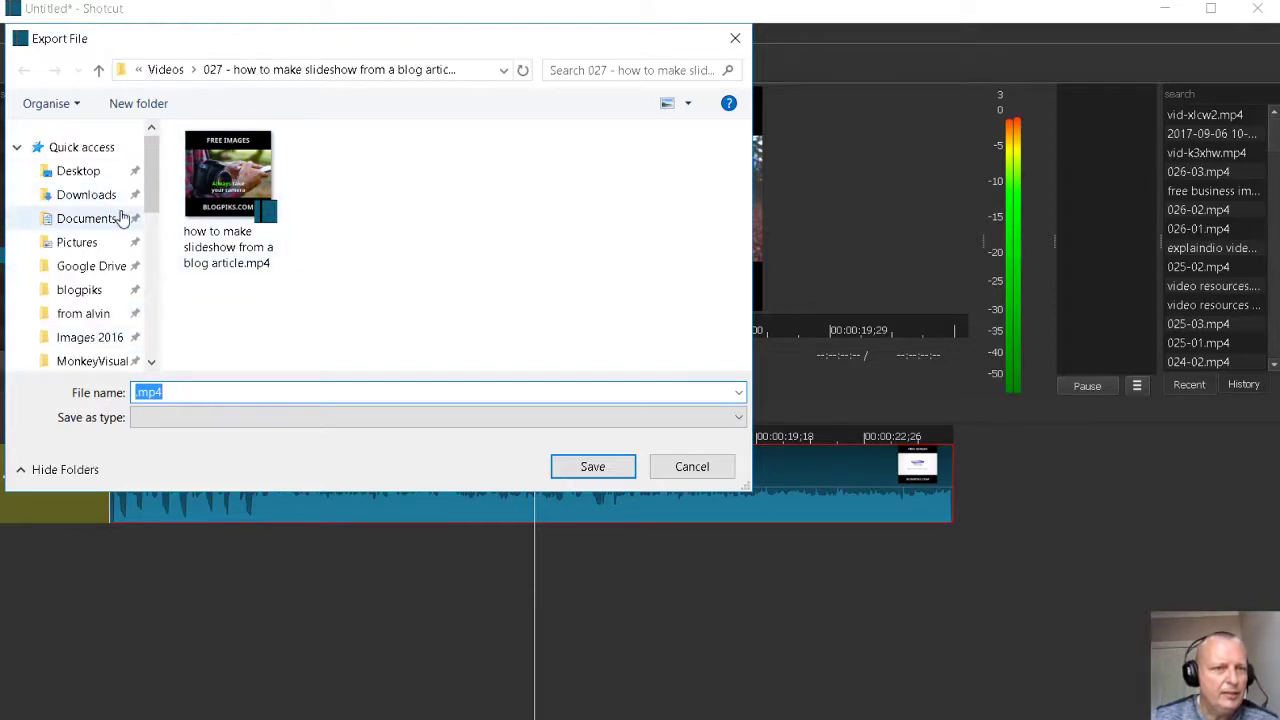
click(88, 194)
click(140, 396)
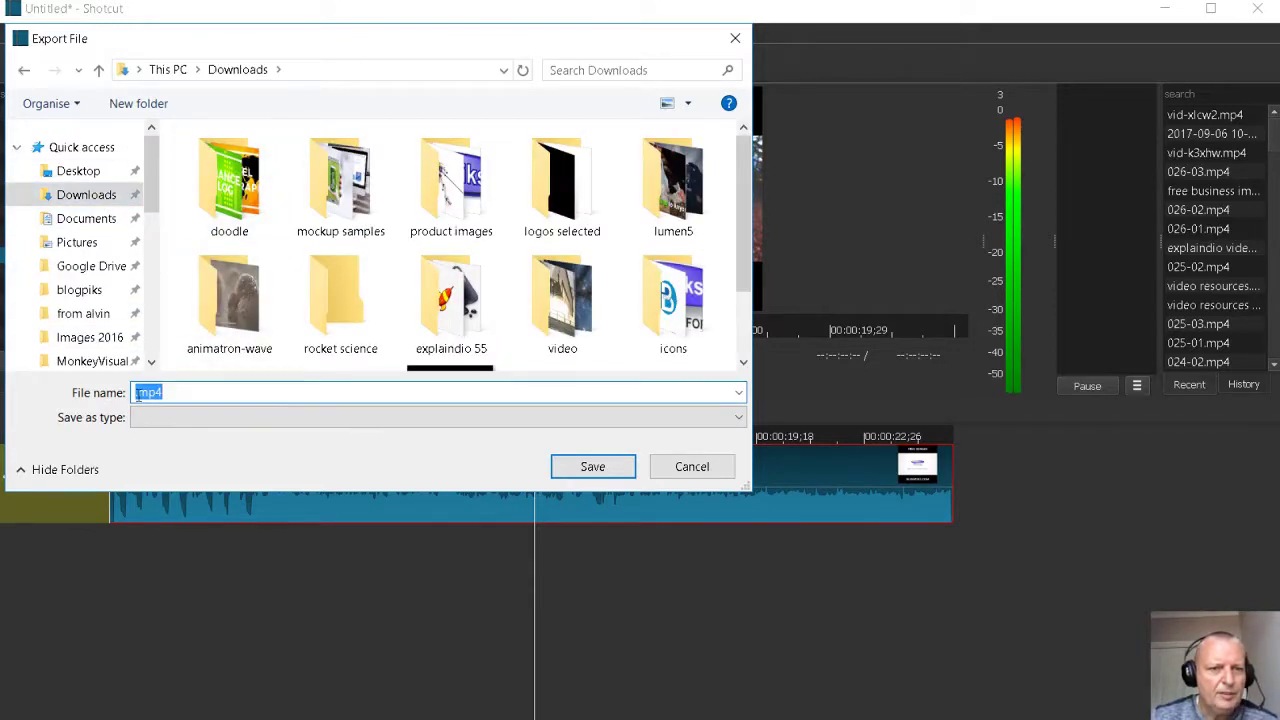
click(140, 393)
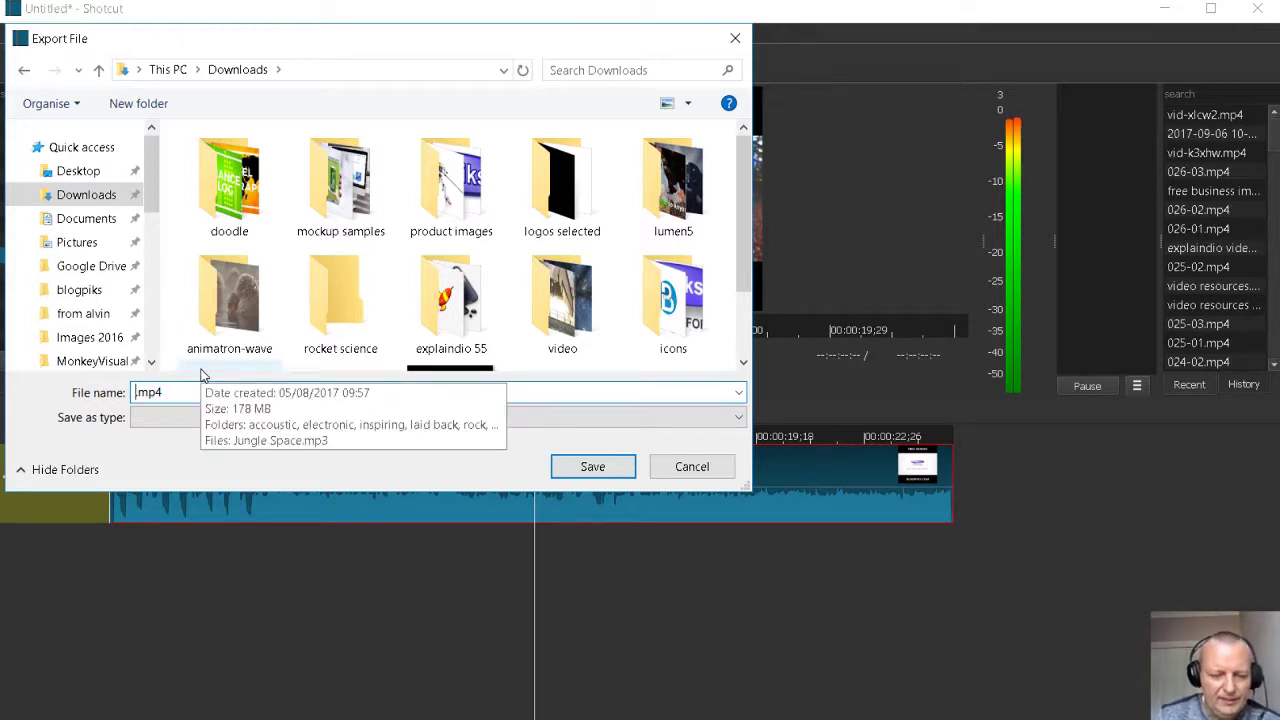
text(lumen)
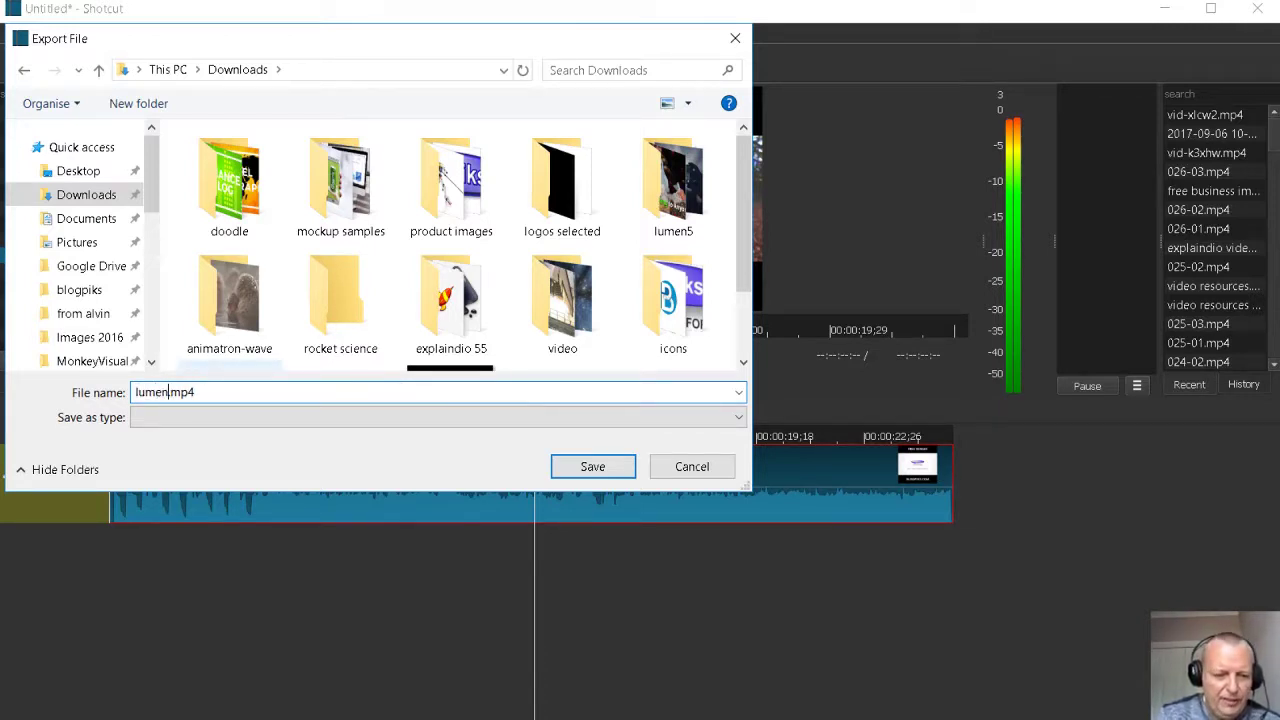
text(5)
click(591, 470)
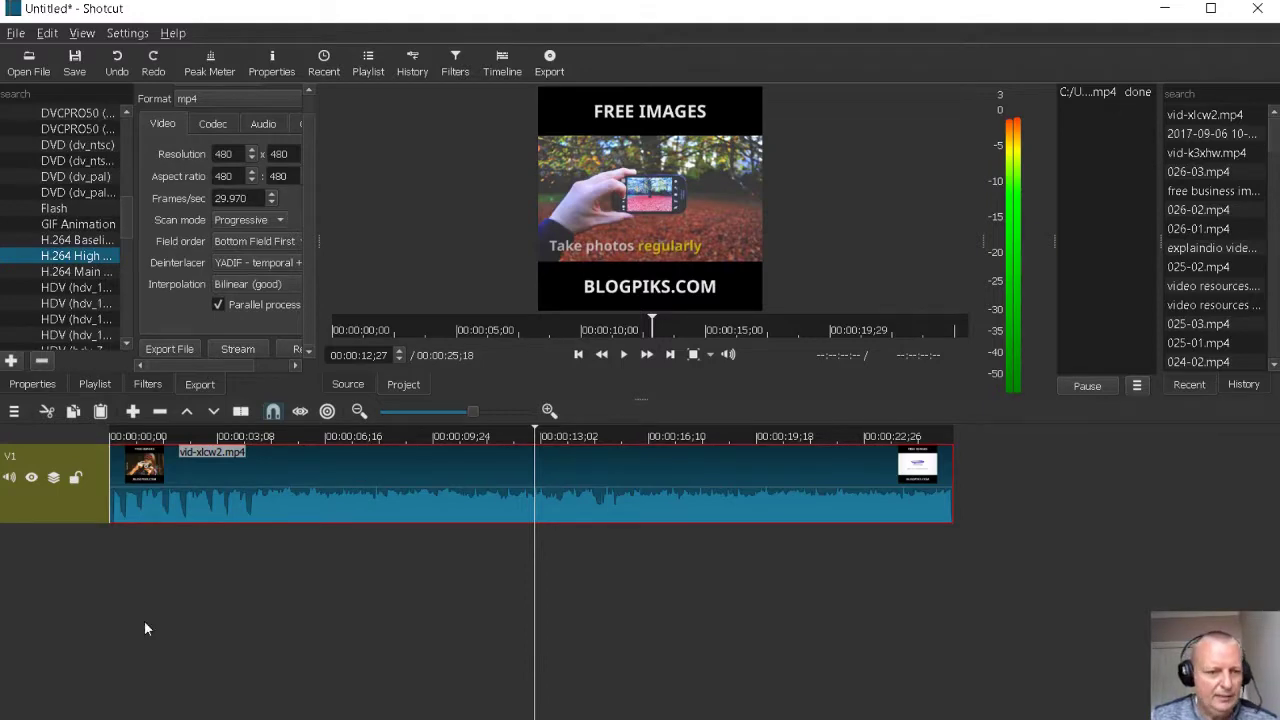
Switch to File Explorer, find lumen5.mp4 in Downloads, play it in a media player and enlarge the player window
key(alt+Tab)
scroll(250, 217, up, 4)
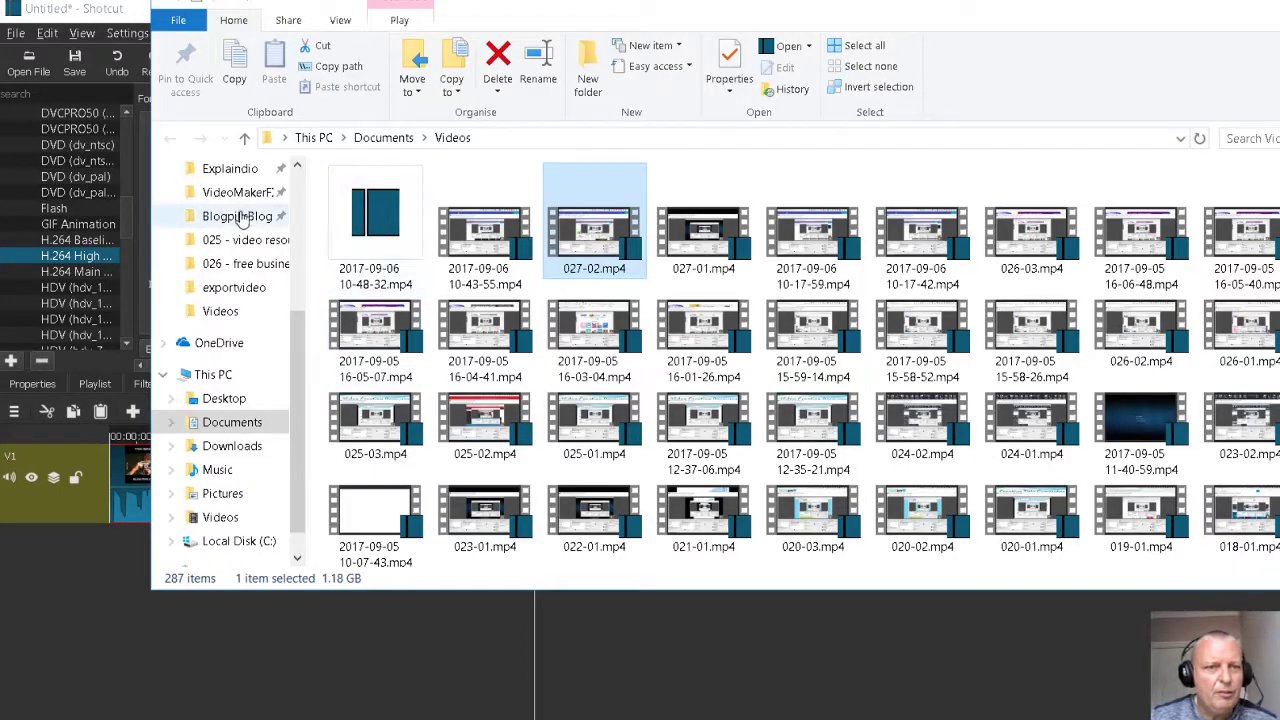
click(248, 232)
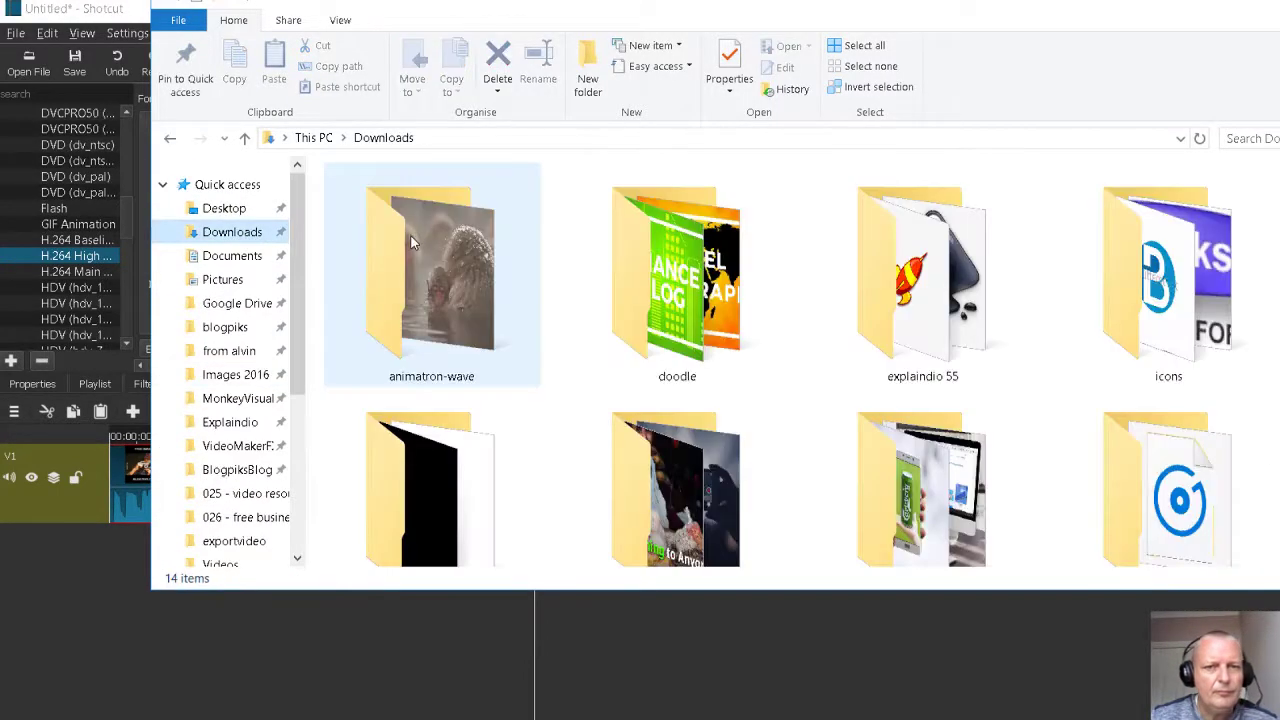
scroll(806, 309, down, 5)
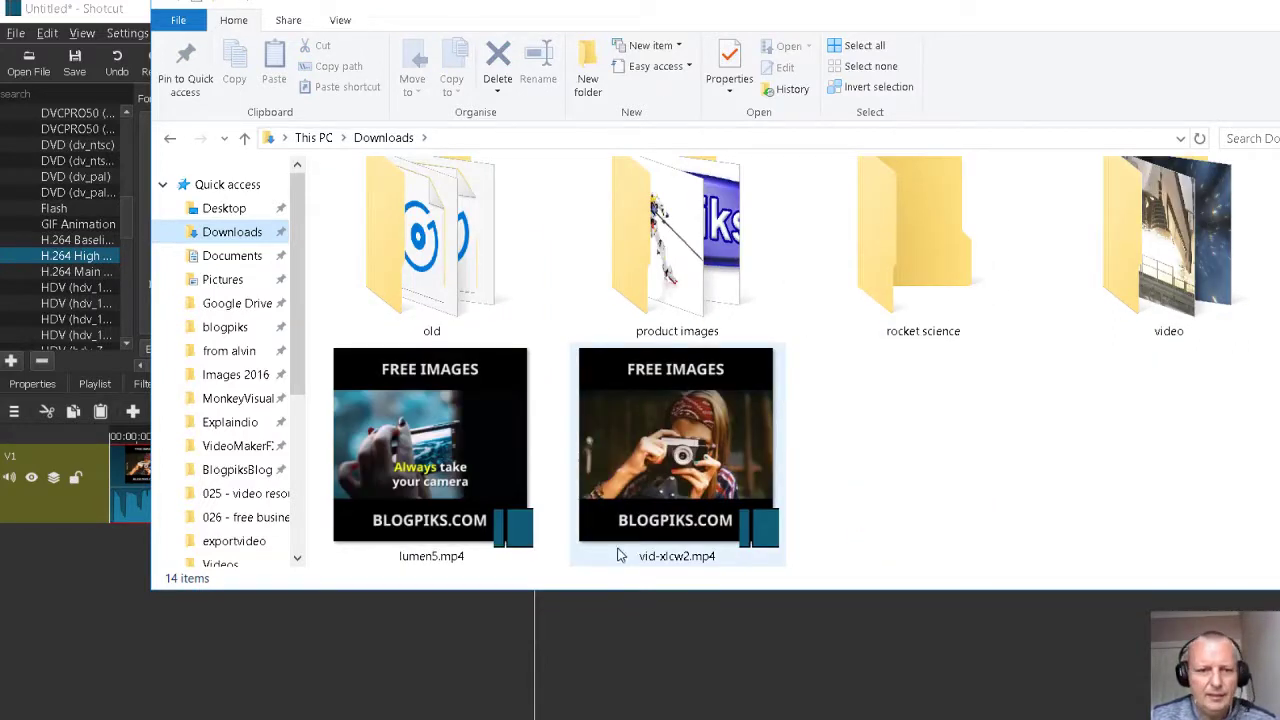
right_click(415, 479)
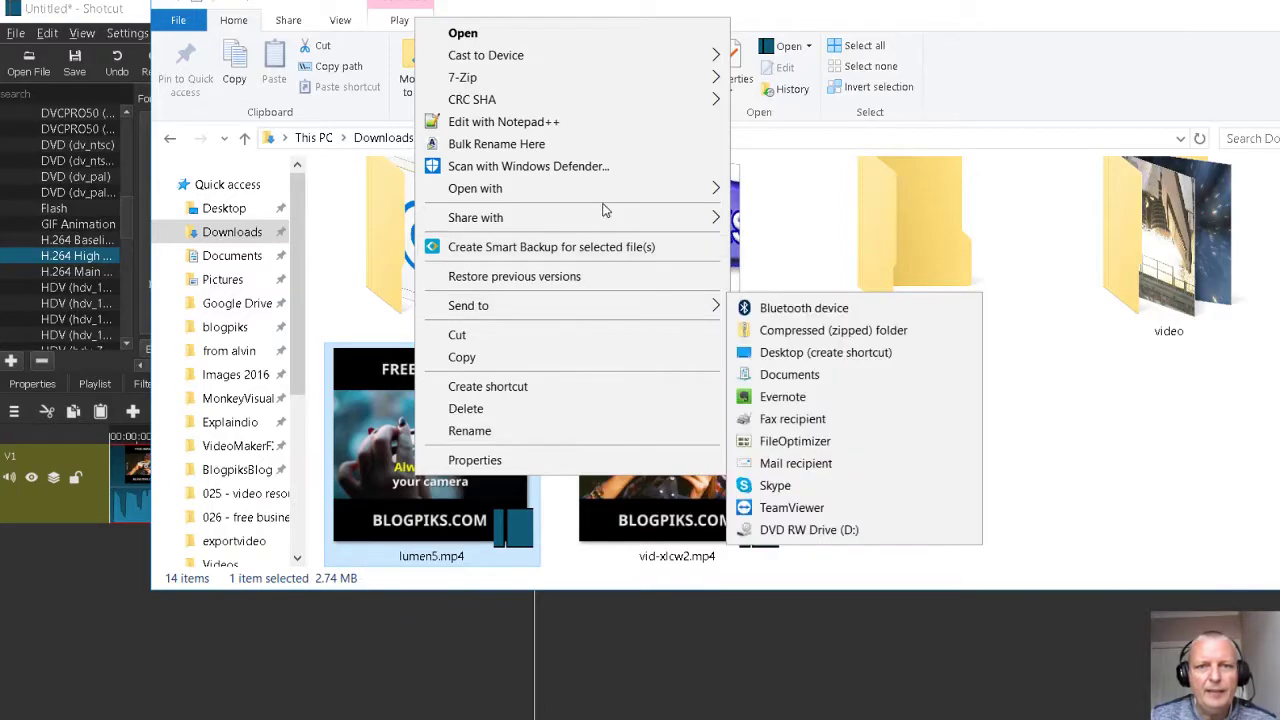
mouse_move(601, 192)
click(772, 282)
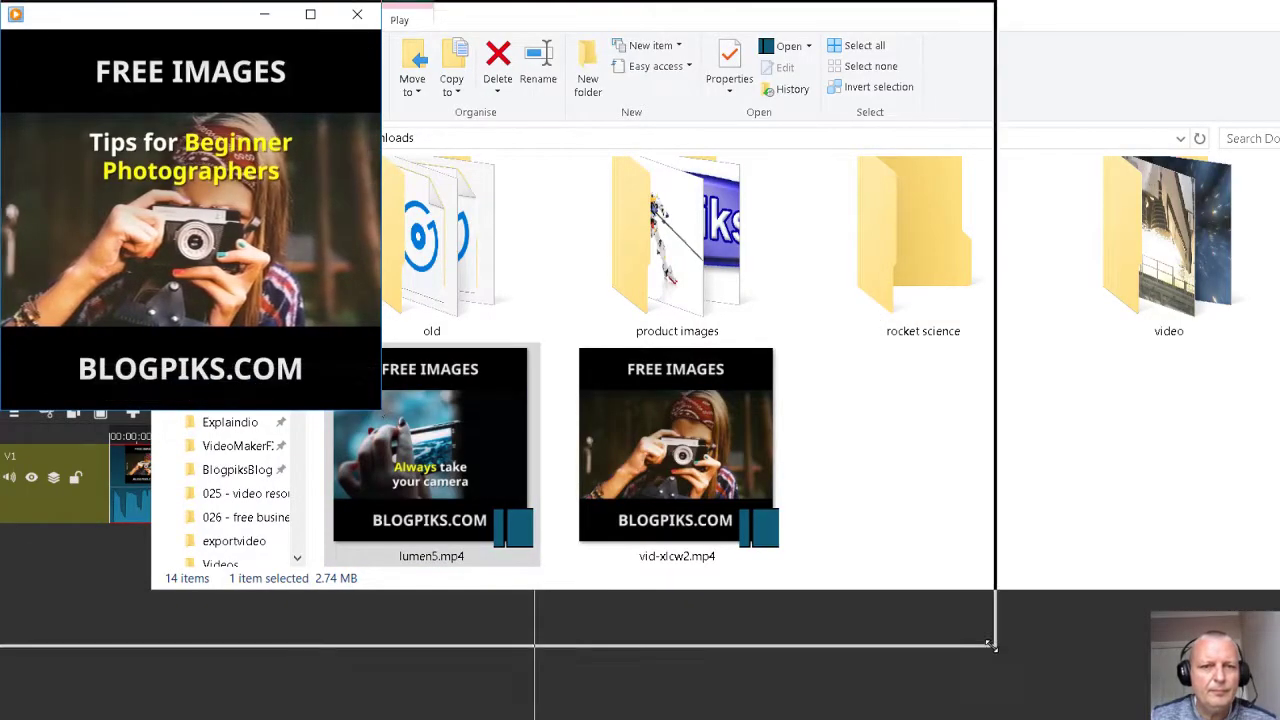
drag(381, 412, 1059, 636)
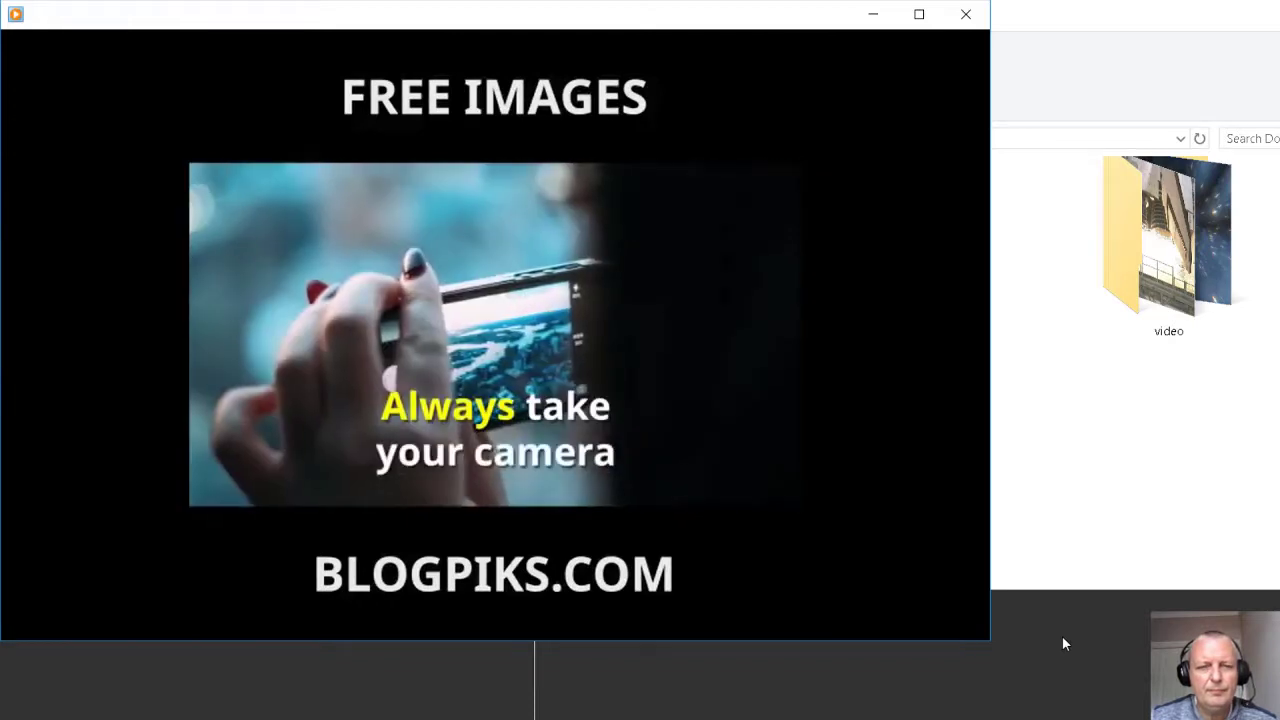